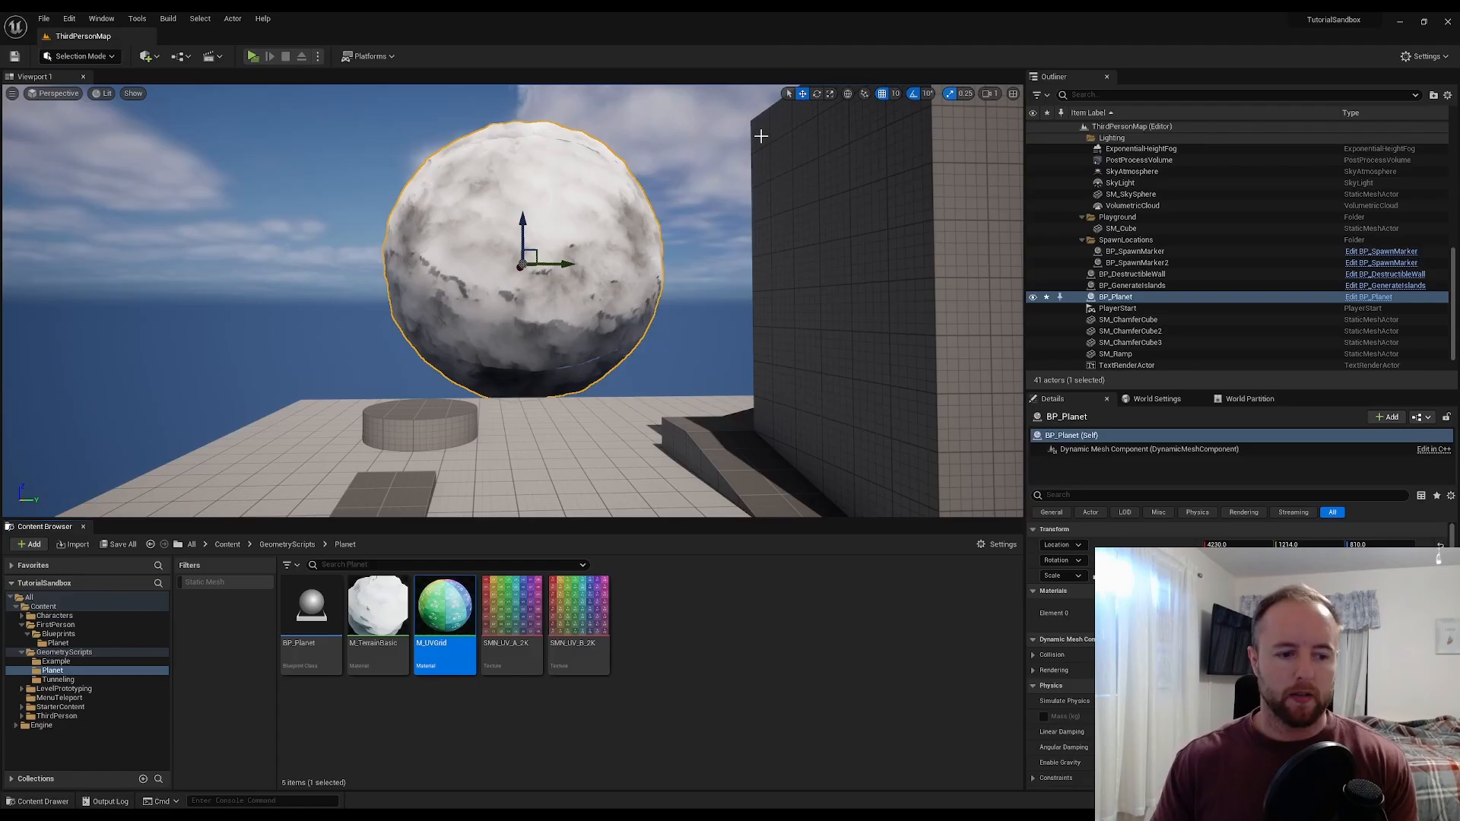
- Select the planet in the level, open the BP_Planet Blueprint and select the Append Sphere Box node in its construction script
click(761, 135)
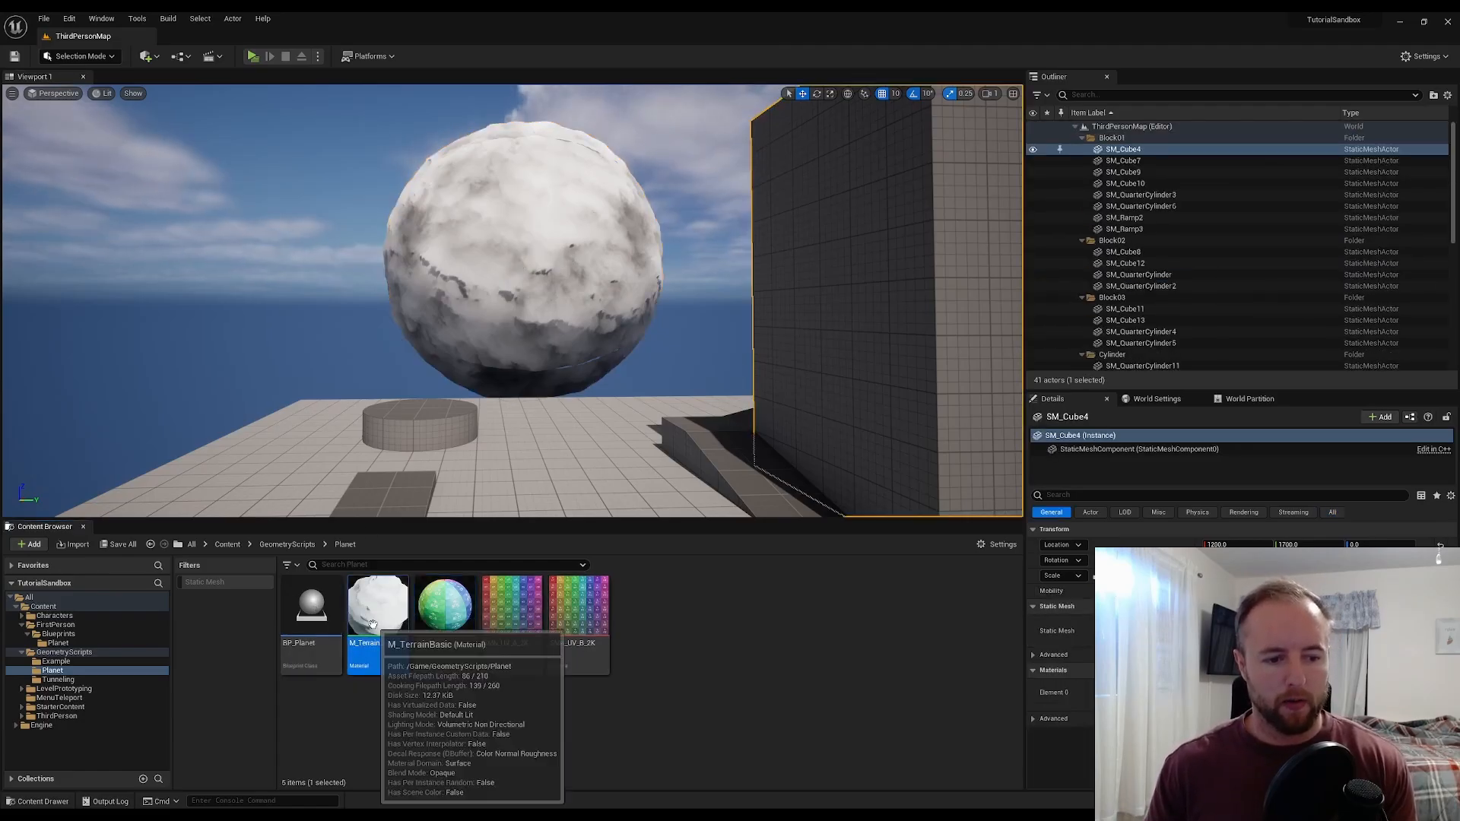
click(378, 608)
click(459, 393)
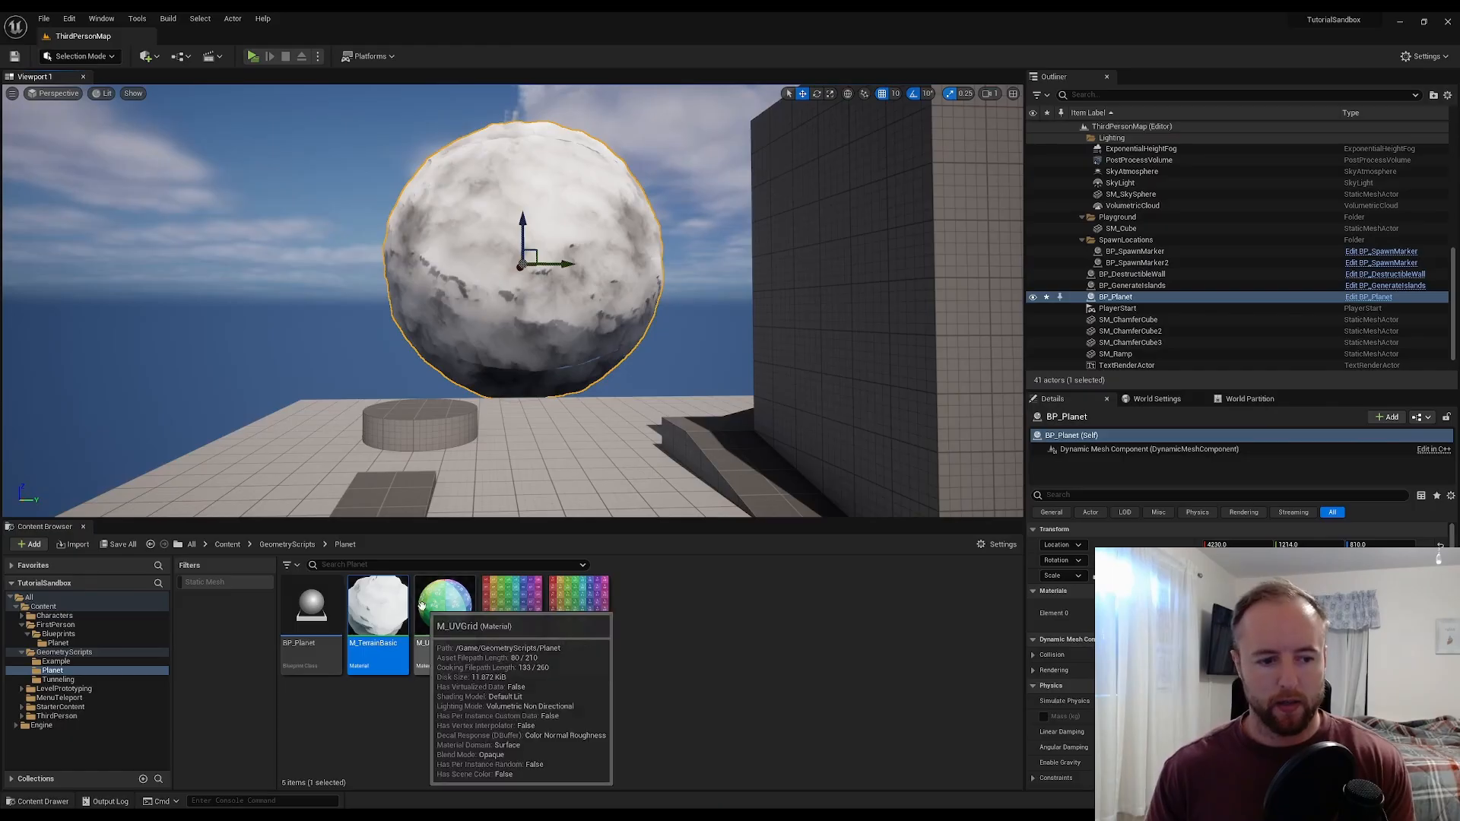
double_click(310, 622)
right_drag(568, 248, 647, 193)
scroll(727, 257, up, 2)
click(689, 226)
click(659, 258)
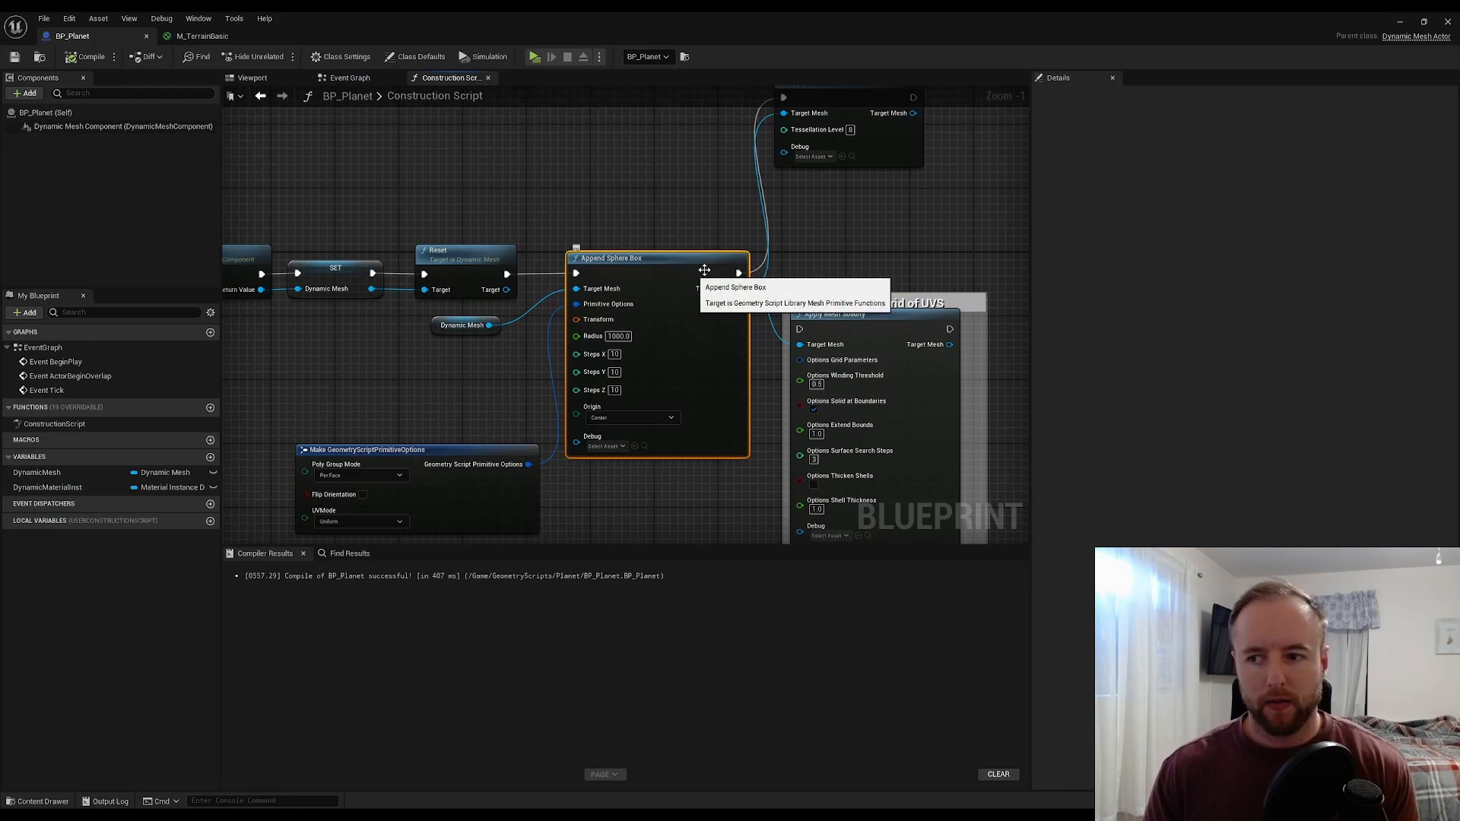
- Reposition the "mesh solidify gets rid of UVS" comment group beside the Append Sphere Box node, below Apply Uniform Tessellation
right_drag(839, 262, 702, 292)
click(713, 319)
drag(735, 367, 882, 408)
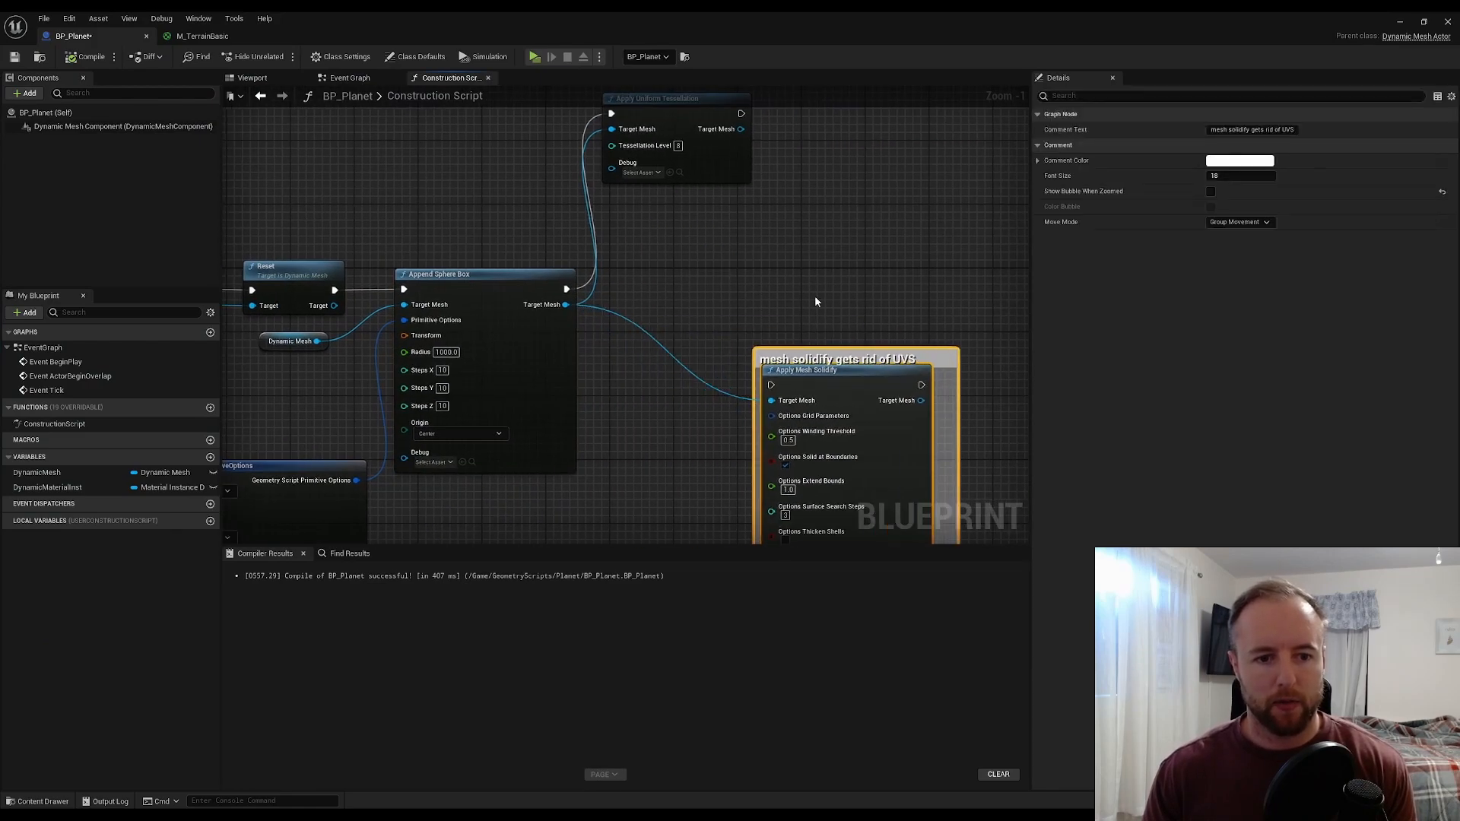
click(815, 295)
mouse_move(814, 295)
right_down()
mouse_move(801, 359)
mouse_move(799, 295)
right_up()
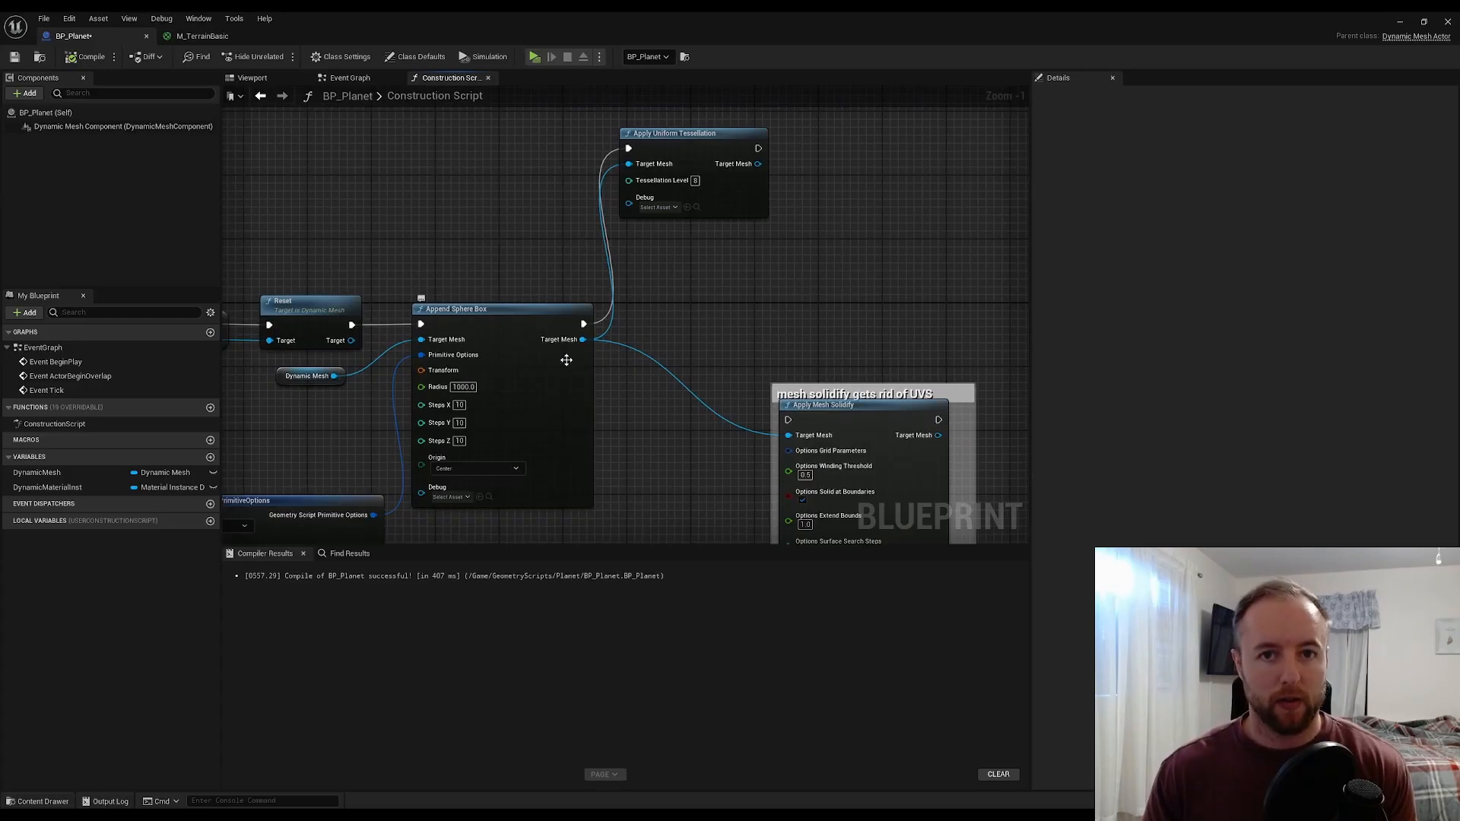
right_drag(652, 323, 672, 207)
drag(798, 177, 714, 109)
right_drag(738, 95, 733, 226)
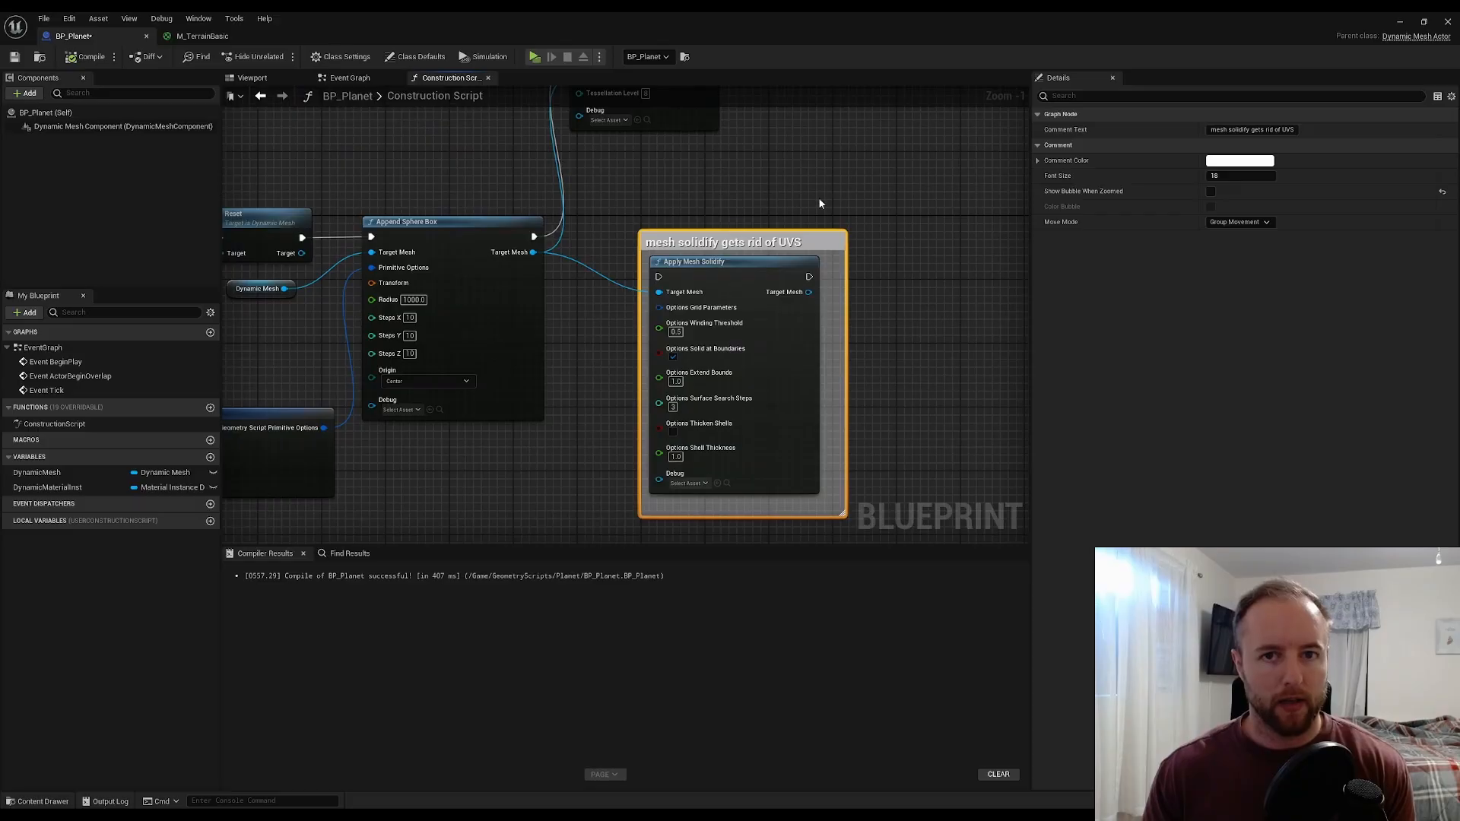
right_drag(820, 203, 826, 297)
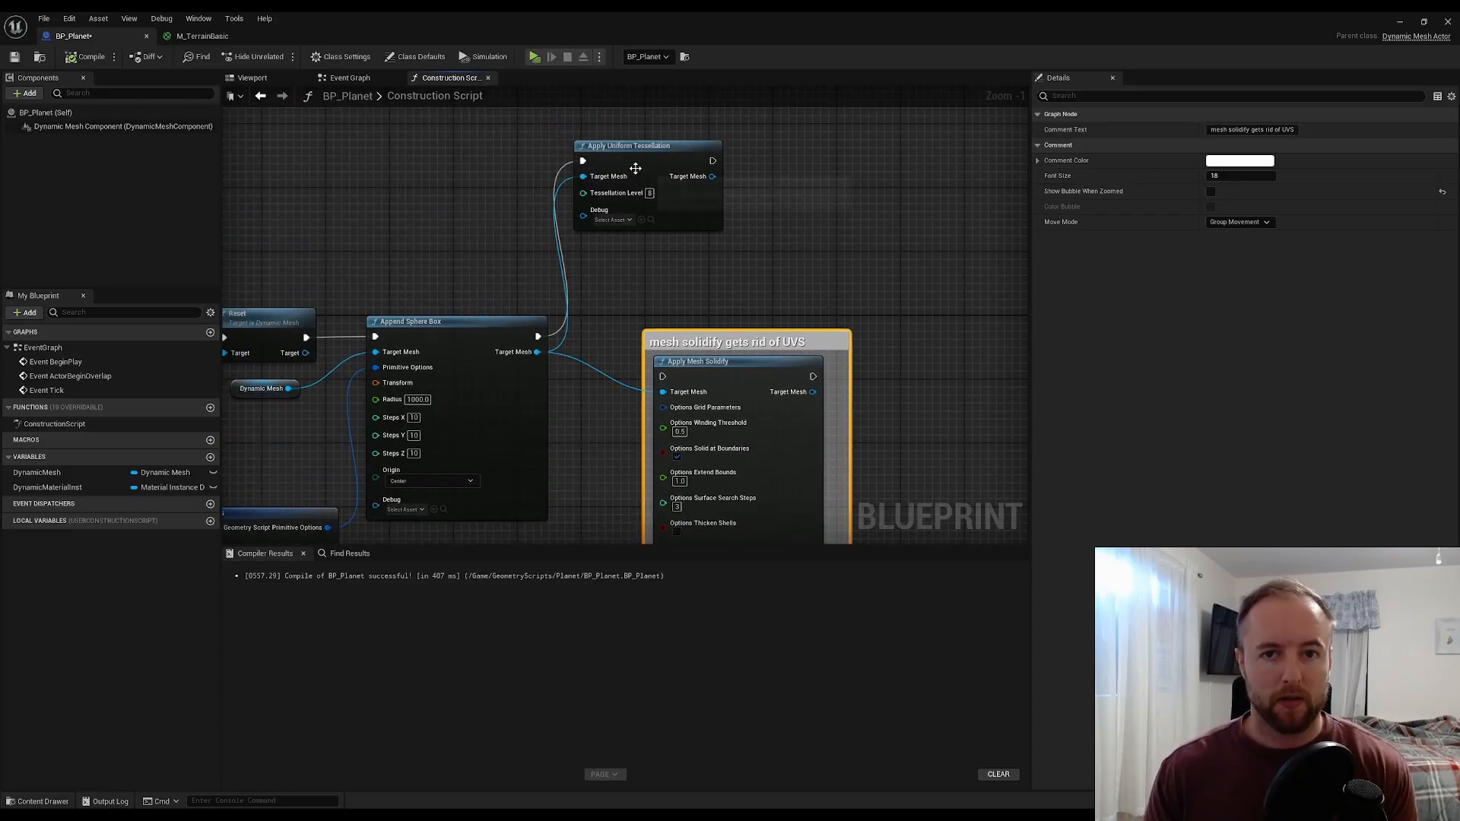
click(684, 154)
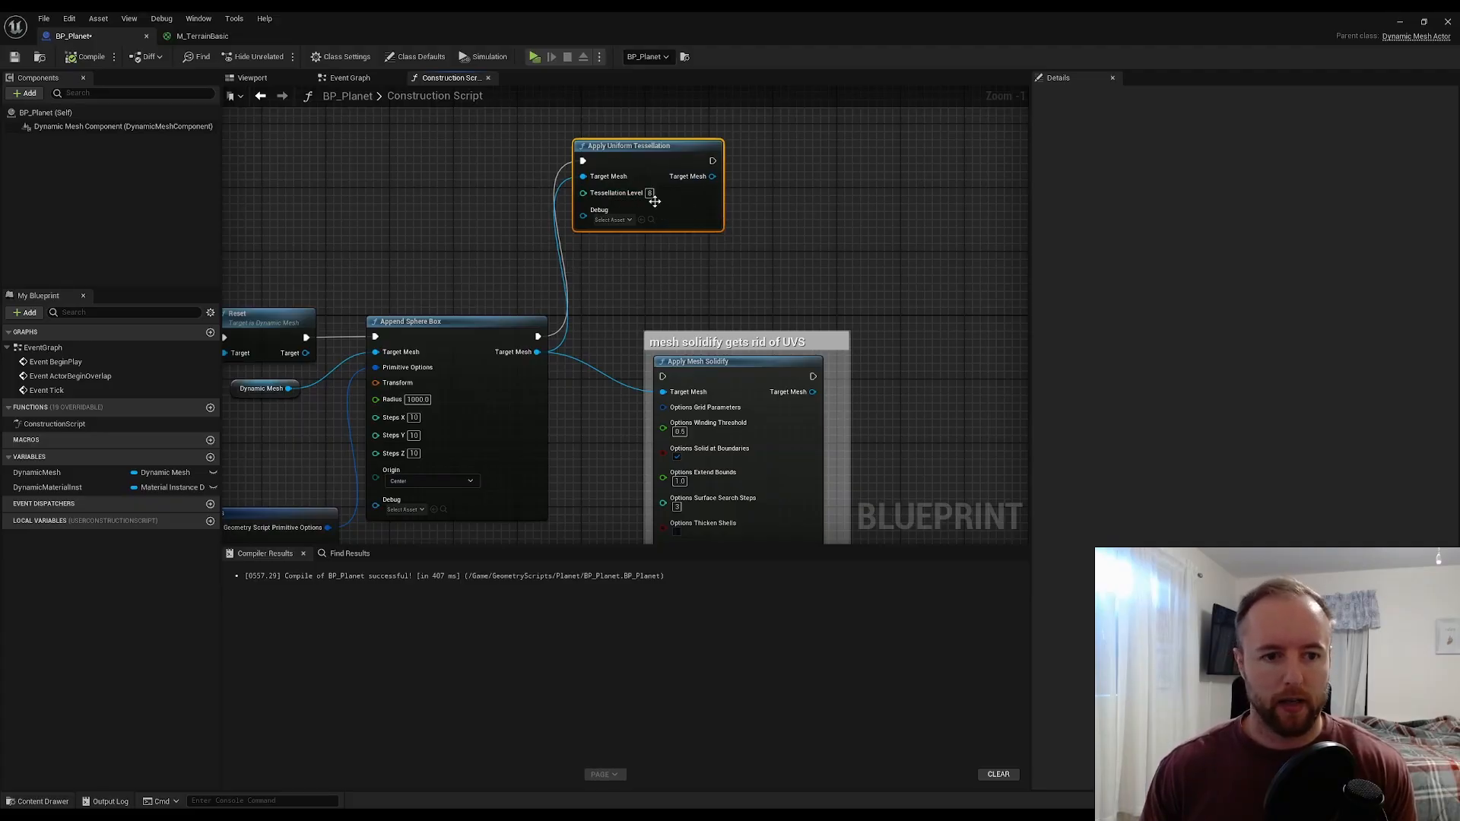
click(874, 300)
right_drag(899, 322, 682, 268)
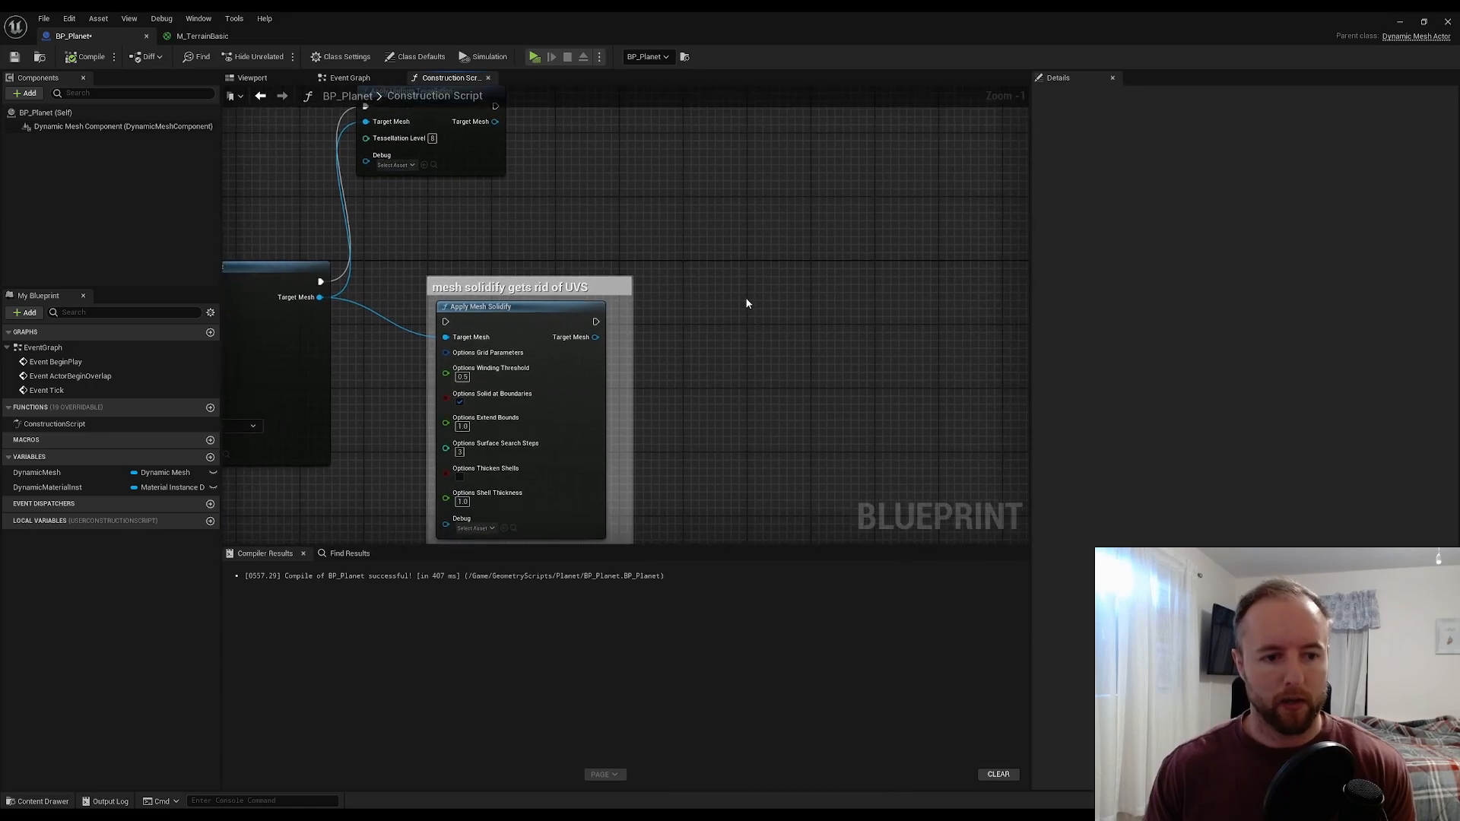
drag(578, 288, 596, 254)
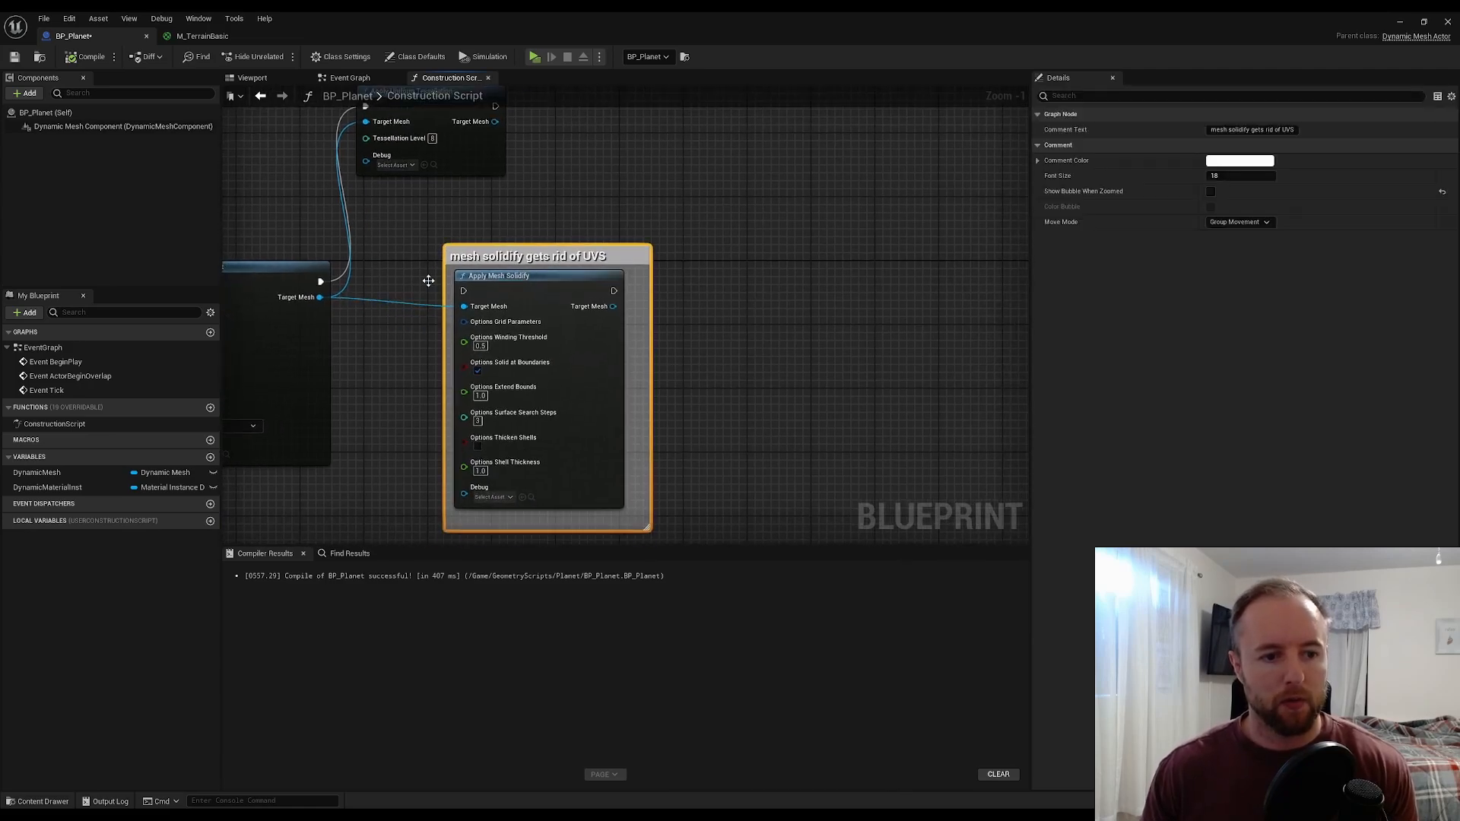
- Add a Set Mesh UVs from Box Projection node after Apply Mesh Solidify and route Append Sphere Box's execution into Apply Mesh Solidify
drag(613, 307, 721, 301)
text(box proj)
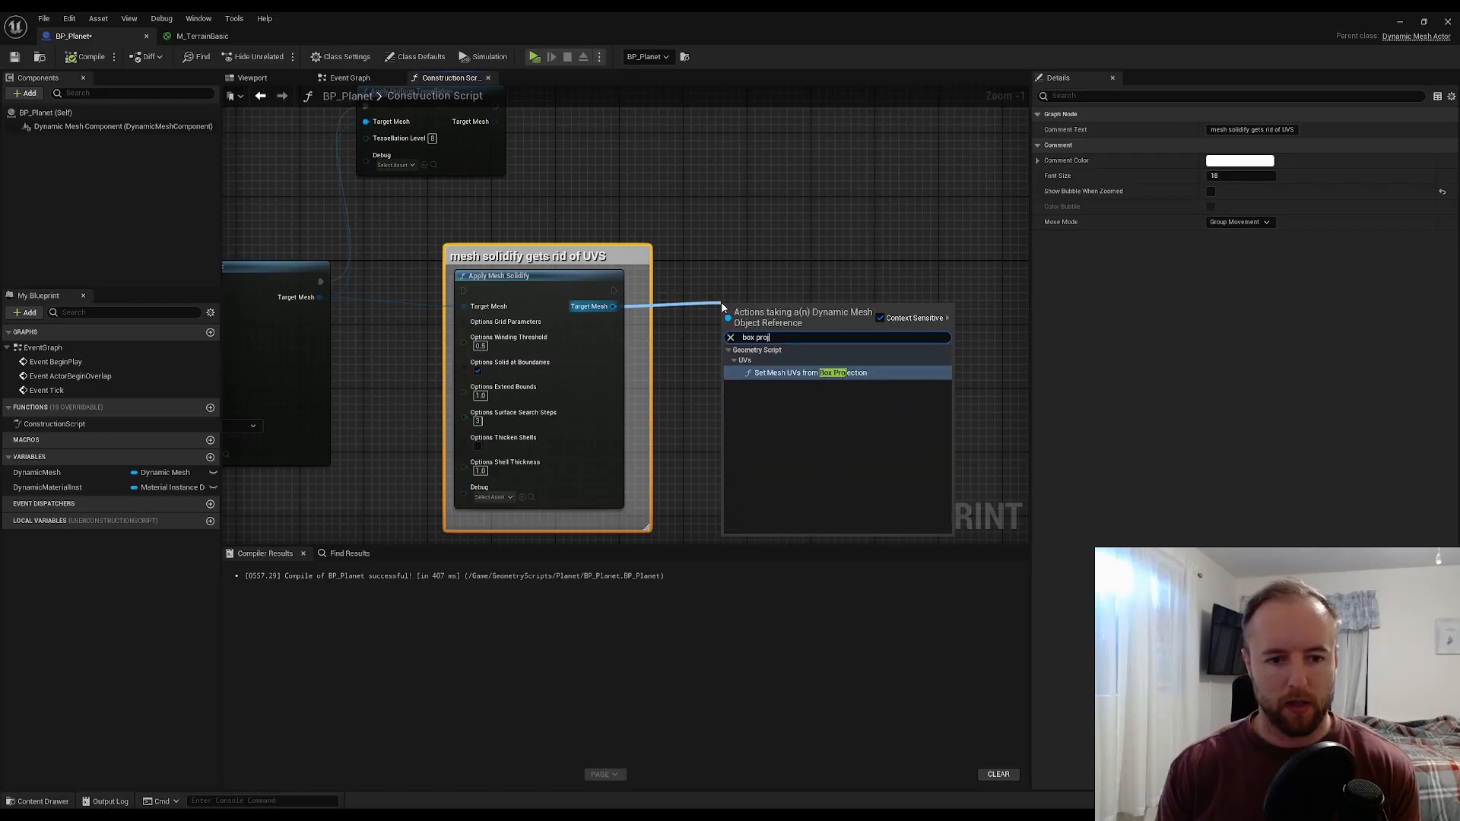
key(Return)
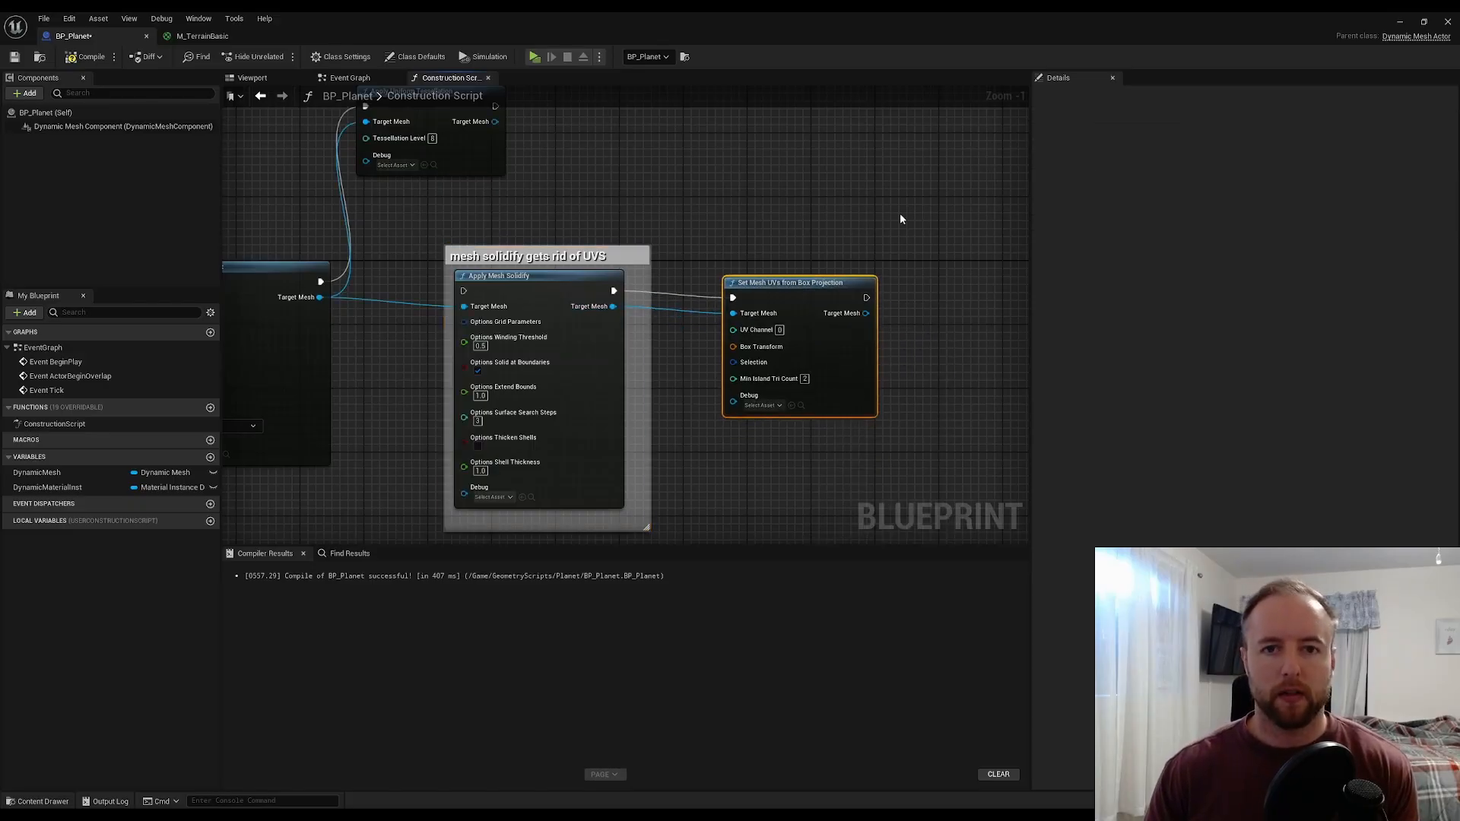
right_drag(362, 251, 490, 303)
drag(448, 334, 587, 349)
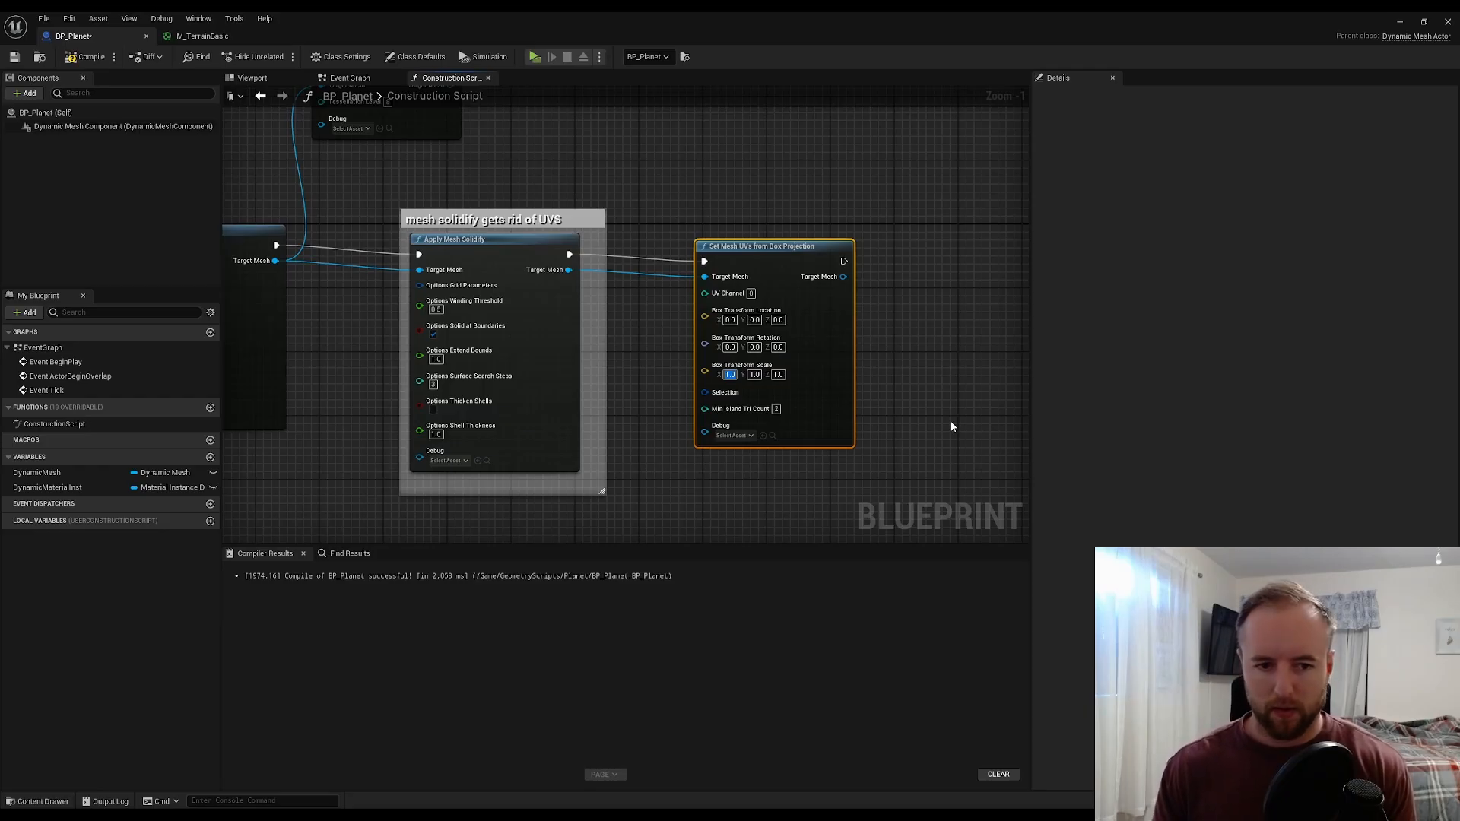
- Set the box projection's transform scale to 1100 on X, Y and Z and compile the Blueprint
text(100)
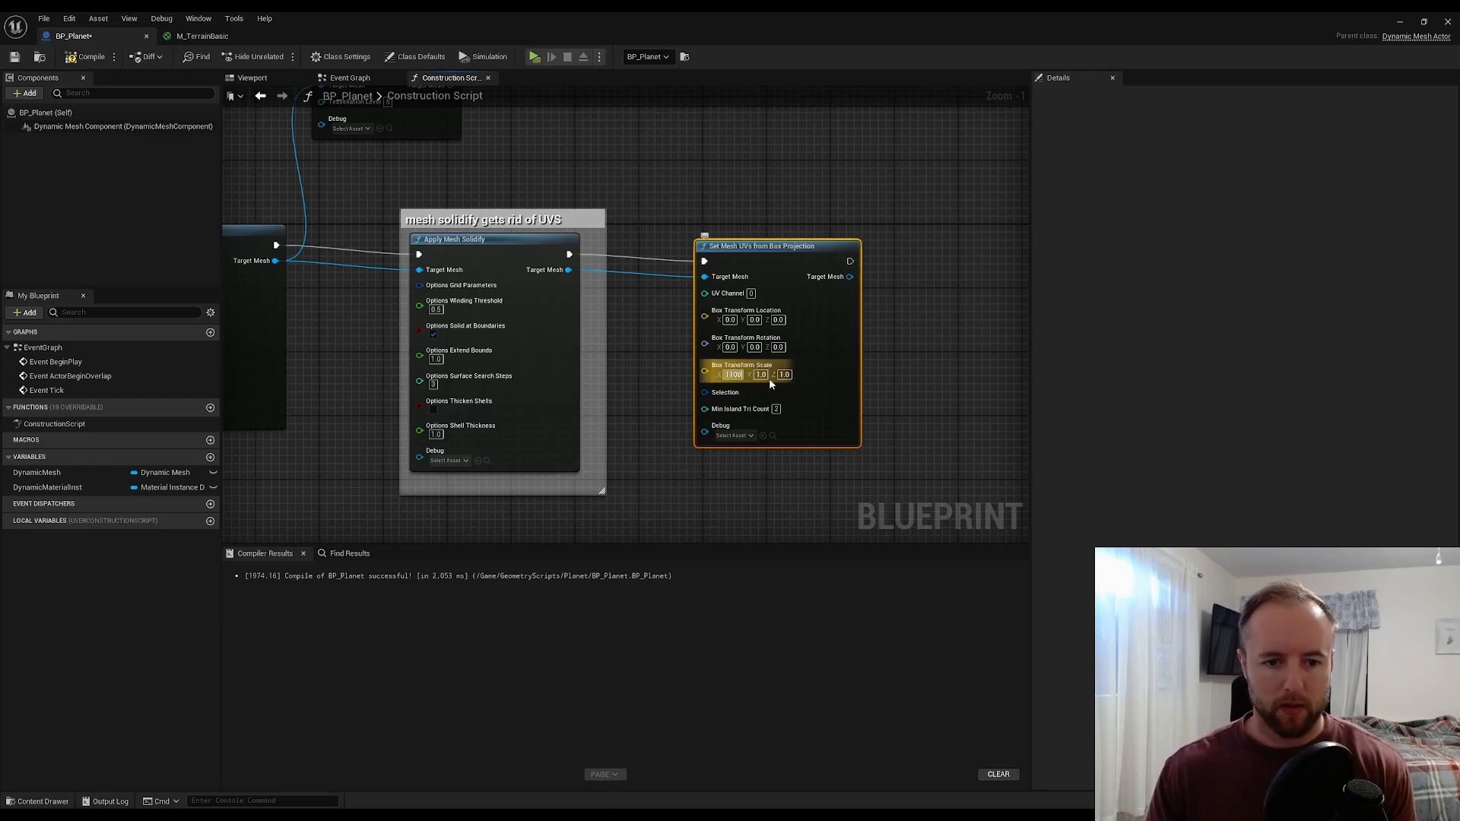
click(765, 375)
text(1100)
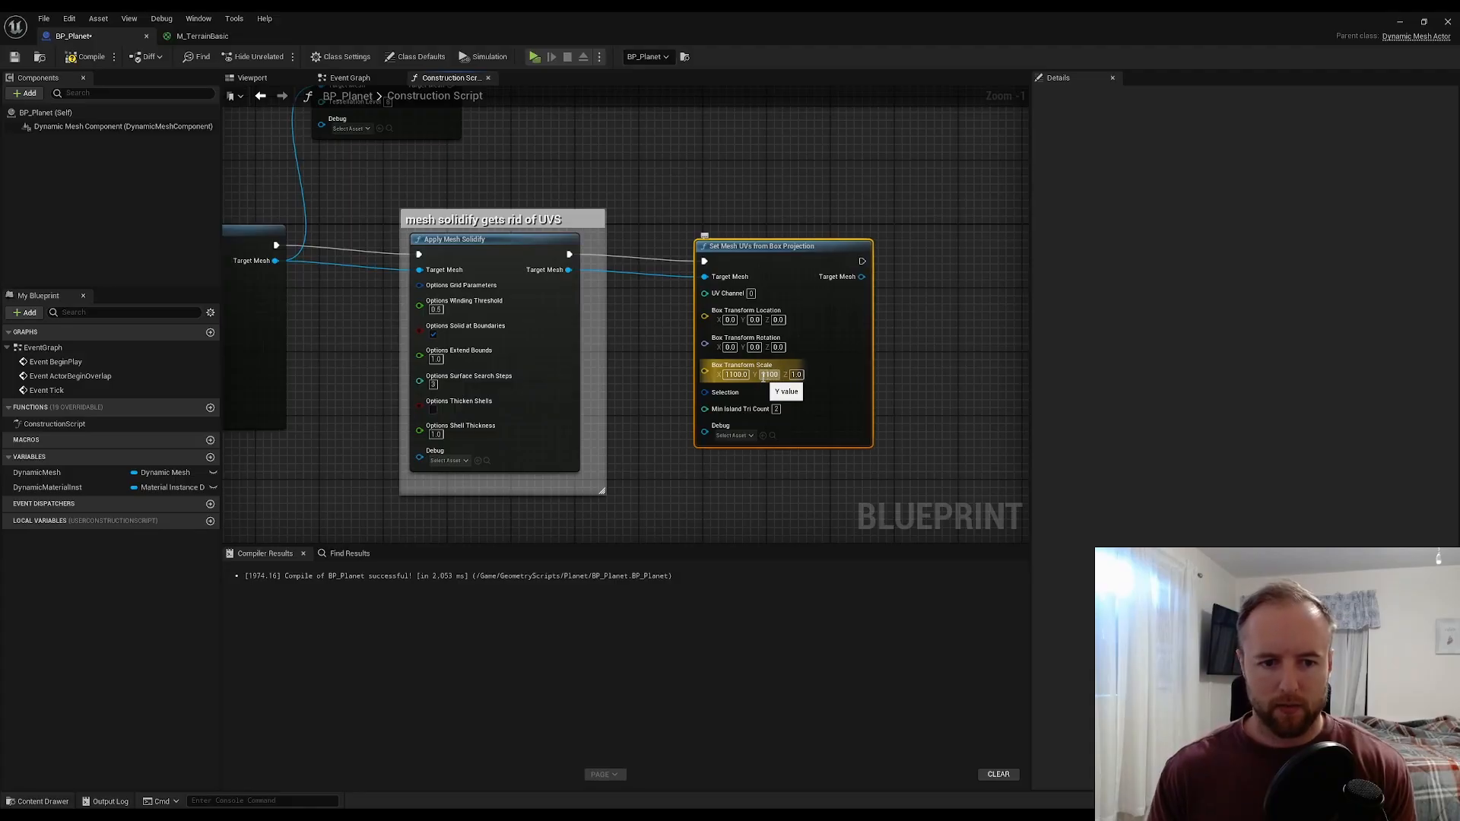
click(803, 375)
text(1100)
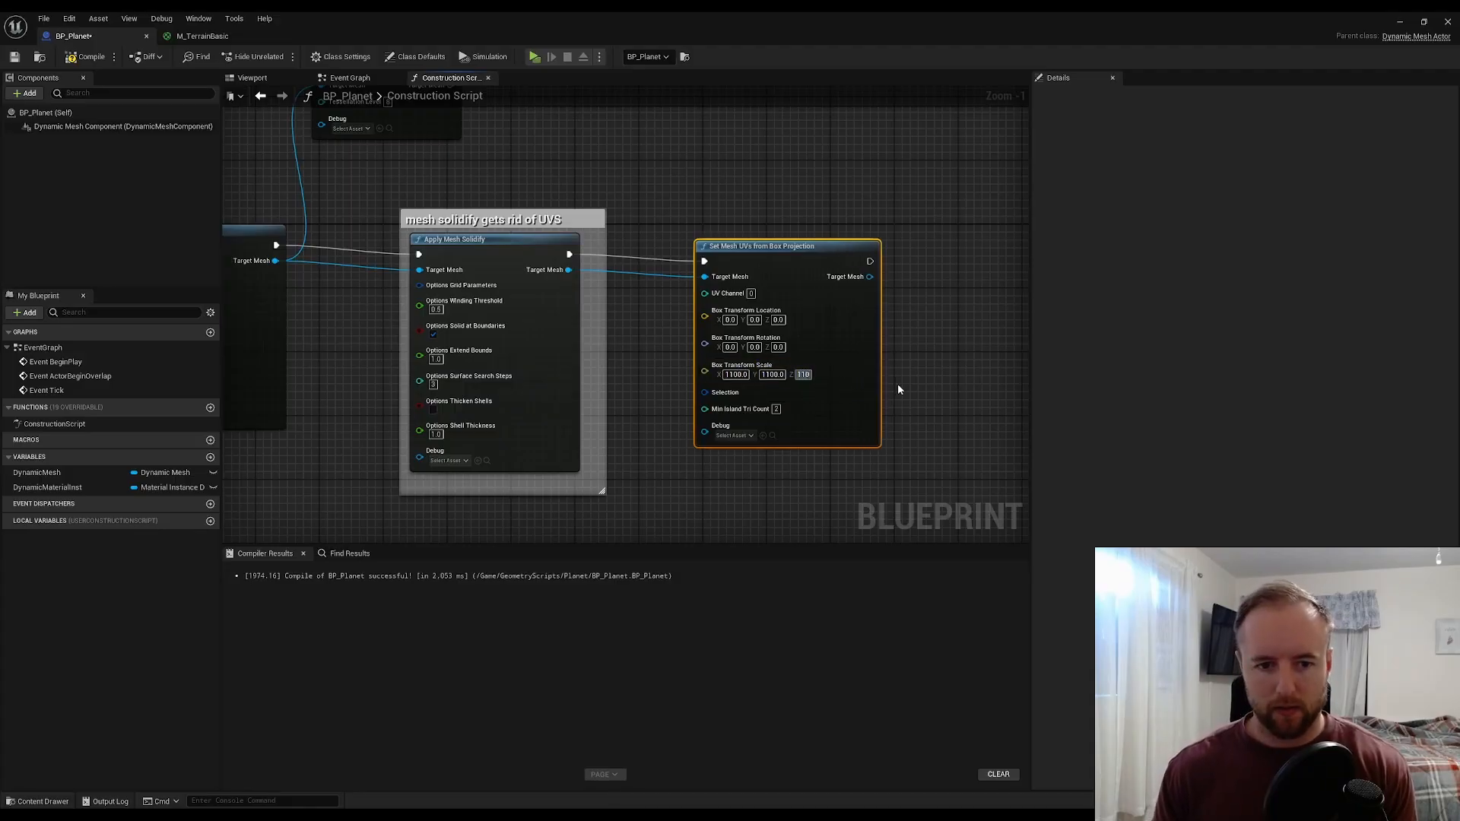
key(Return)
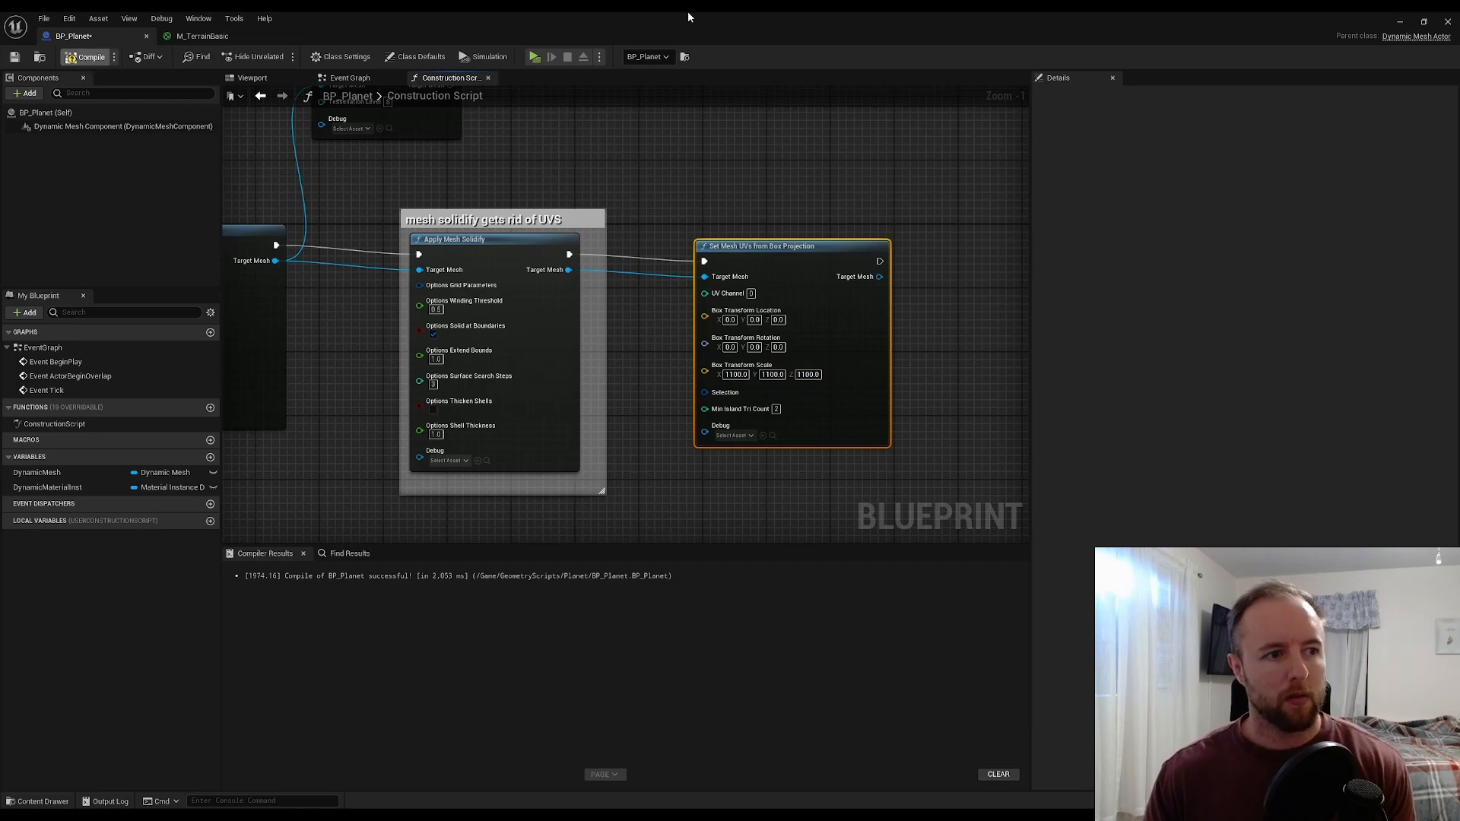
- Uncover the level viewport and examine the UV grid mapping on the box-projected planet up close
drag(688, 17, 733, 517)
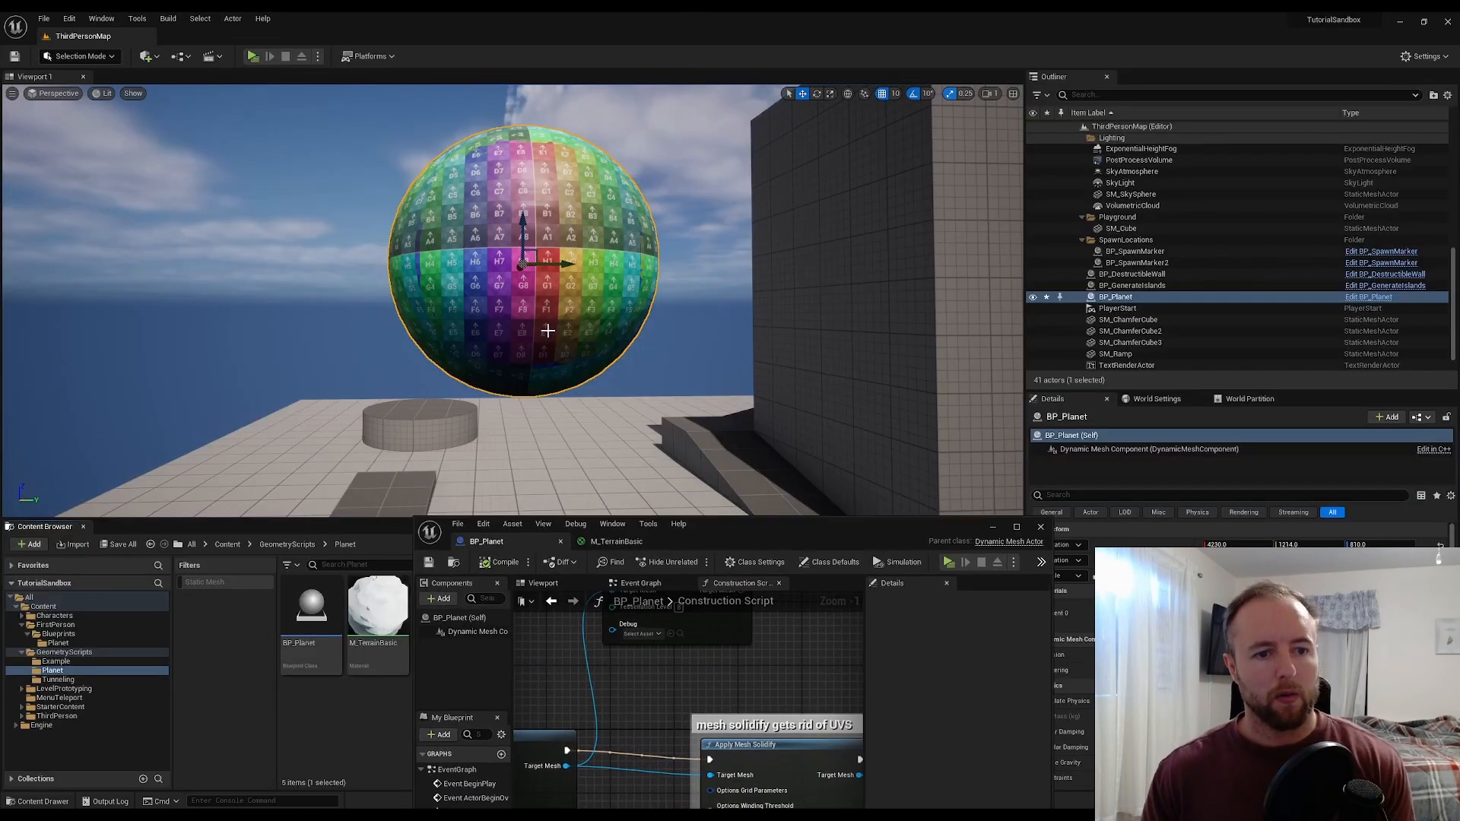
mouse_move(548, 331)
right_down()
mouse_move(534, 356)
mouse_move(666, 355)
mouse_move(544, 331)
right_up()
key(e)
key(w)
key(a)
key(d)
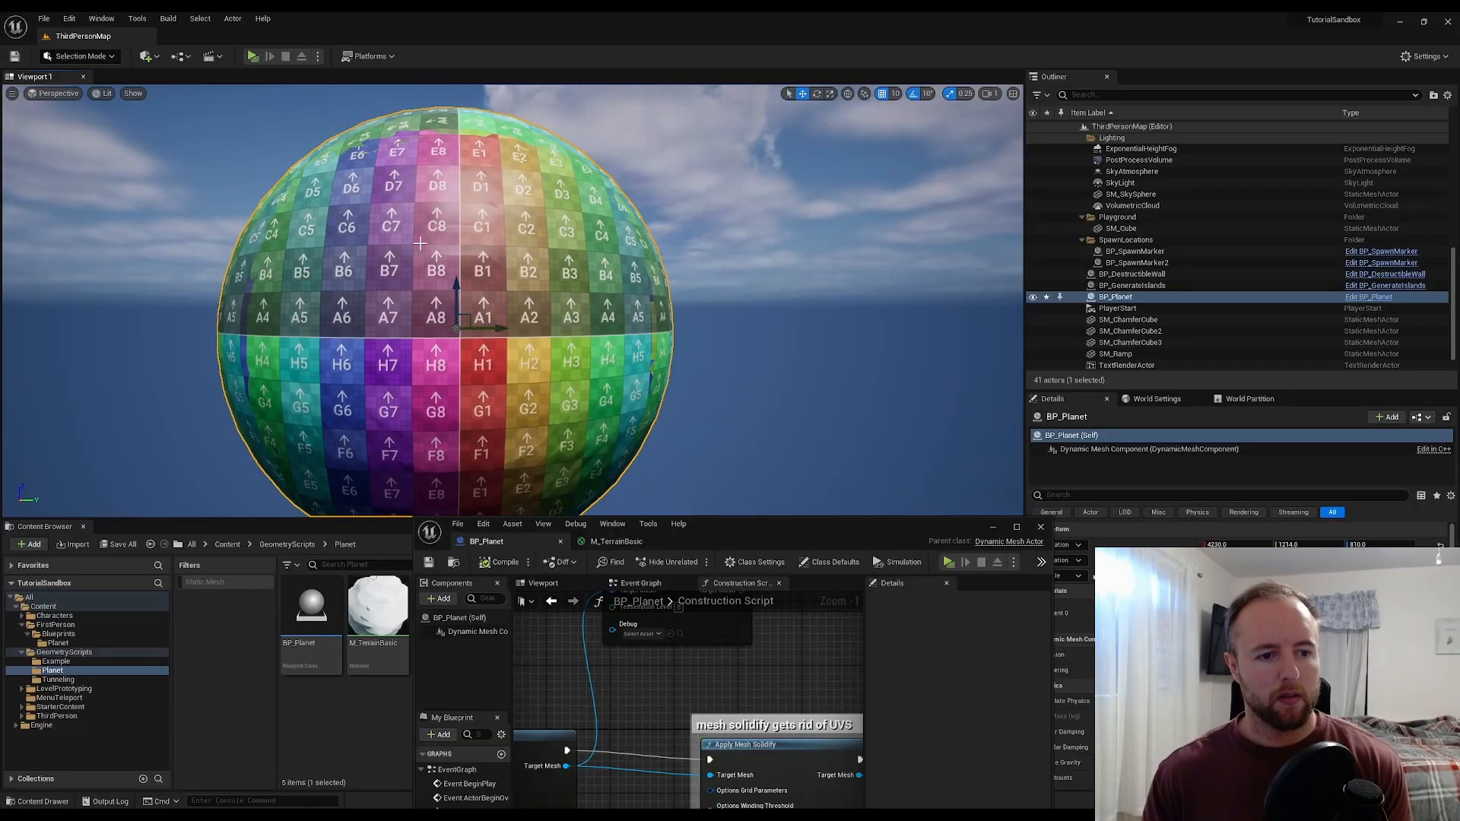
key(s)
right_drag(651, 279, 641, 294)
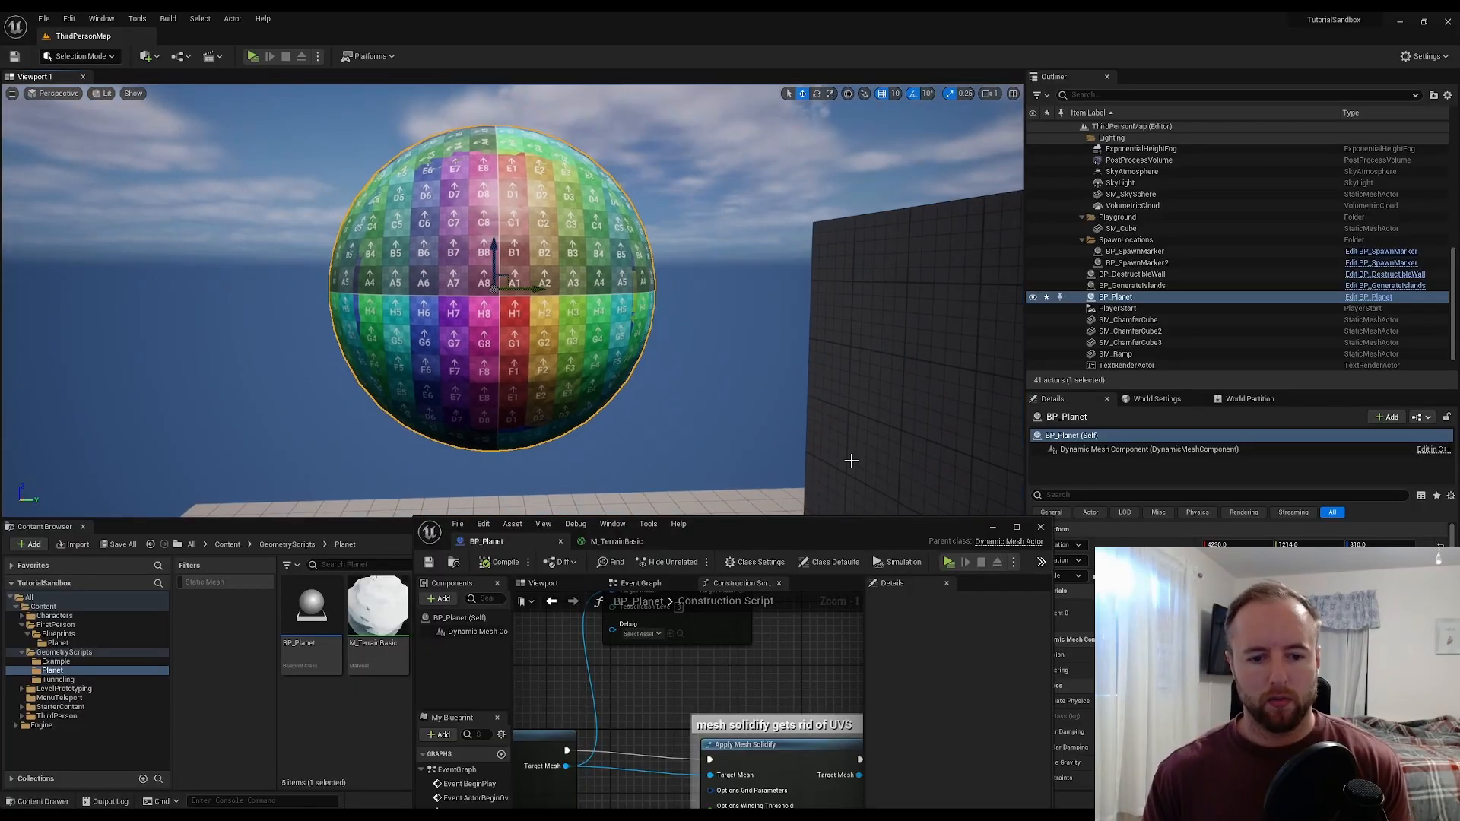
- Reroute Append Sphere Box's execution to Apply Uniform Tessellation, bypassing Apply Mesh Solidify, and compile the Blueprint beside the planet view
drag(868, 531, 1210, 144)
scroll(1010, 368, down, 3)
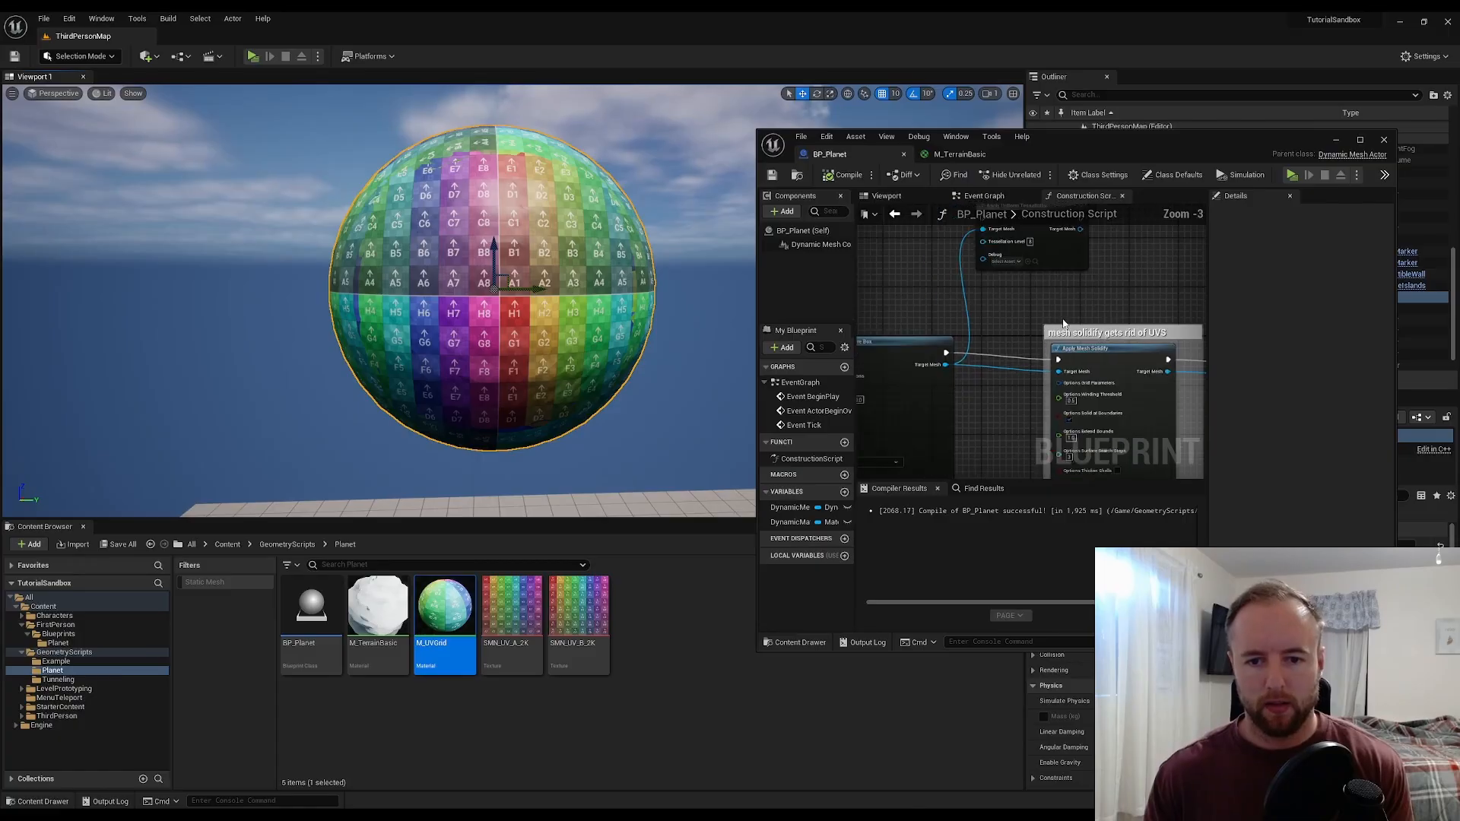
scroll(1010, 368, up, 2)
drag(923, 401, 965, 251)
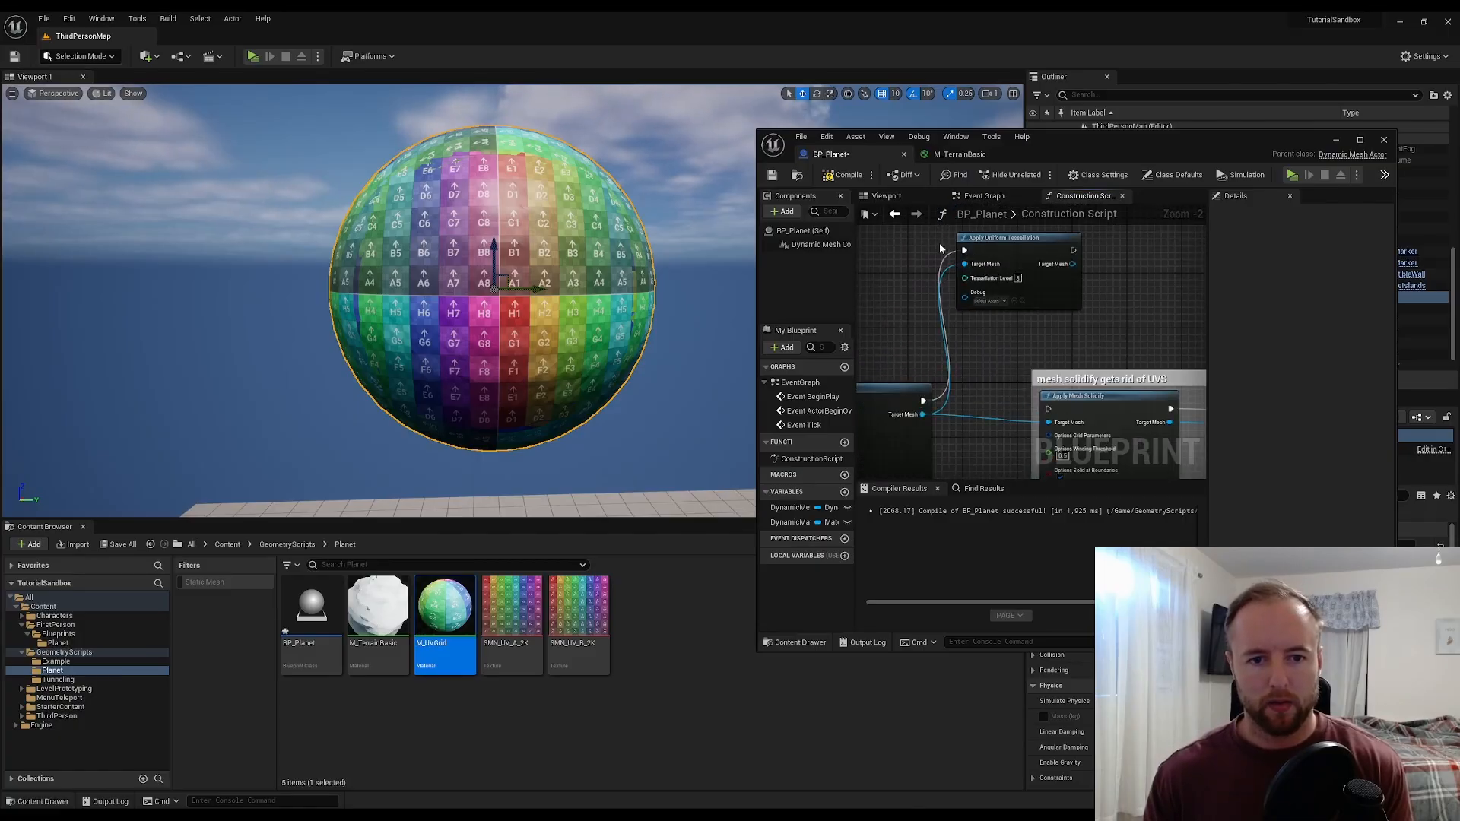
click(848, 175)
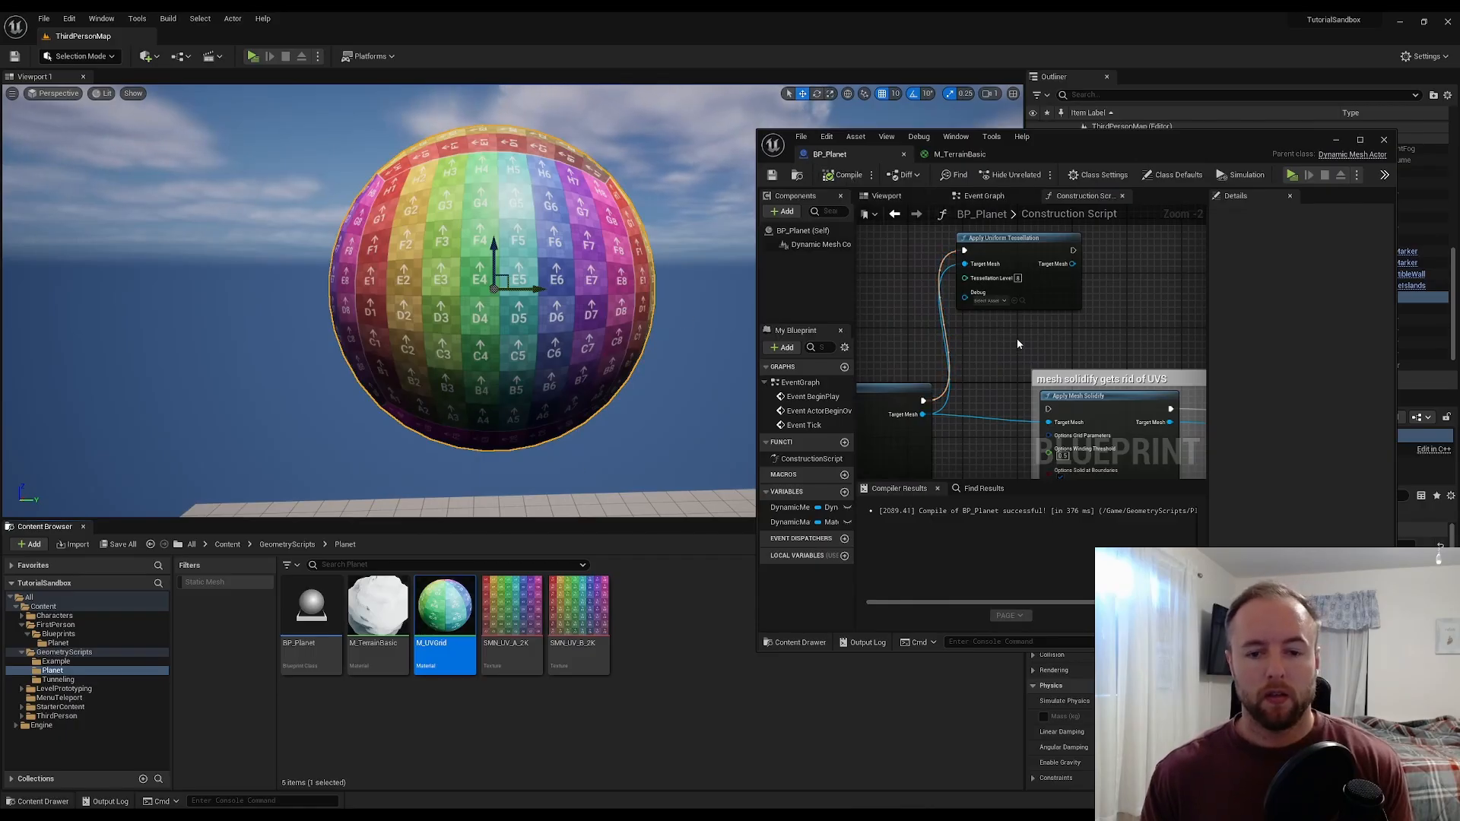
right_drag(1016, 339, 1026, 287)
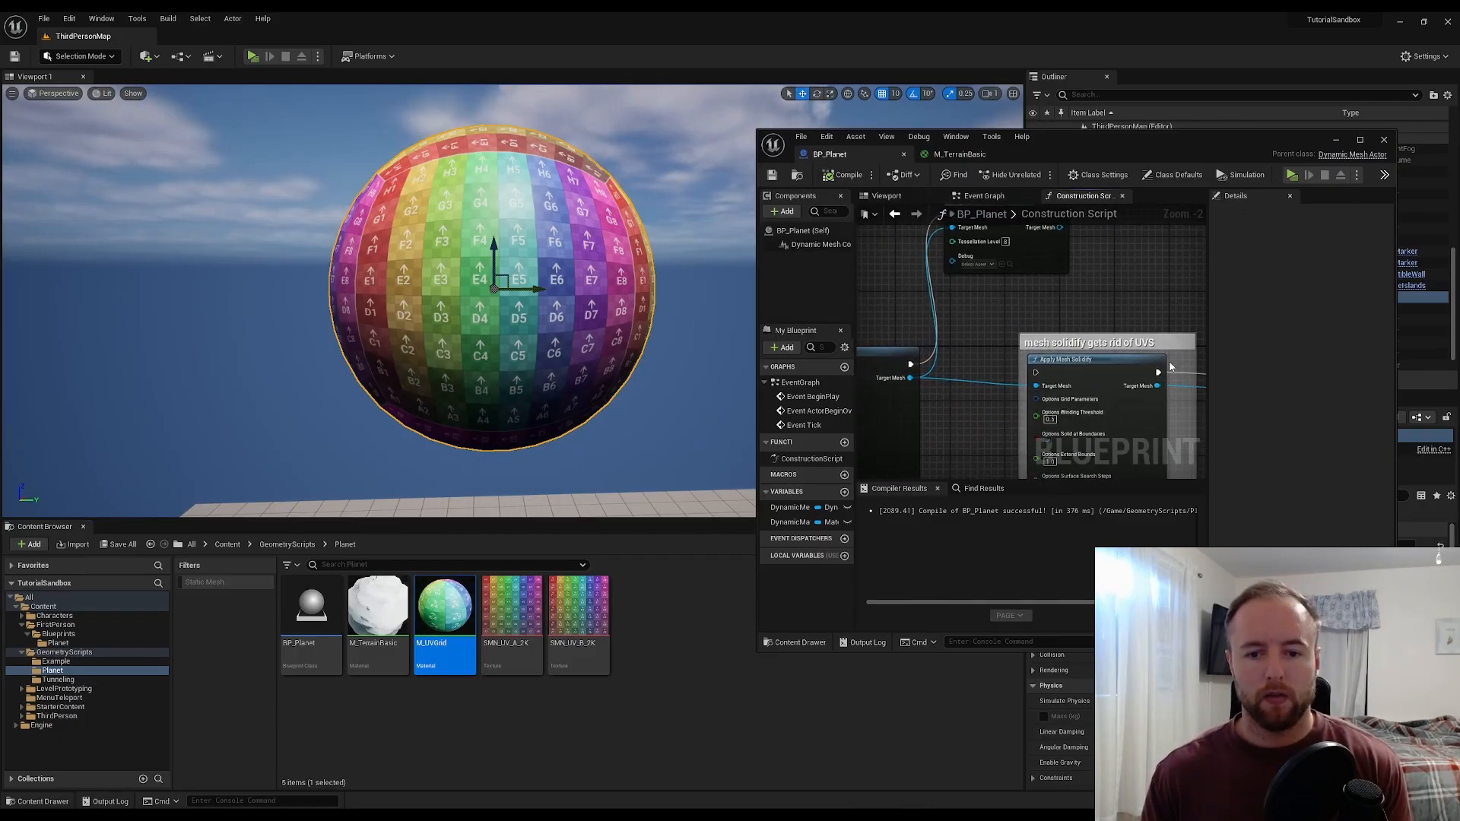
right_drag(1029, 343, 960, 325)
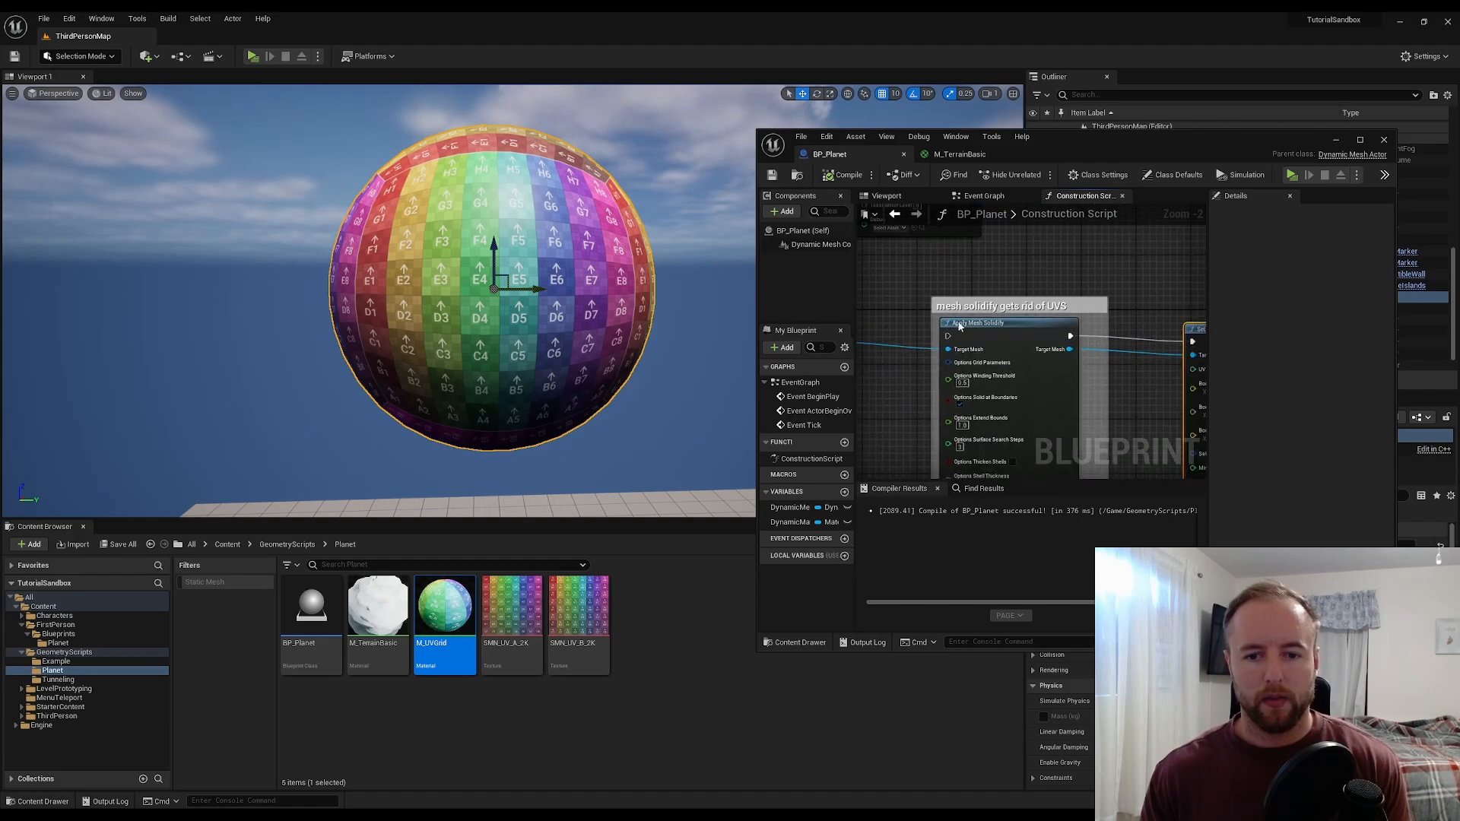
right_drag(1152, 357, 994, 323)
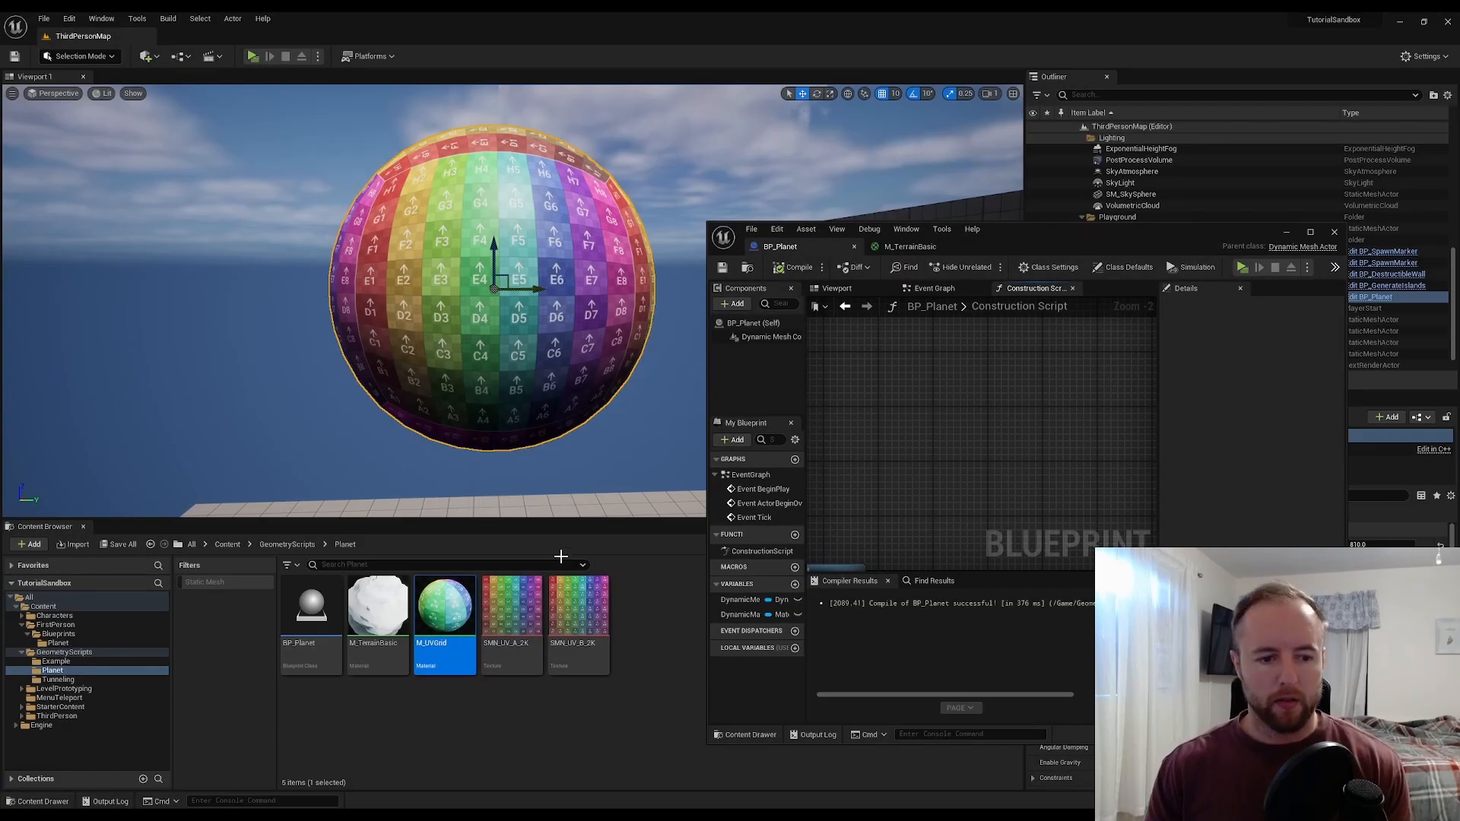
- Assign the M_TerrainBasic material to the planet's material slot
click(377, 623)
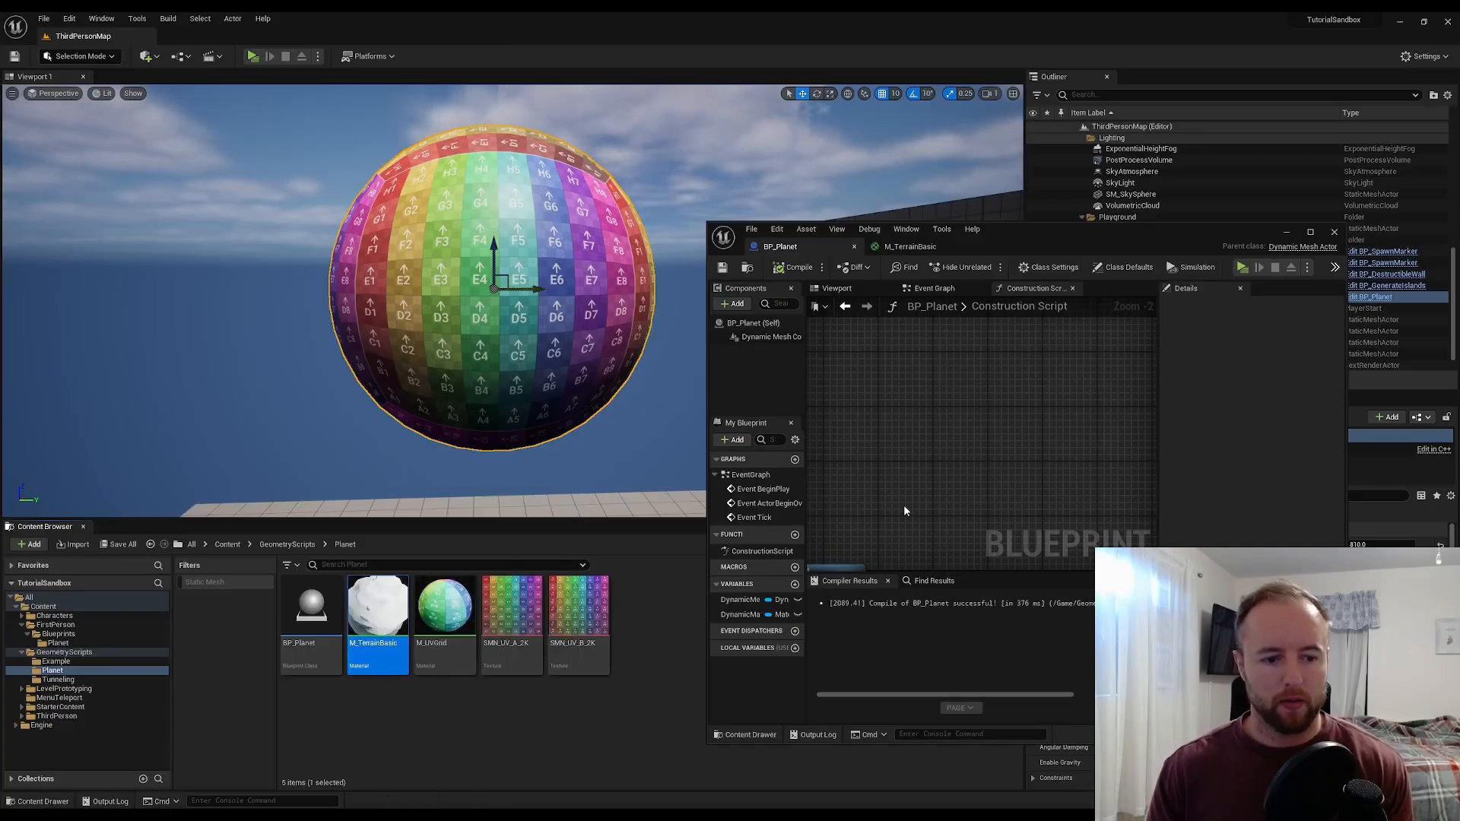
drag(1074, 232, 947, 784)
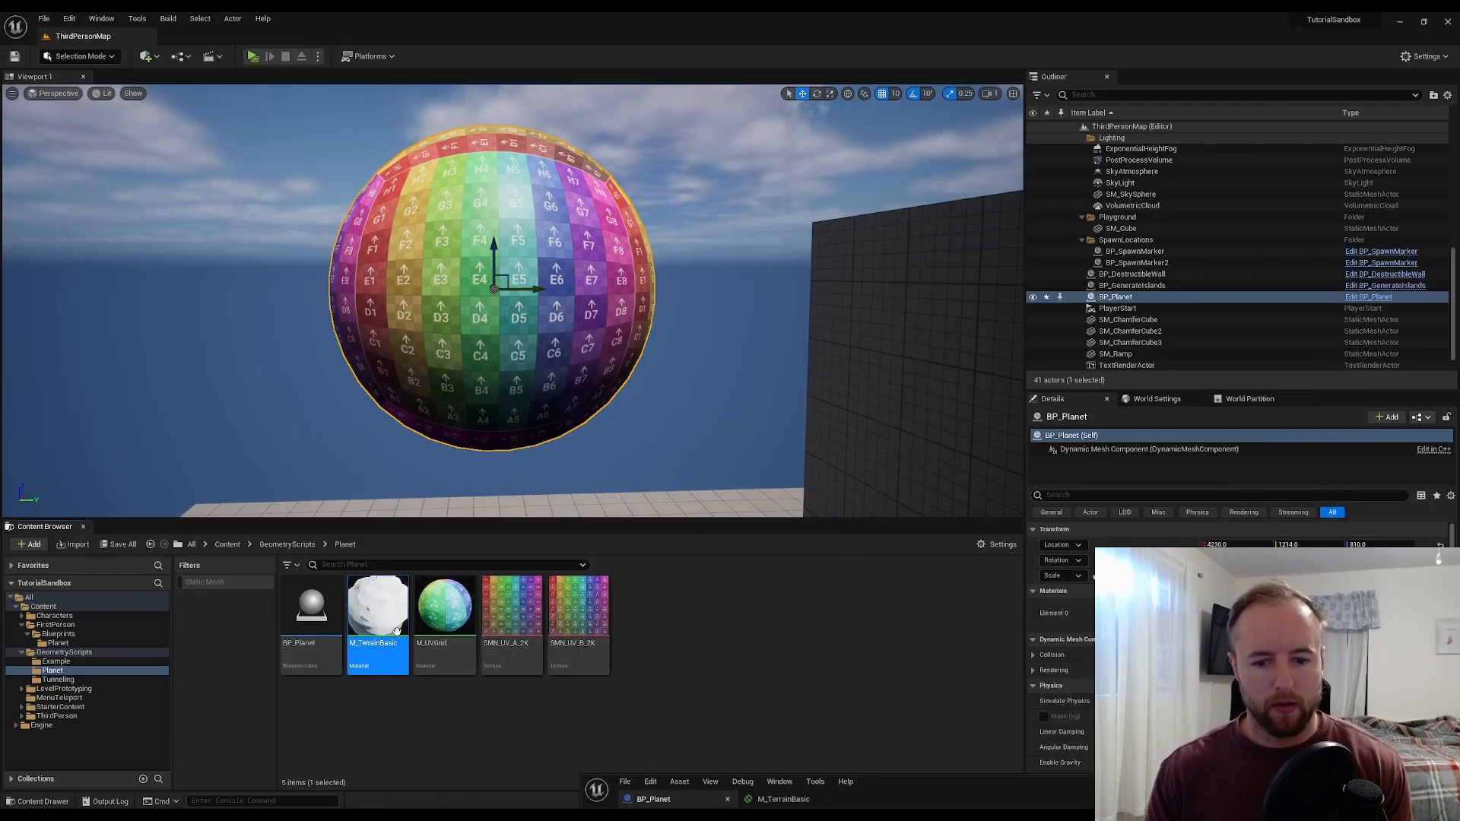
click(1254, 621)
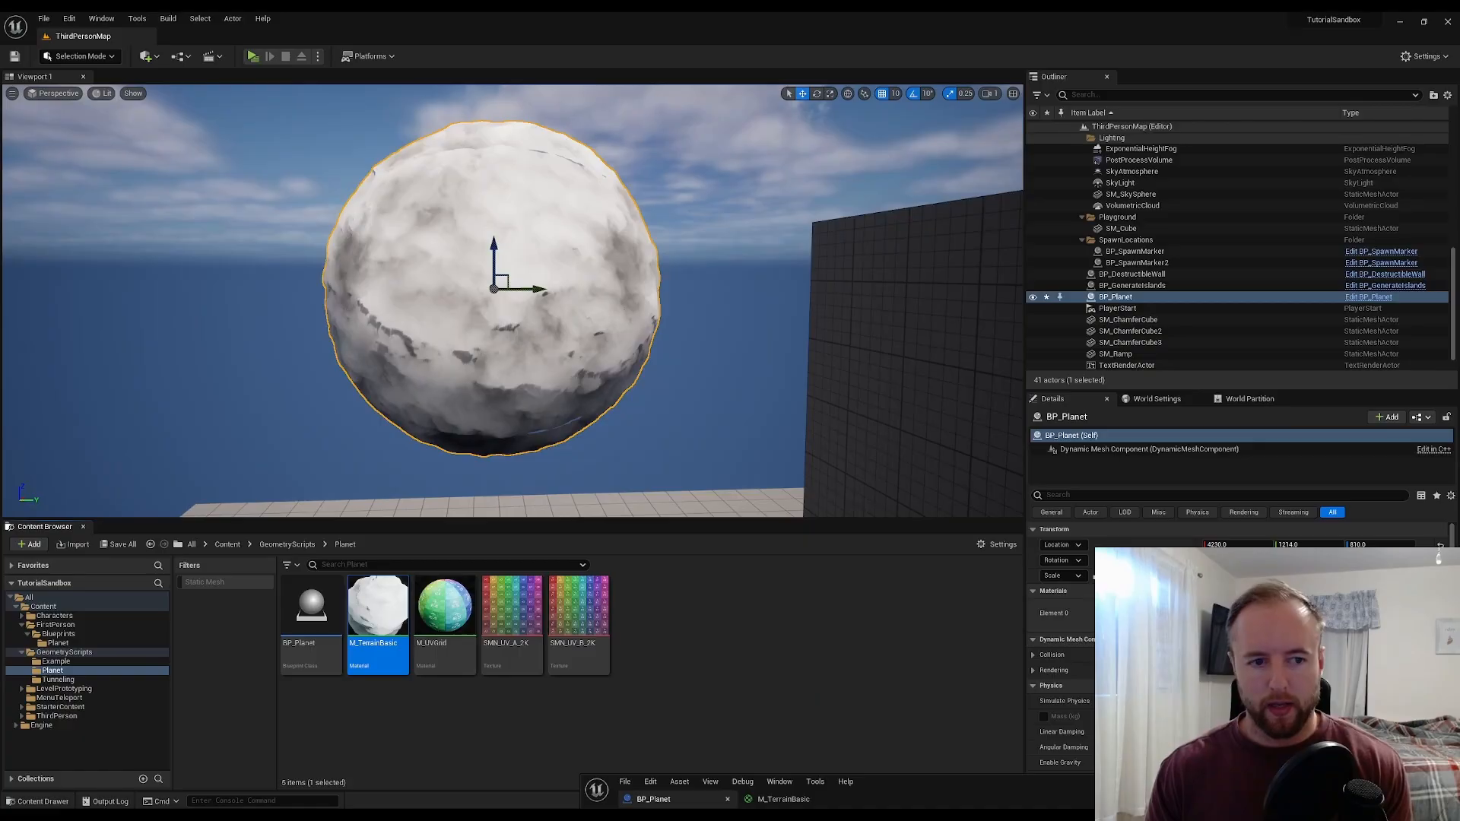
- Examine the displaced surface of the planet up close, checking the edges where its sphere-box faces meet
right_drag(1003, 416, 1141, 435)
key(w)
key(a)
key(w)
right_drag(533, 232, 545, 233)
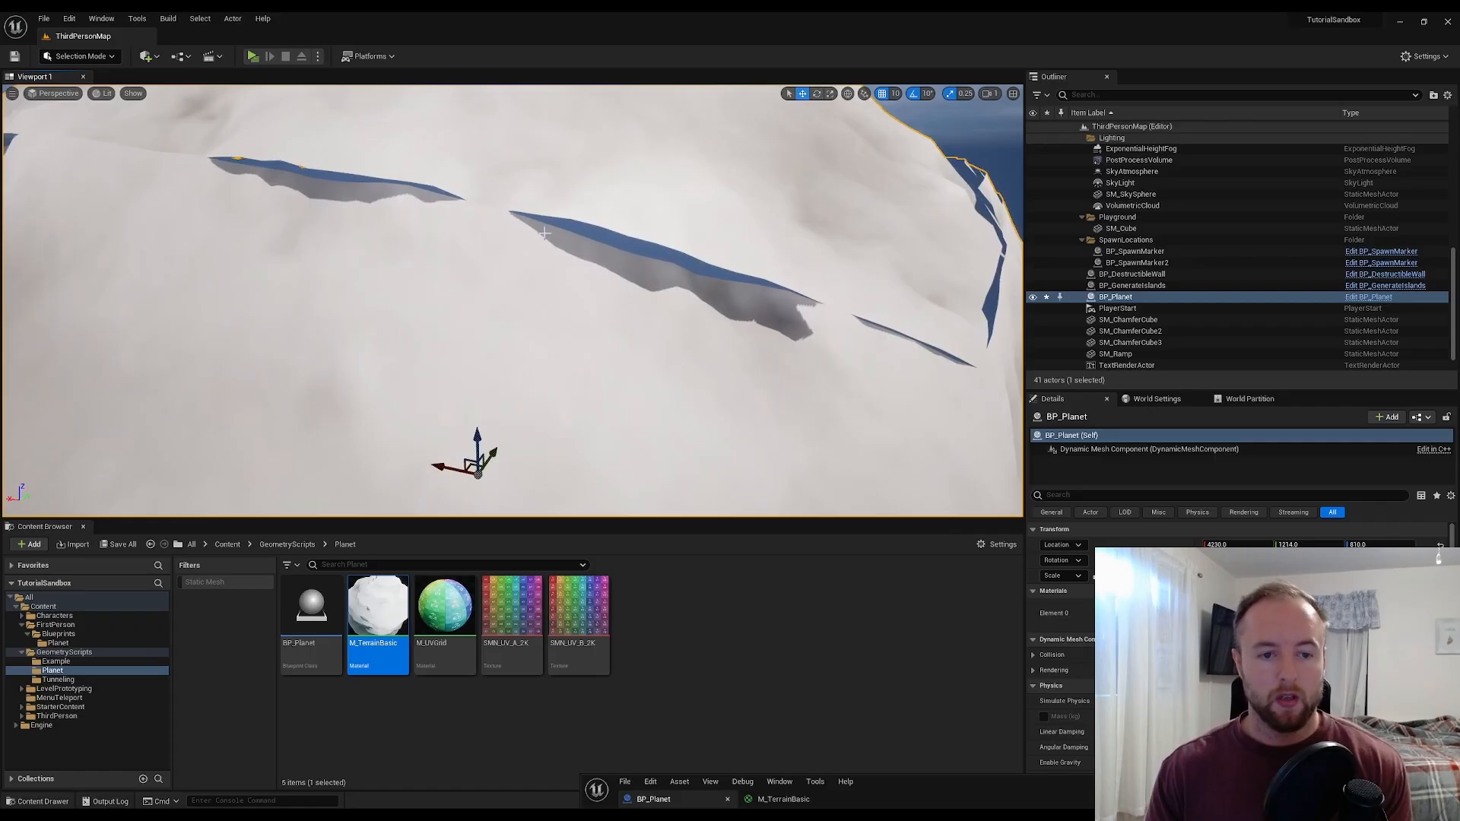
right_drag(664, 271, 696, 286)
key(d)
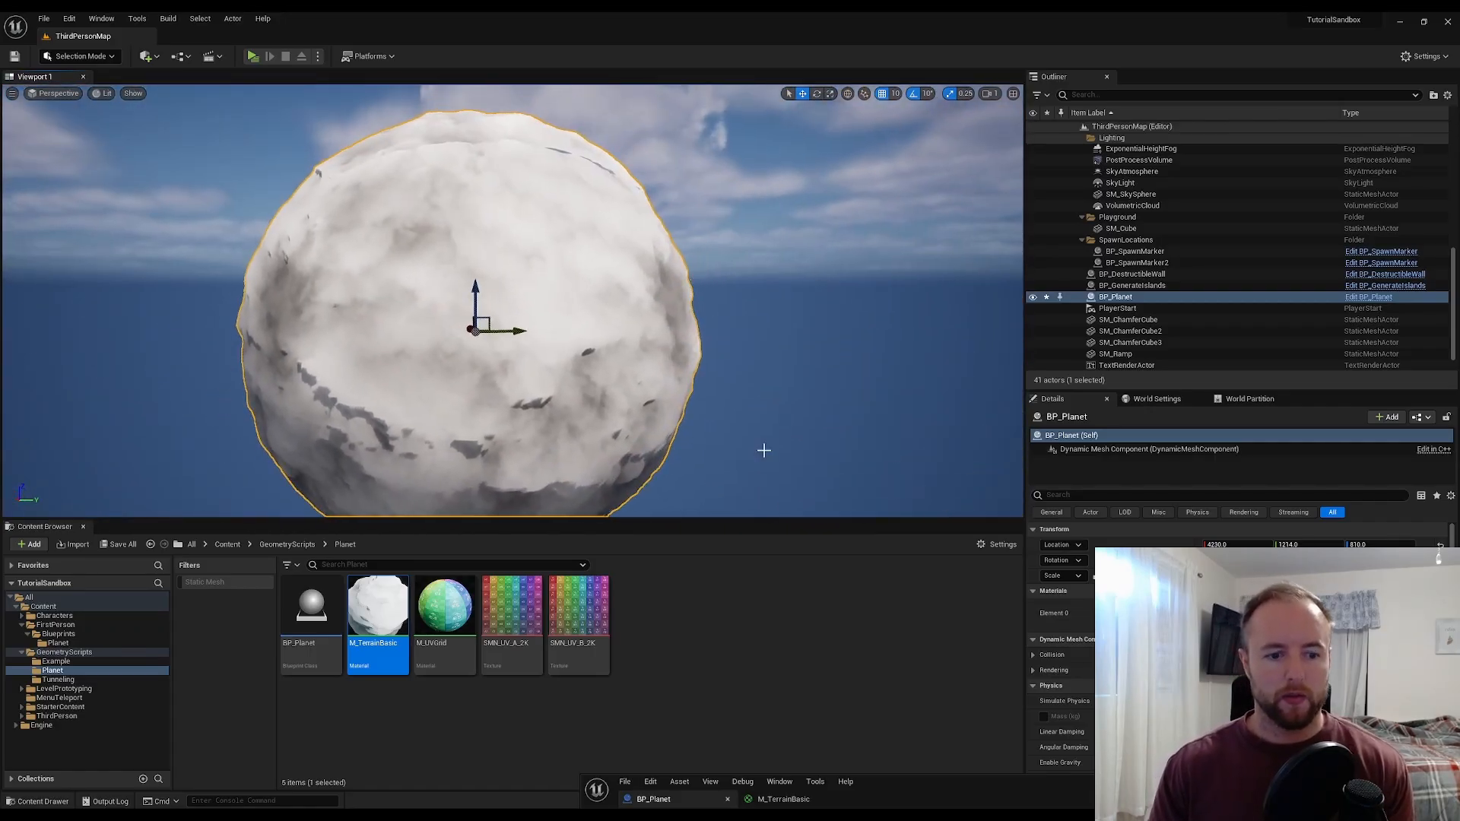
- Bring back the asset editor window, maximize it and show the M_TerrainBasic material graph
drag(919, 794, 1000, 239)
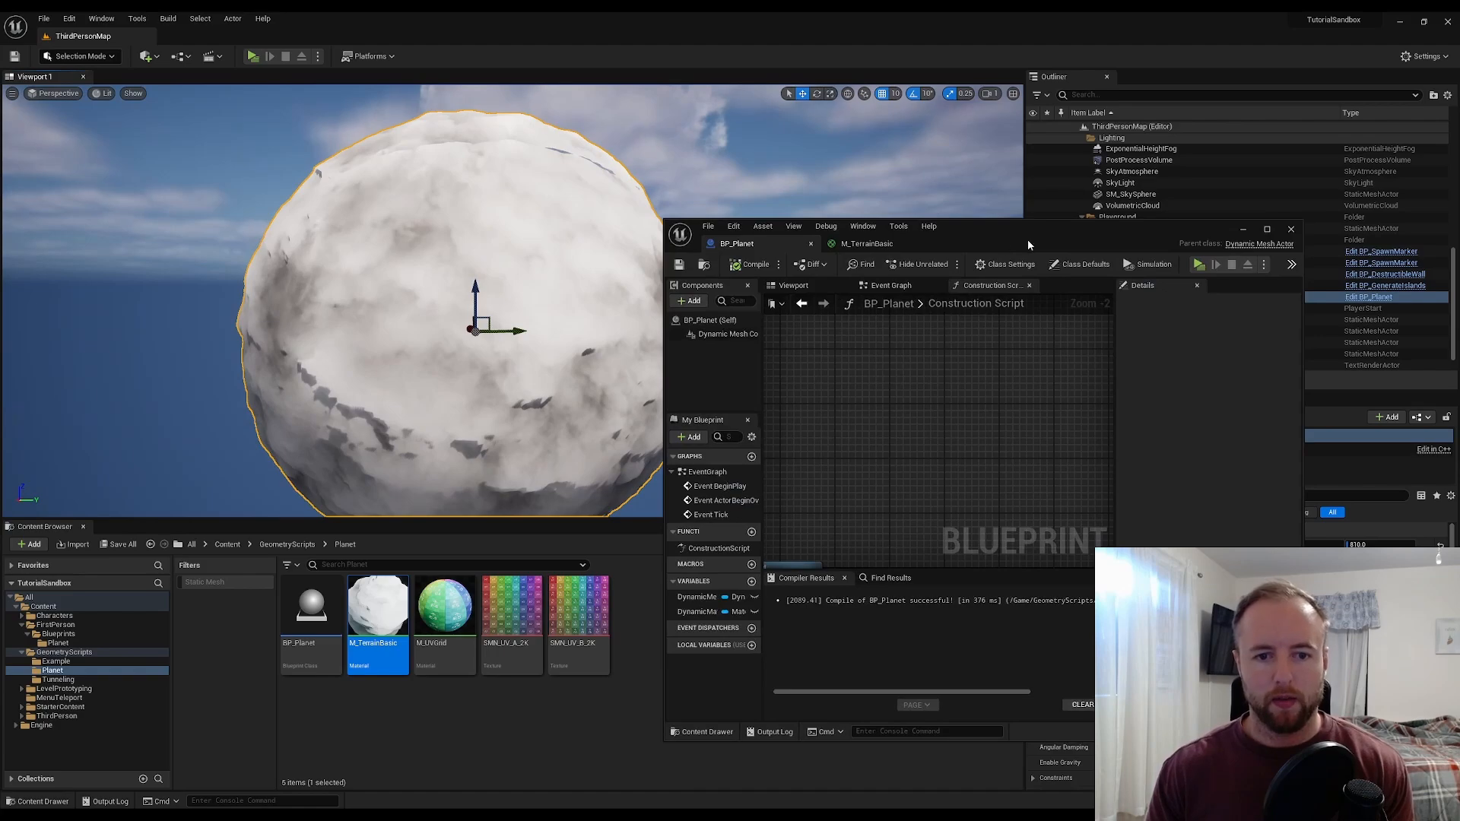
double_click(1028, 240)
click(203, 37)
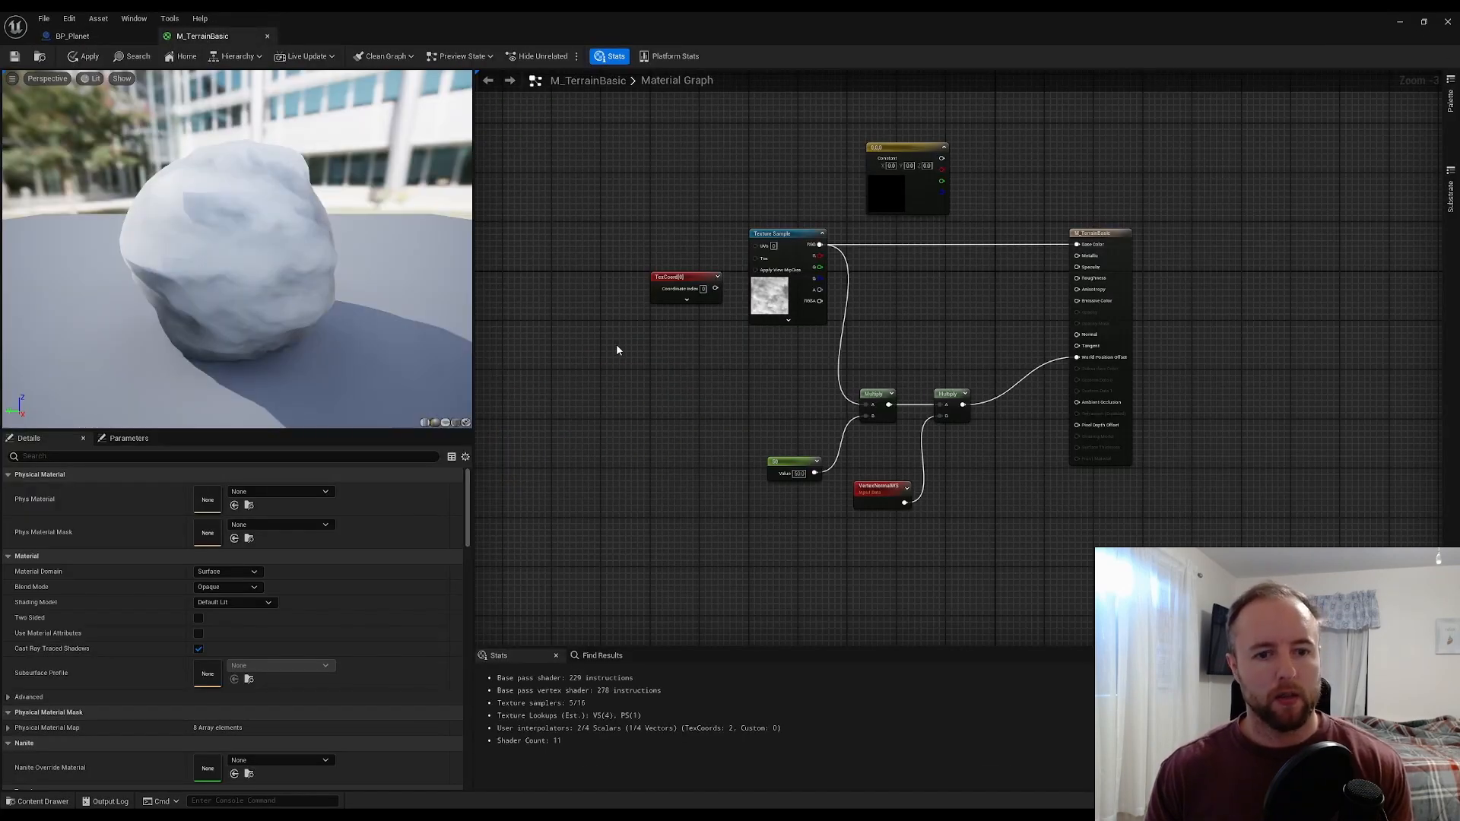
- Disconnect the Texture Sample from Base Color and the Multiply node, and delete it together with the unused colour constant
alt+click(885, 244)
alt+click(850, 280)
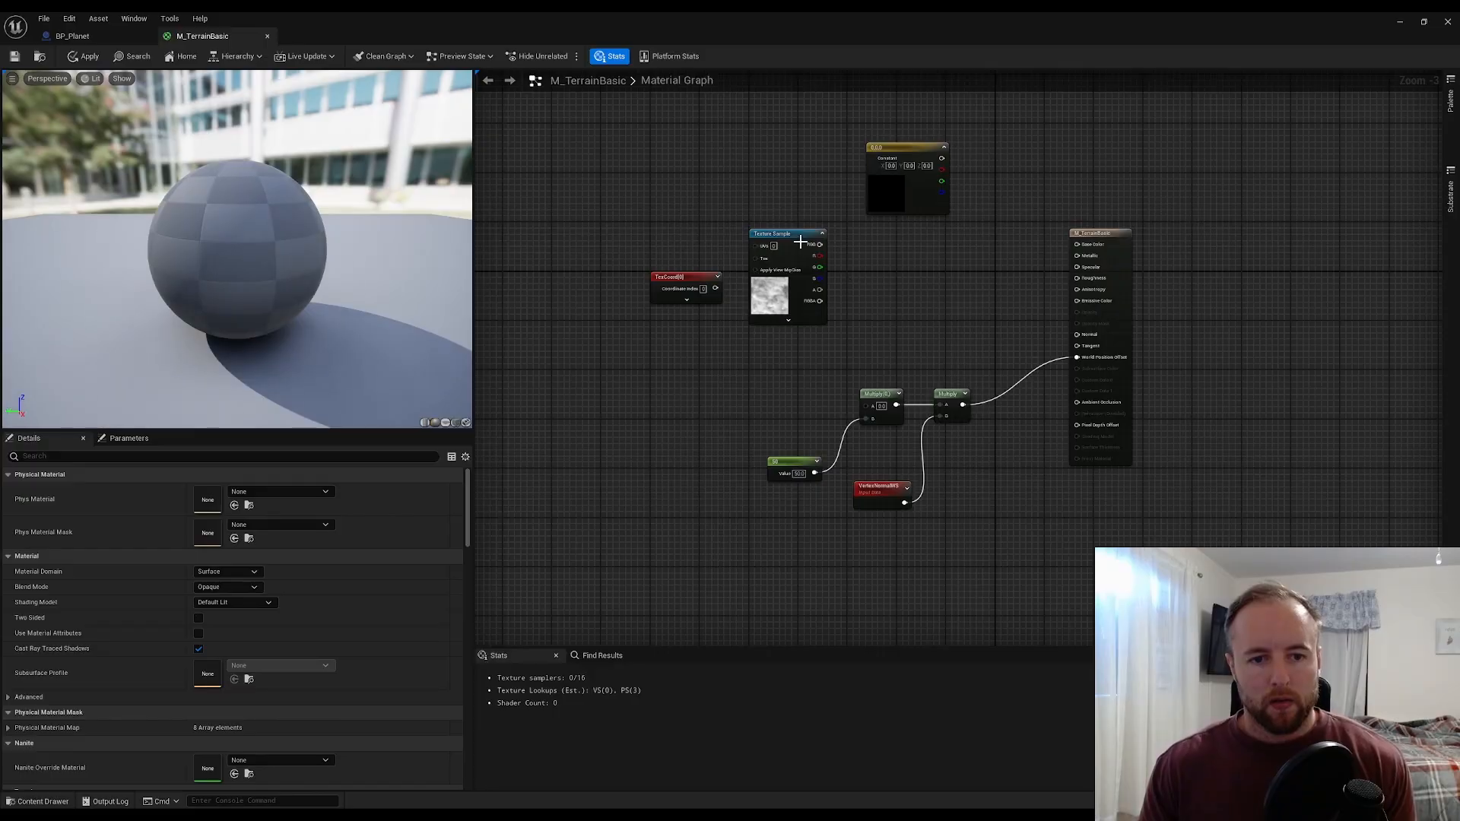
drag(784, 233, 705, 122)
drag(978, 234, 666, 125)
key(Delete)
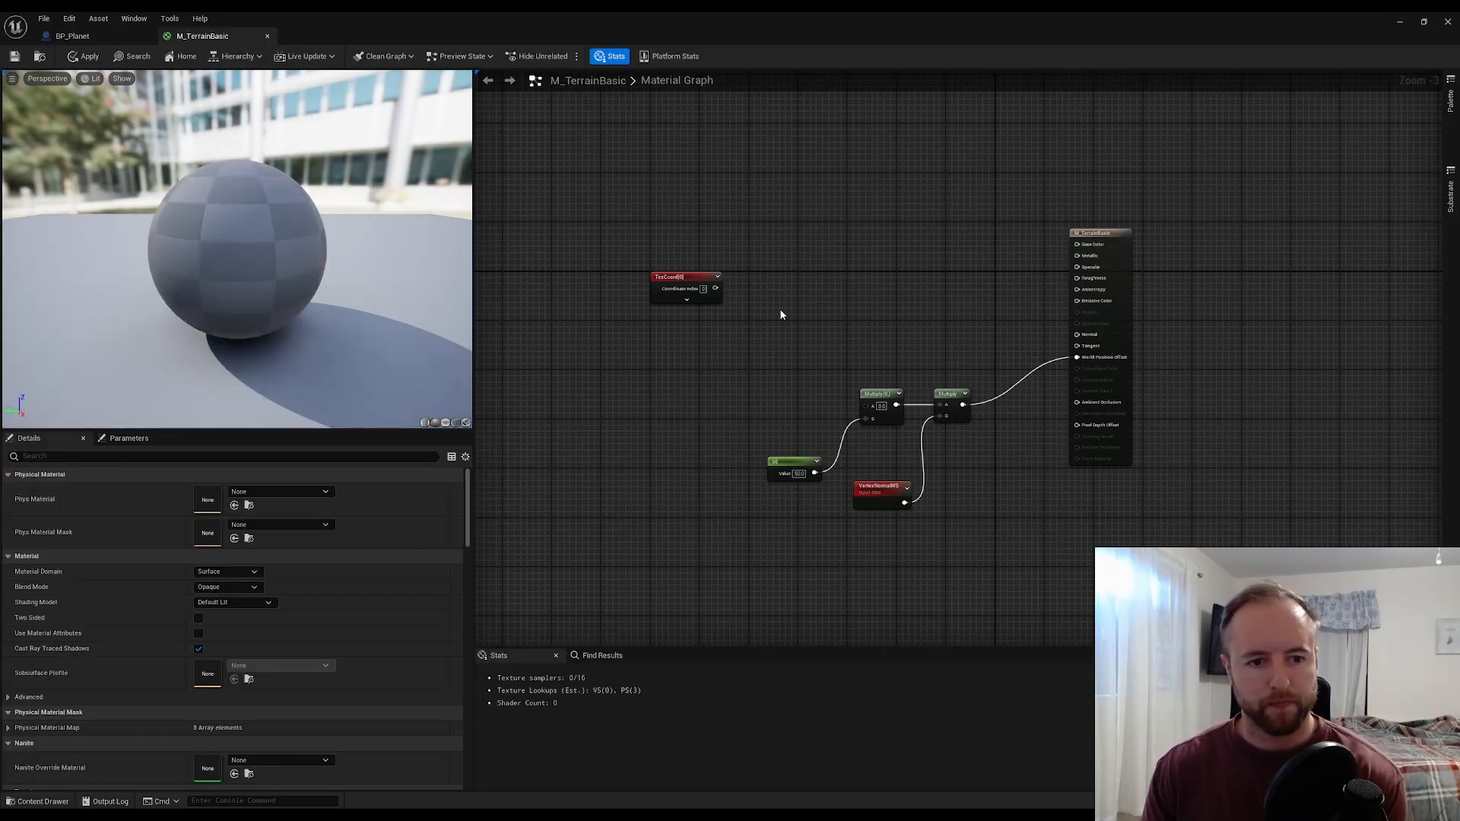
- Move the TexCoord node aside and add an Absolute World Position node below it
drag(685, 278, 649, 235)
click(922, 344)
scroll(922, 345, up, 3)
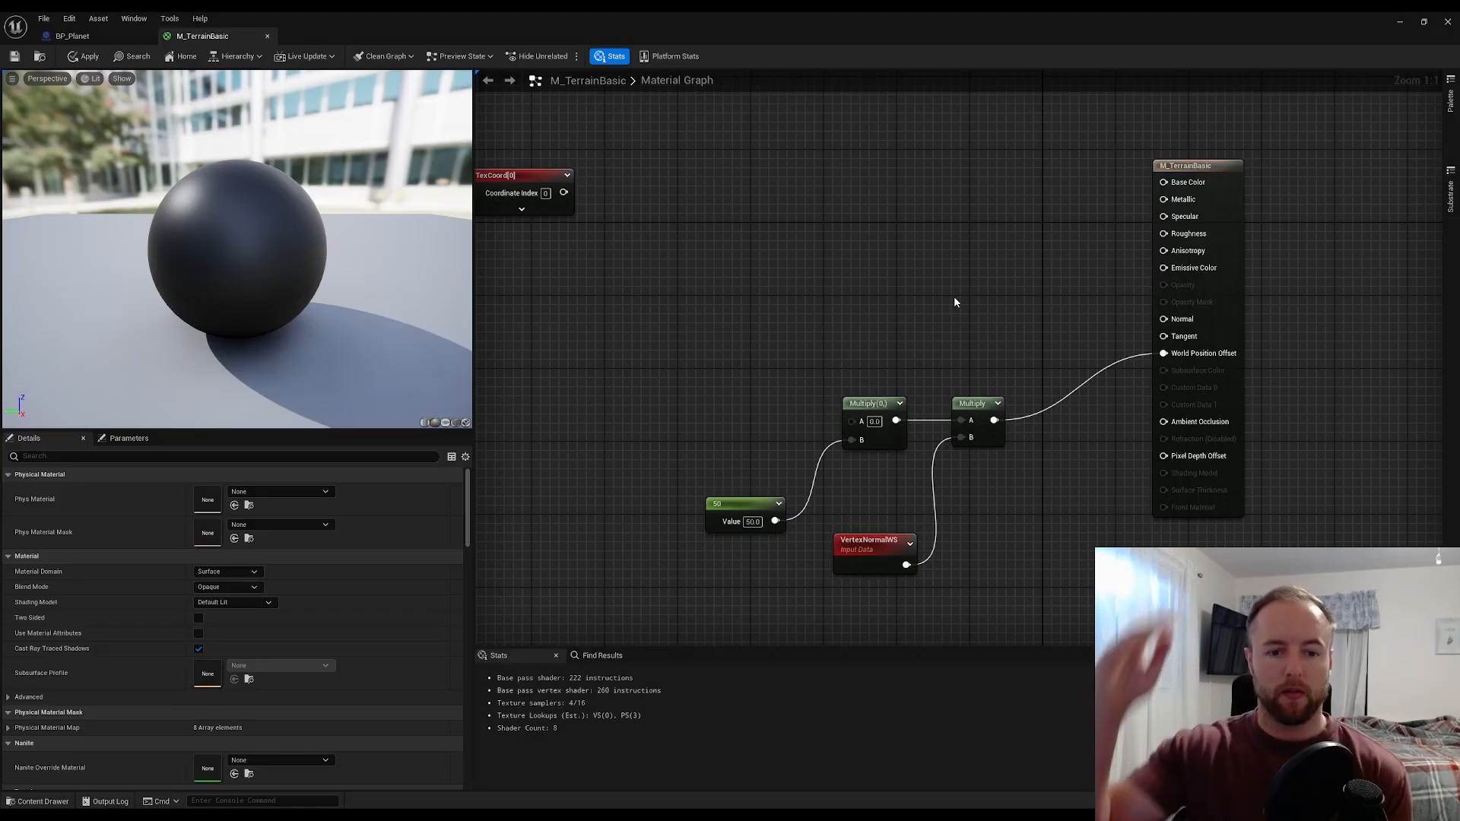
right_drag(880, 295, 1072, 313)
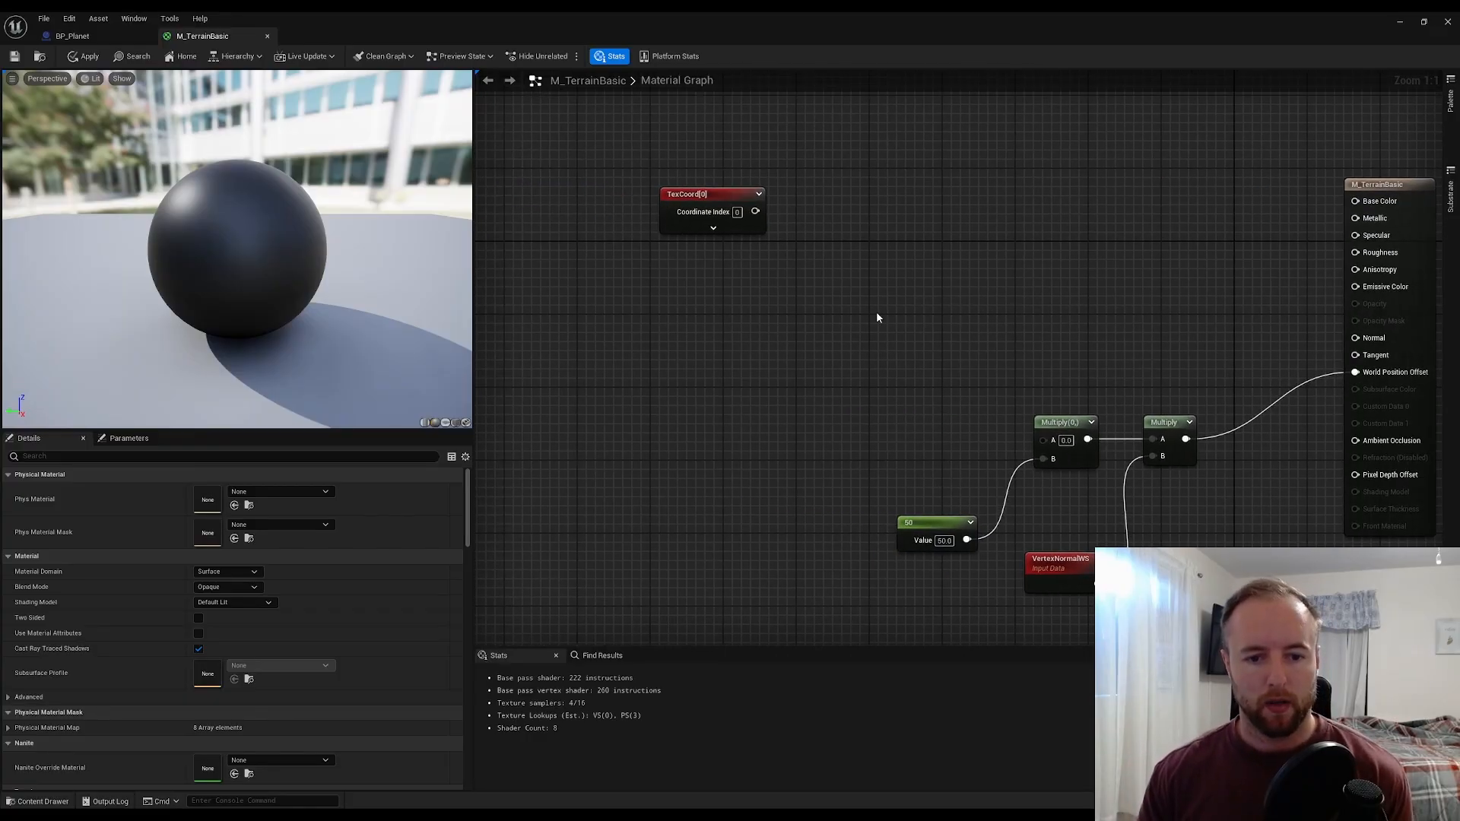
right_click(756, 314)
text(world po)
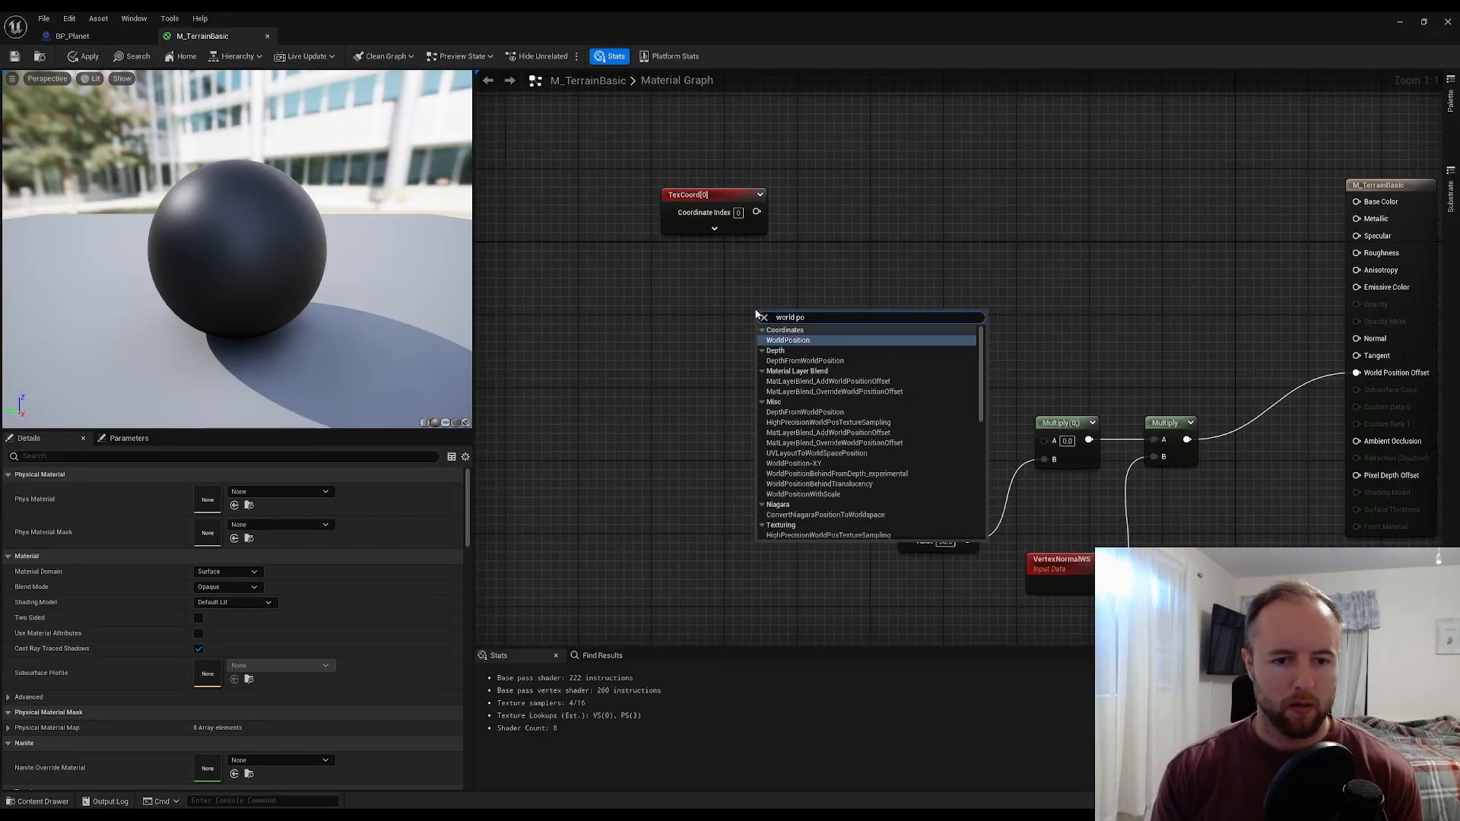
key(Return)
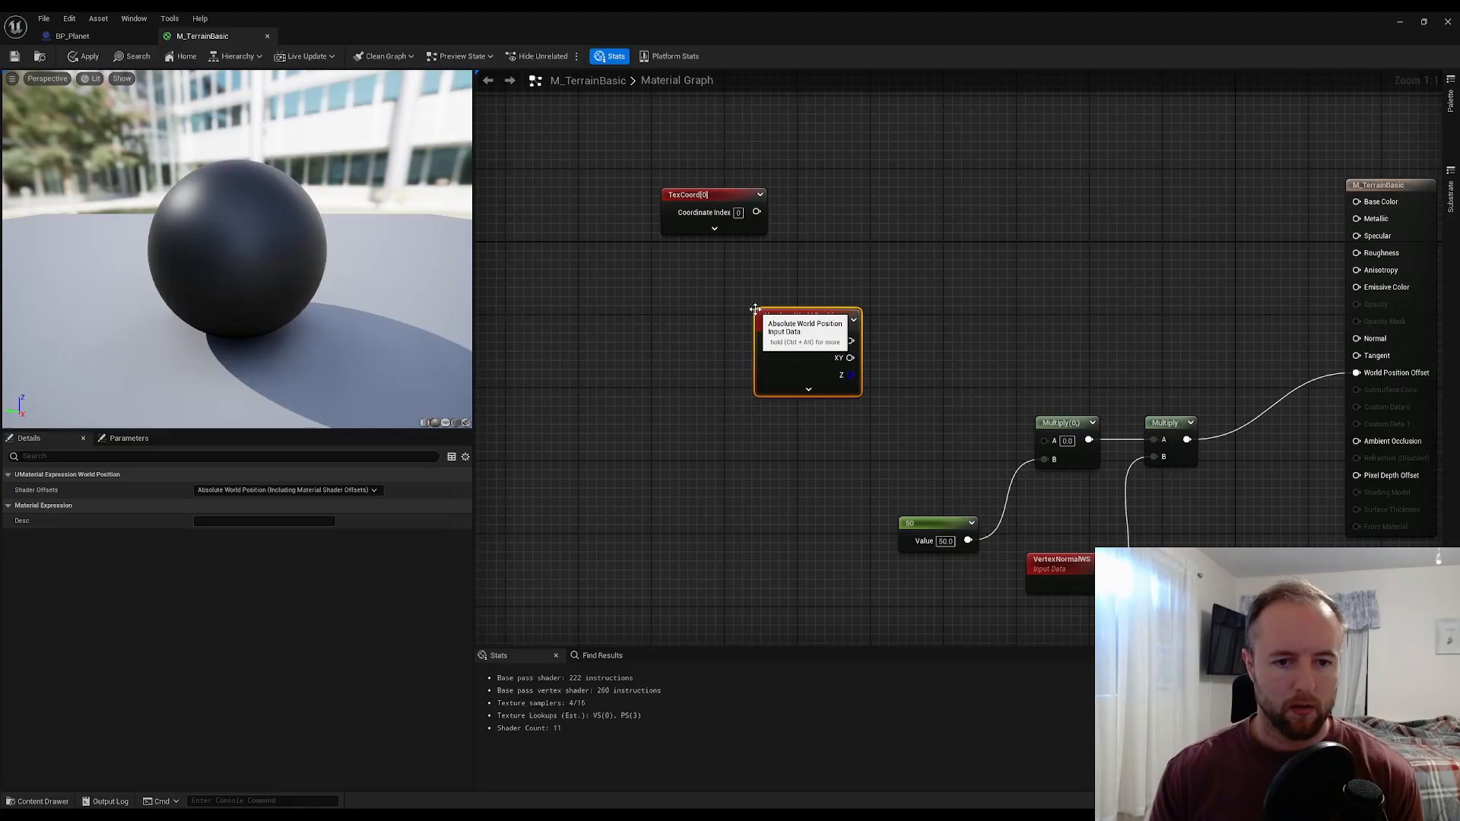
click(892, 291)
drag(796, 337, 652, 345)
- Add a Noise node and feed its Position input from the XYZ output of Absolute World Position
right_click(809, 313)
text(simmp)
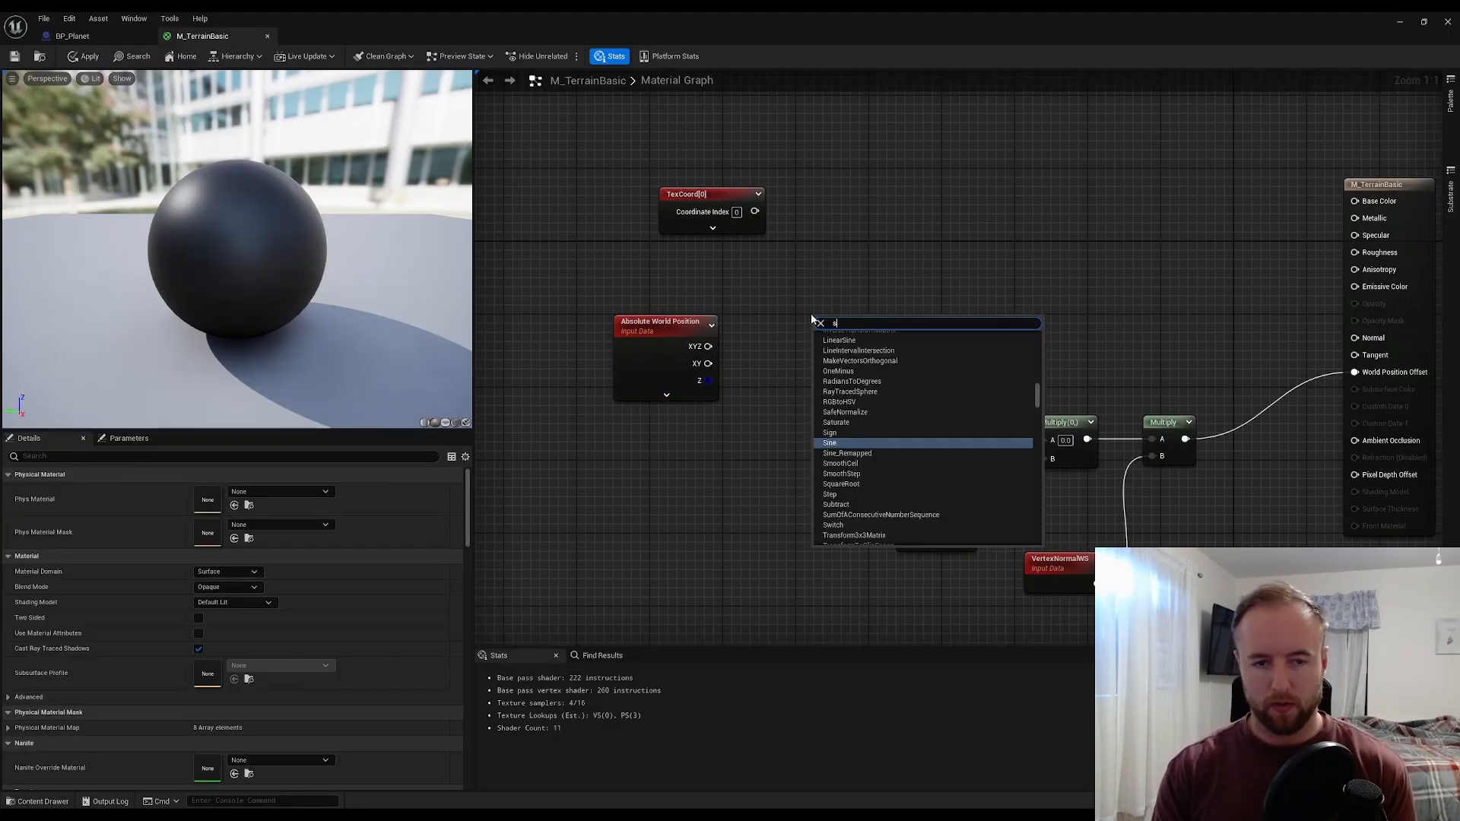
key(BackSpace)
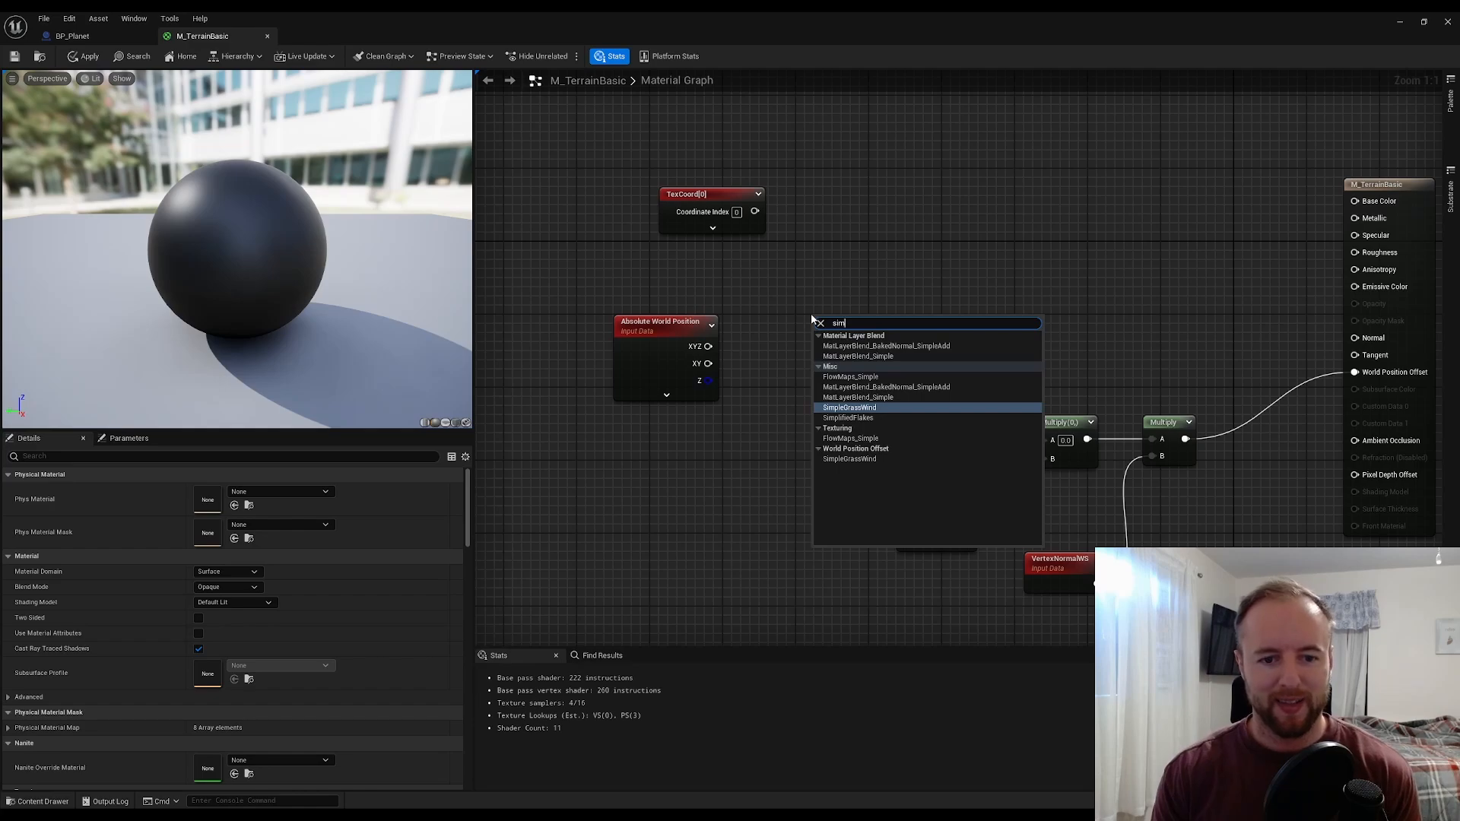
key(BackSpace)
key(BackSpace)
key(BackSpace)
text(noise)
key(Return)
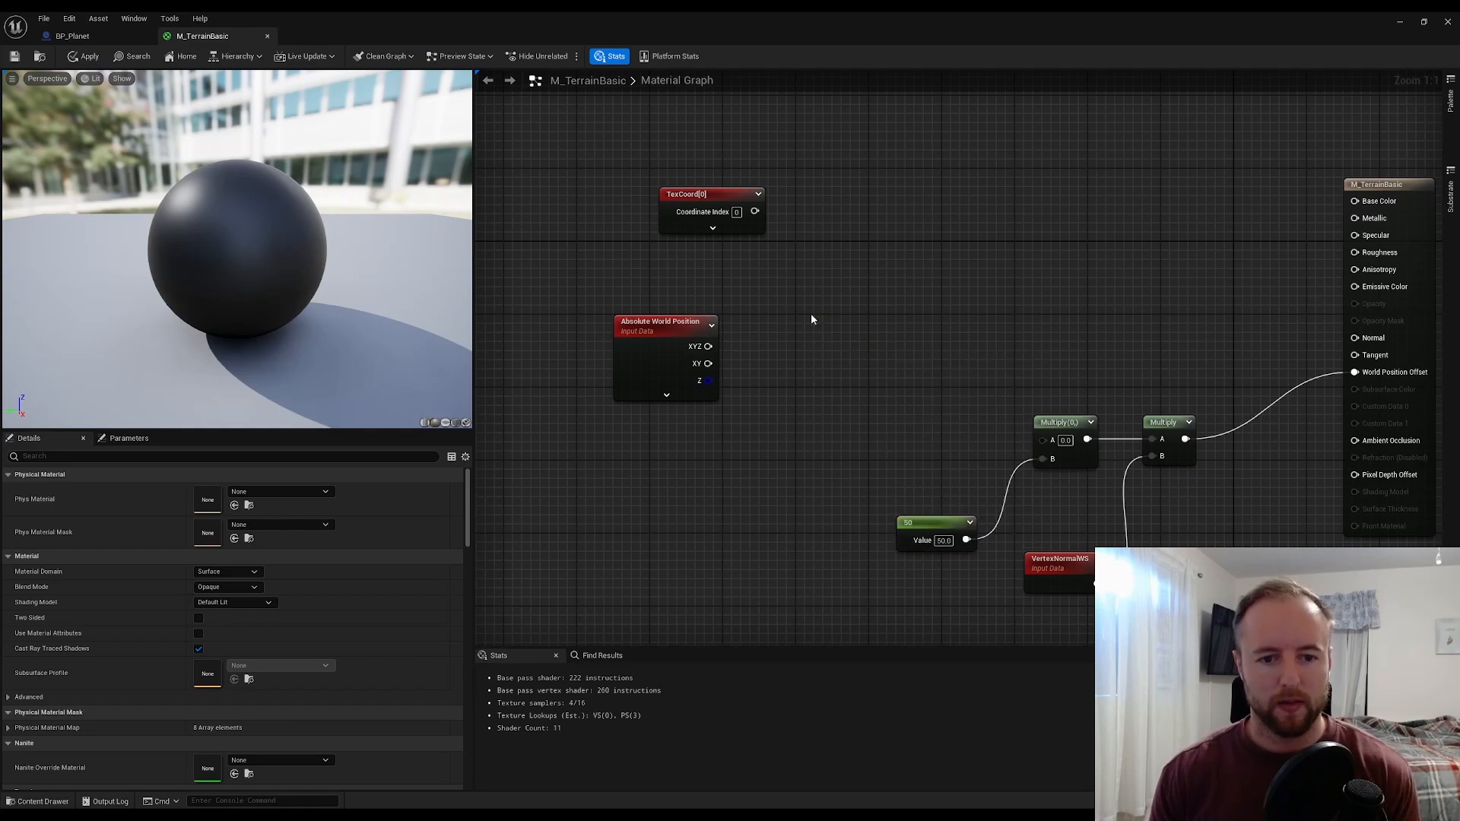
drag(665, 343, 836, 305)
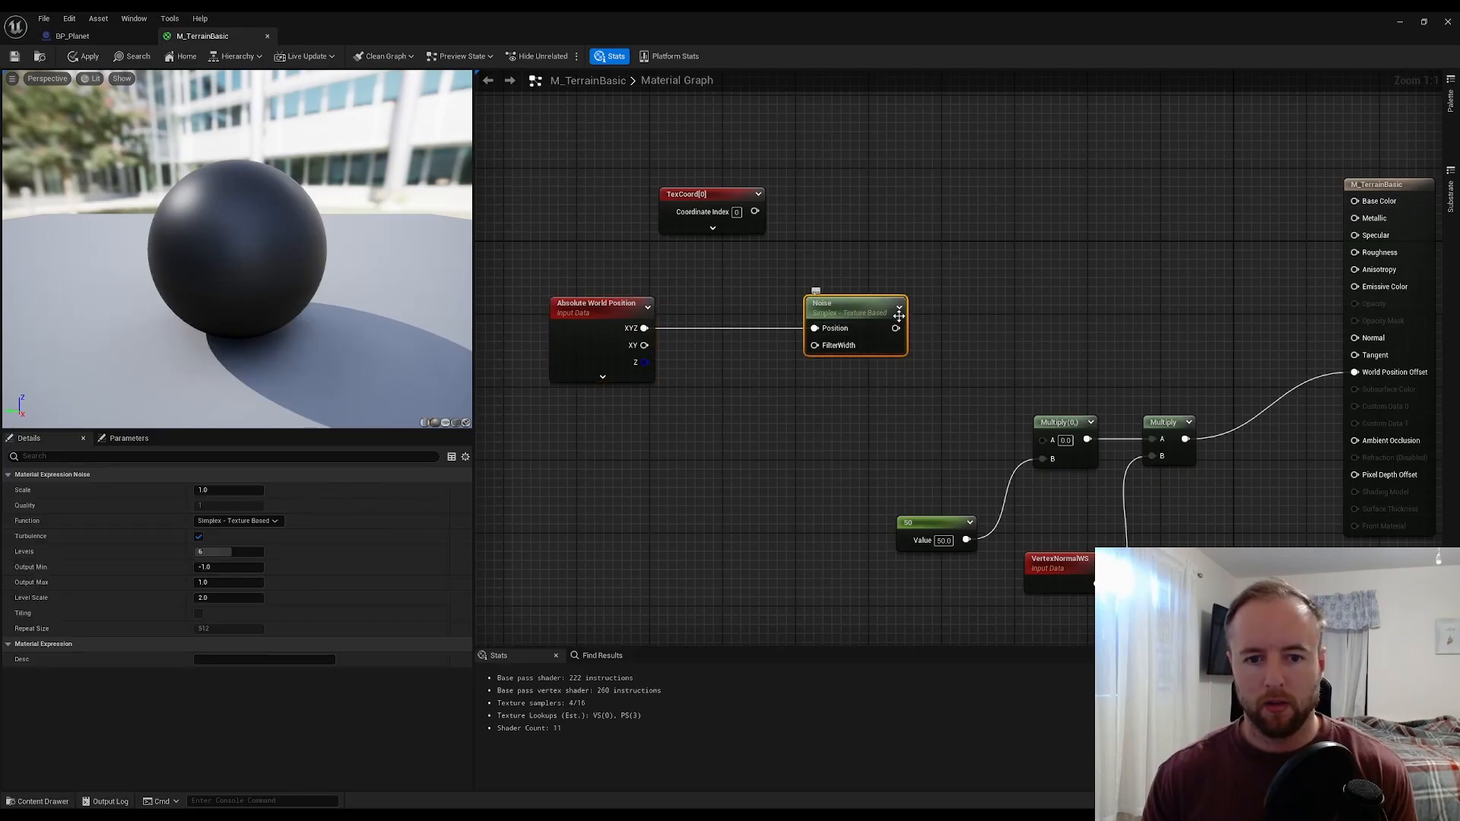
- Connect the Noise output to Base Color and inspect the noise on the preview sphere up close
drag(896, 327, 1361, 207)
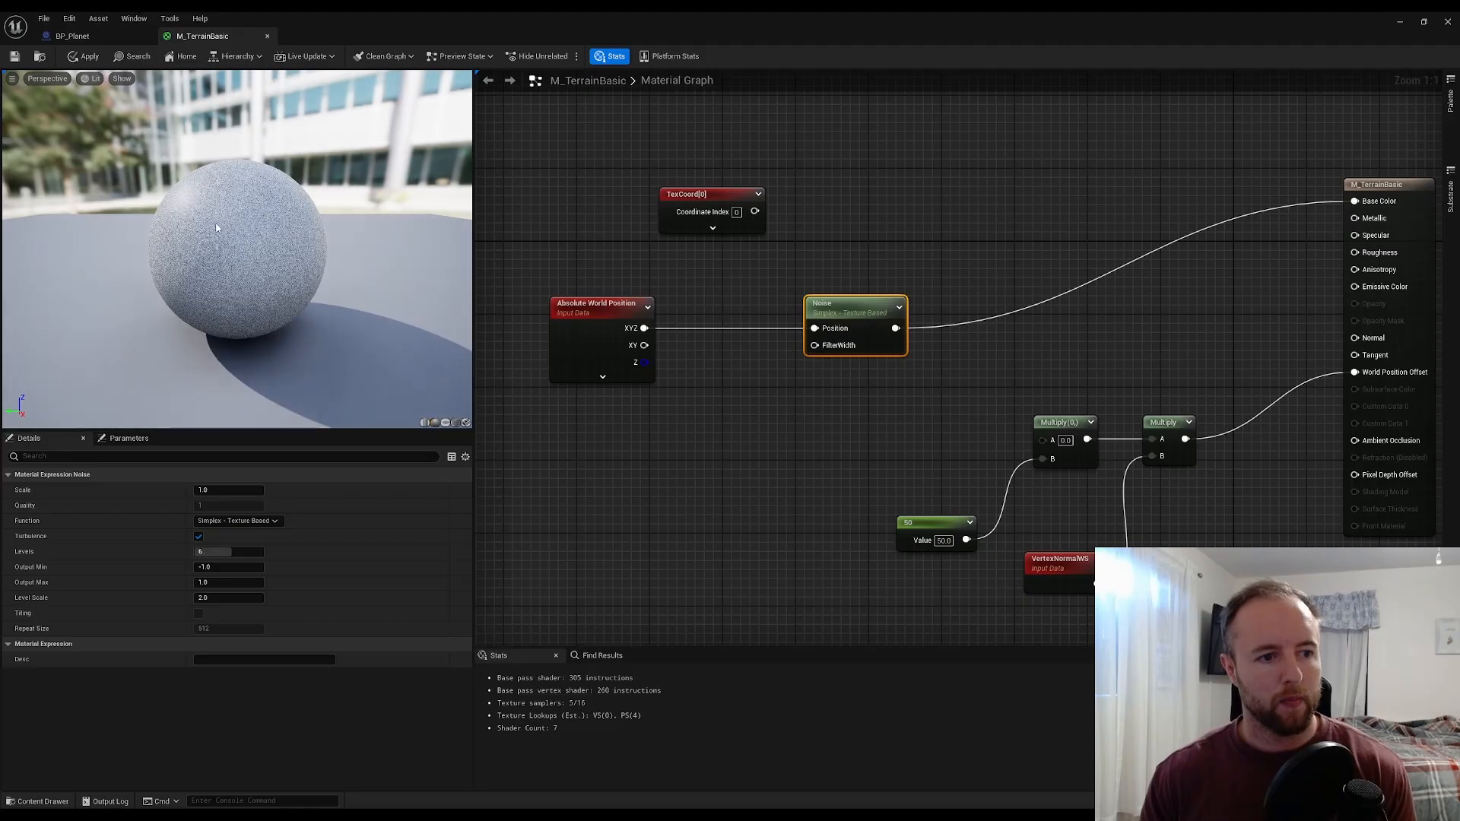
scroll(216, 224, up, 5)
scroll(216, 225, down, 3)
right_drag(216, 224, 224, 201)
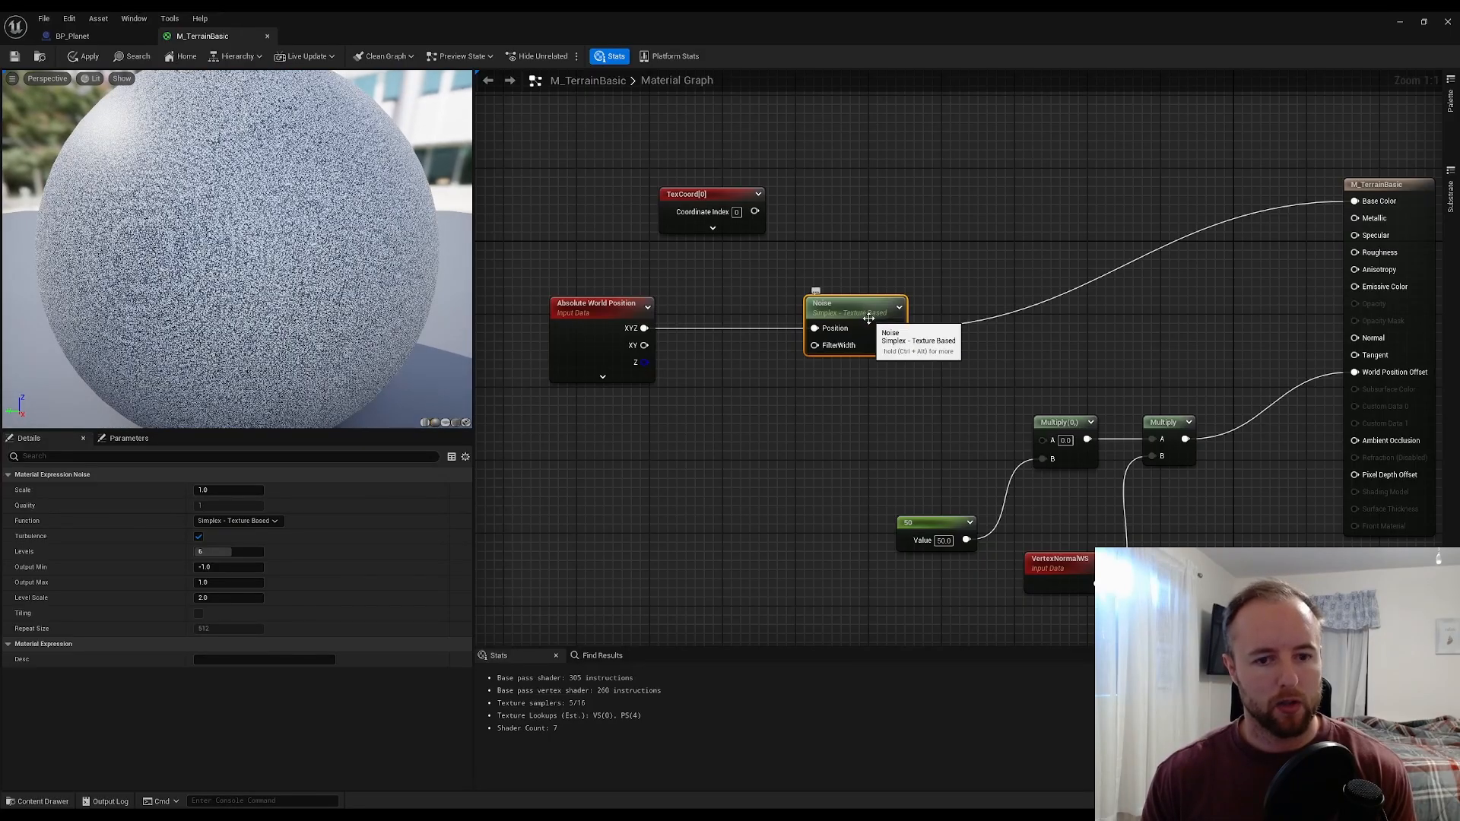
click(900, 307)
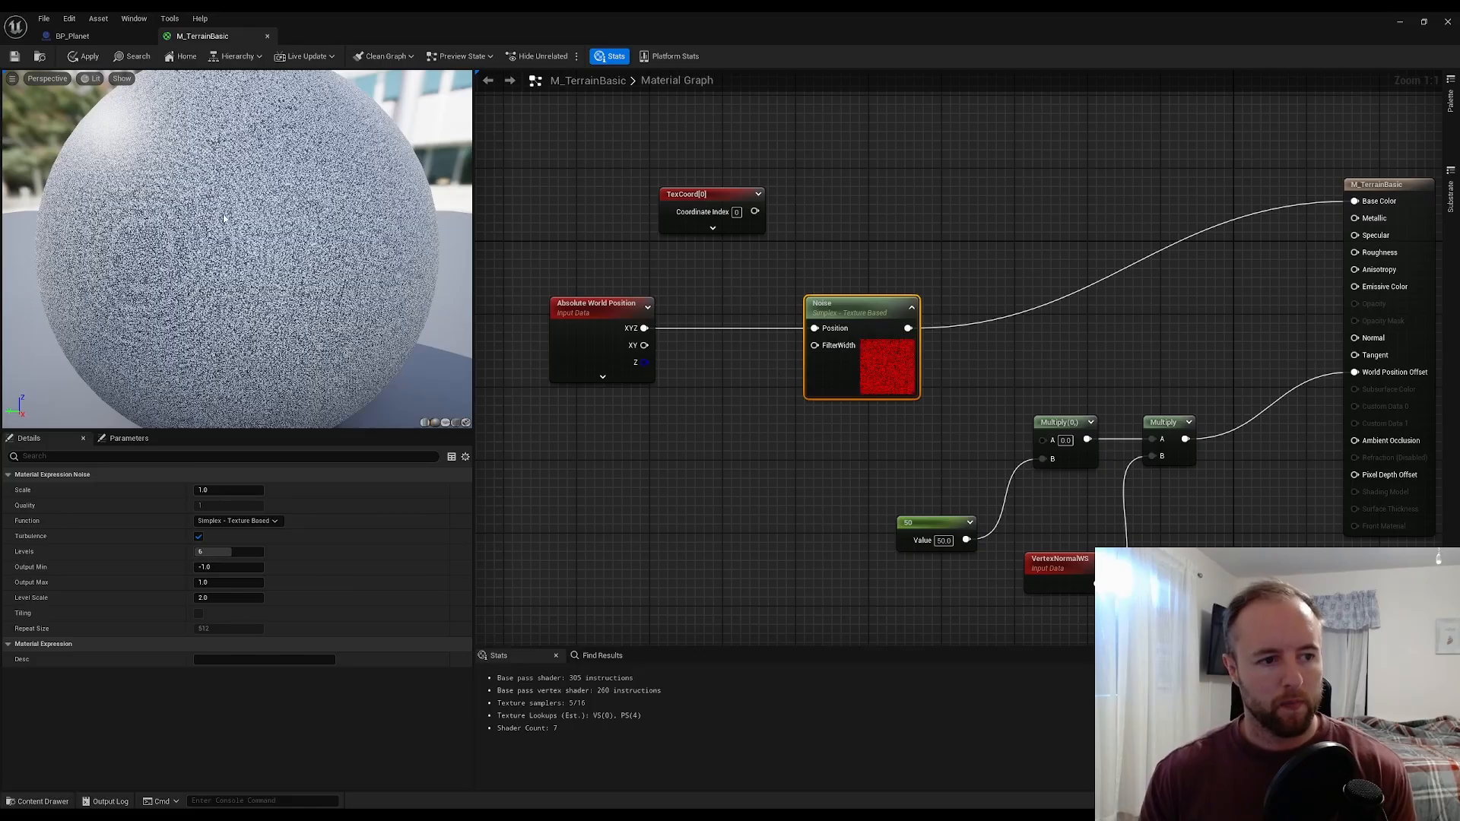
click(911, 307)
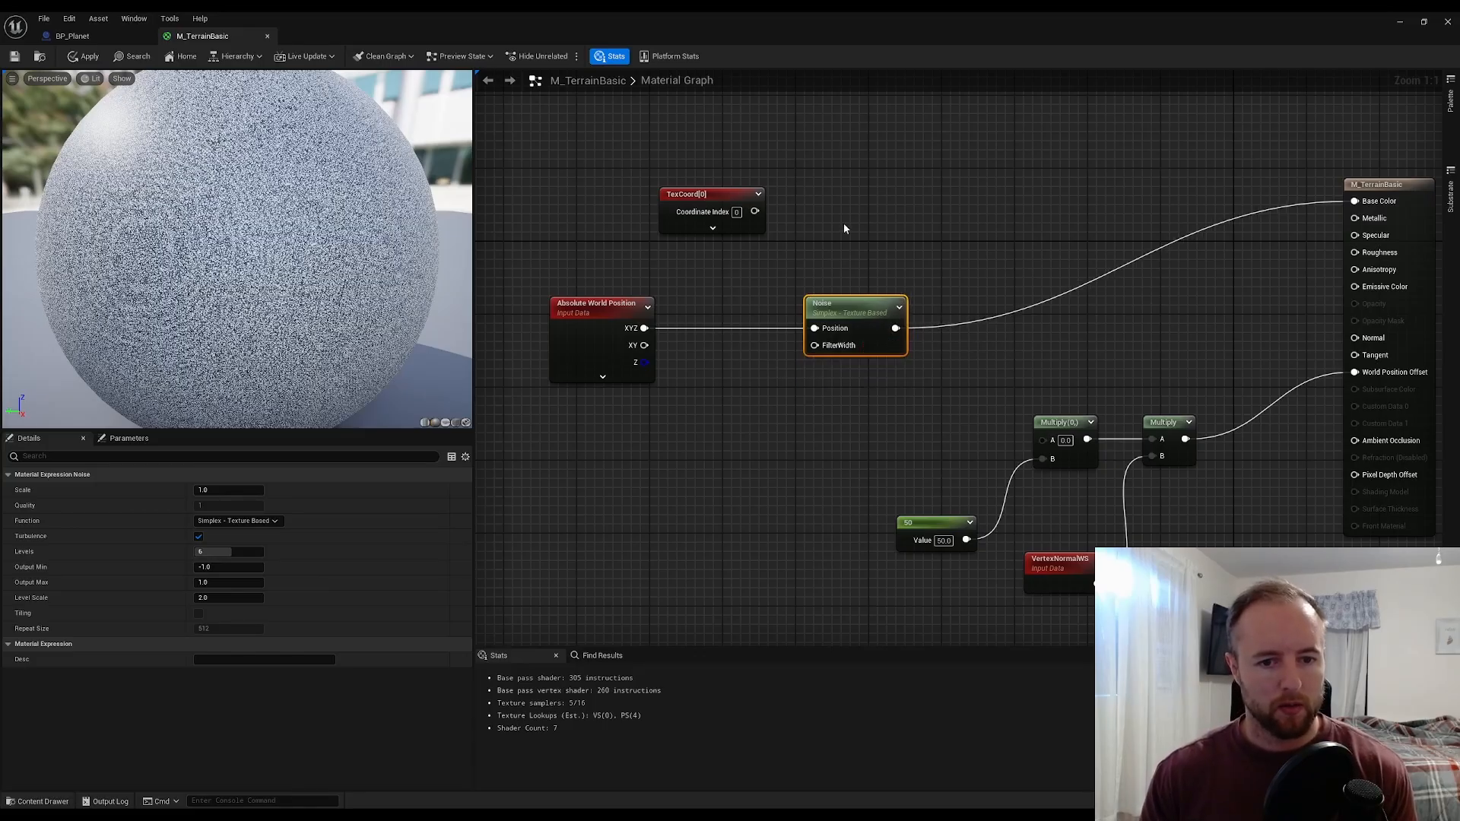
- Look at the Noise node's function options and try Scale values of 10 and 0.1
click(271, 520)
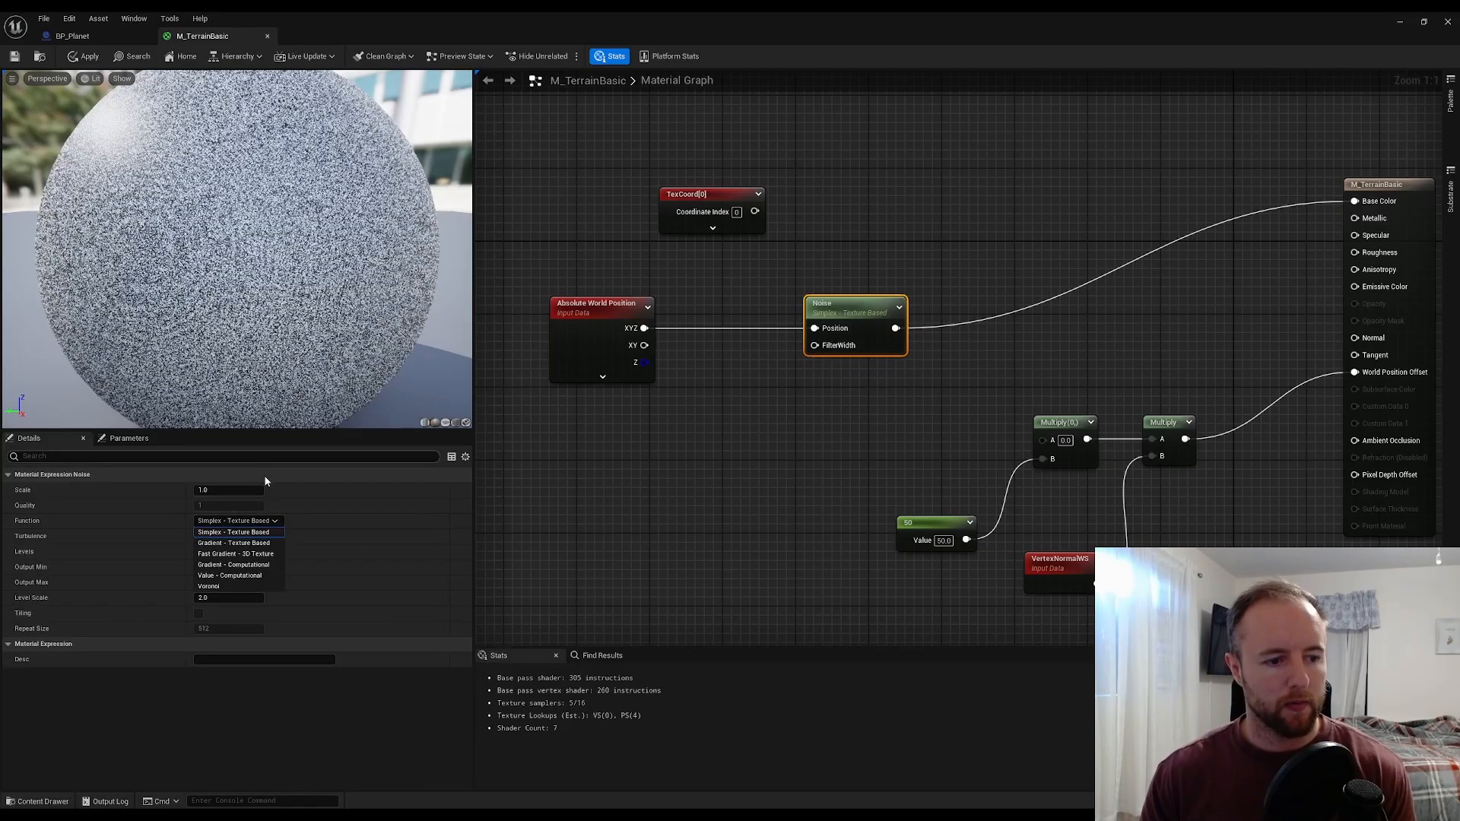
click(372, 539)
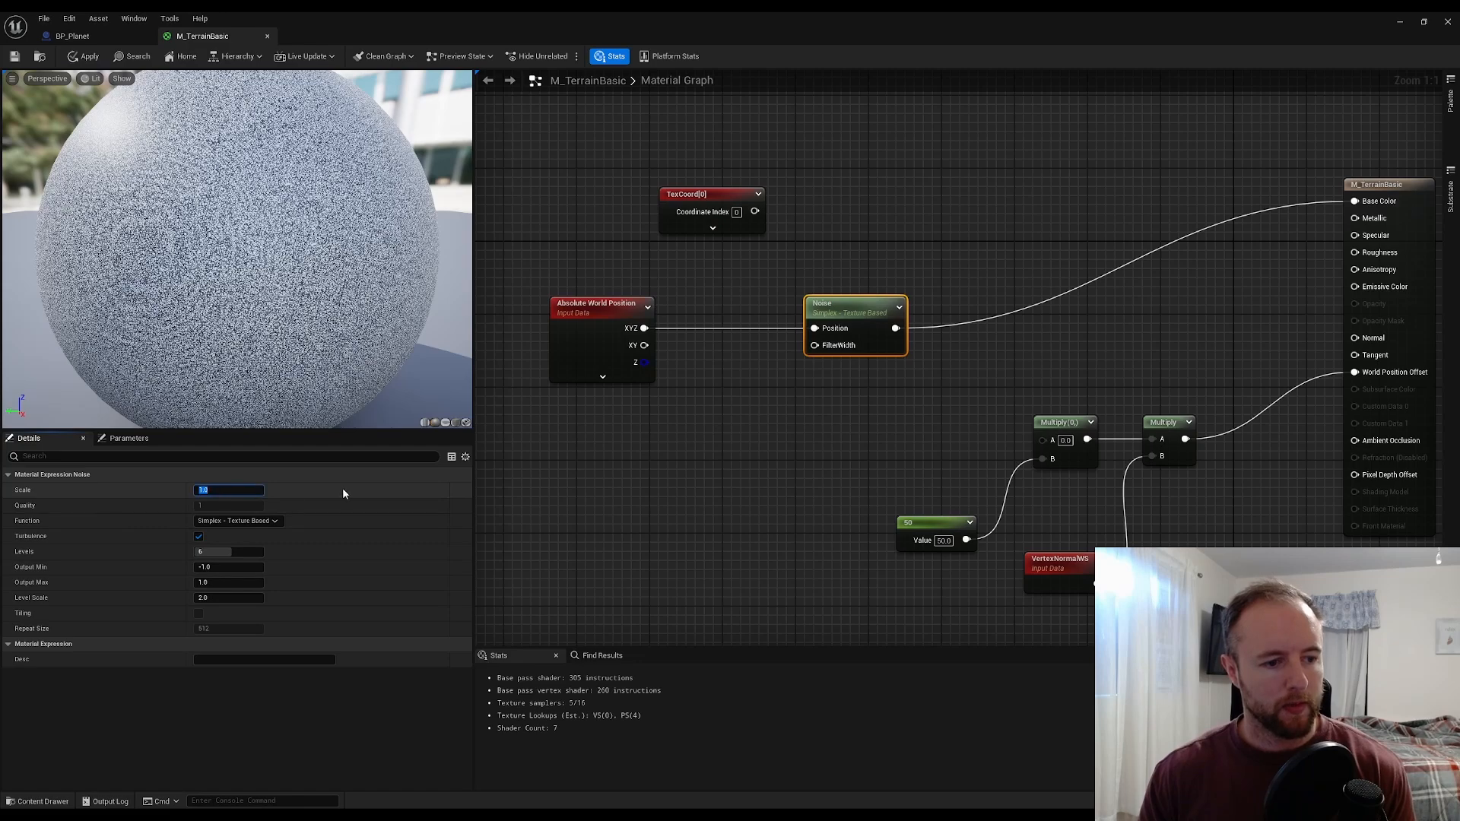
text(10)
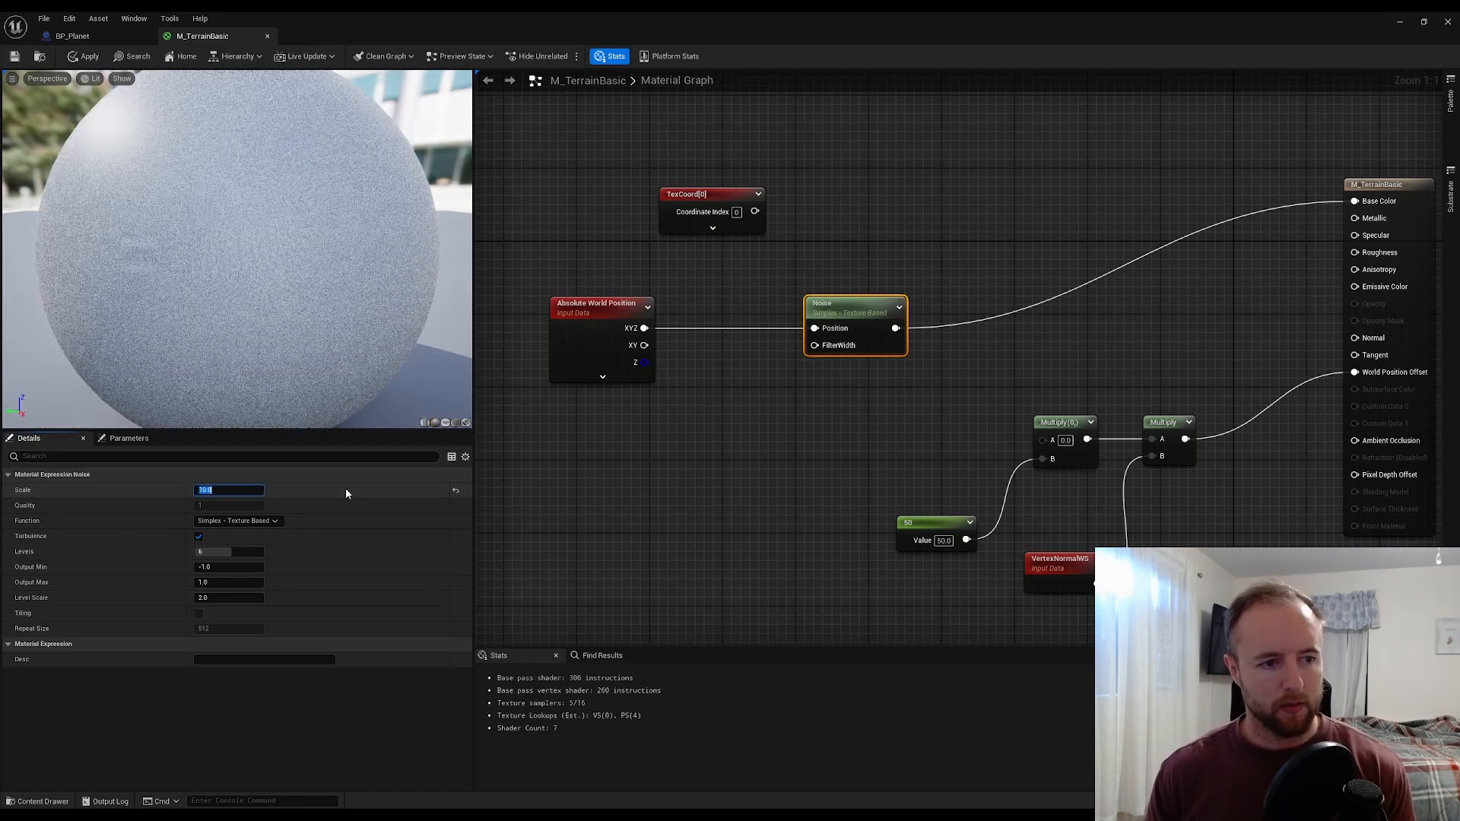
text(0.1)
key(Return)
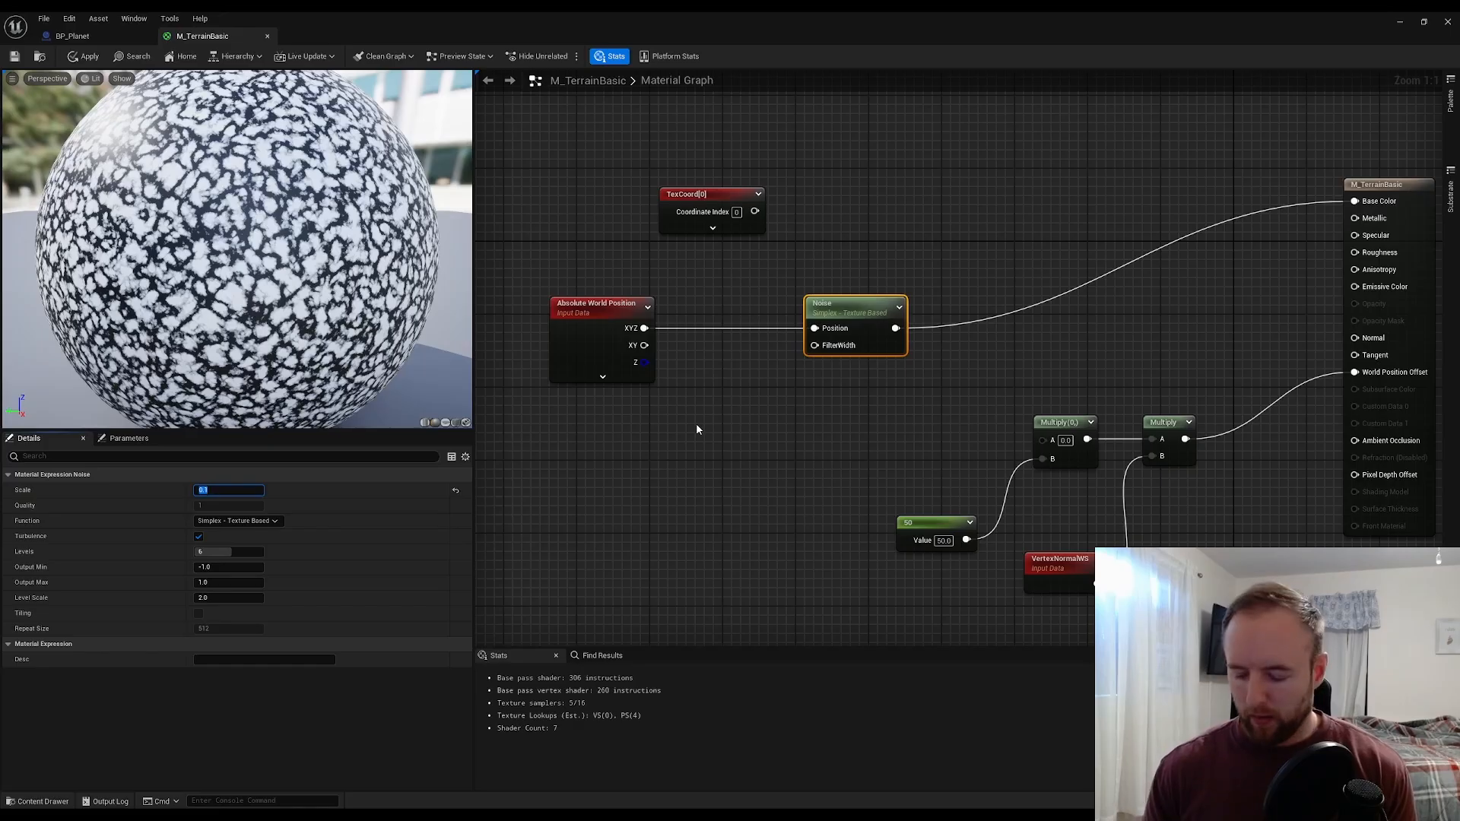
- Add a scalar parameter named NoiseScale below the Noise node
click(701, 373)
right_click(702, 376)
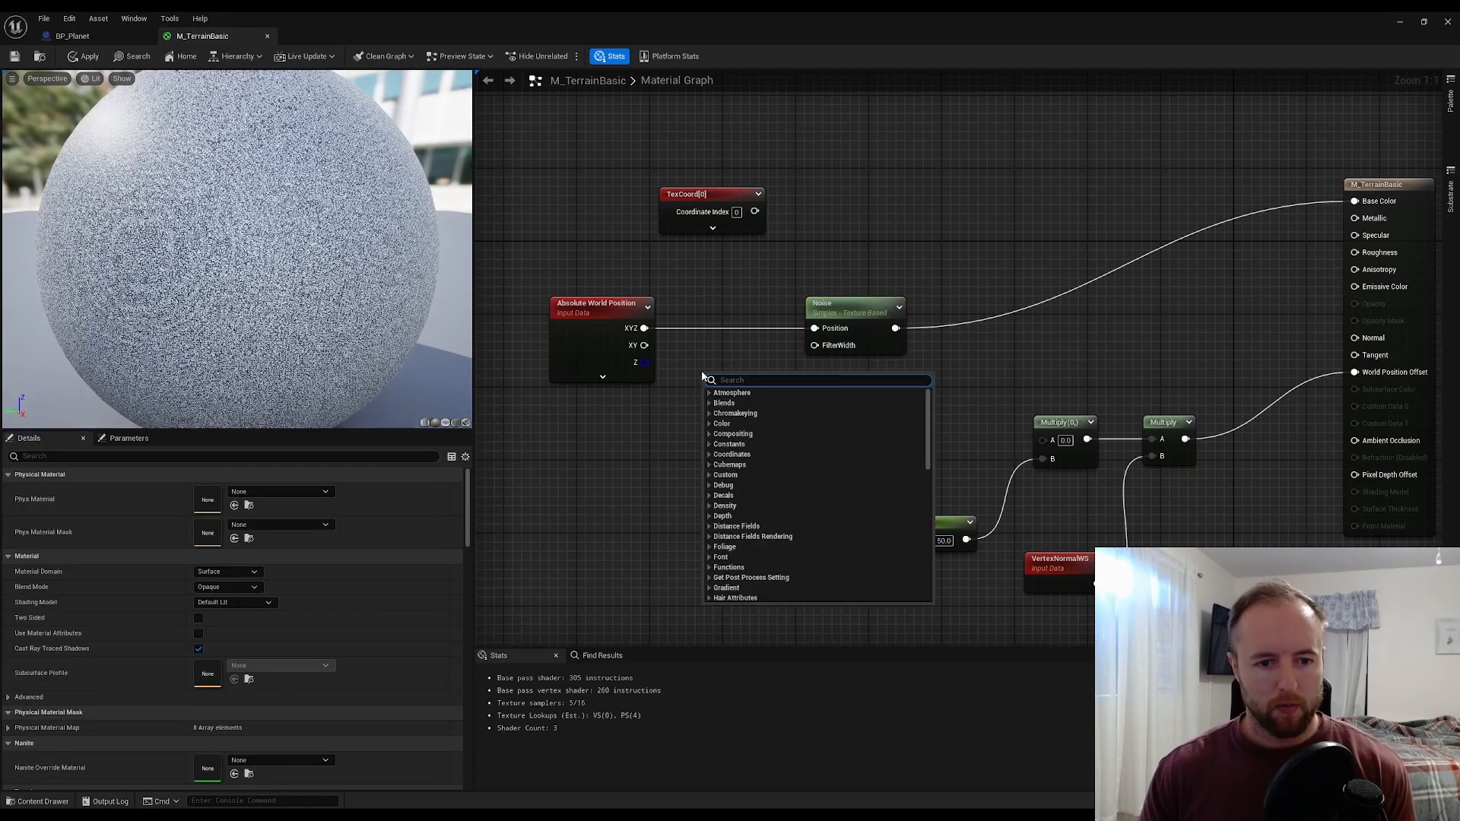
key(Escape)
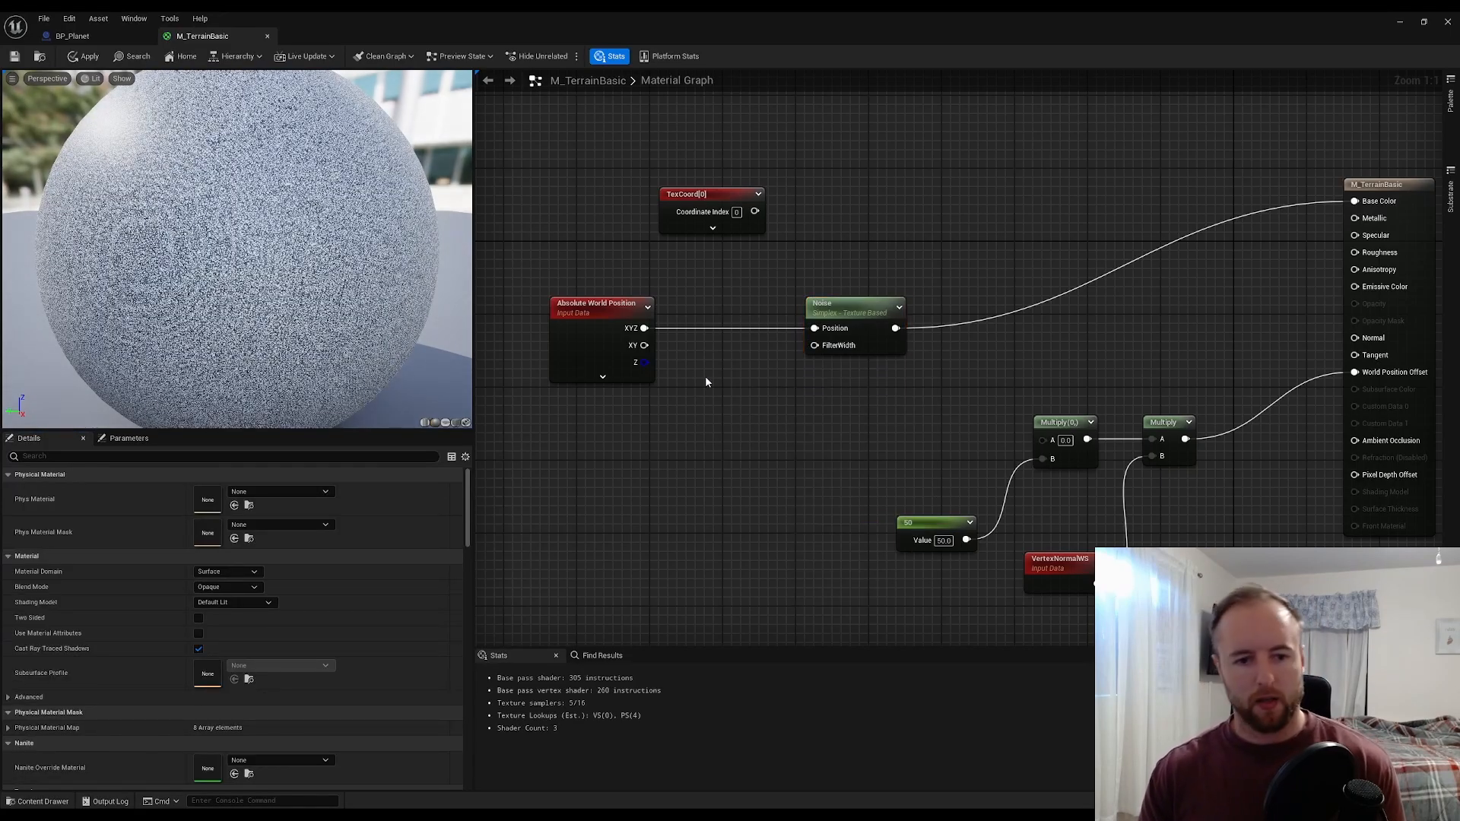
click(707, 378)
text(ssssssss)
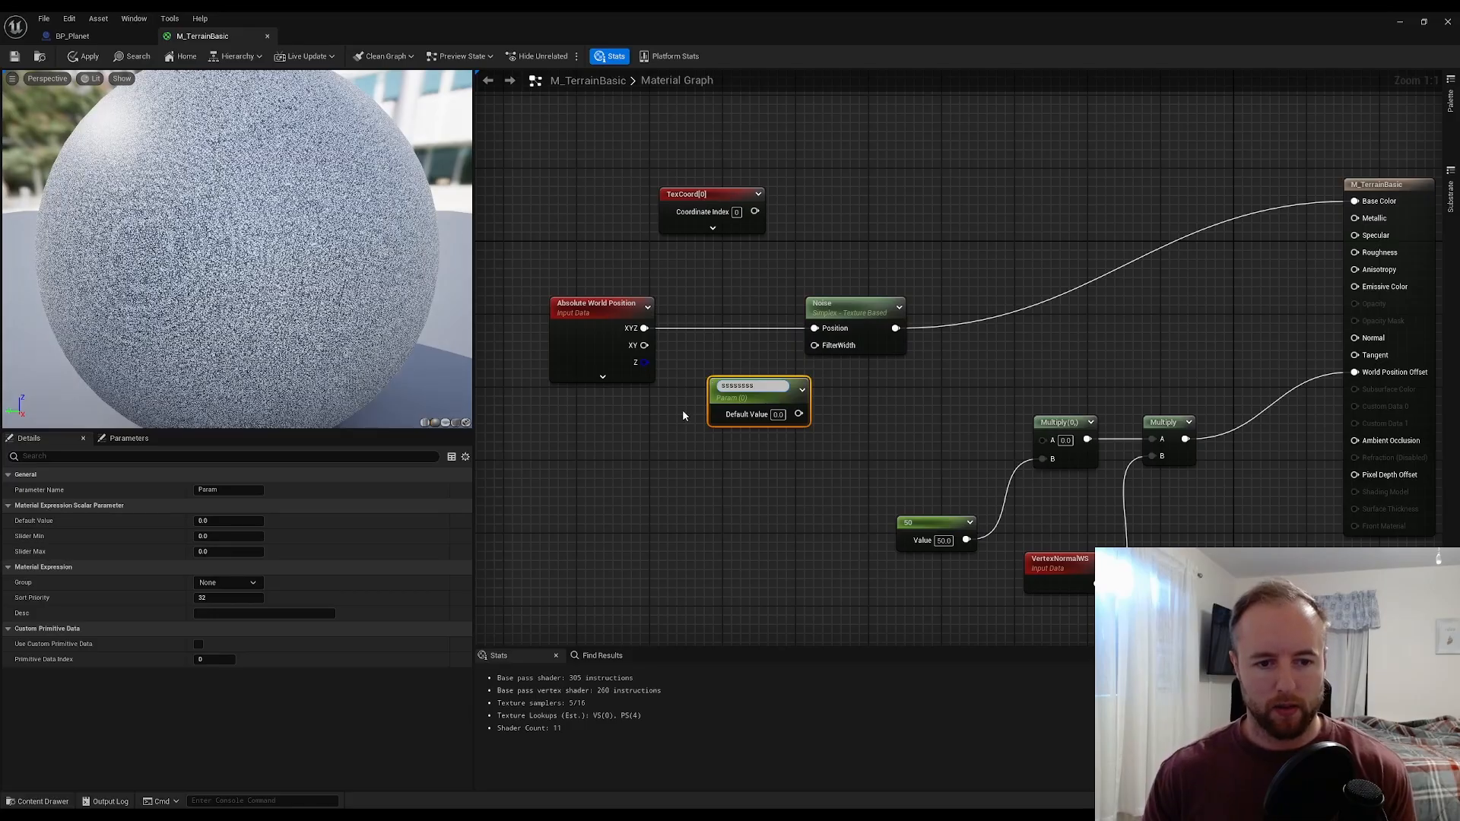
key(BackSpace)
key(BackSpace)
key(BackSpace)
key(BackSpace)
key(BackSpace)
key(BackSpace)
key(BackSpace)
key(BackSpace)
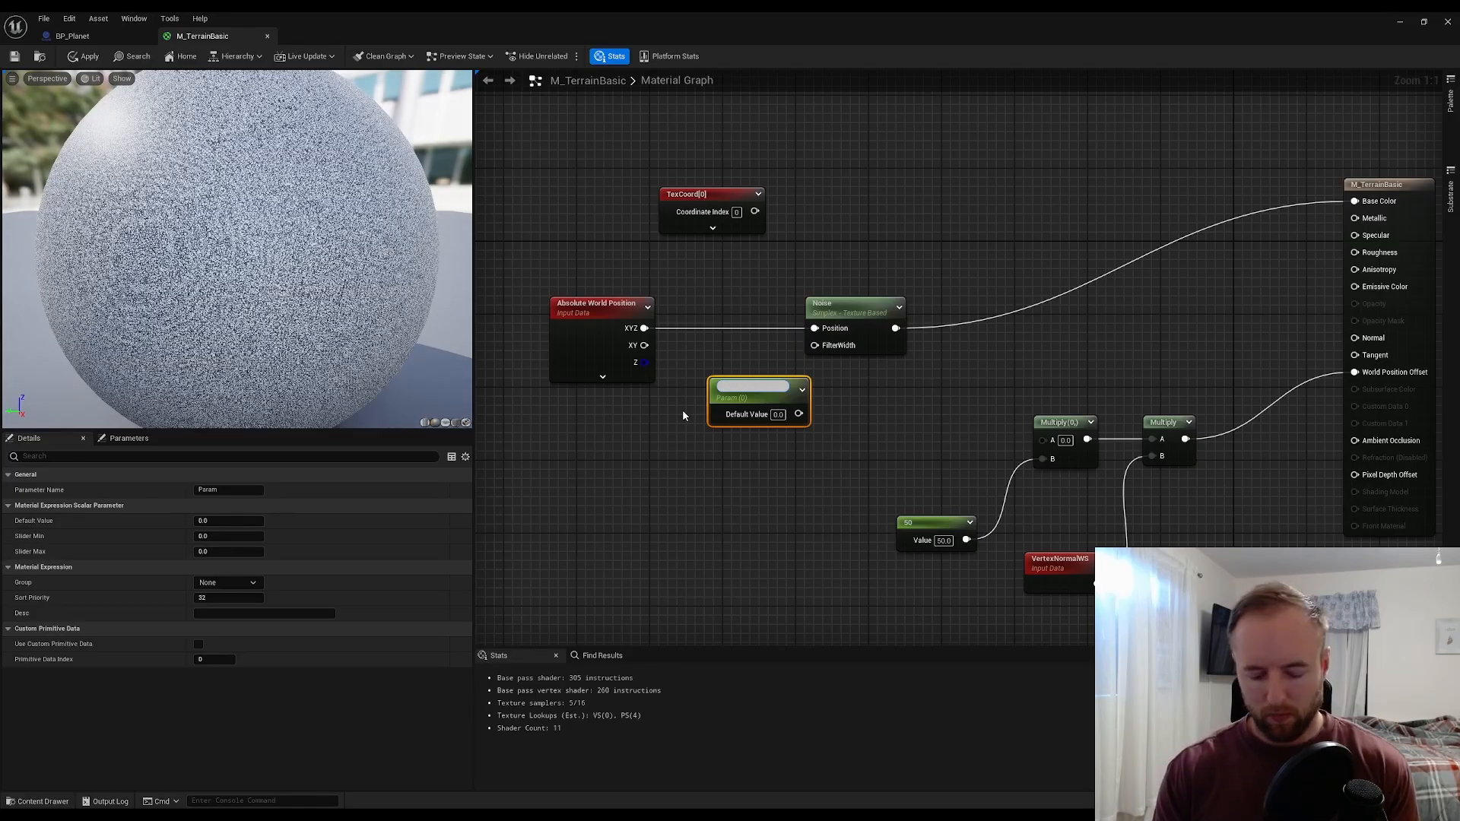
text(Nois)
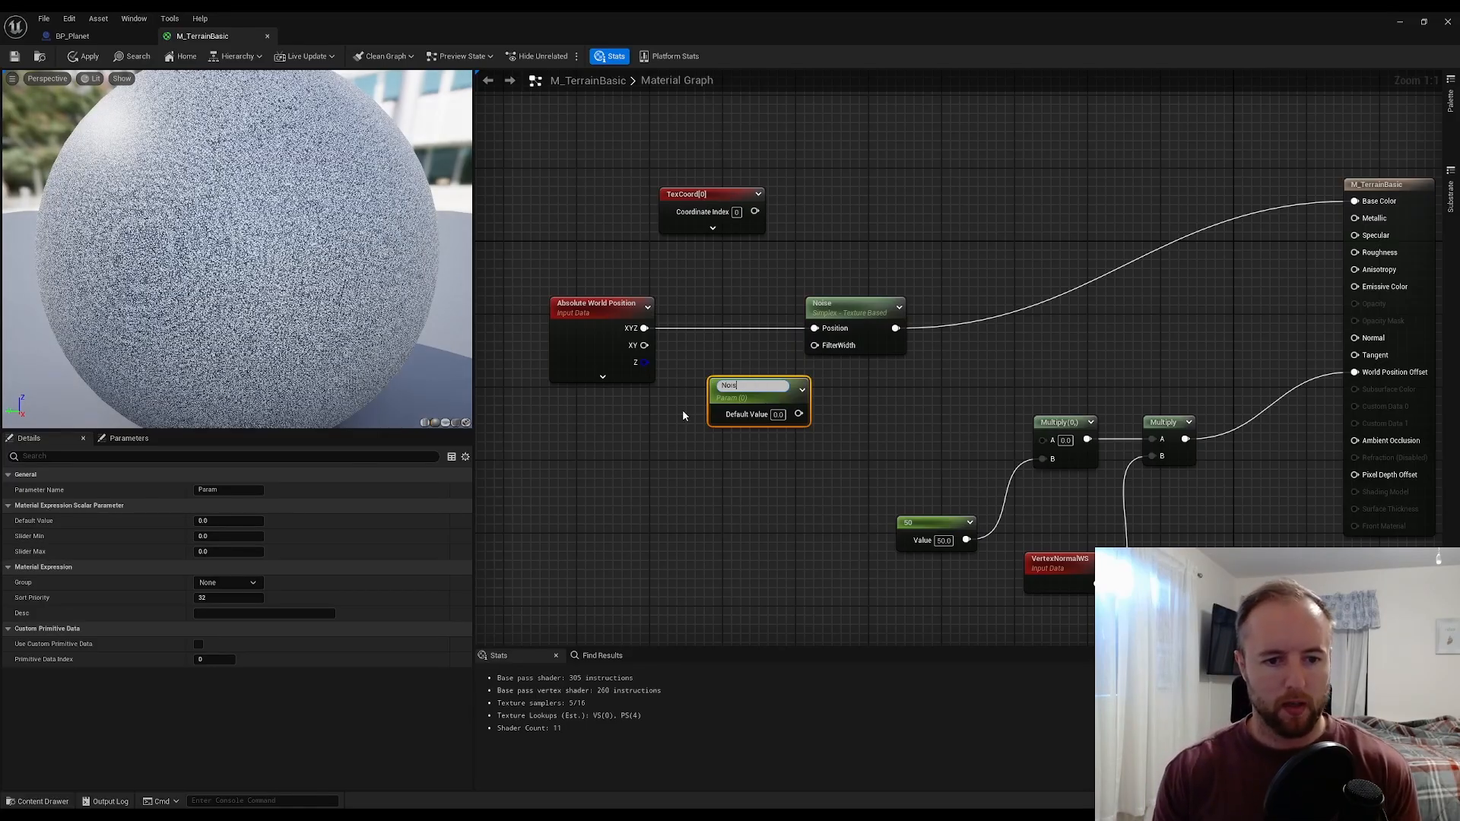
text(eScale)
key(Return)
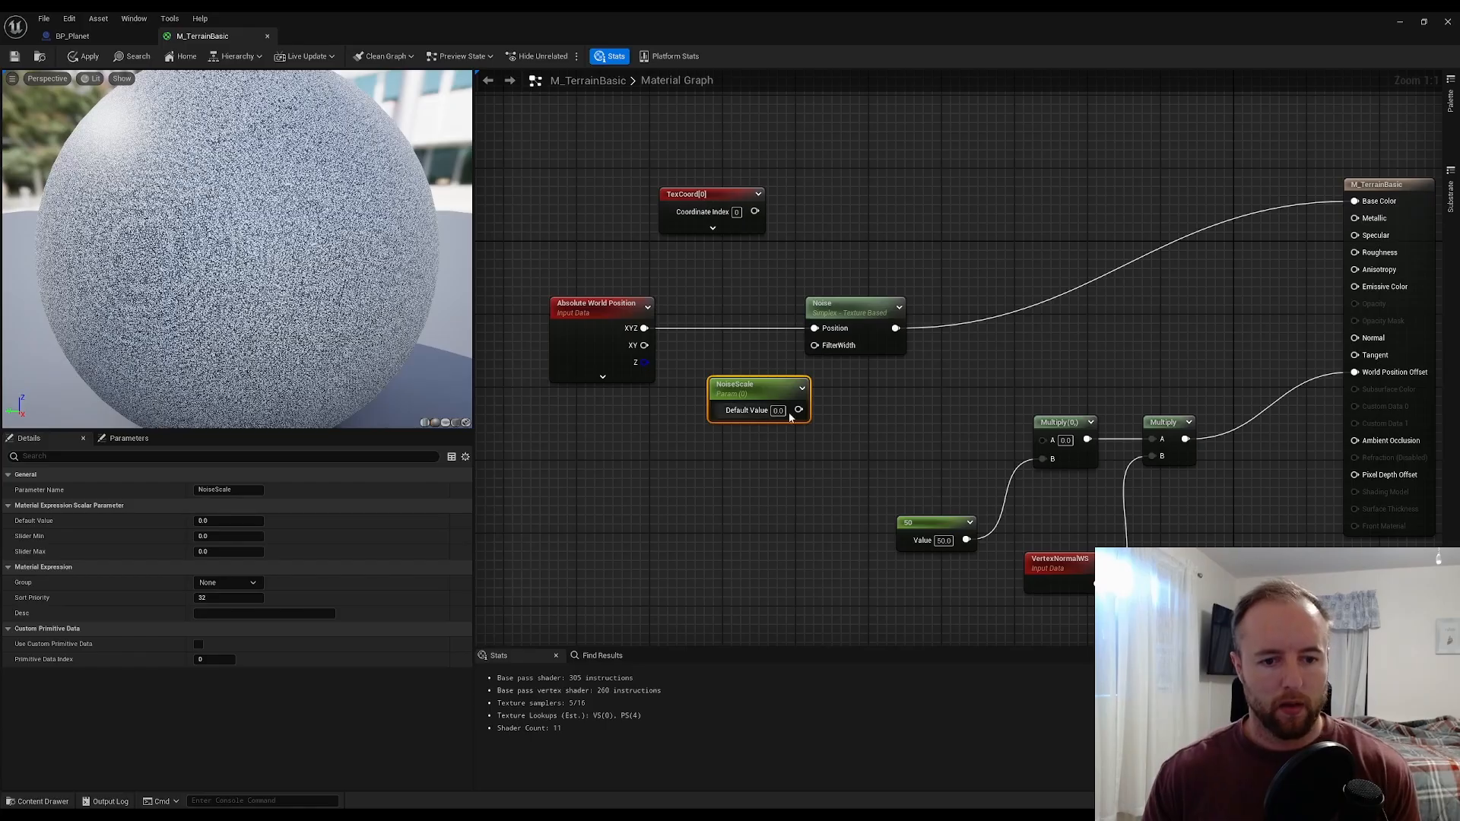
- Insert a Multiply node before the Noise Position input, multiplying the world position XYZ by NoiseScale
drag(798, 410, 721, 403)
click(800, 364)
click(752, 364)
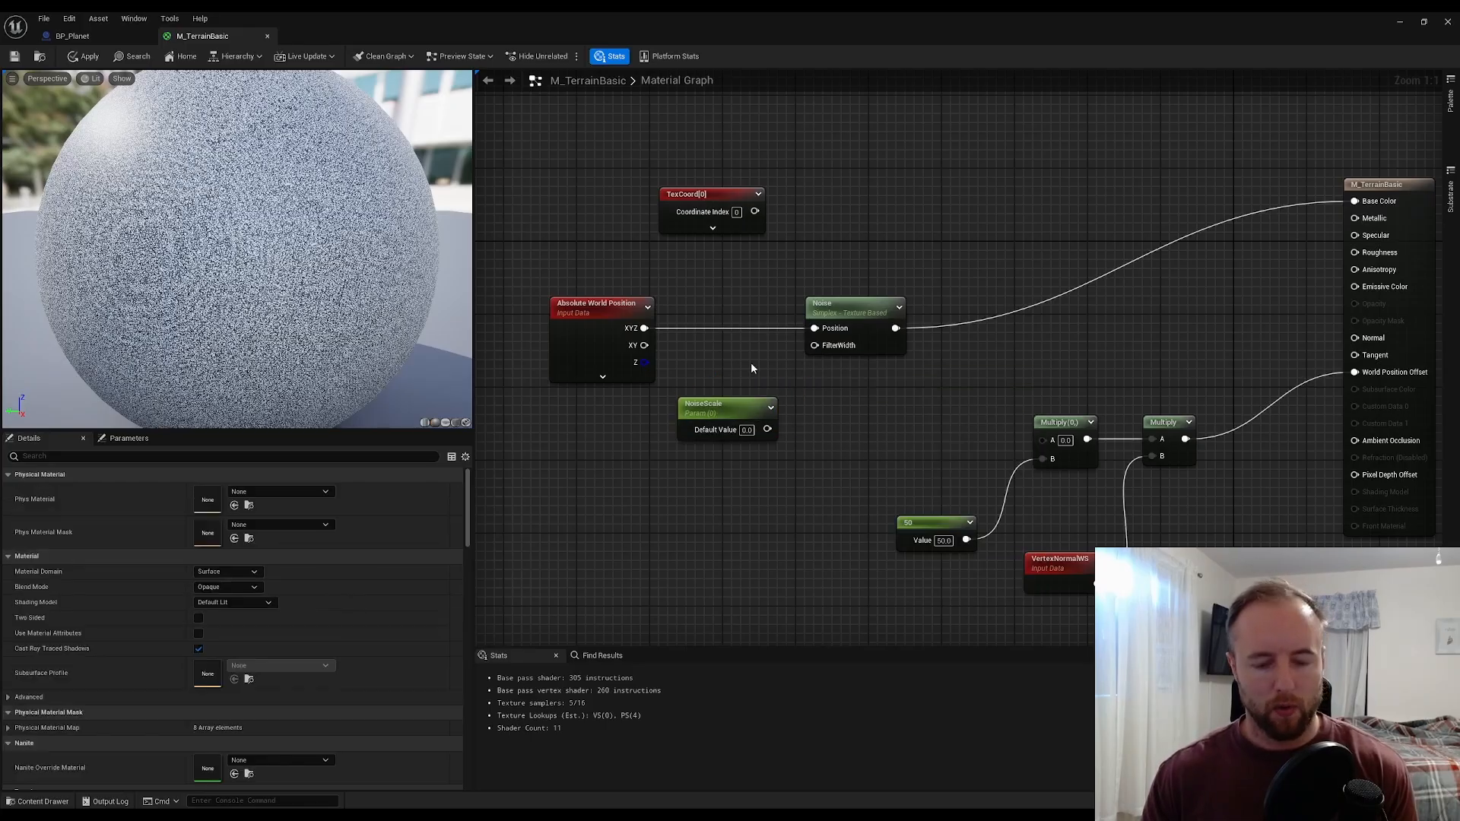
click(752, 363)
drag(645, 329, 740, 313)
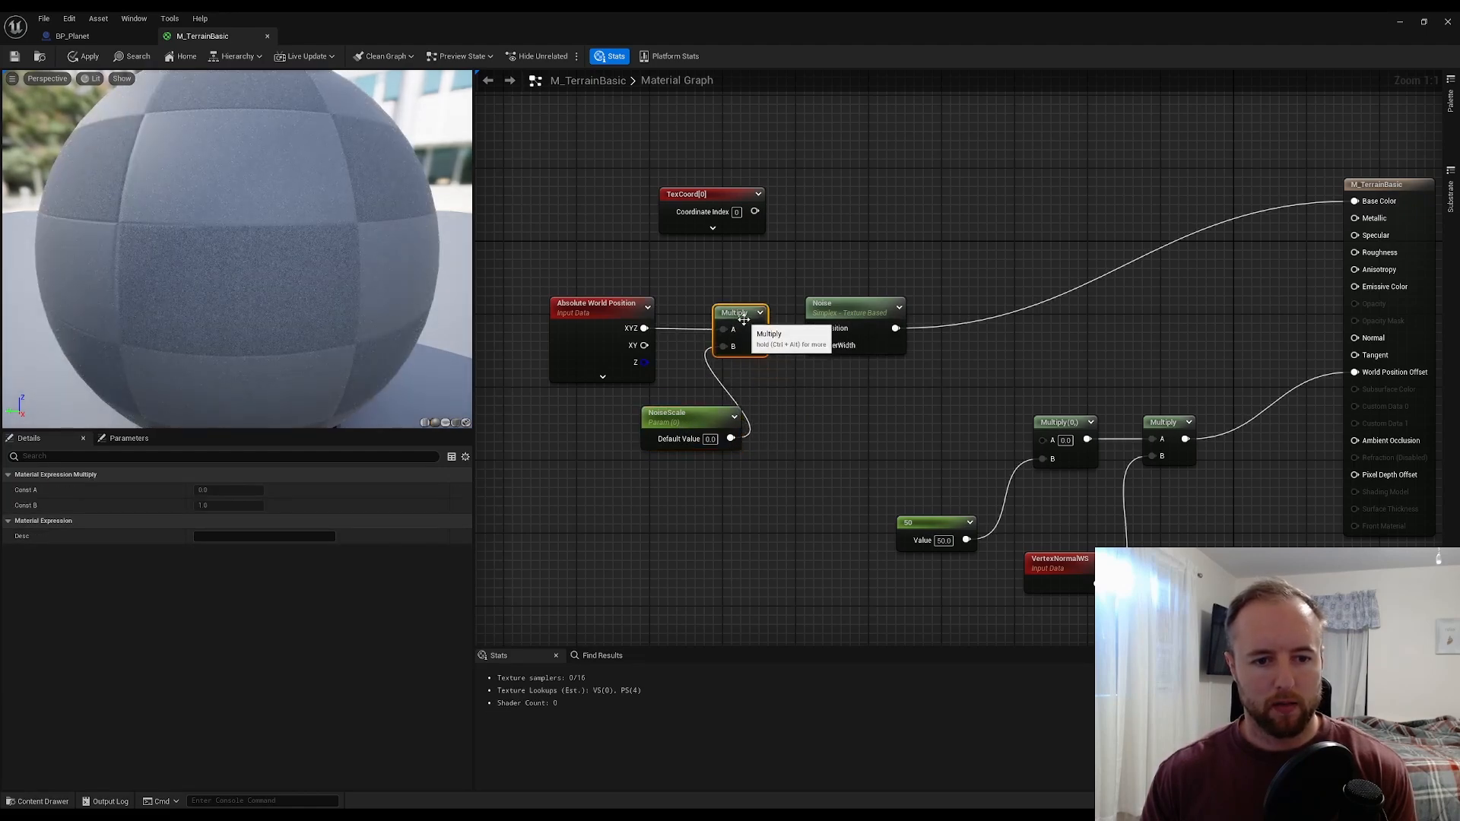
- Delete the unused TexCoord node and move the world position noise nodes up level with the Base Color input
click(883, 413)
right_drag(883, 412, 913, 452)
drag(795, 294, 641, 235)
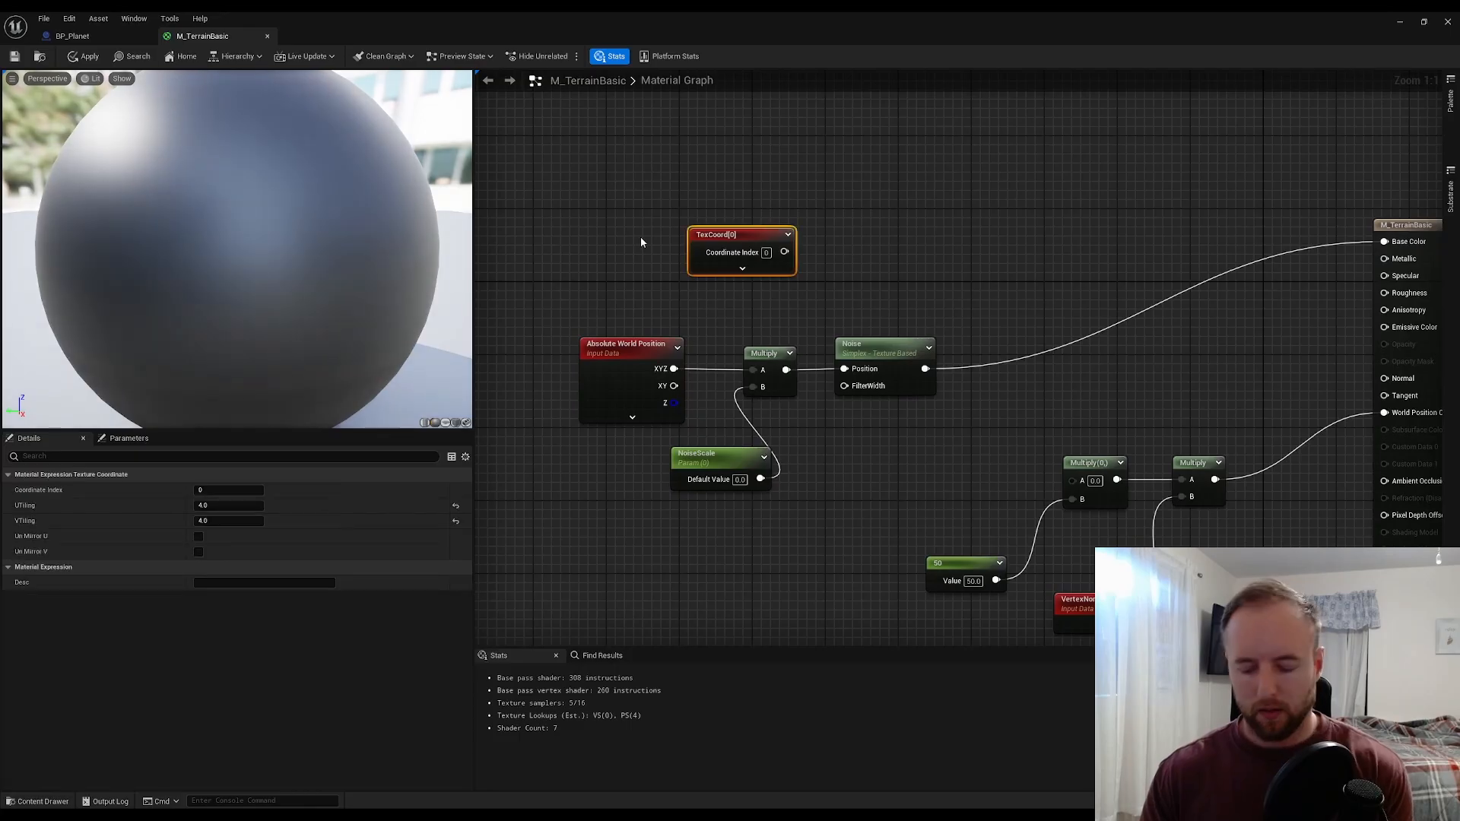
key(Delete)
drag(897, 500, 640, 225)
click(801, 314)
right_drag(916, 320, 918, 408)
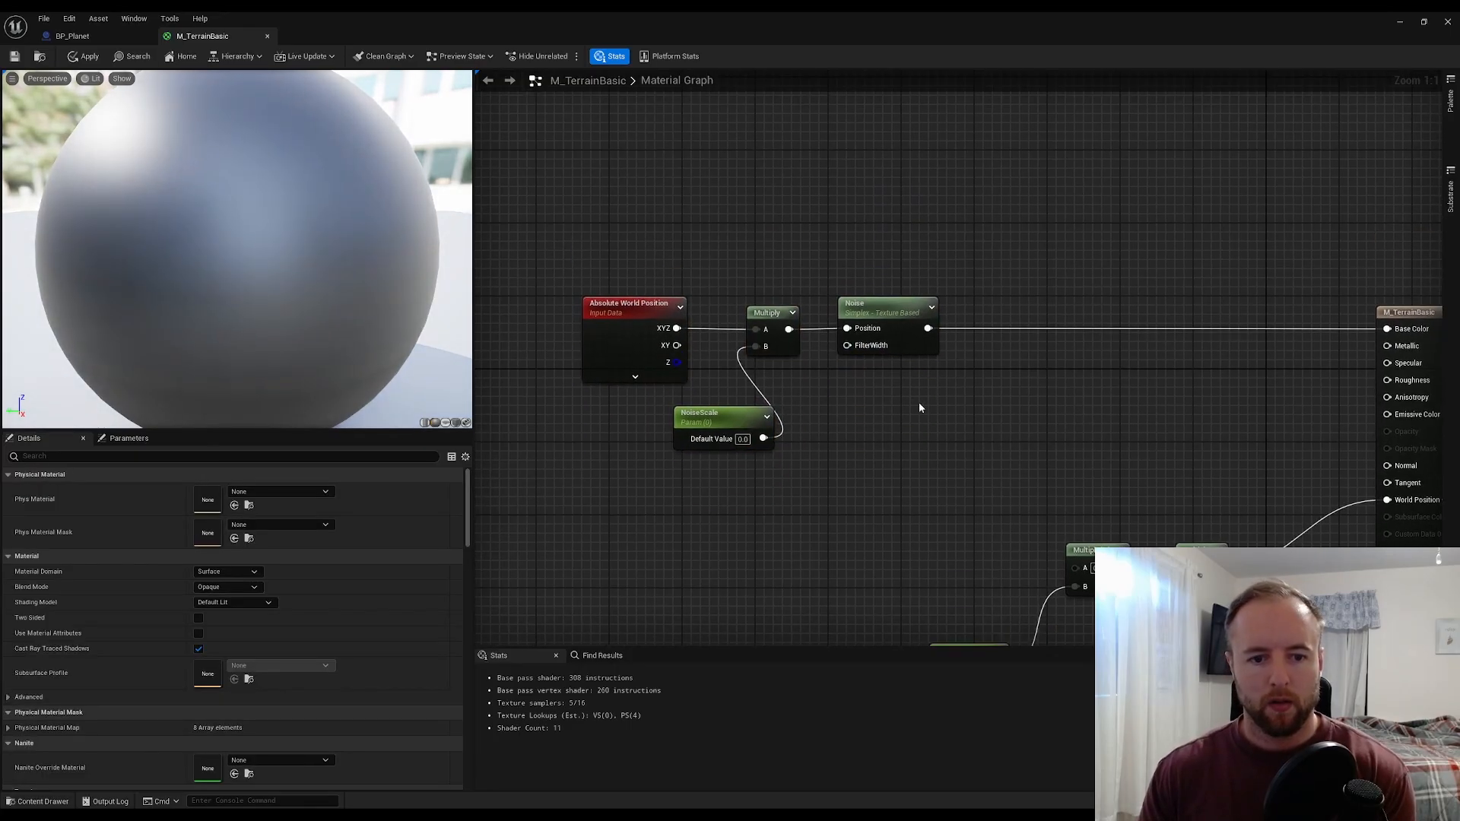
- Set the NoiseScale default value to 0.1 and check the pattern on the preview sphere
click(733, 410)
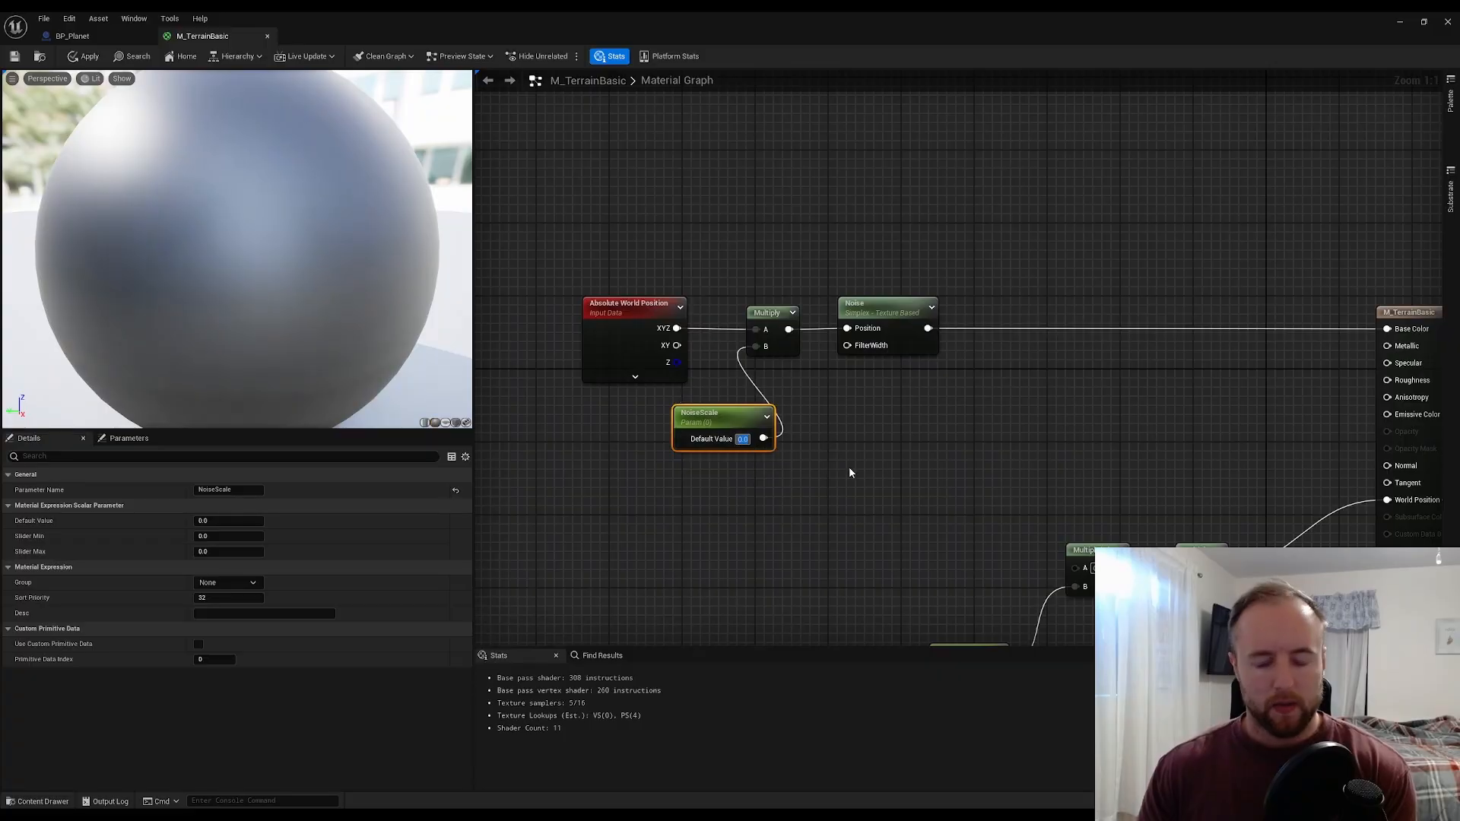
text(0.1)
key(Return)
click(852, 513)
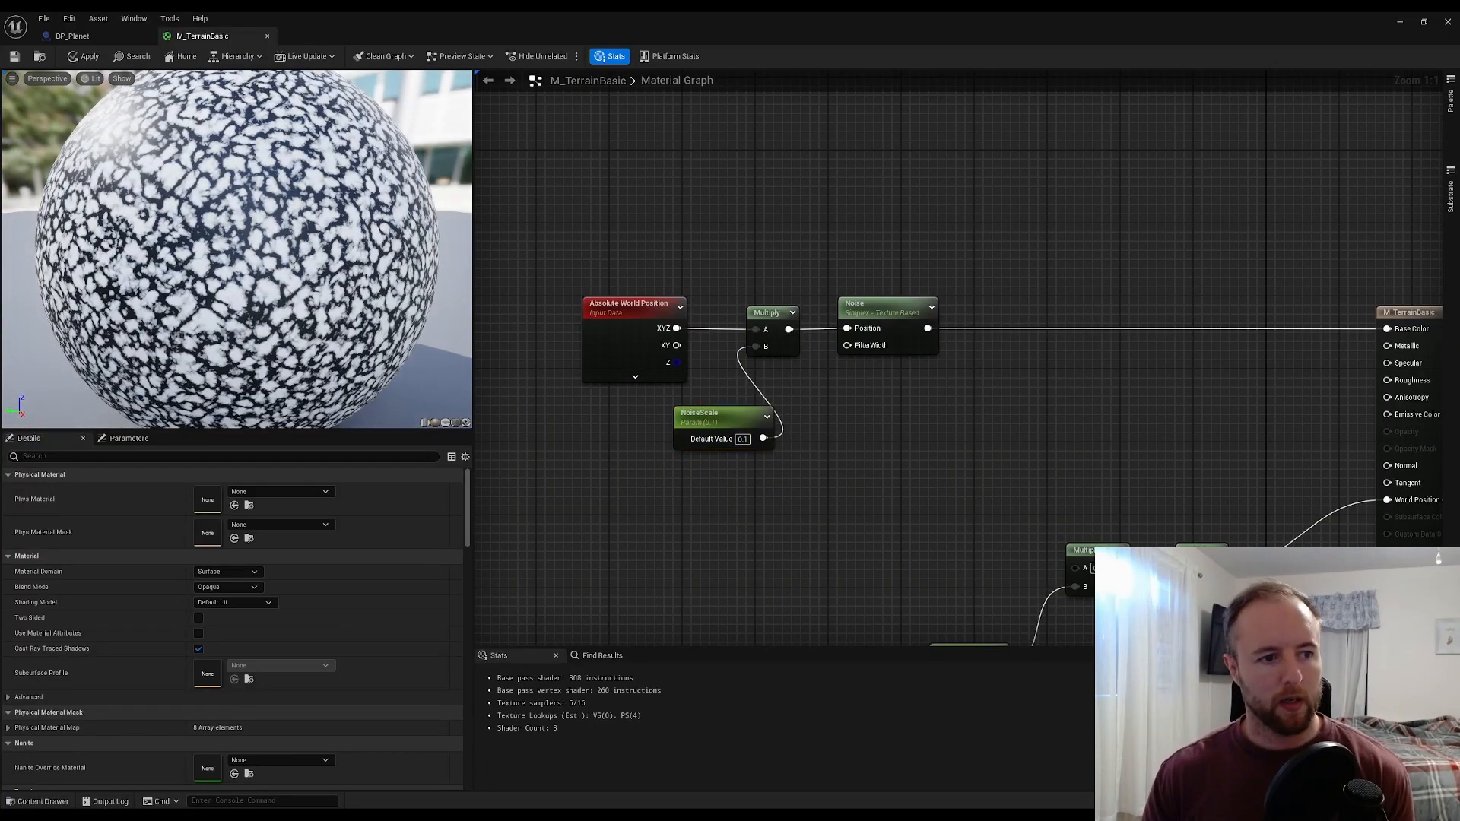
scroll(243, 214, up, 3)
scroll(314, 207, down, 8)
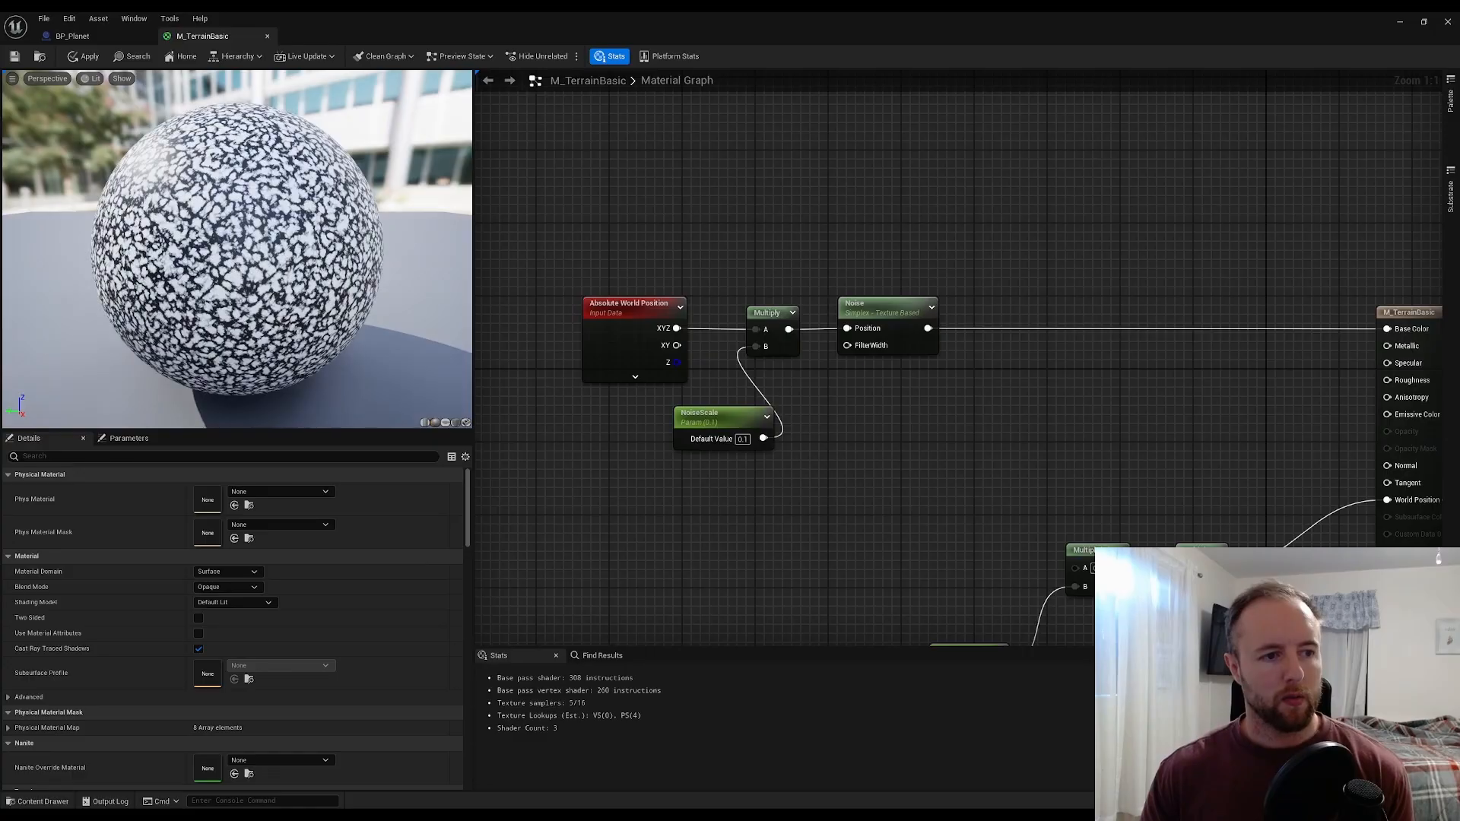
right_drag(330, 396, 329, 396)
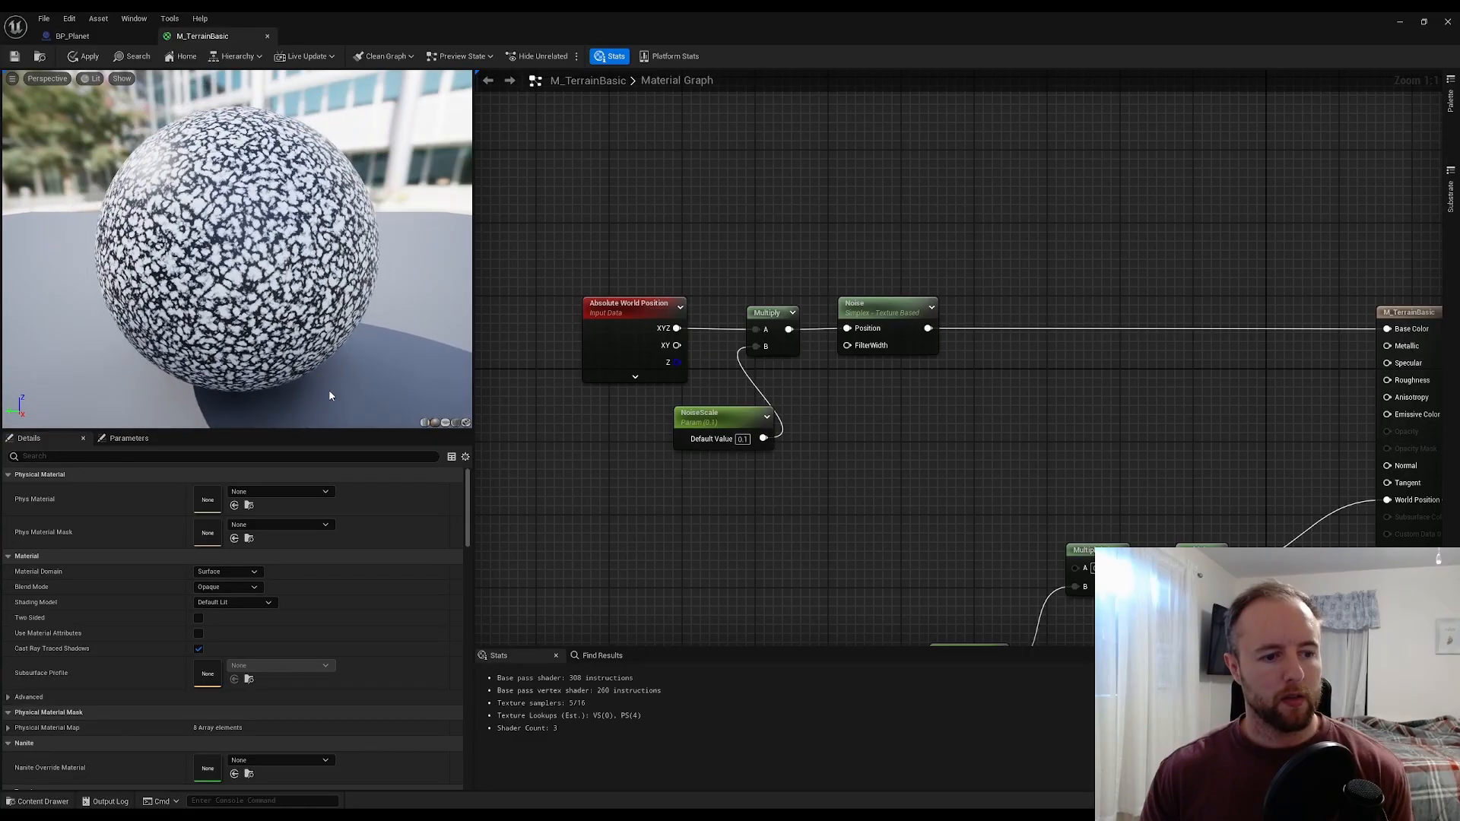
- Try a lower Levels value on the Noise node, compare the preview, and set Levels back to 6
click(916, 345)
click(221, 552)
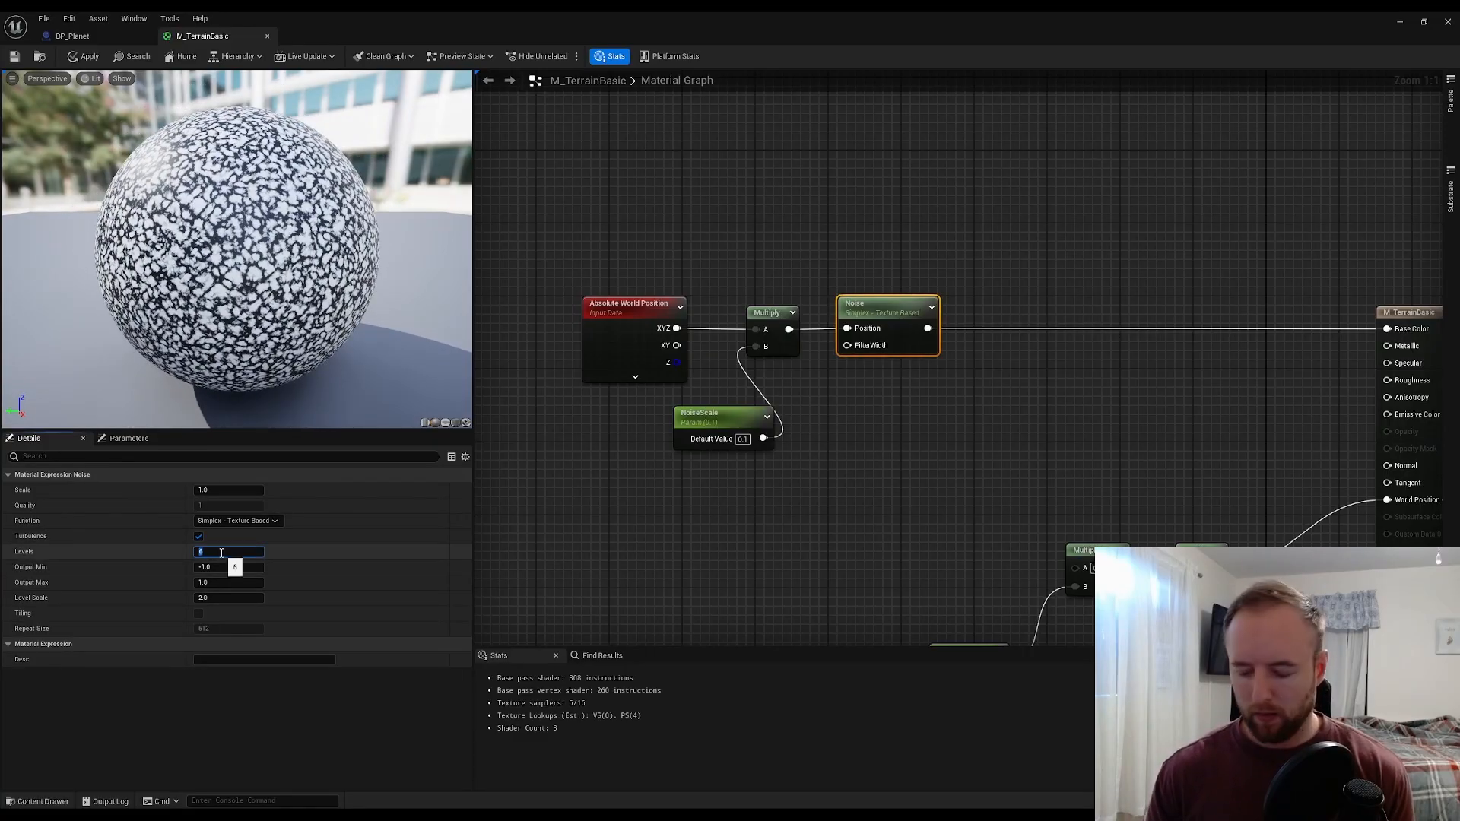
key(Return)
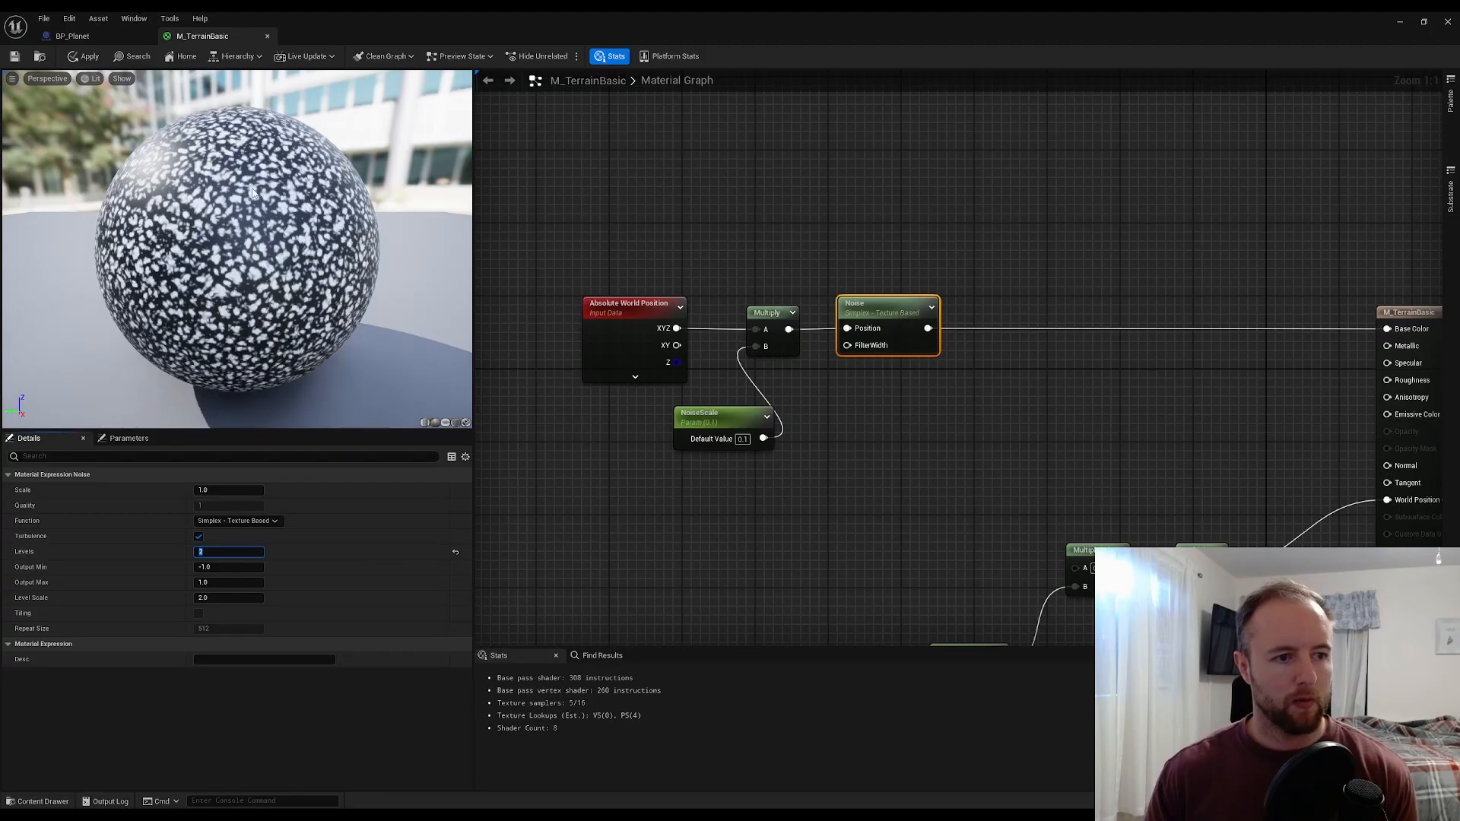
scroll(256, 206, up, 5)
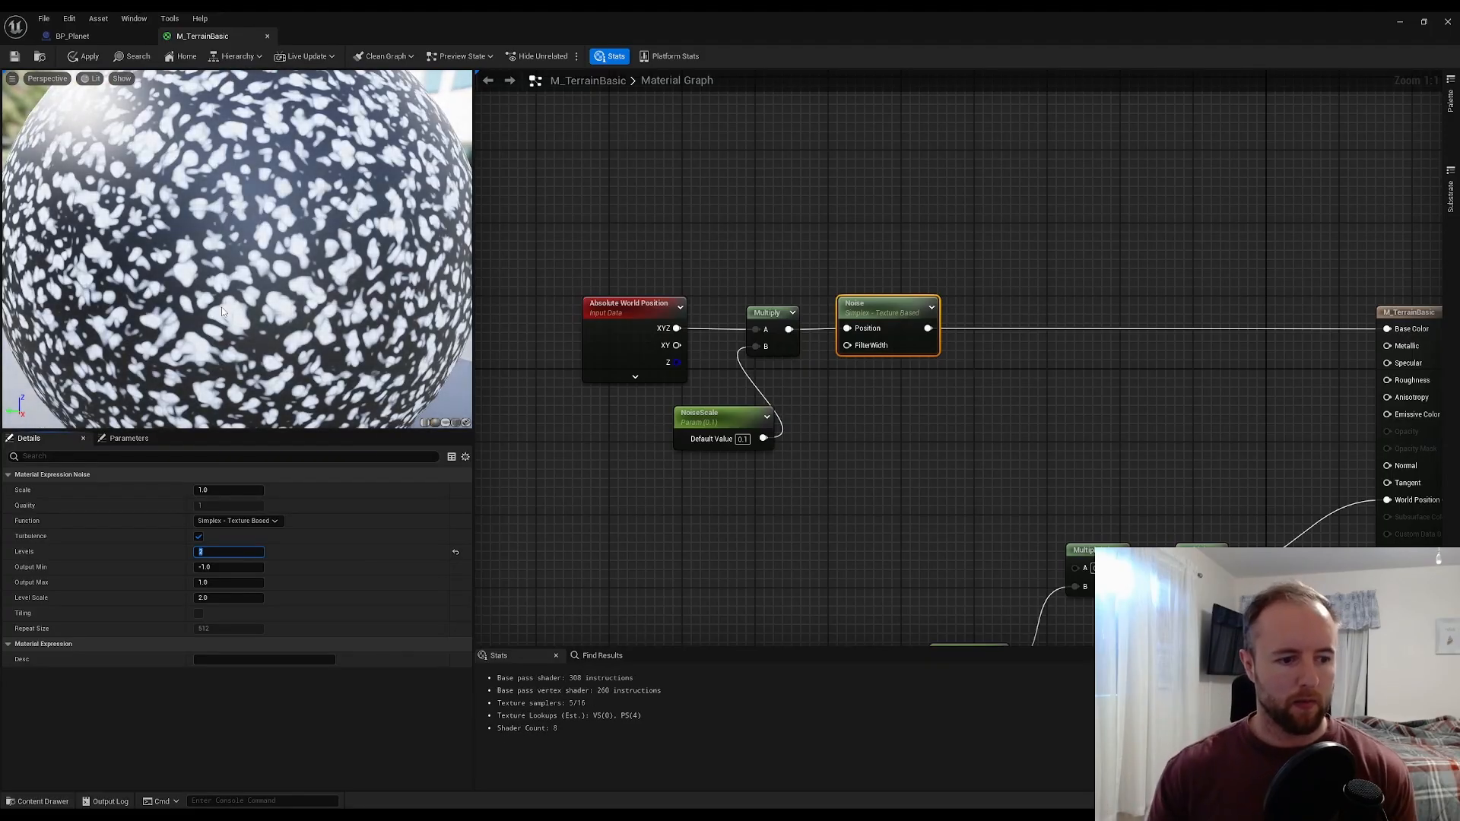
text(6)
key(Return)
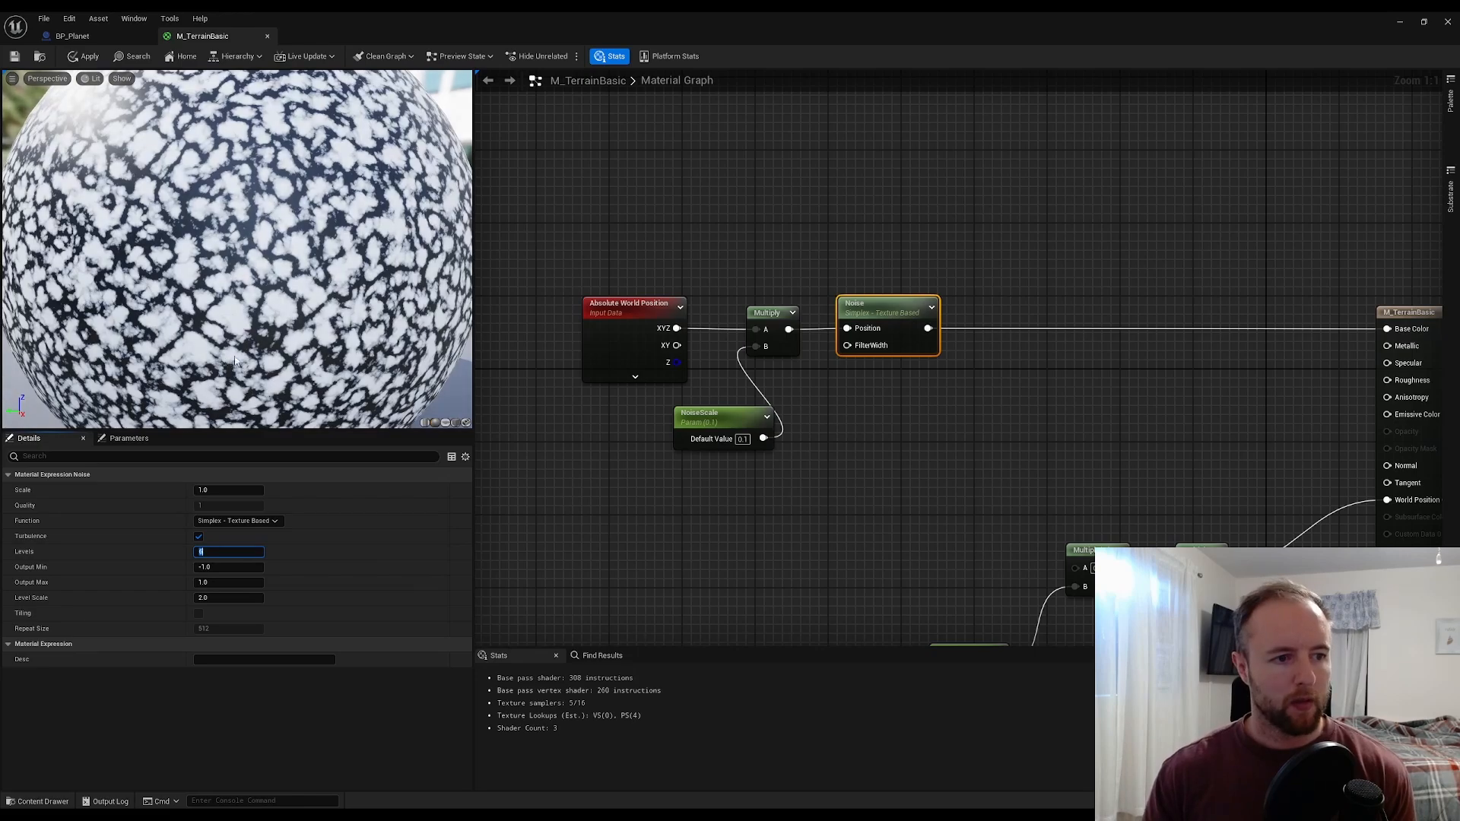
click(920, 230)
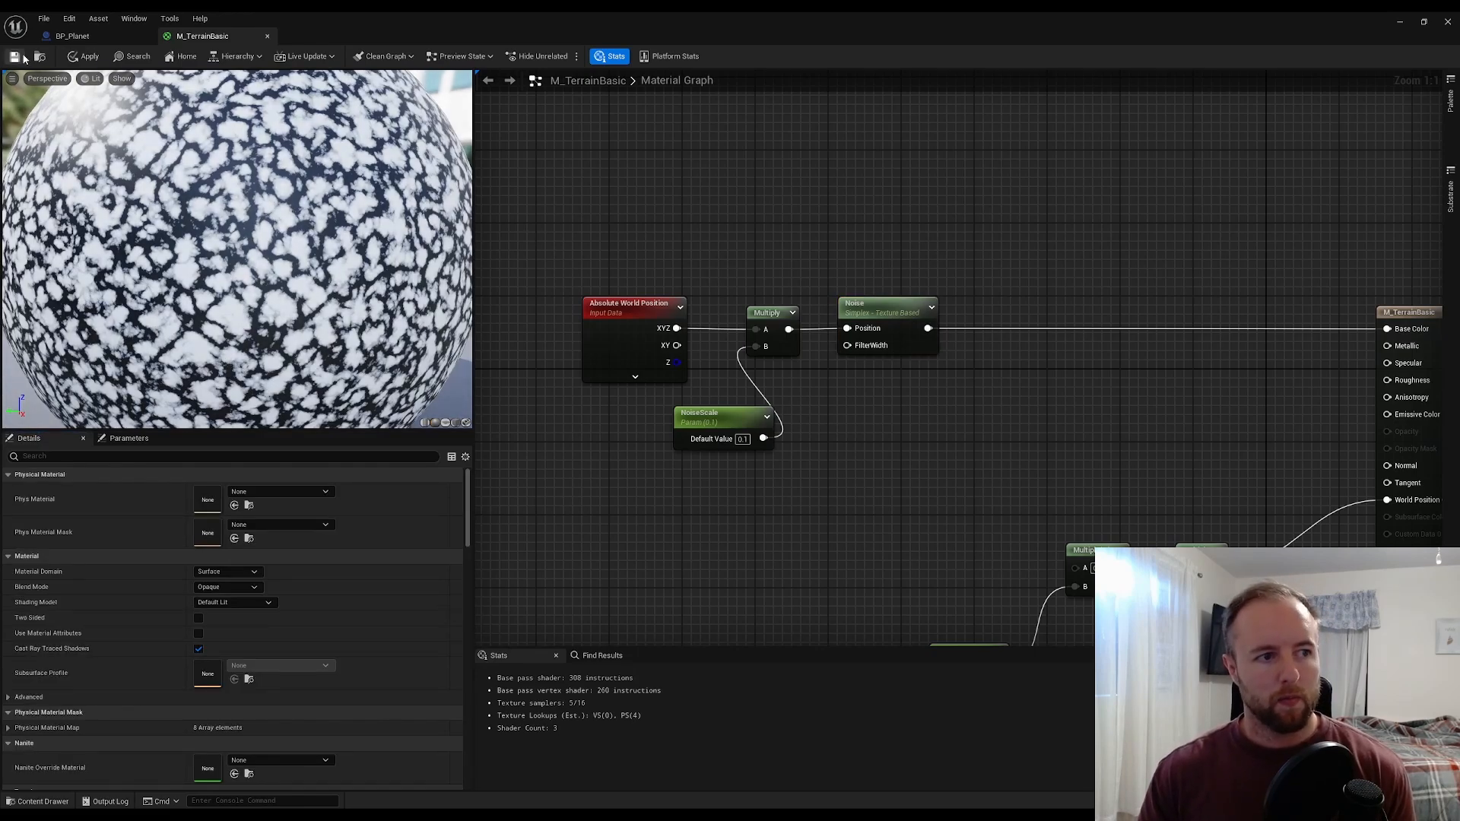
- Save the material and place a copy of the Noise node below the NoiseScale parameter
click(23, 58)
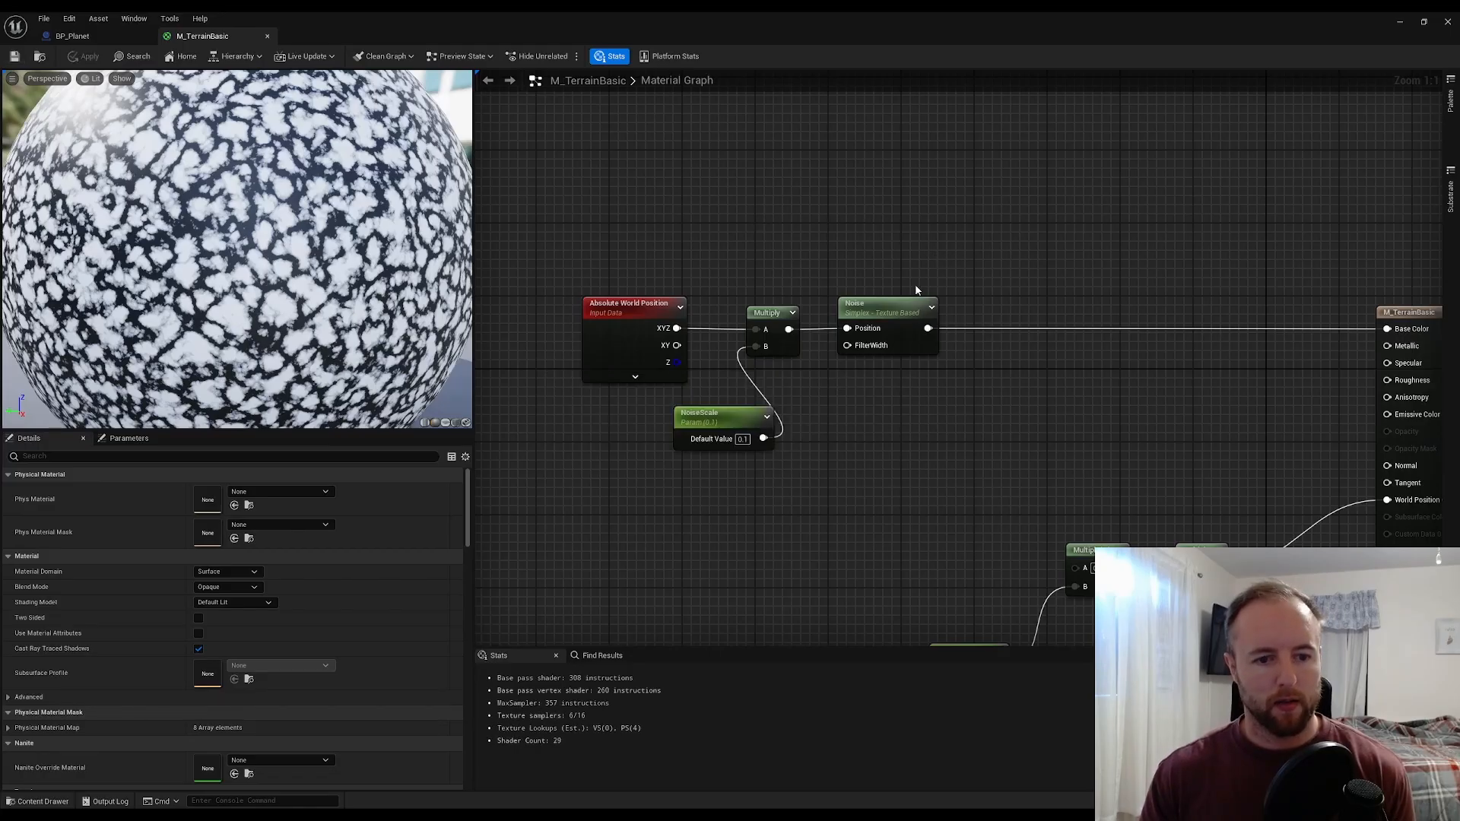
scroll(859, 420, down, 1)
scroll(859, 423, down, 1)
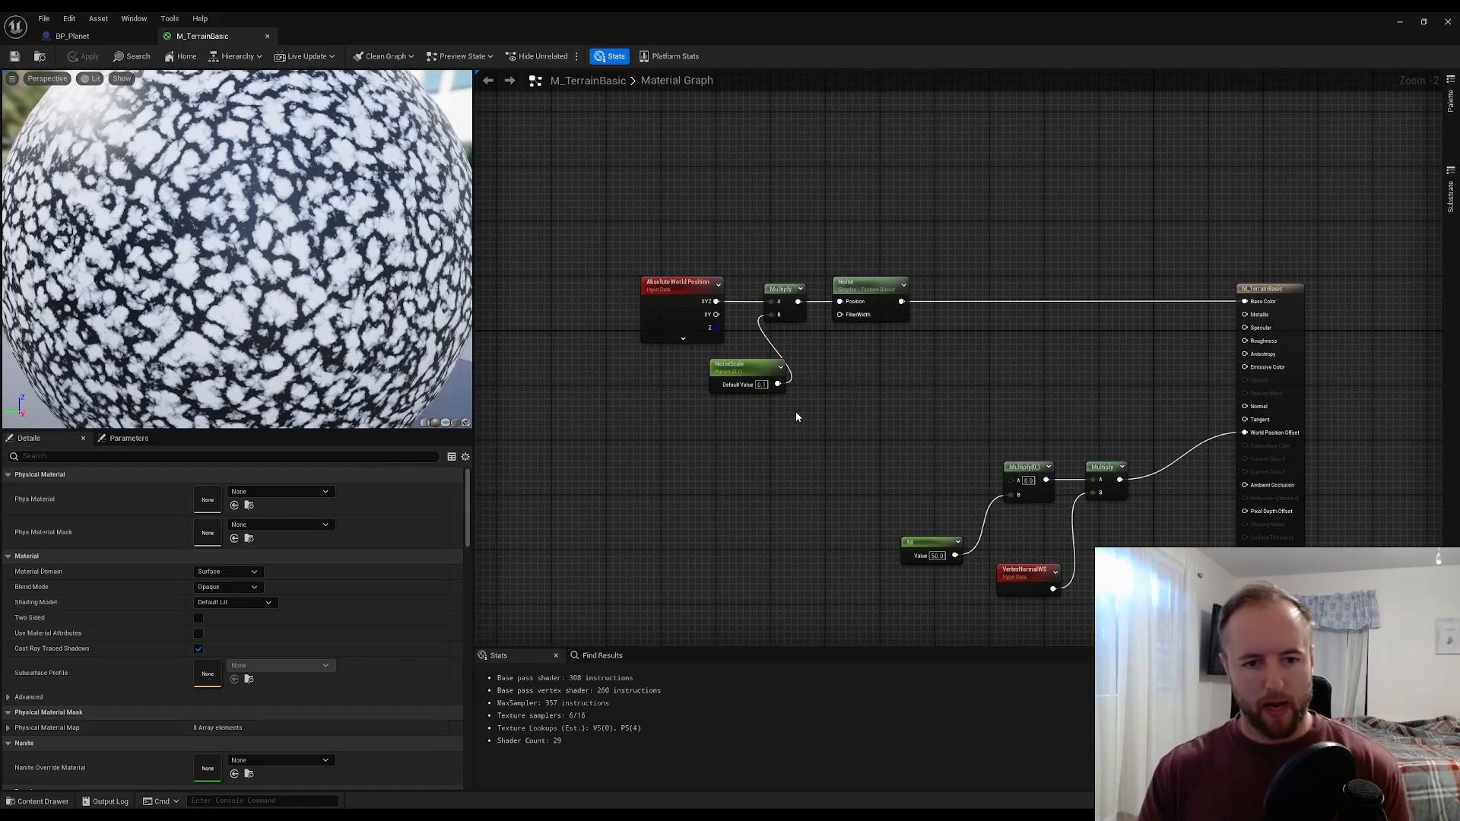
click(861, 315)
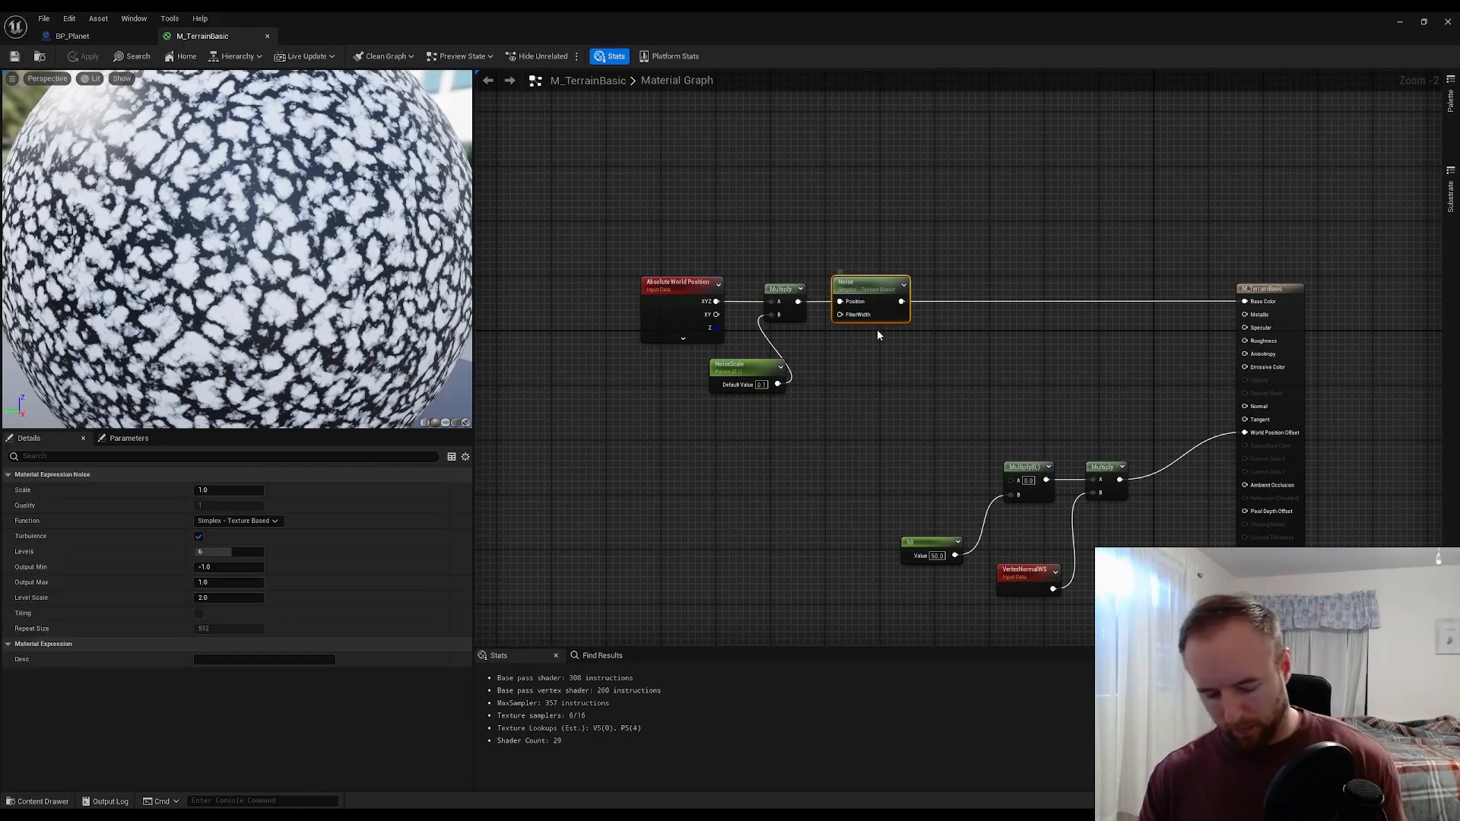
key(ctrl+c)
key(ctrl+v)
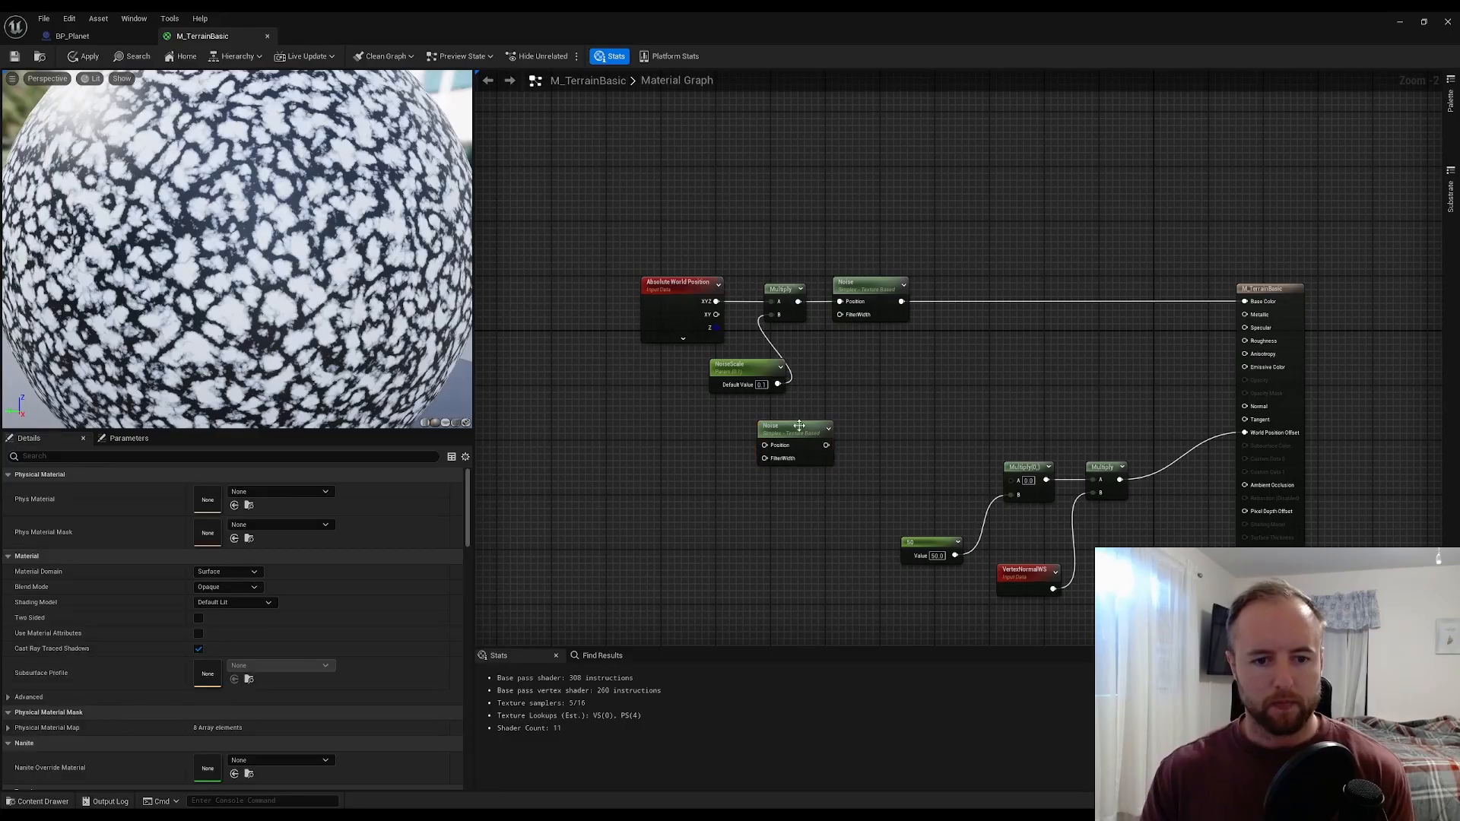
drag(905, 394, 850, 226)
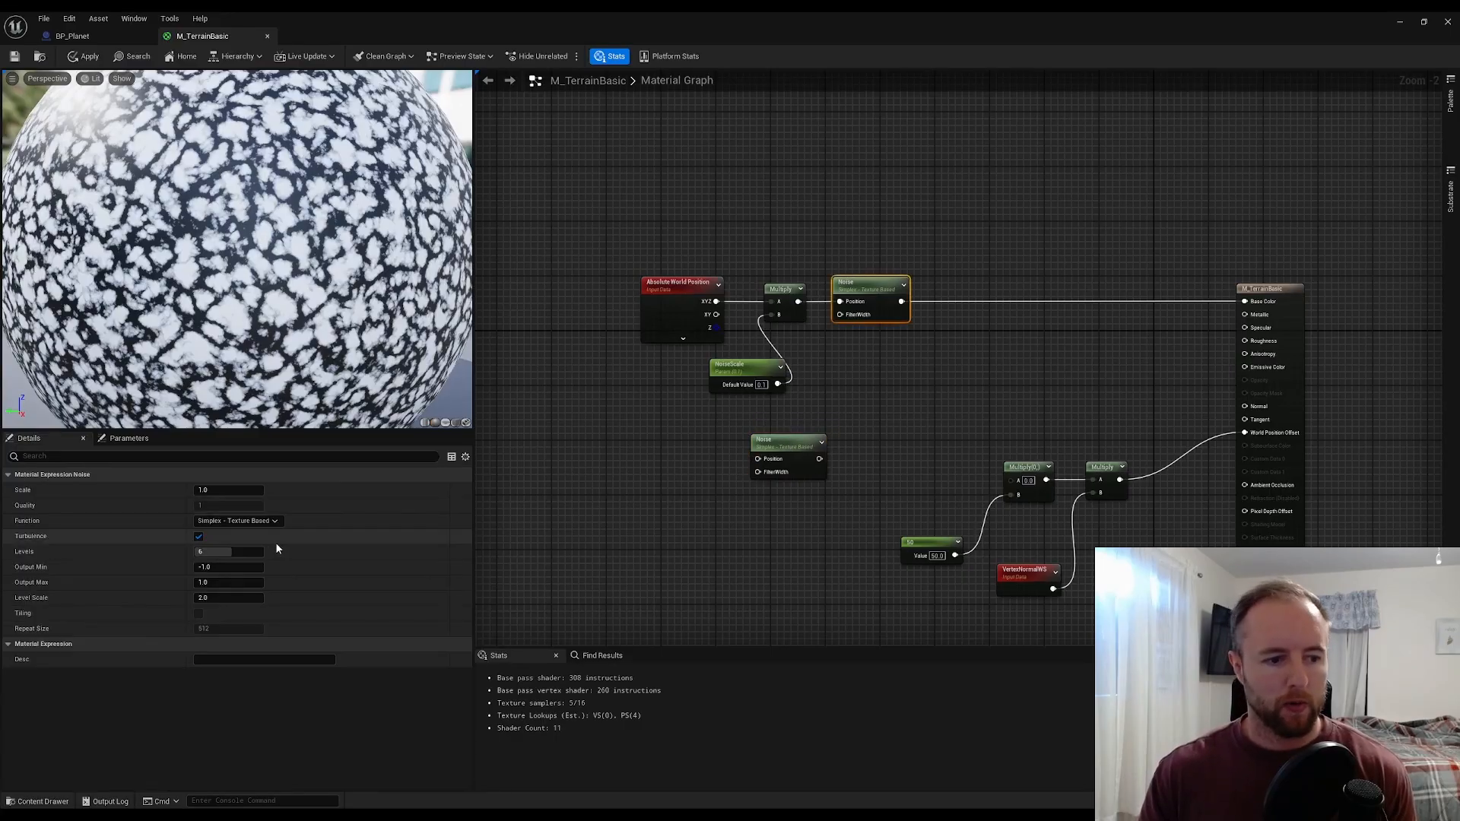
- Set the connected Noise node's Output Min to -10 and Output Max to 10, and check the preview sphere
click(245, 566)
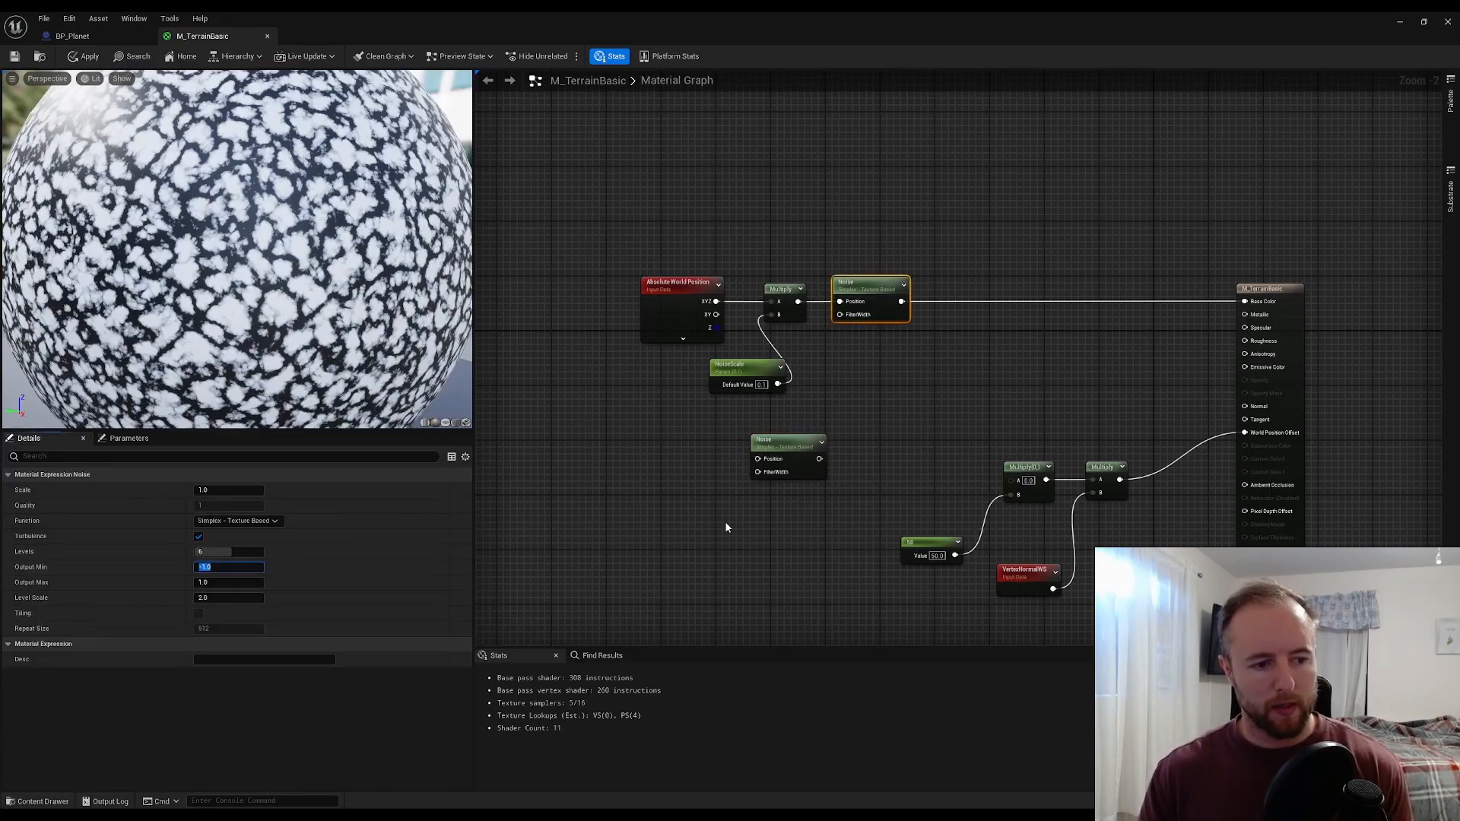
text(-10)
key(Return)
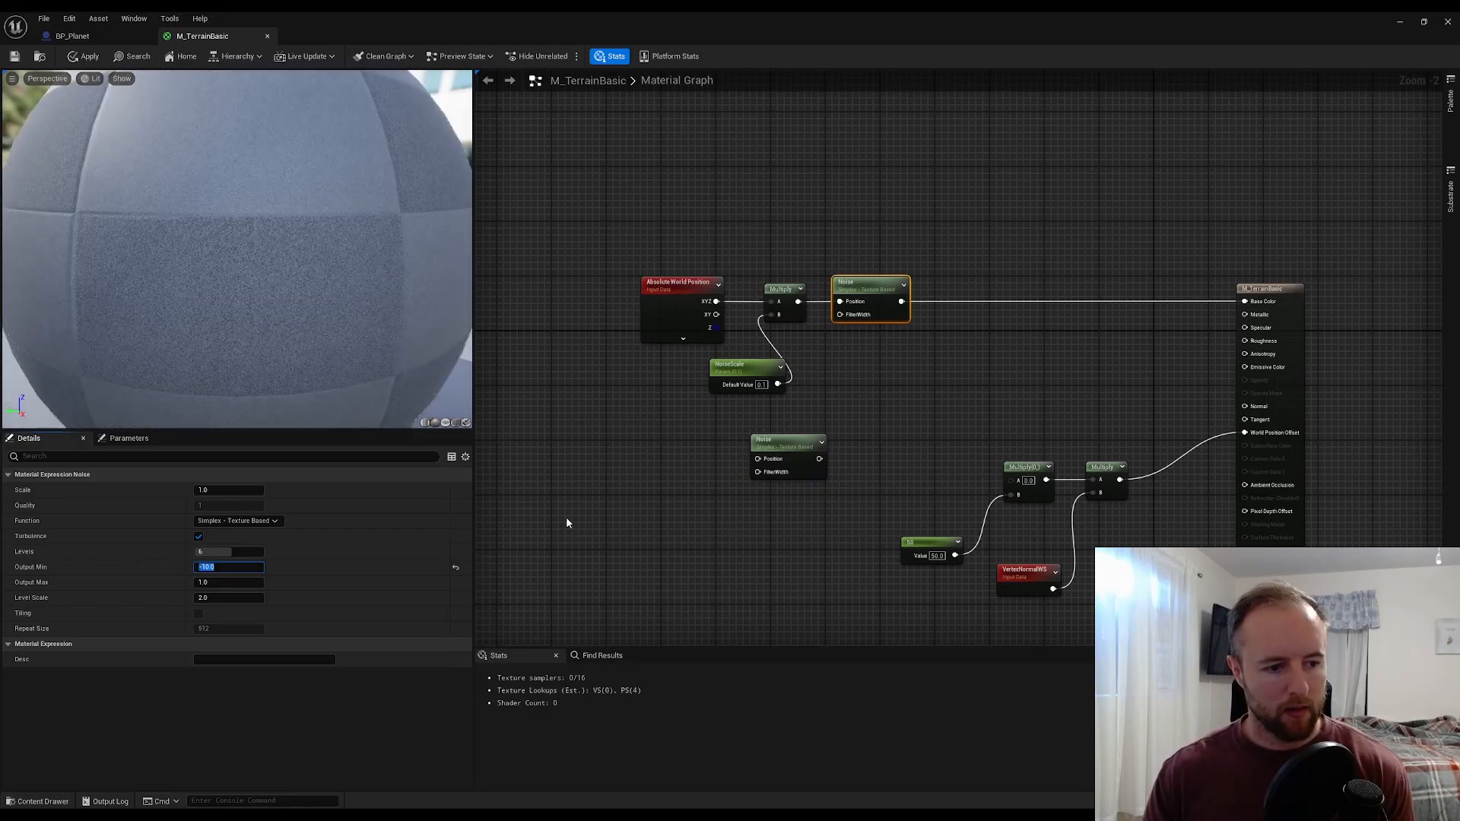
click(235, 583)
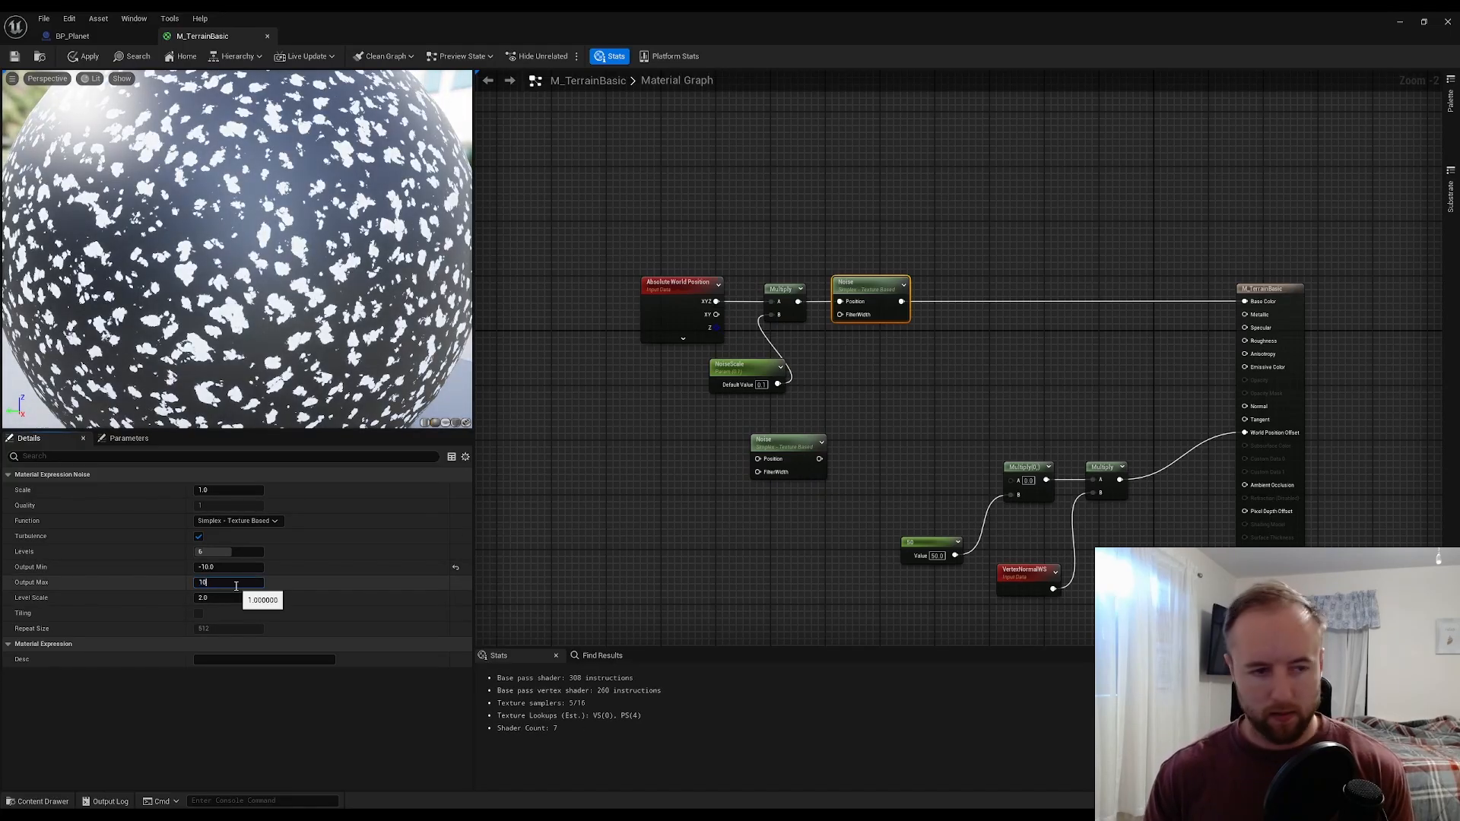
text(10)
key(Return)
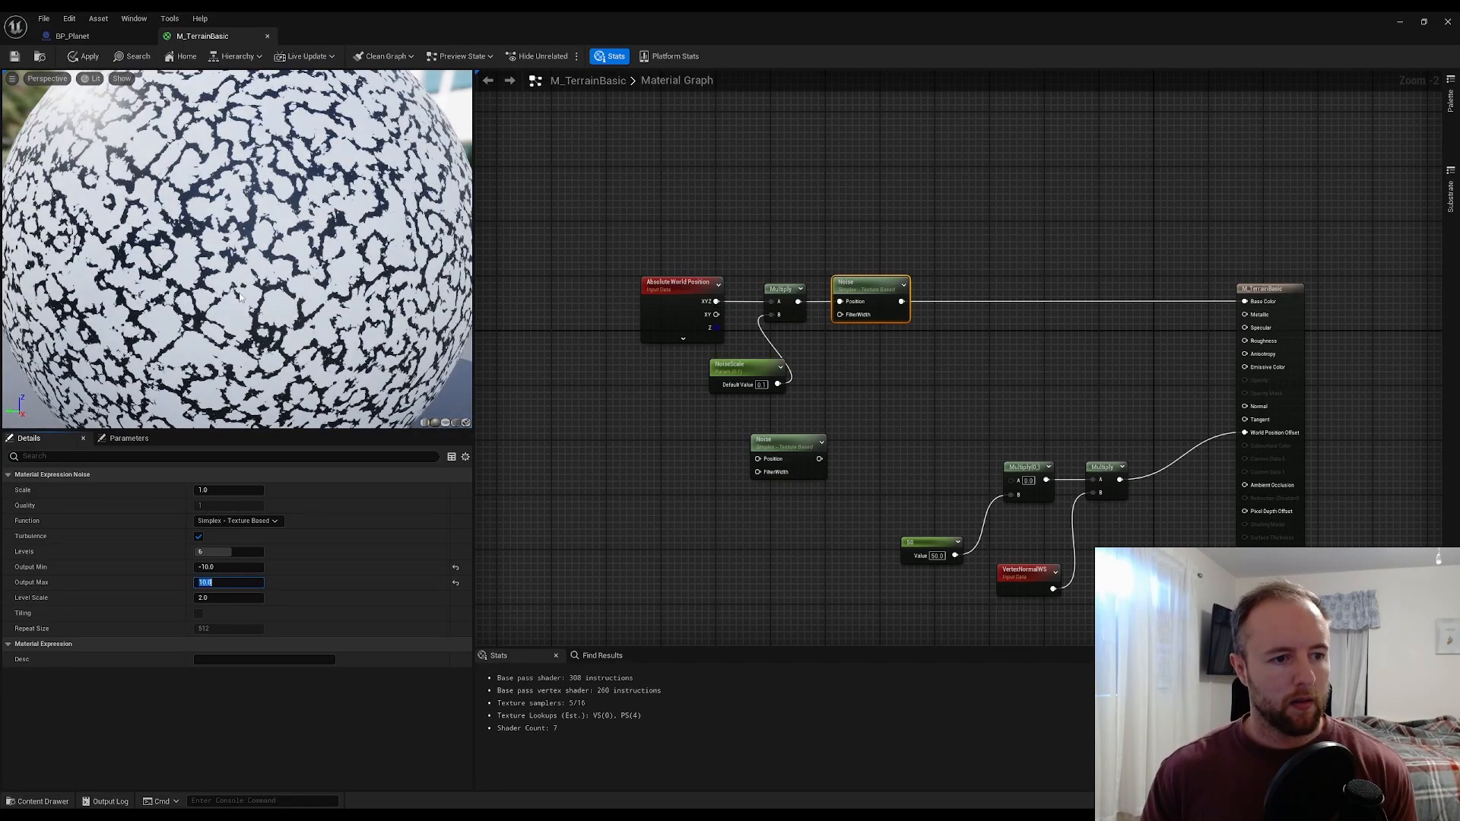
scroll(193, 270, down, 5)
click(882, 258)
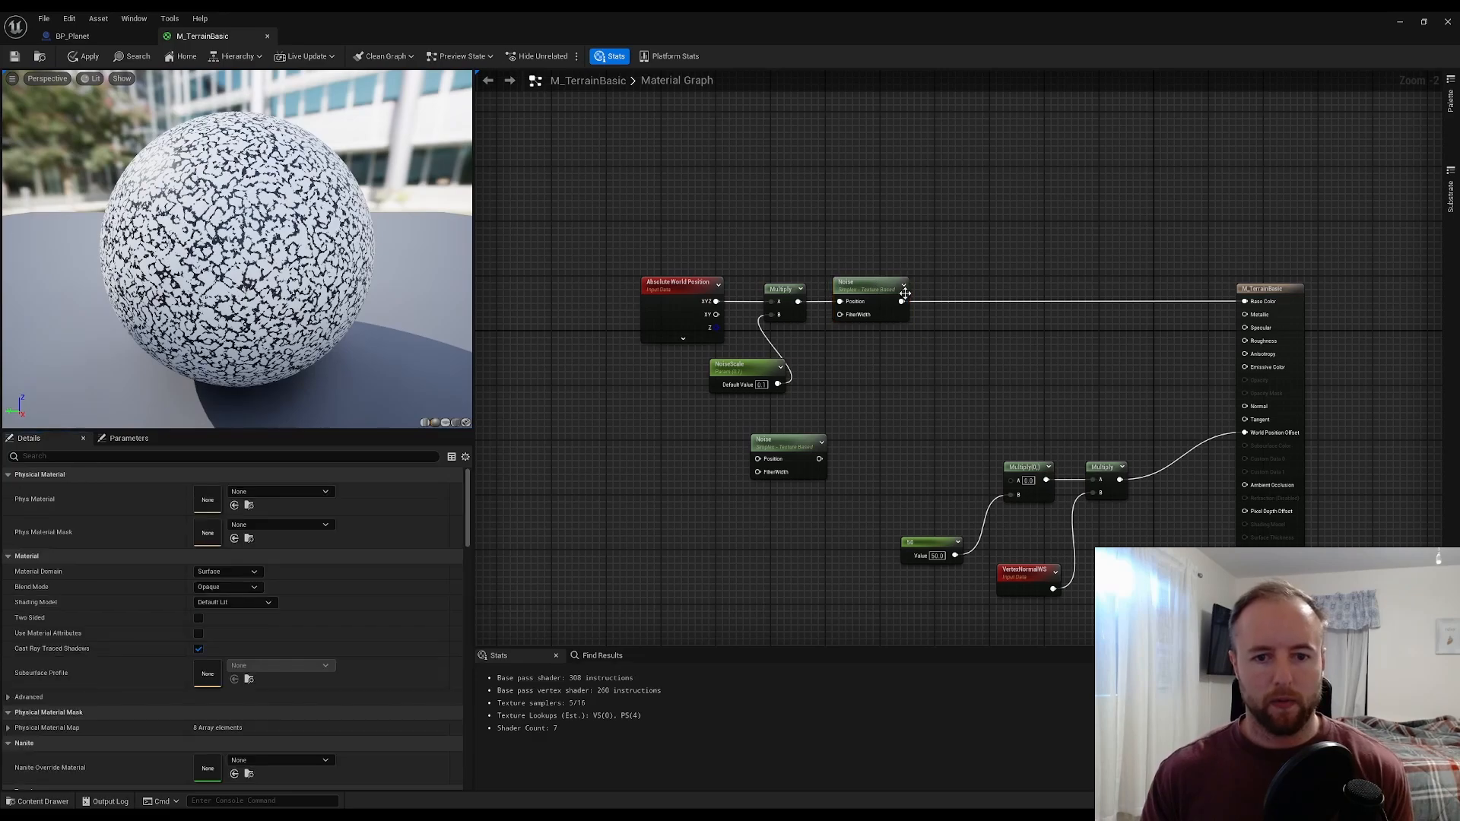
- Insert a RemapValueRangeNormalized node between the Noise output and the Base Color input
drag(901, 301, 996, 279)
text(remap val)
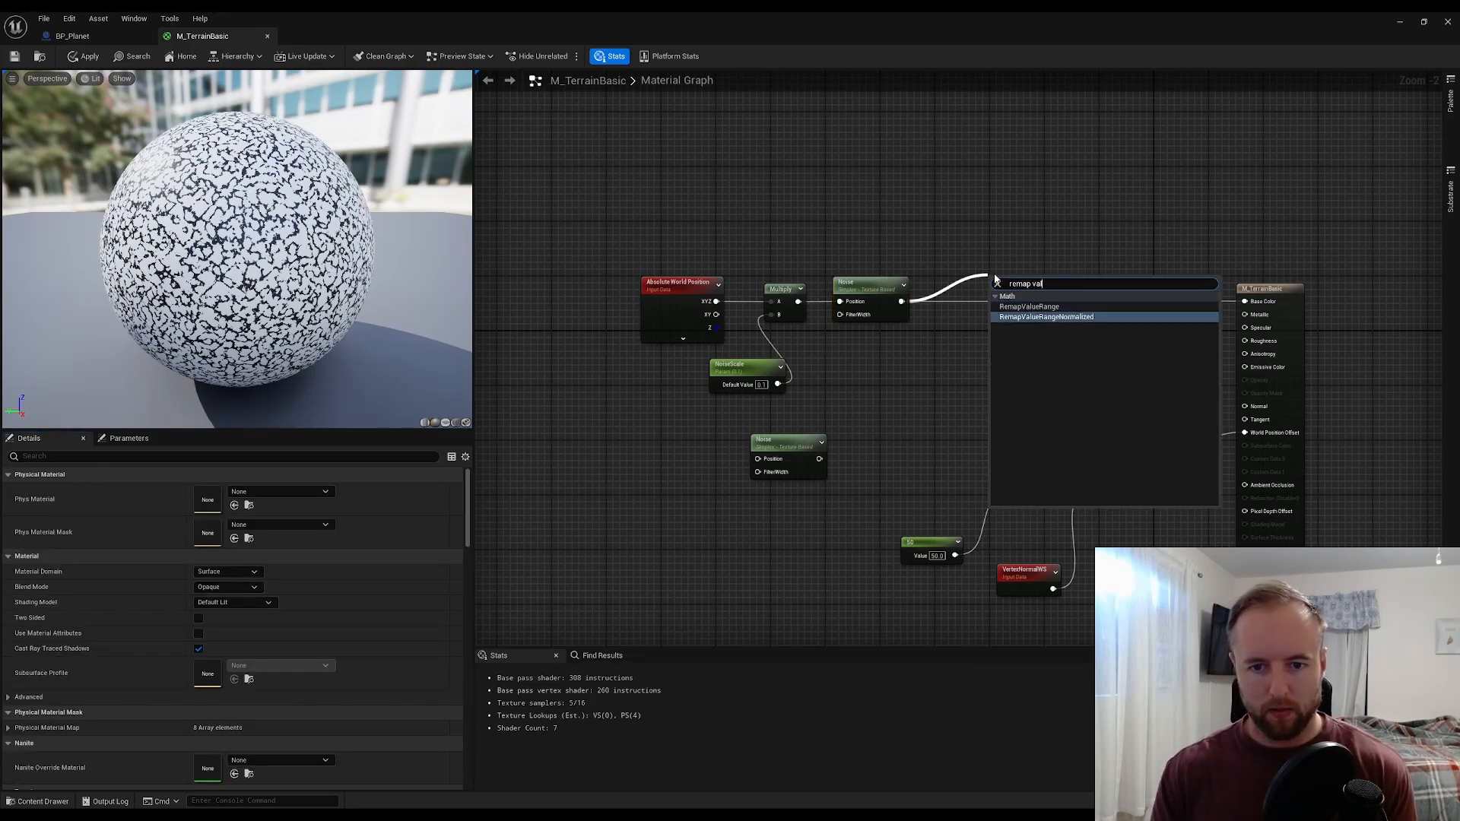
click(1046, 317)
drag(1045, 307, 1254, 305)
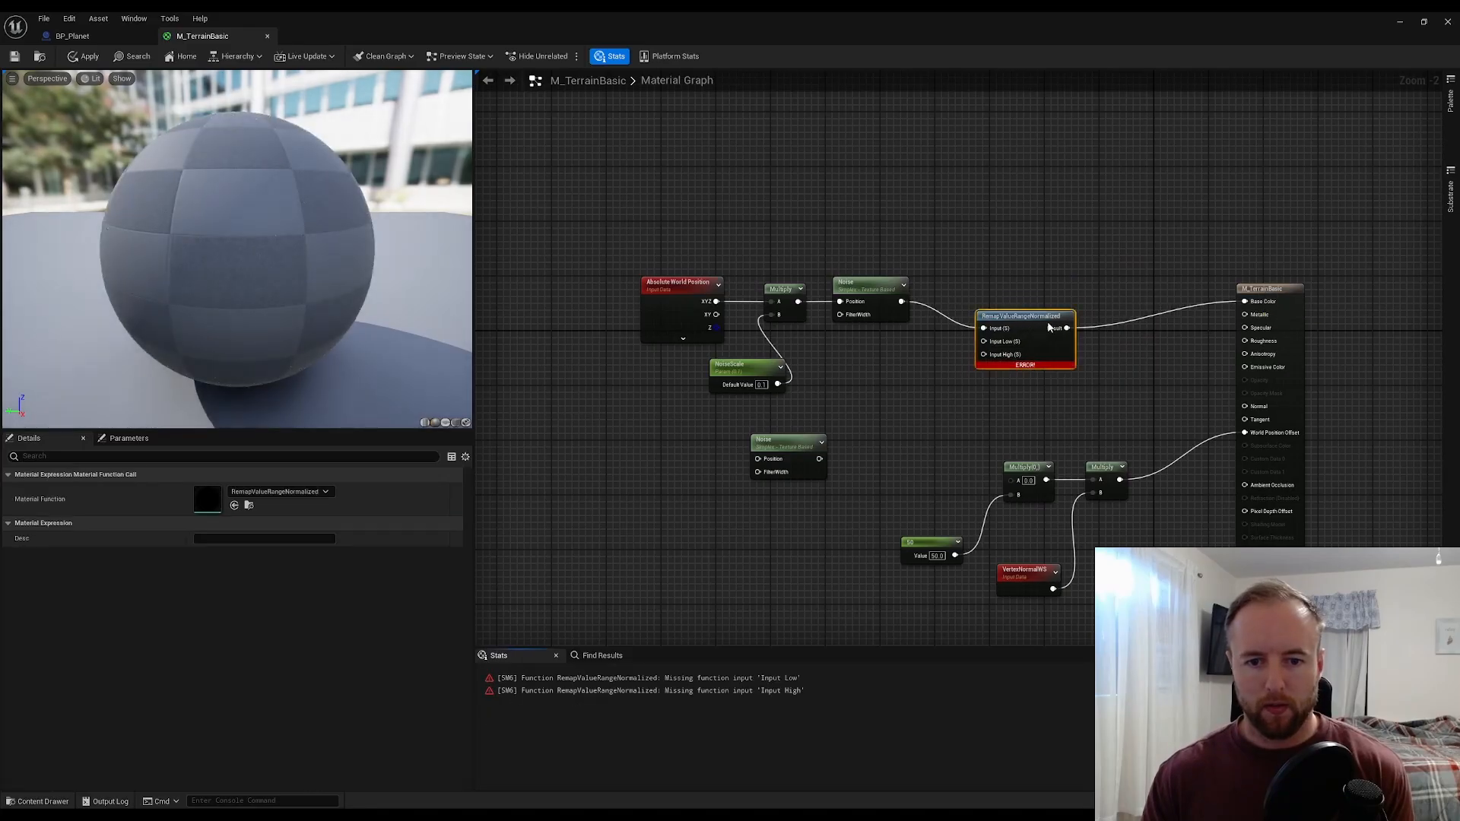
drag(1019, 316, 1081, 305)
- Add two Constant nodes below the Noise-to-remap wire and set their values to -10 and 10
click(913, 344)
click(924, 395)
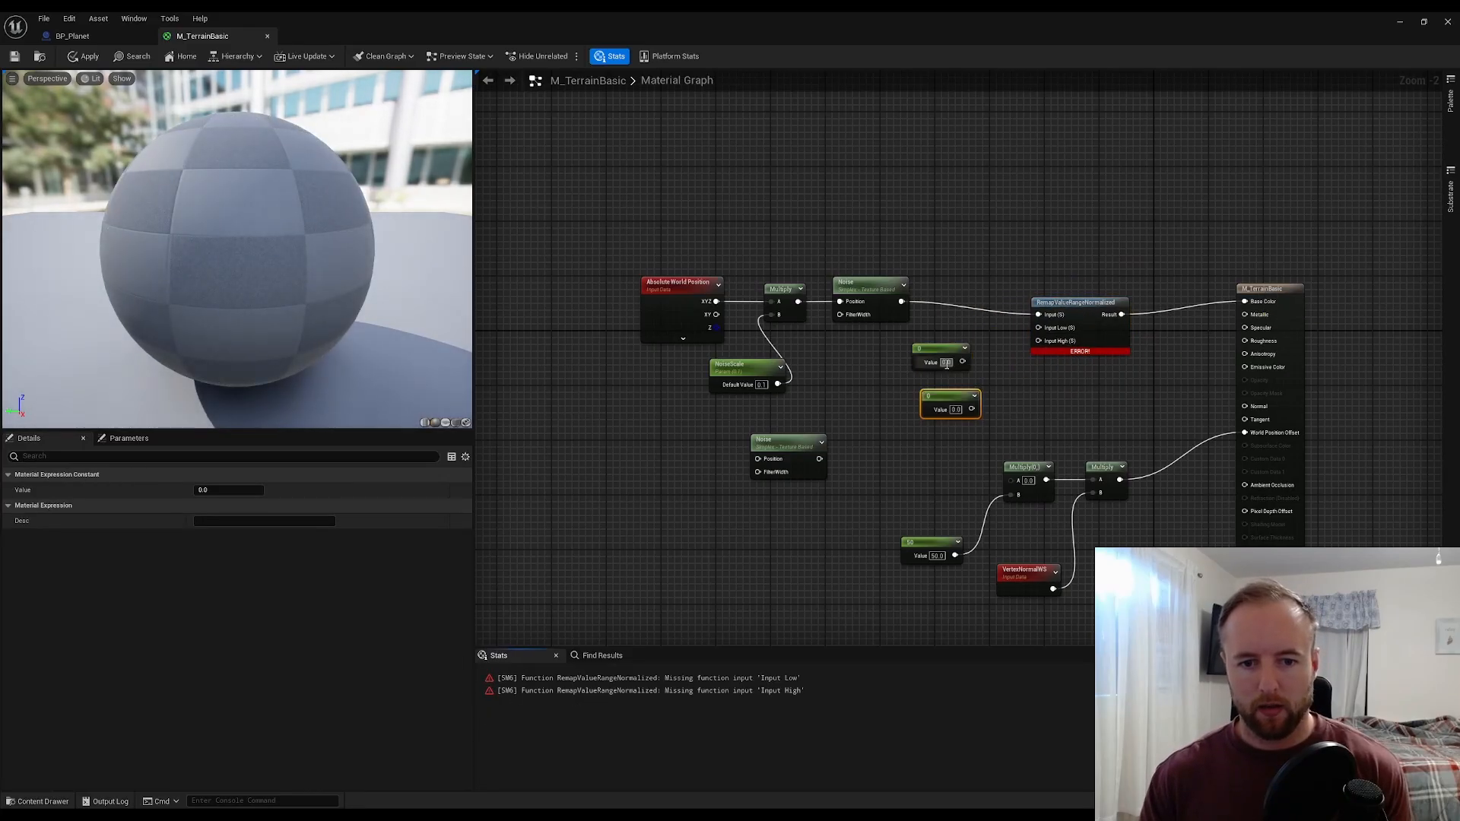
click(947, 364)
text(-10)
key(Return)
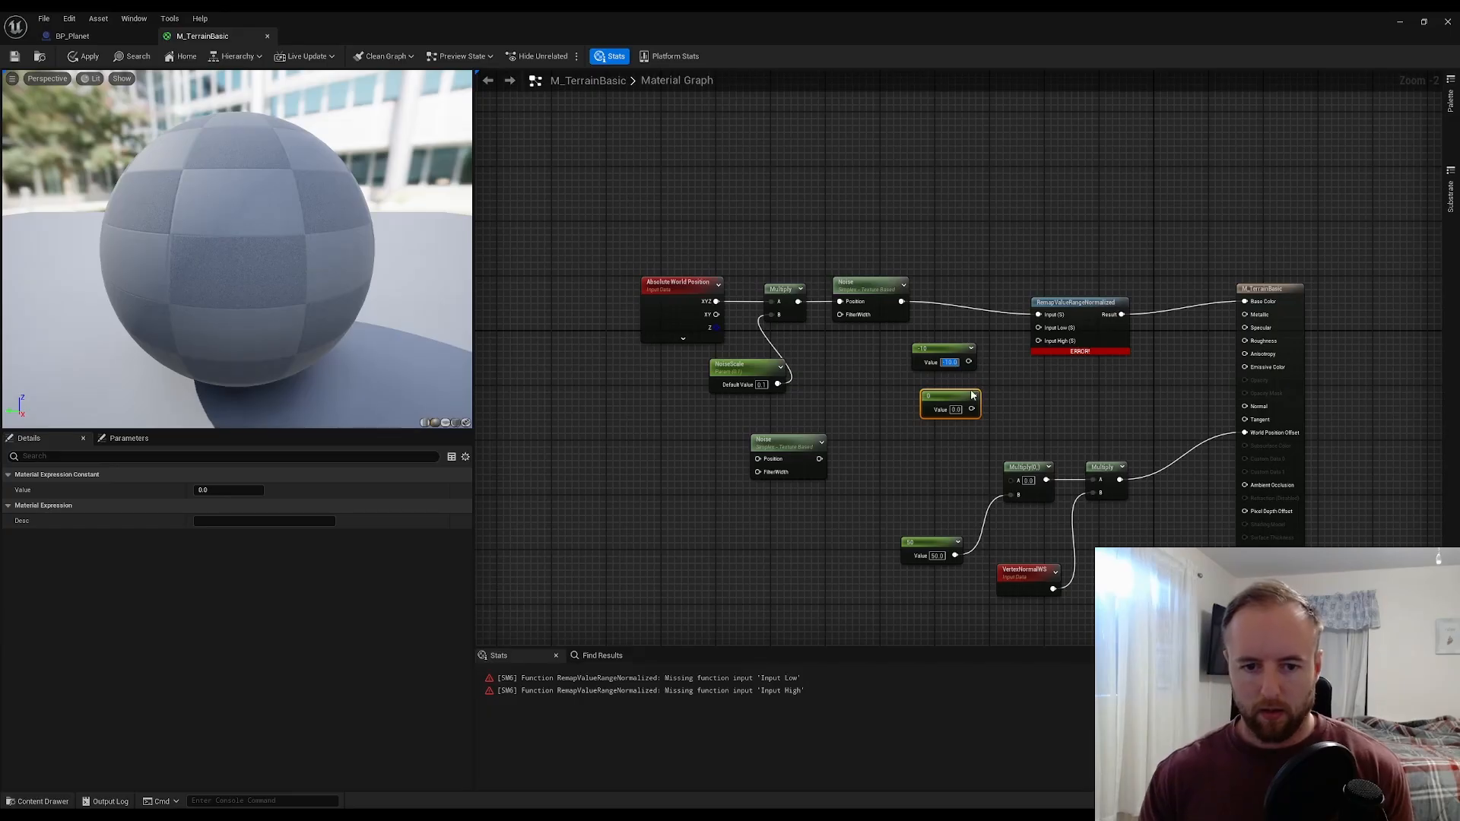
click(955, 410)
text(-10)
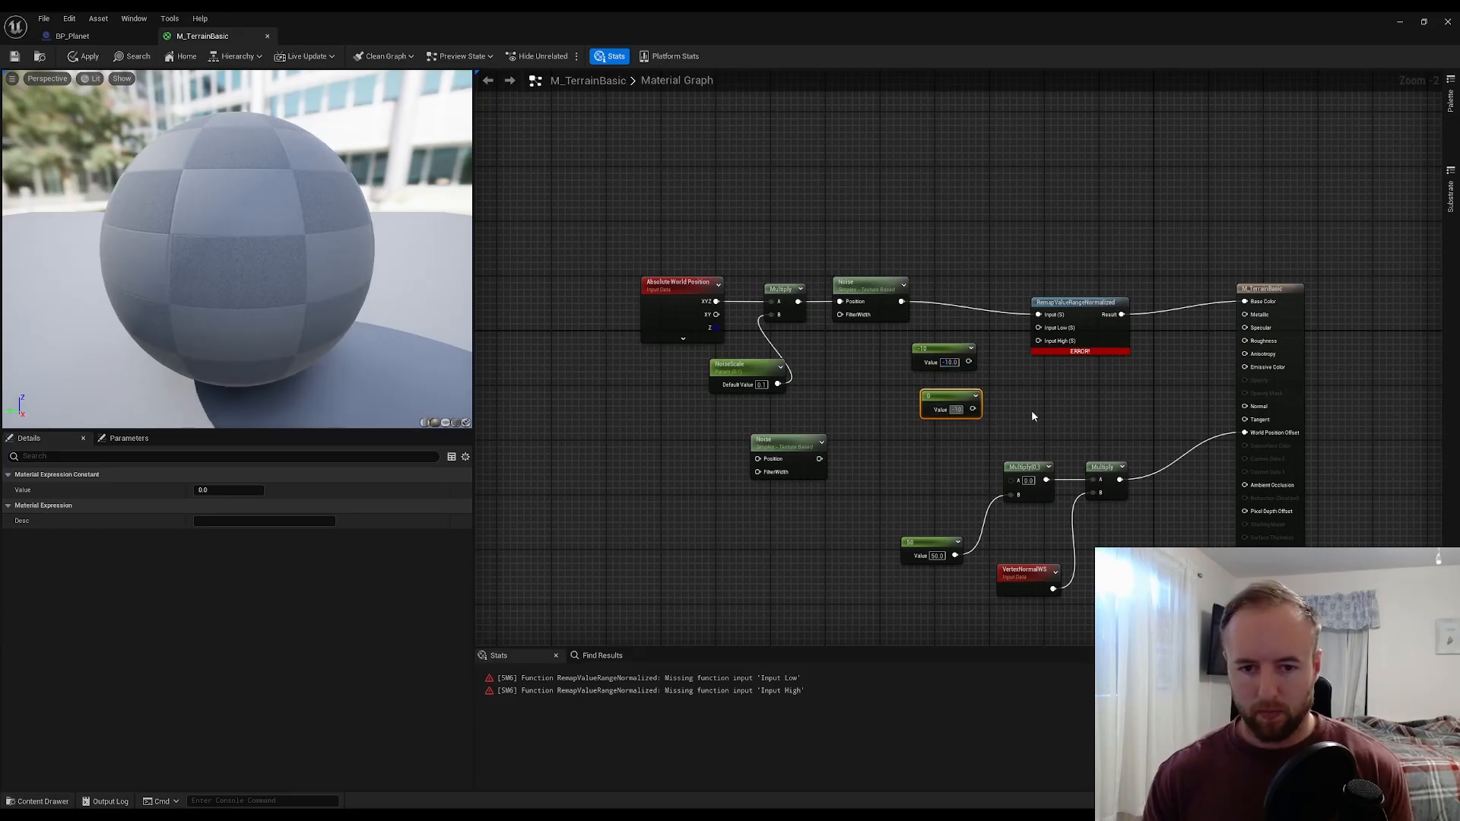
key(Return)
text(10)
key(Return)
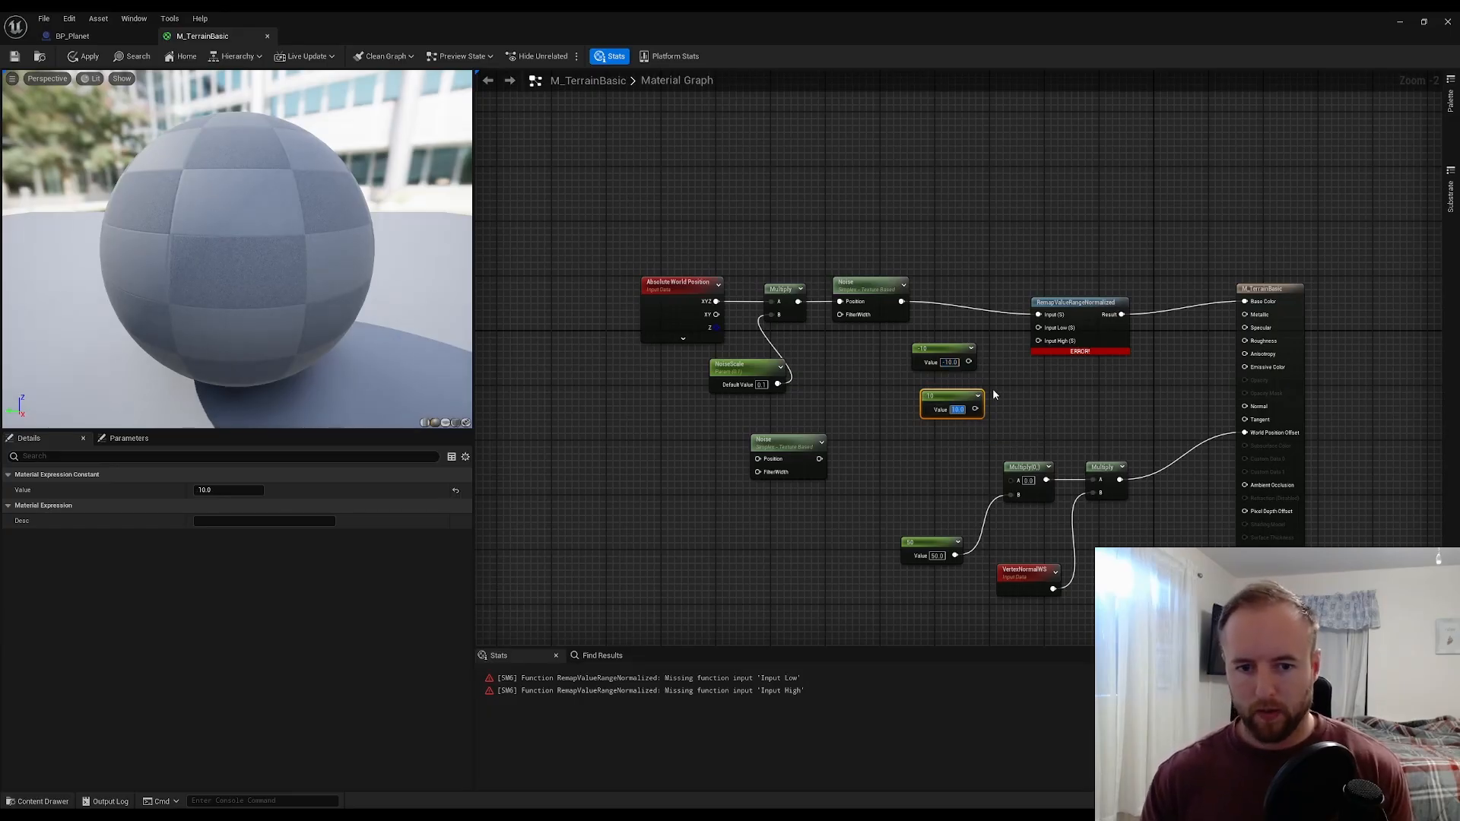
- Connect the -10 constant to the remap node's Input Low and the 10 constant to Input High, and inspect the preview
click(992, 389)
drag(968, 364, 1039, 328)
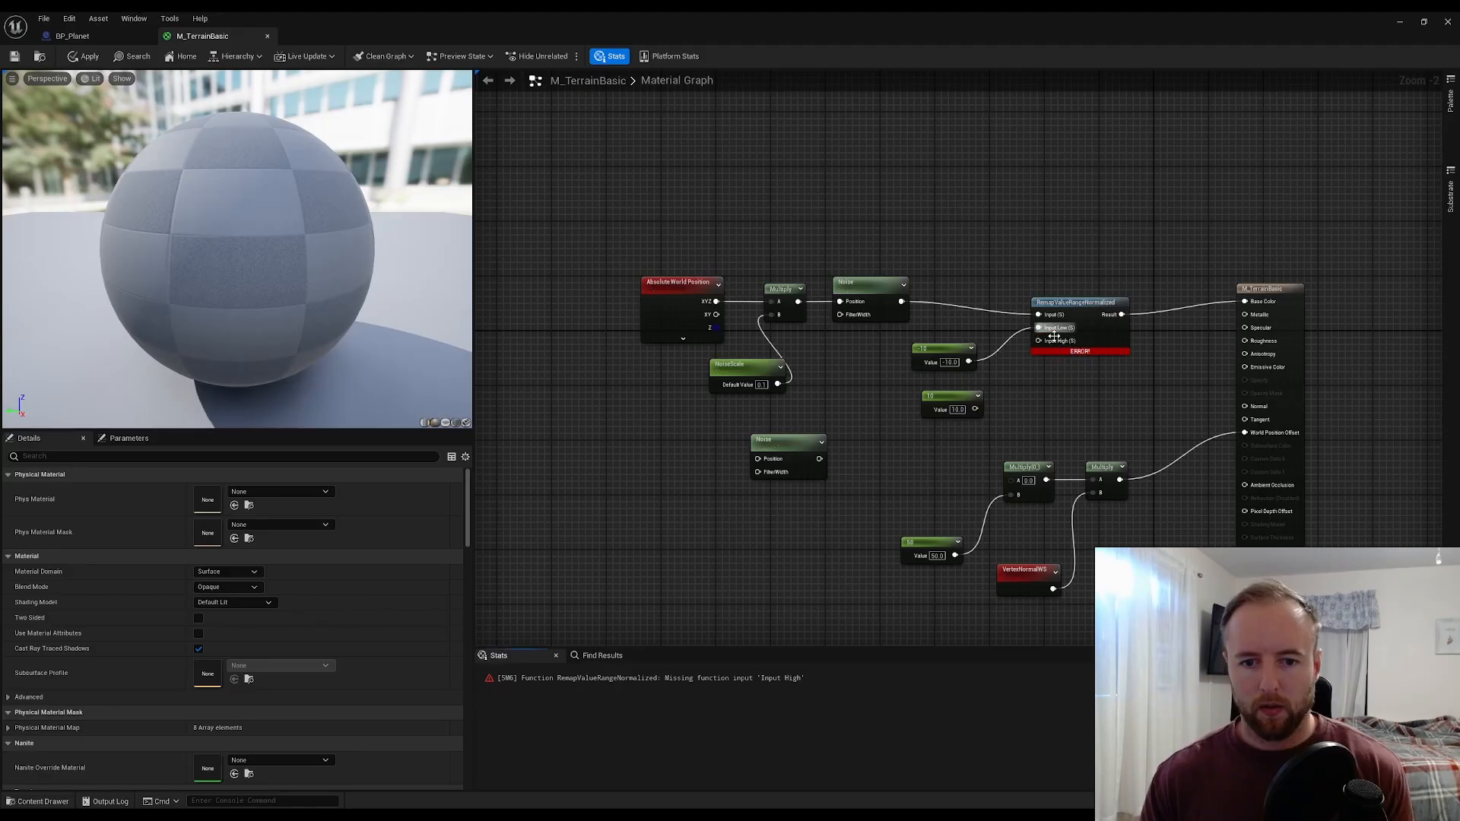
drag(980, 410, 1039, 341)
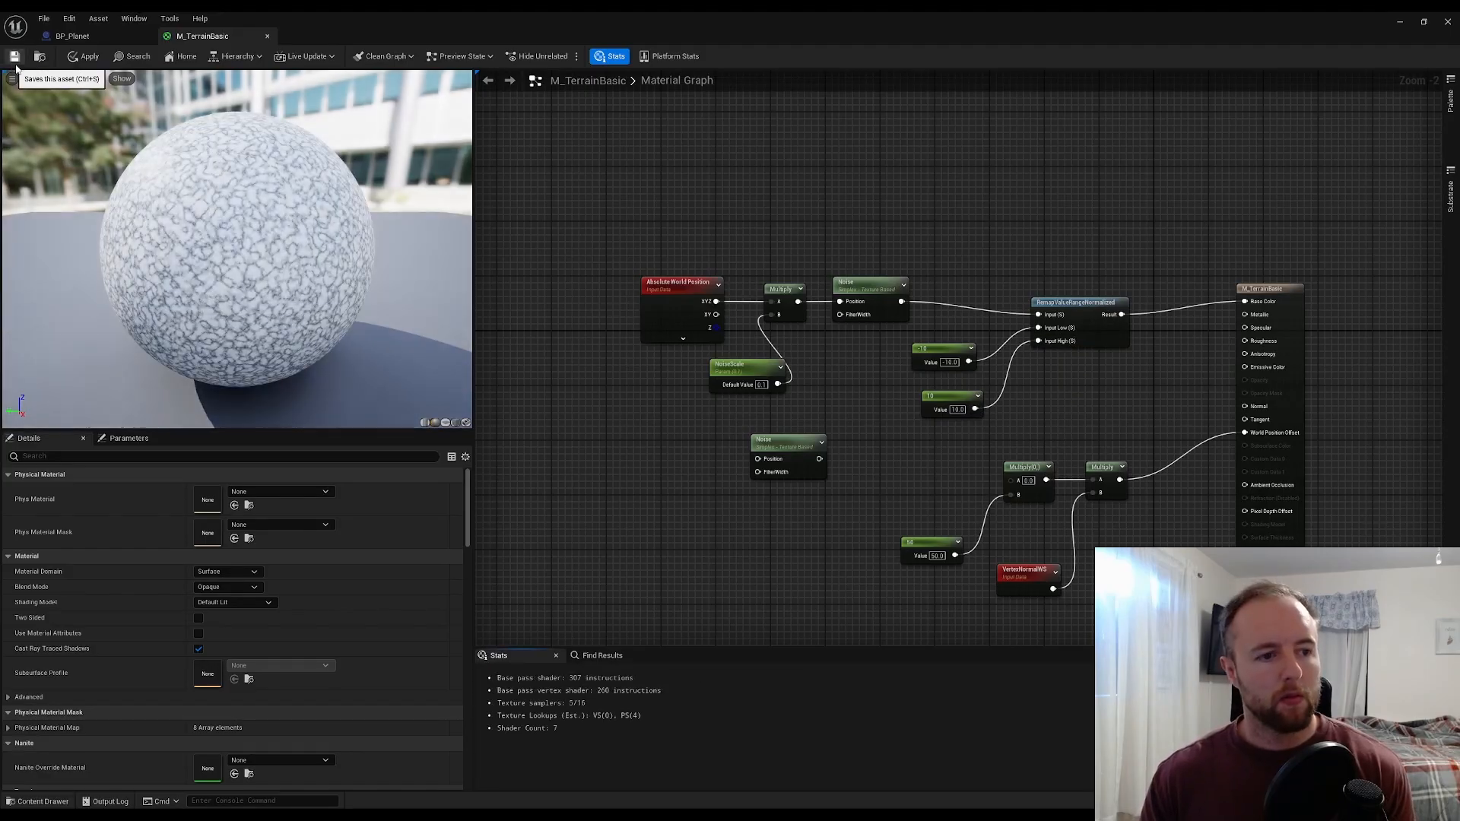
scroll(203, 202, up, 5)
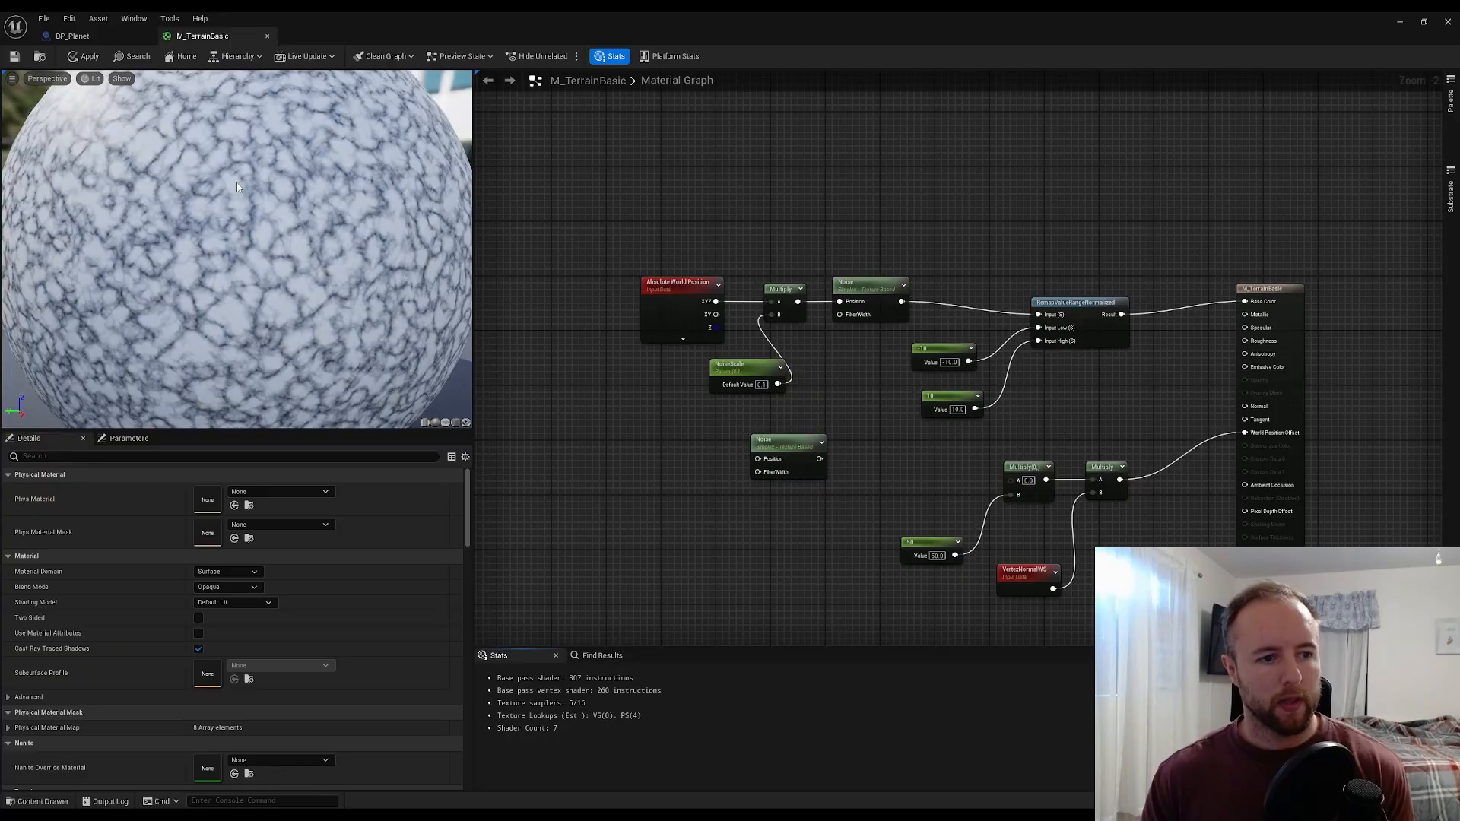
- Insert a Clamp node between the remap result and Base Color, aligning both nodes with the Base Color input
drag(1069, 312, 1143, 241)
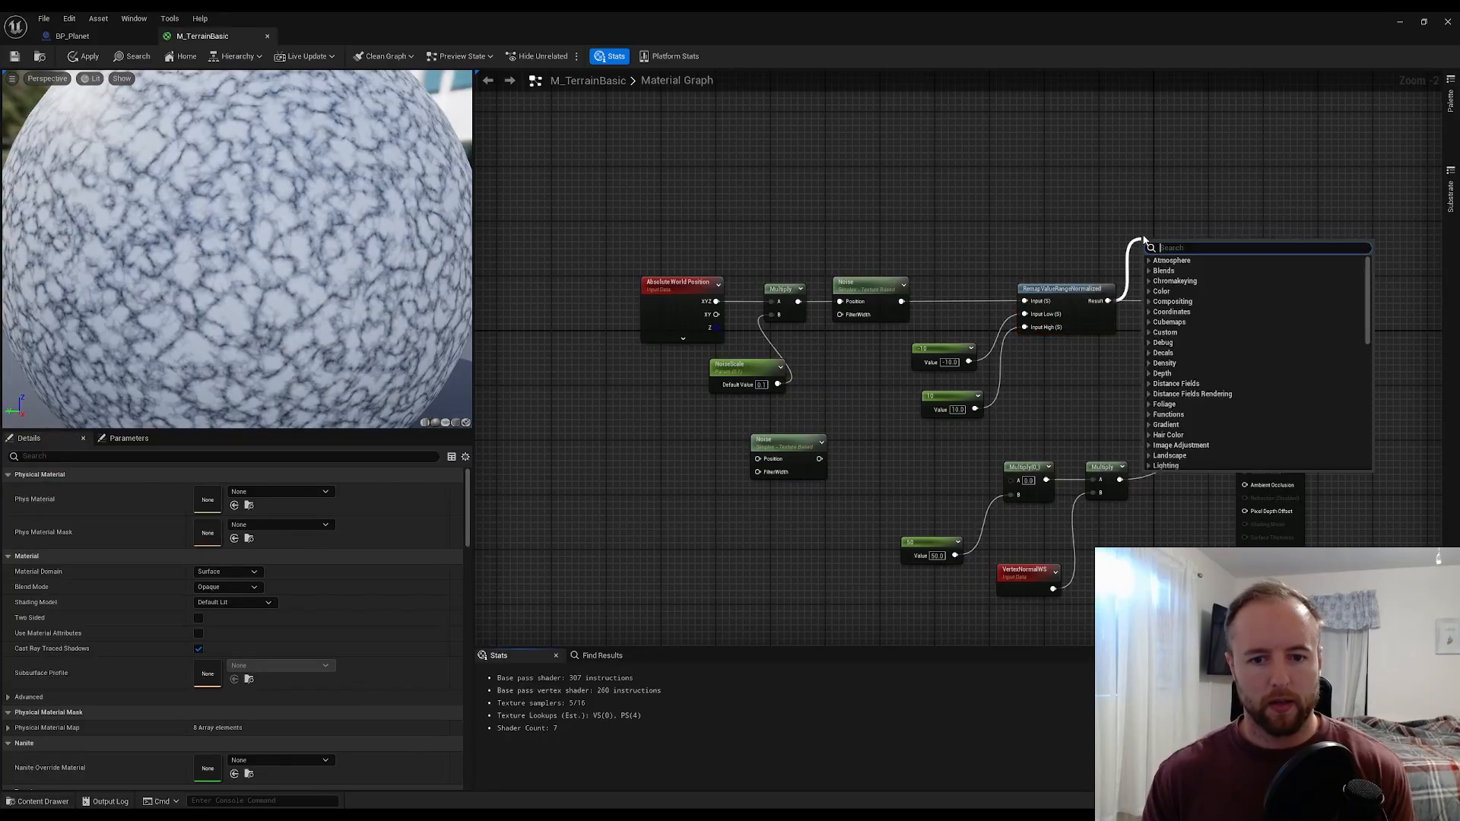
text(clamp)
key(Return)
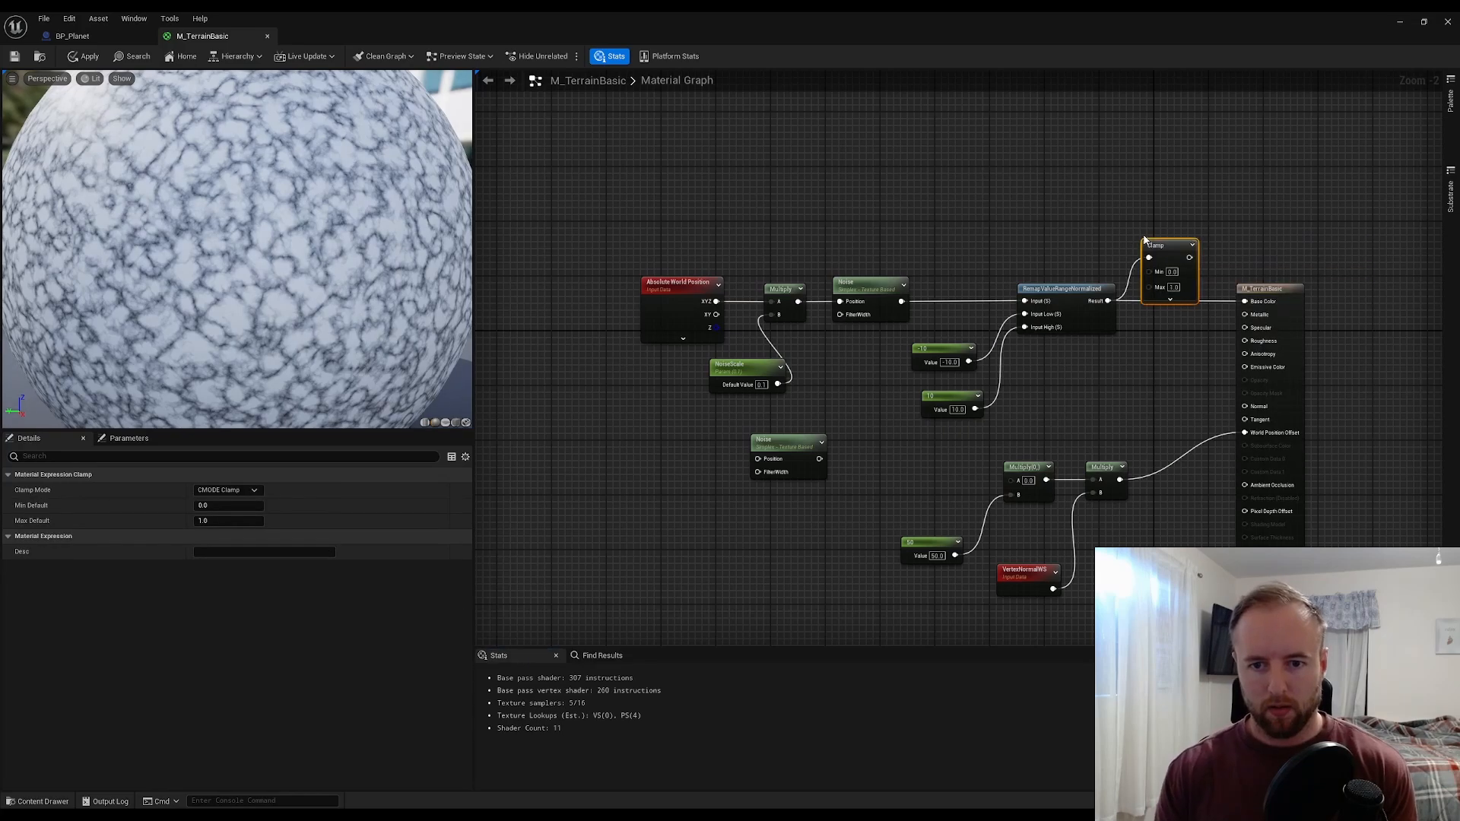
drag(1190, 257, 1246, 301)
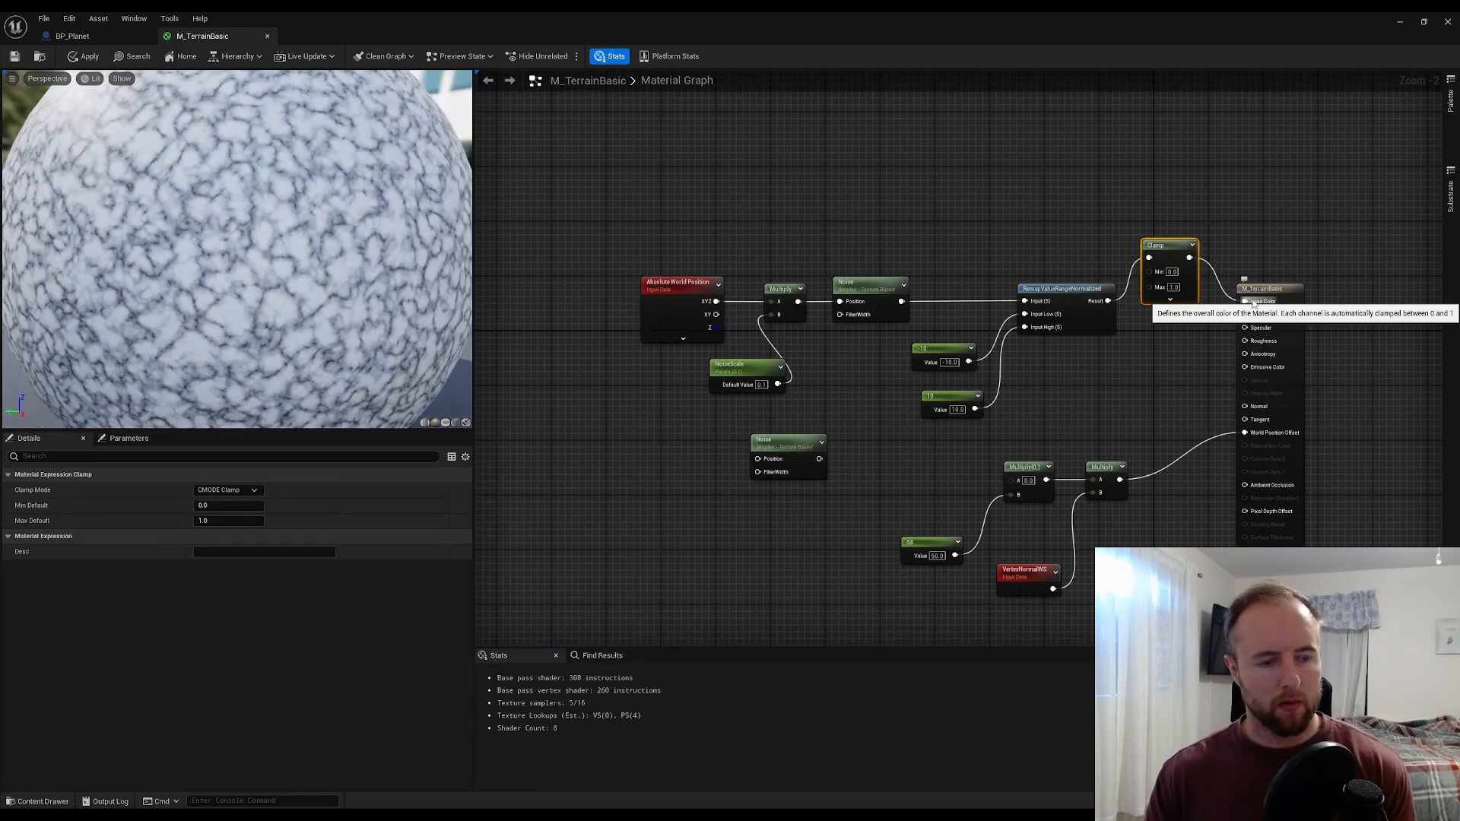
drag(1183, 249, 1188, 295)
click(1136, 247)
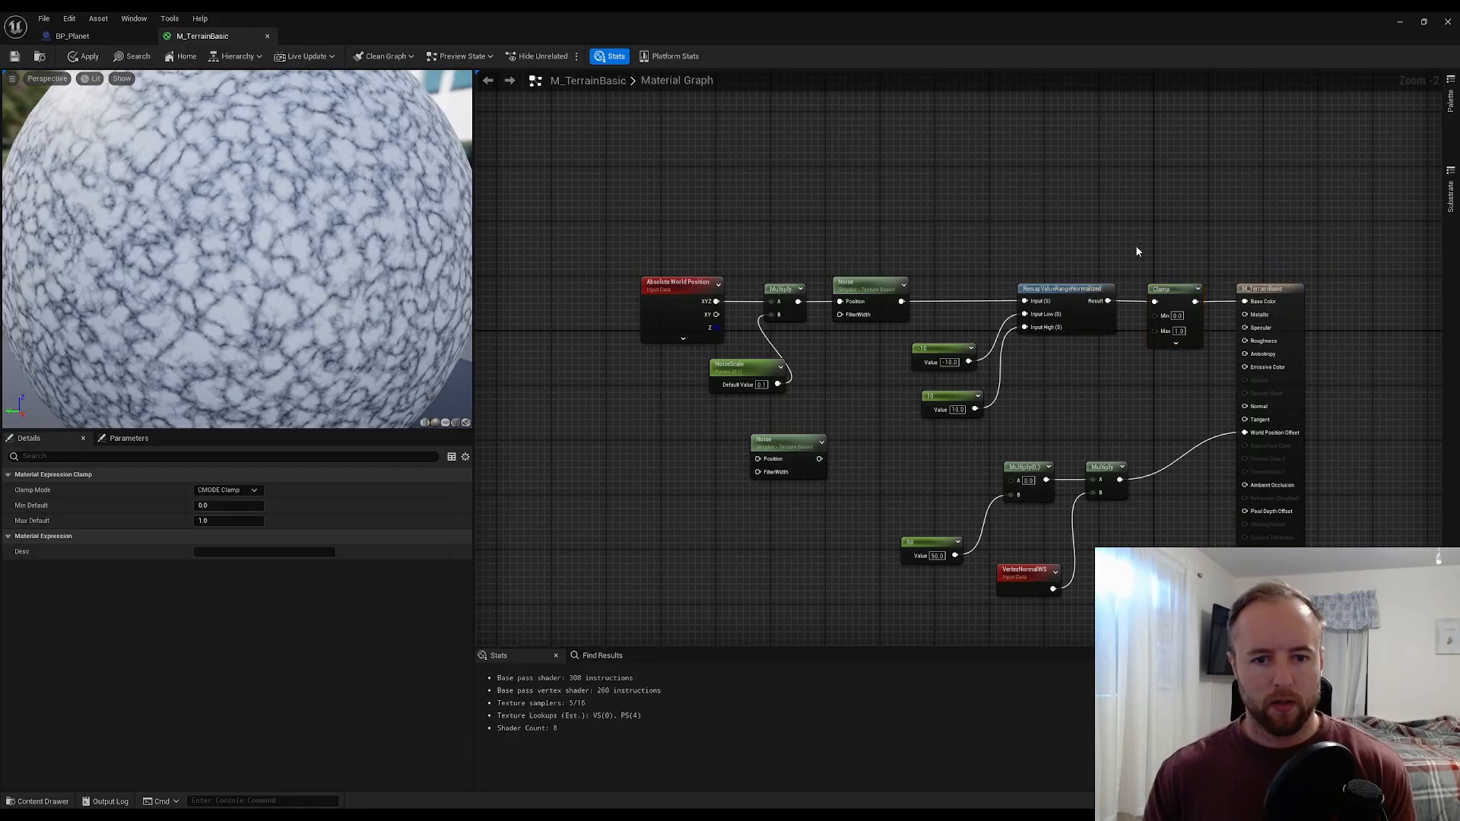
- Move the remap, Clamp and two constant nodes above the main chain and connect the Noise output directly to Base Color
right_drag(982, 250, 1093, 254)
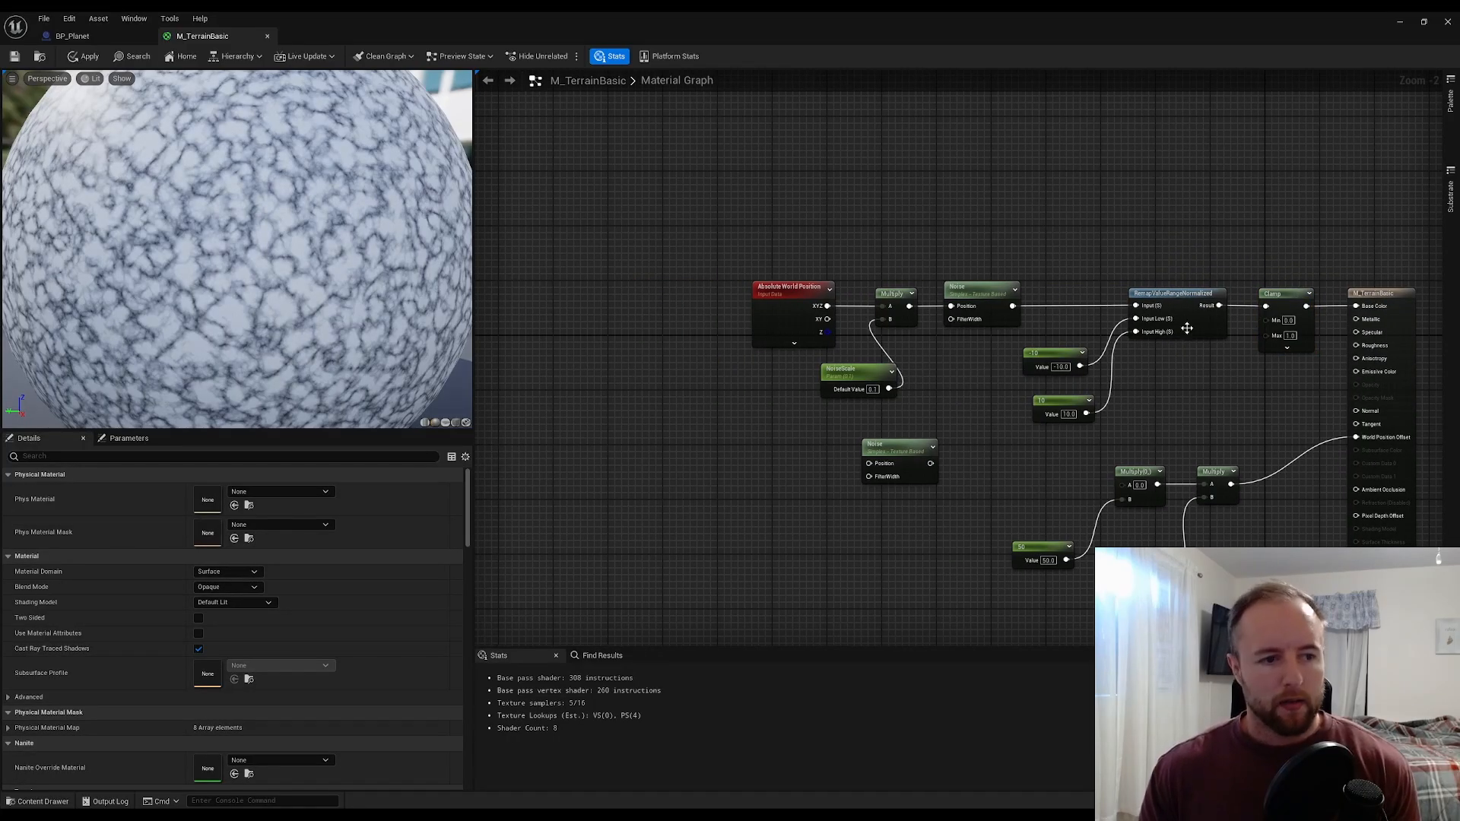
right_drag(1268, 345, 1145, 355)
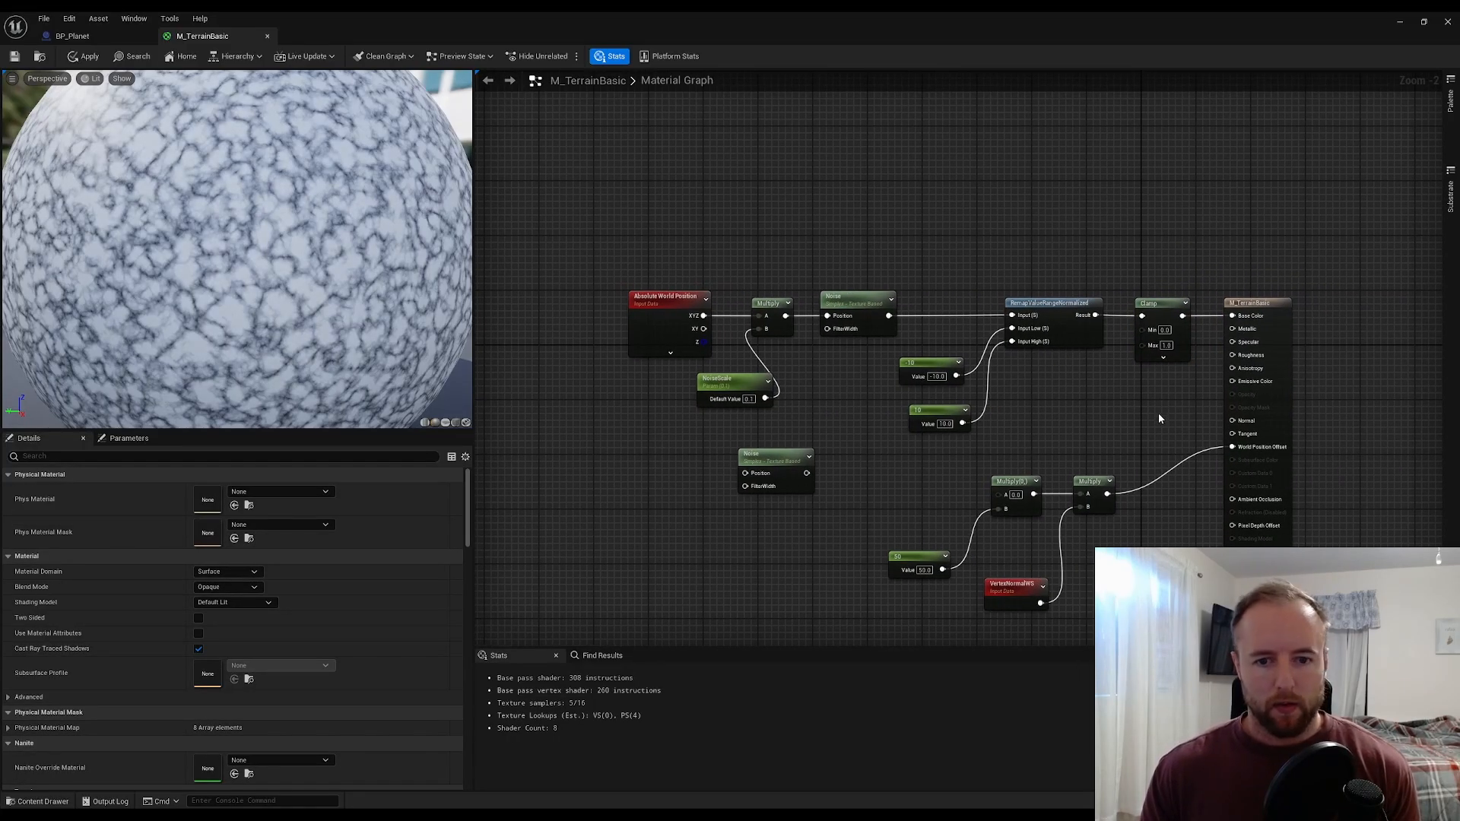
drag(1157, 412, 953, 286)
drag(1055, 298, 1048, 120)
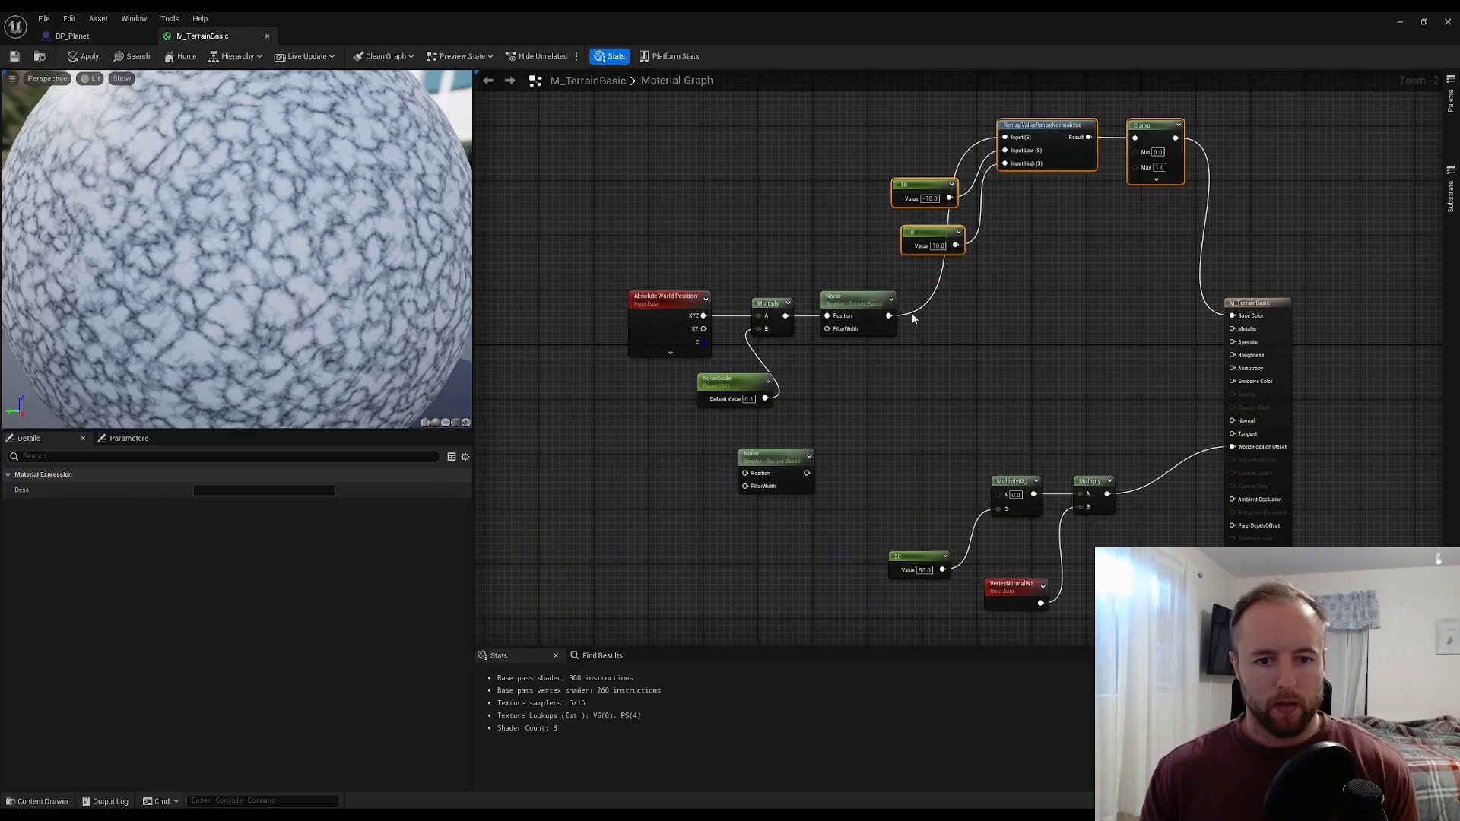
drag(889, 316, 1244, 322)
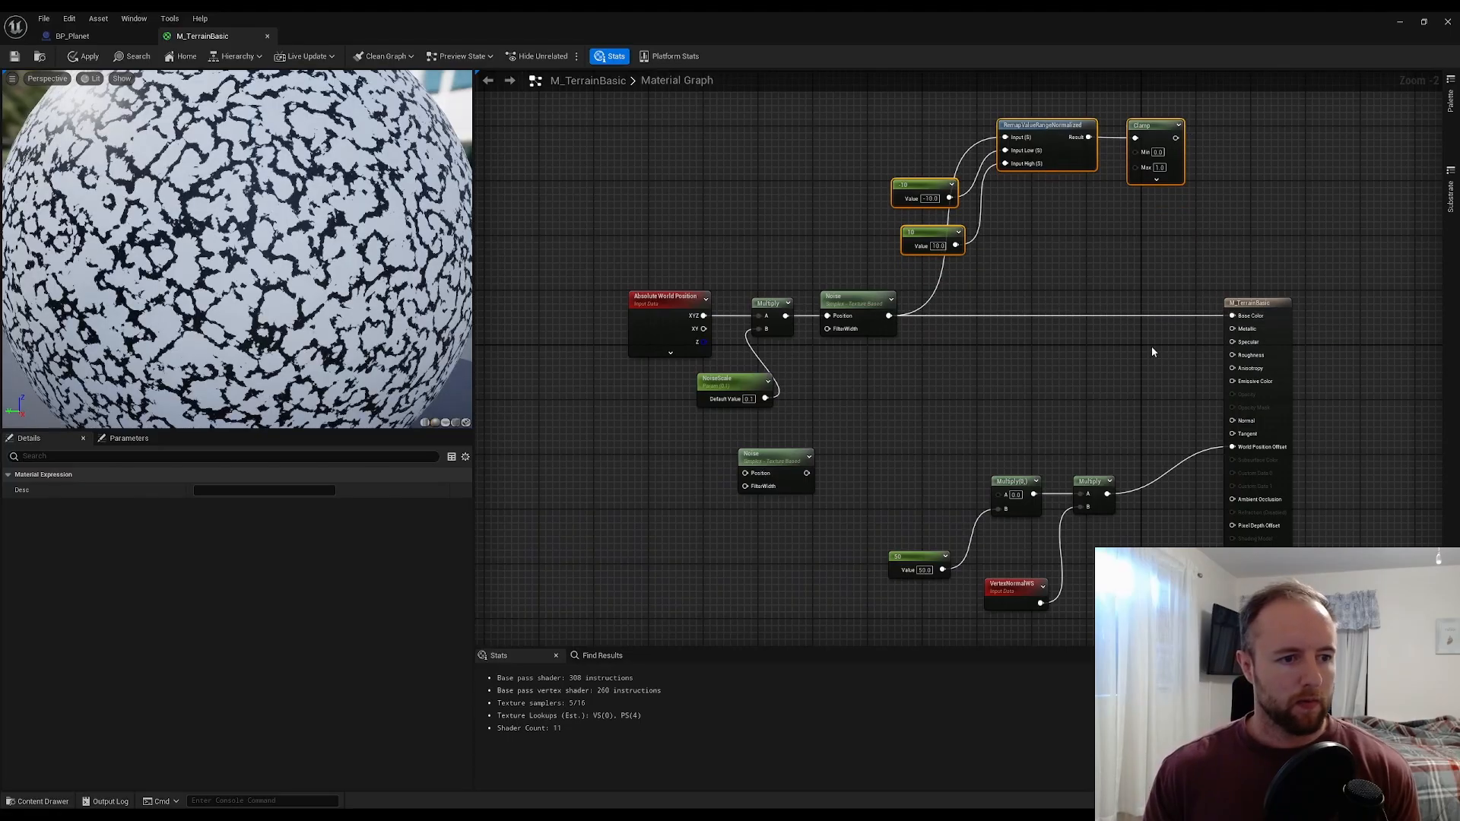
- Set the connected Noise node's Output Min to -1 and Output Max to 1
click(856, 298)
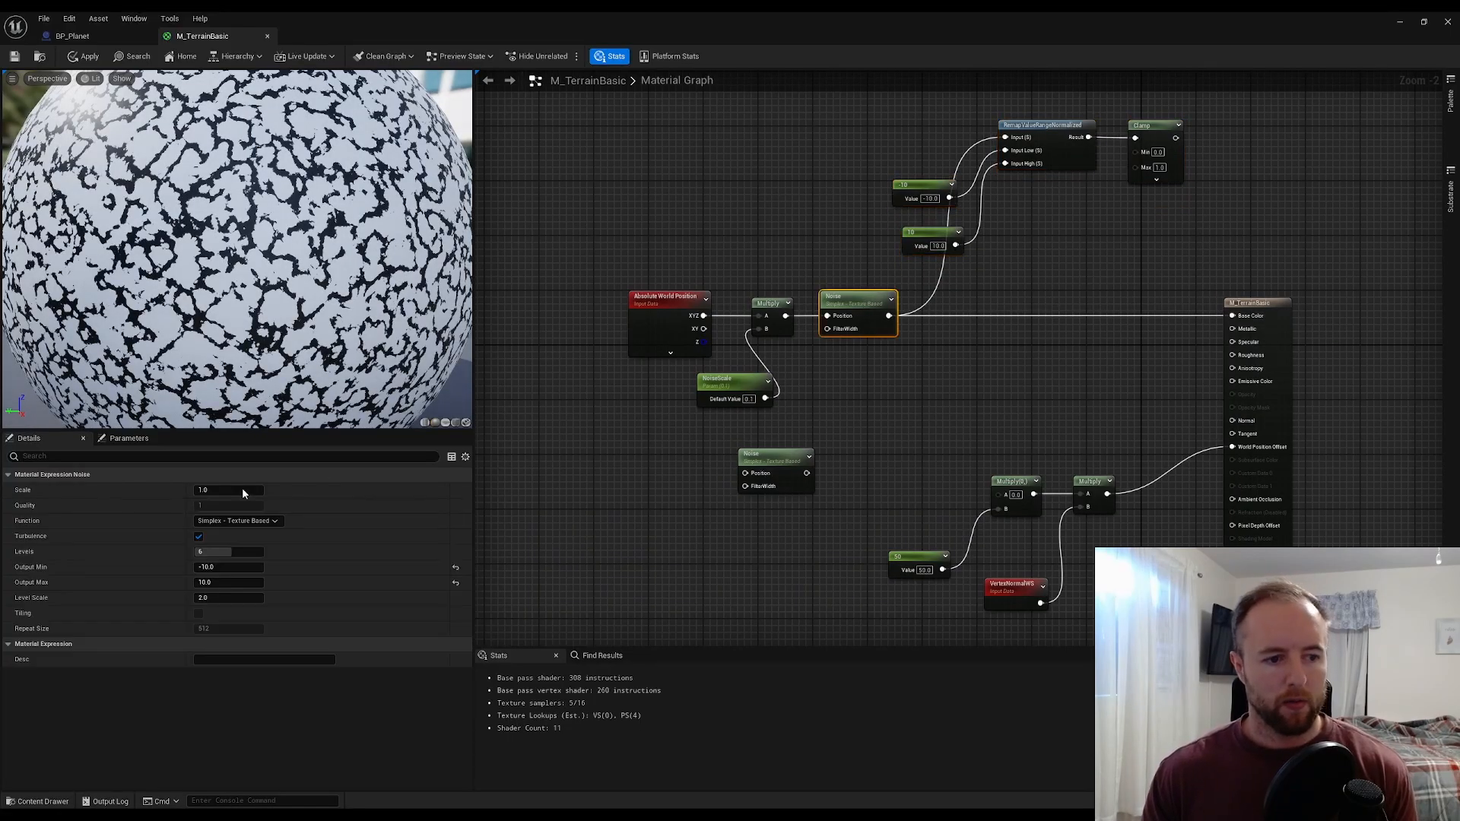
click(215, 568)
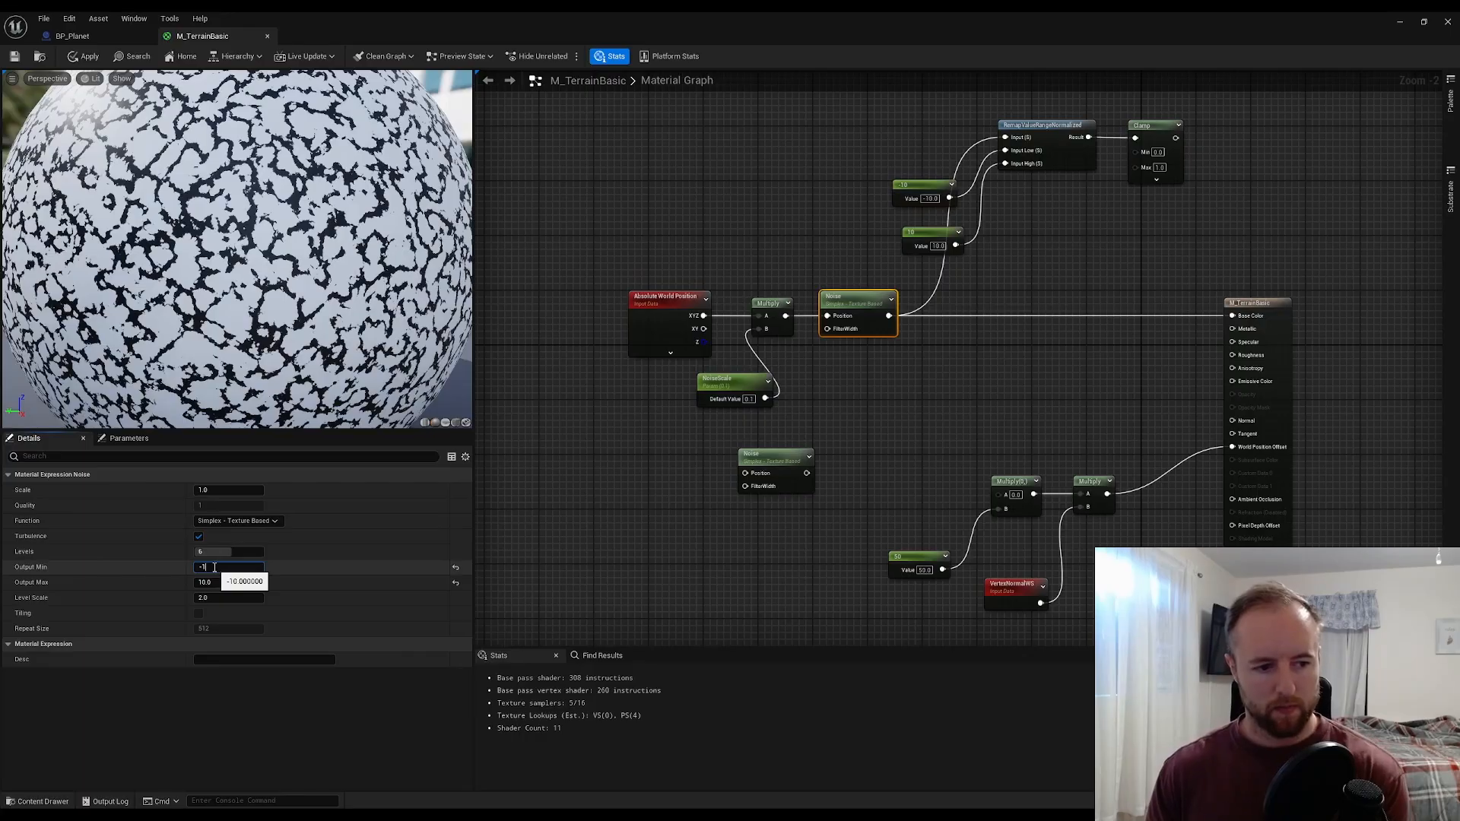
text(-1)
key(Tab)
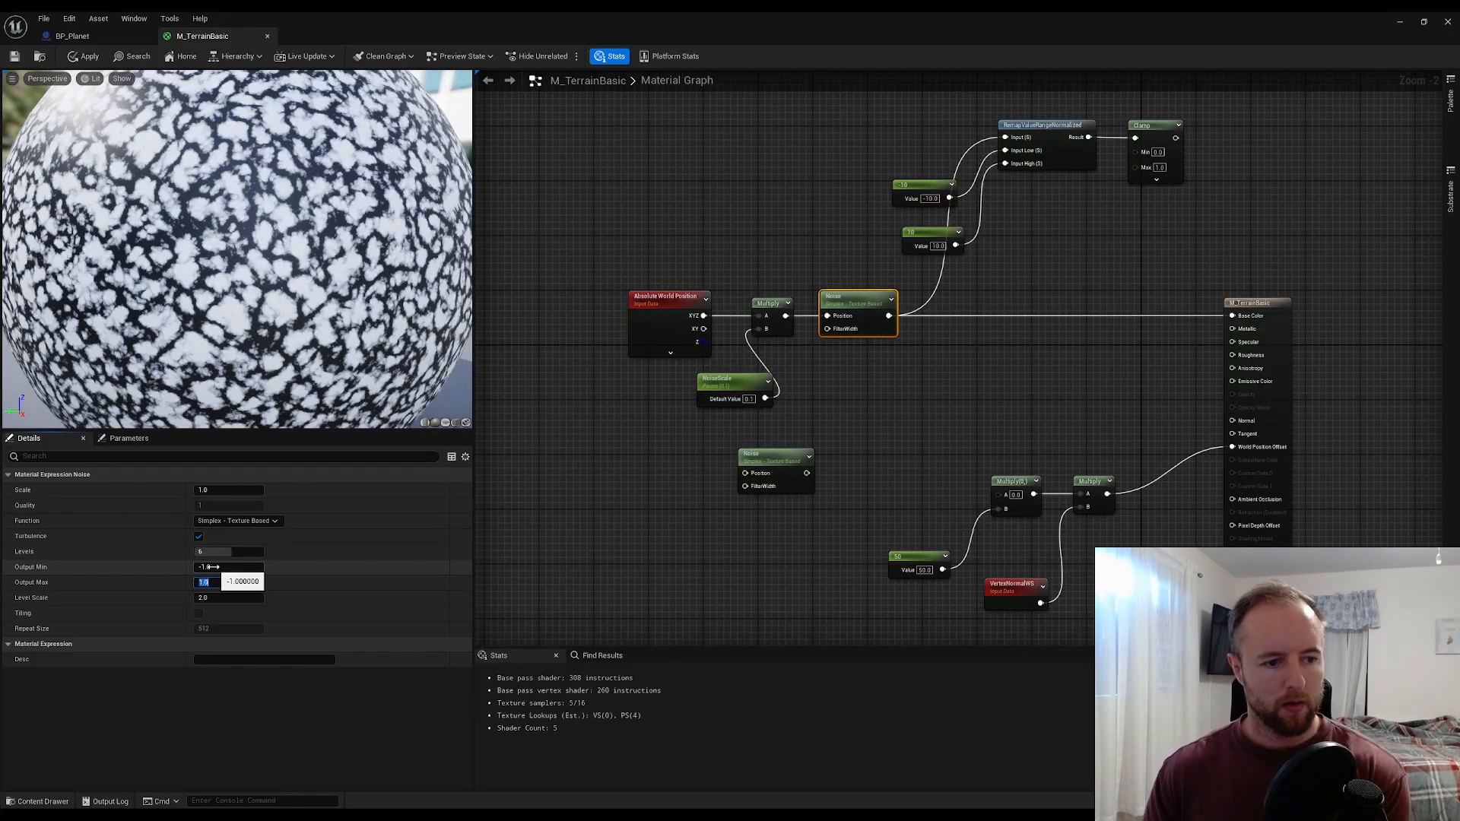
- Try an Output Min of 0 on the connected Noise node, compare the preview, and set it back to -1
click(209, 568)
text(0)
key(Return)
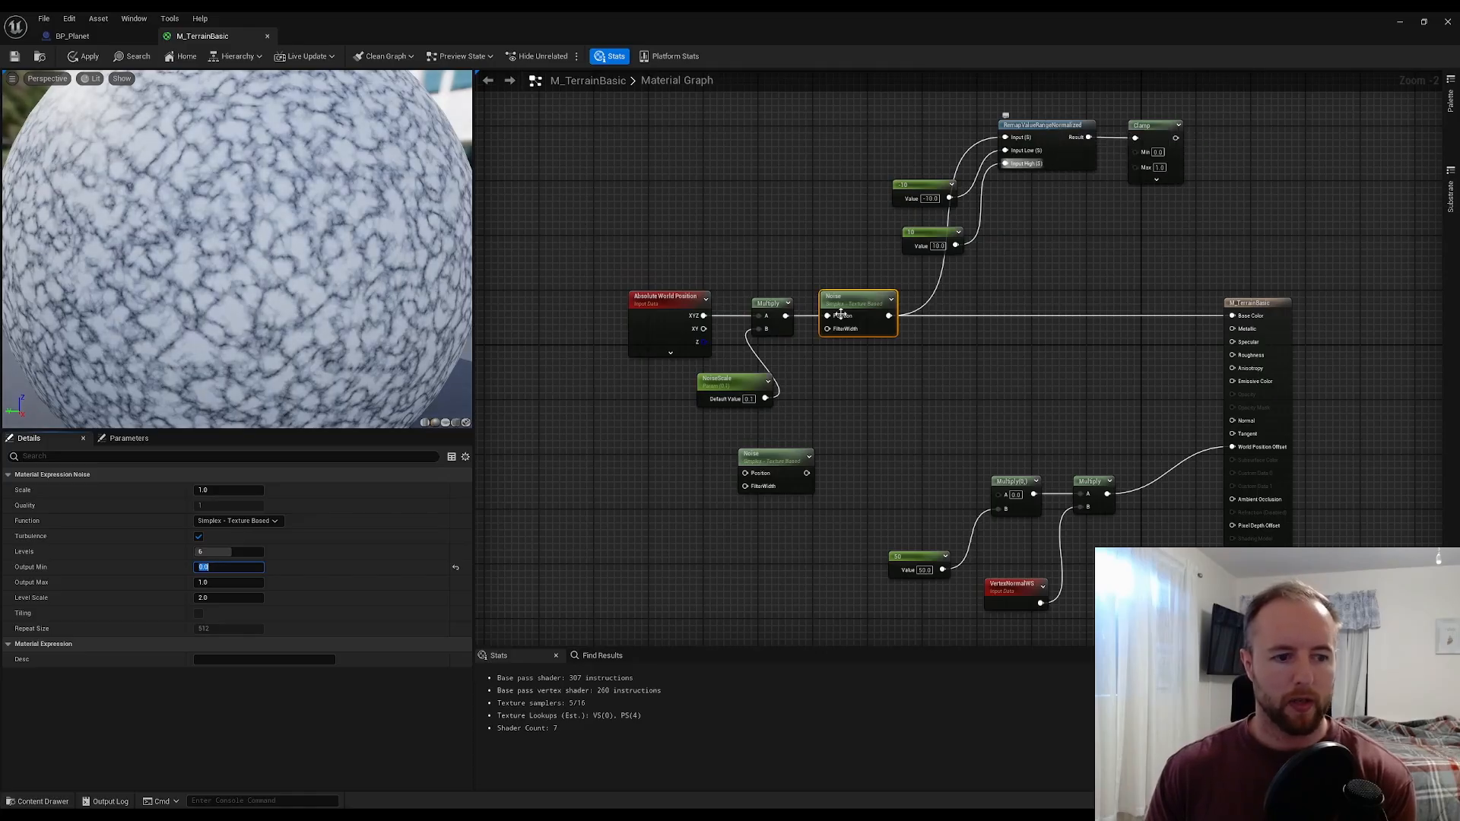
text(-1)
key(Return)
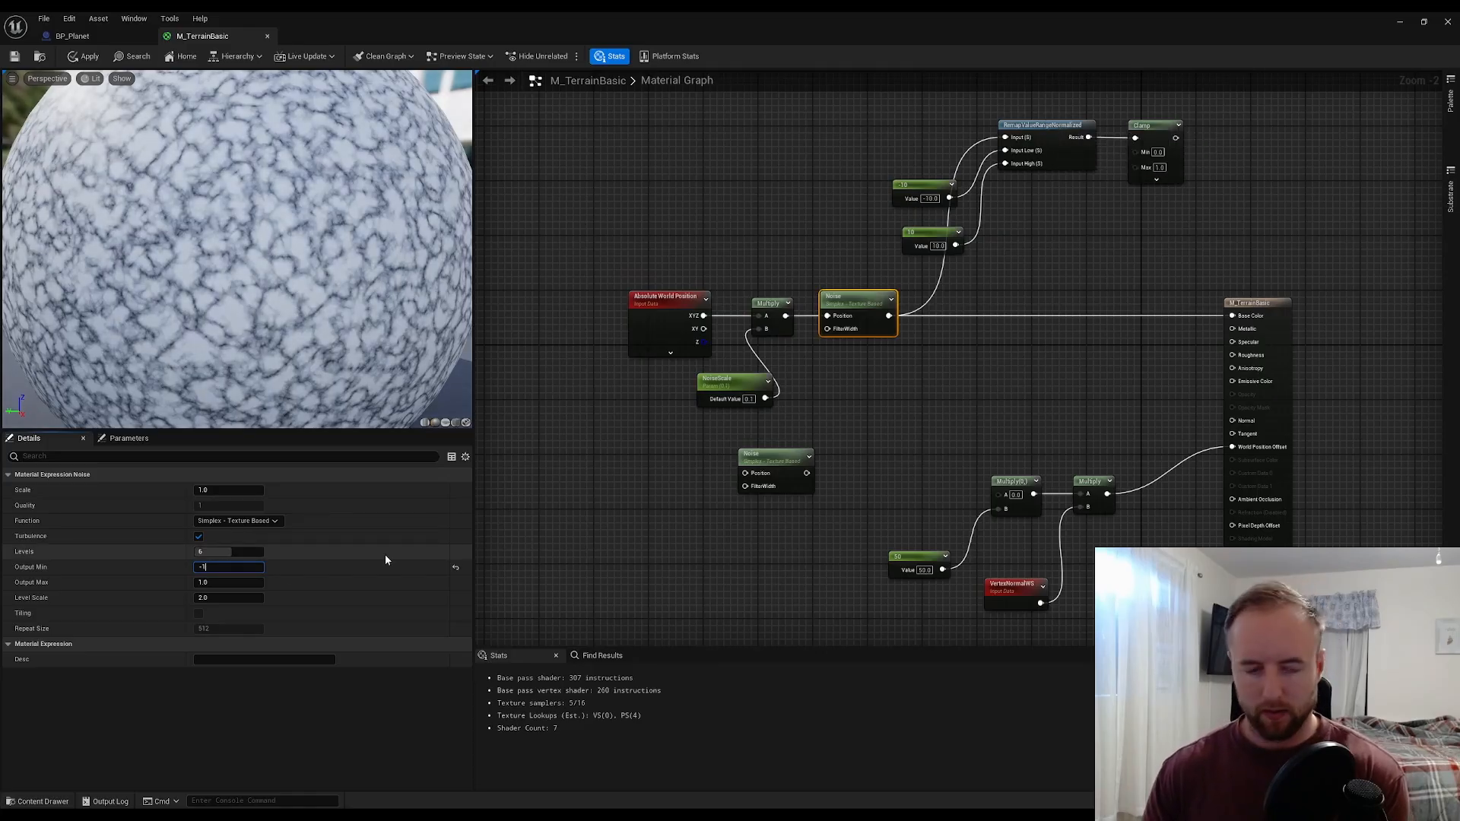
click(1058, 268)
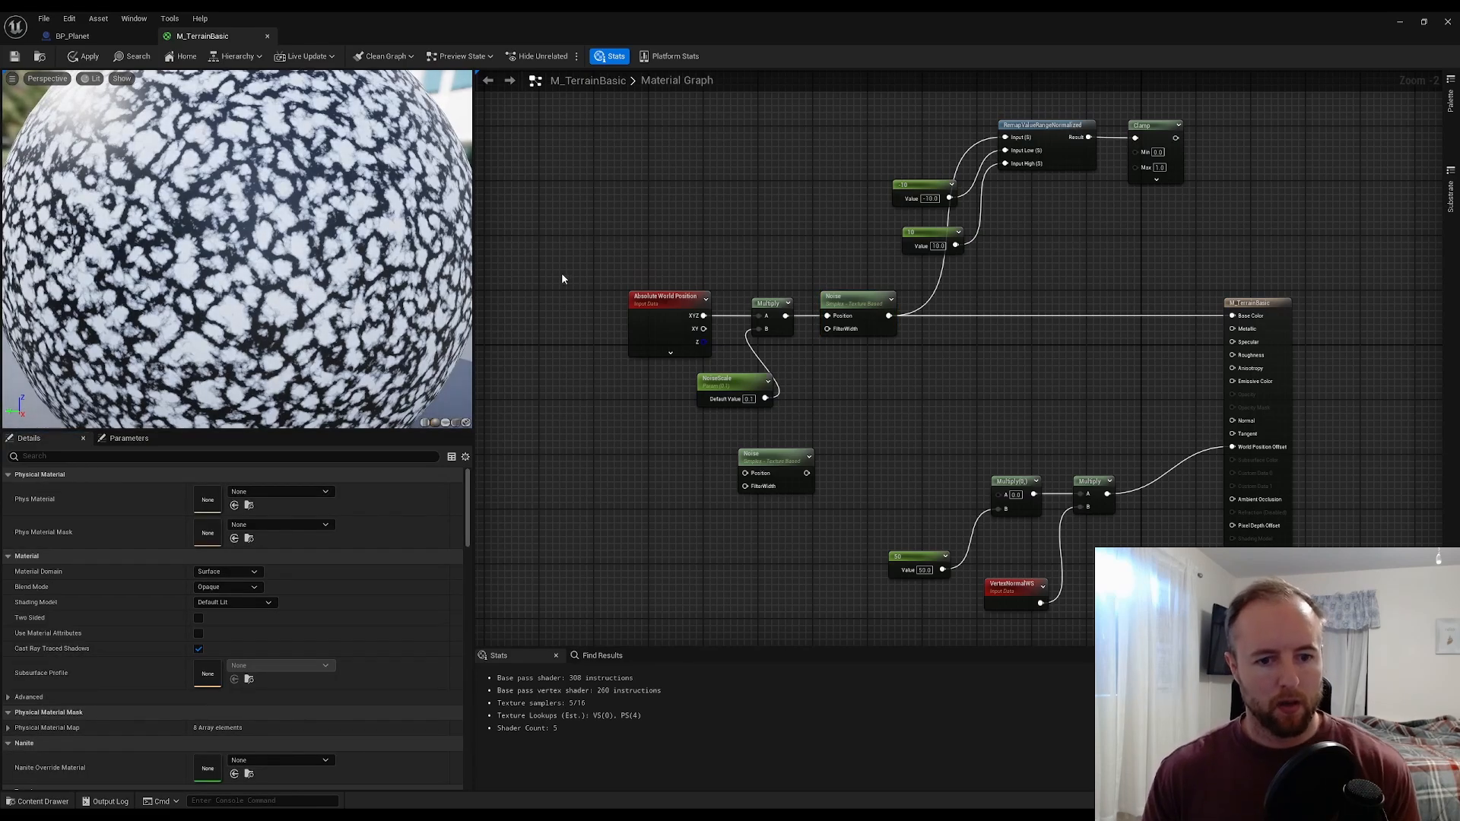
- Review the settings of the connected Noise node and its unconnected copy
click(868, 303)
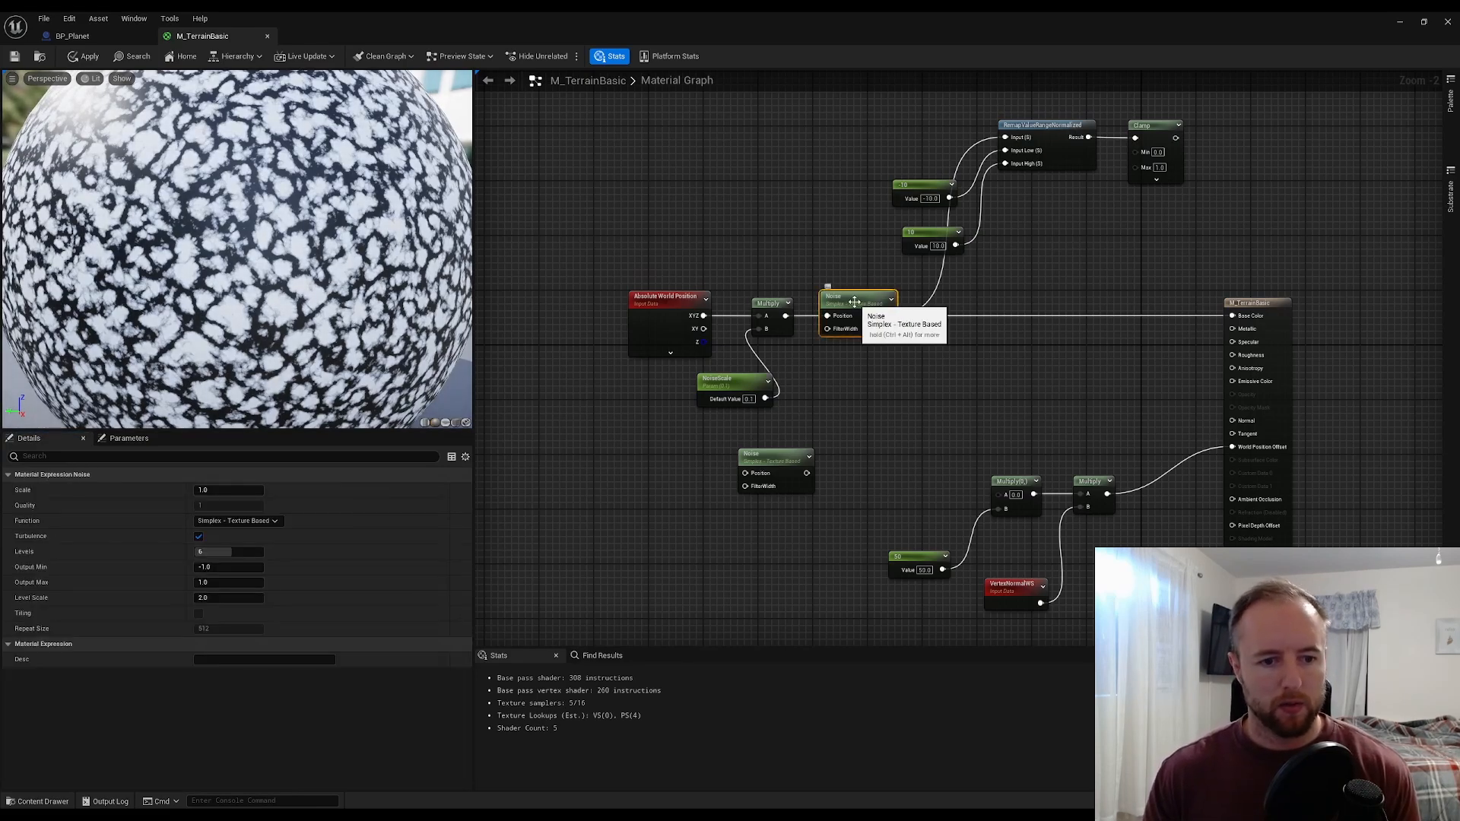
click(777, 457)
click(854, 303)
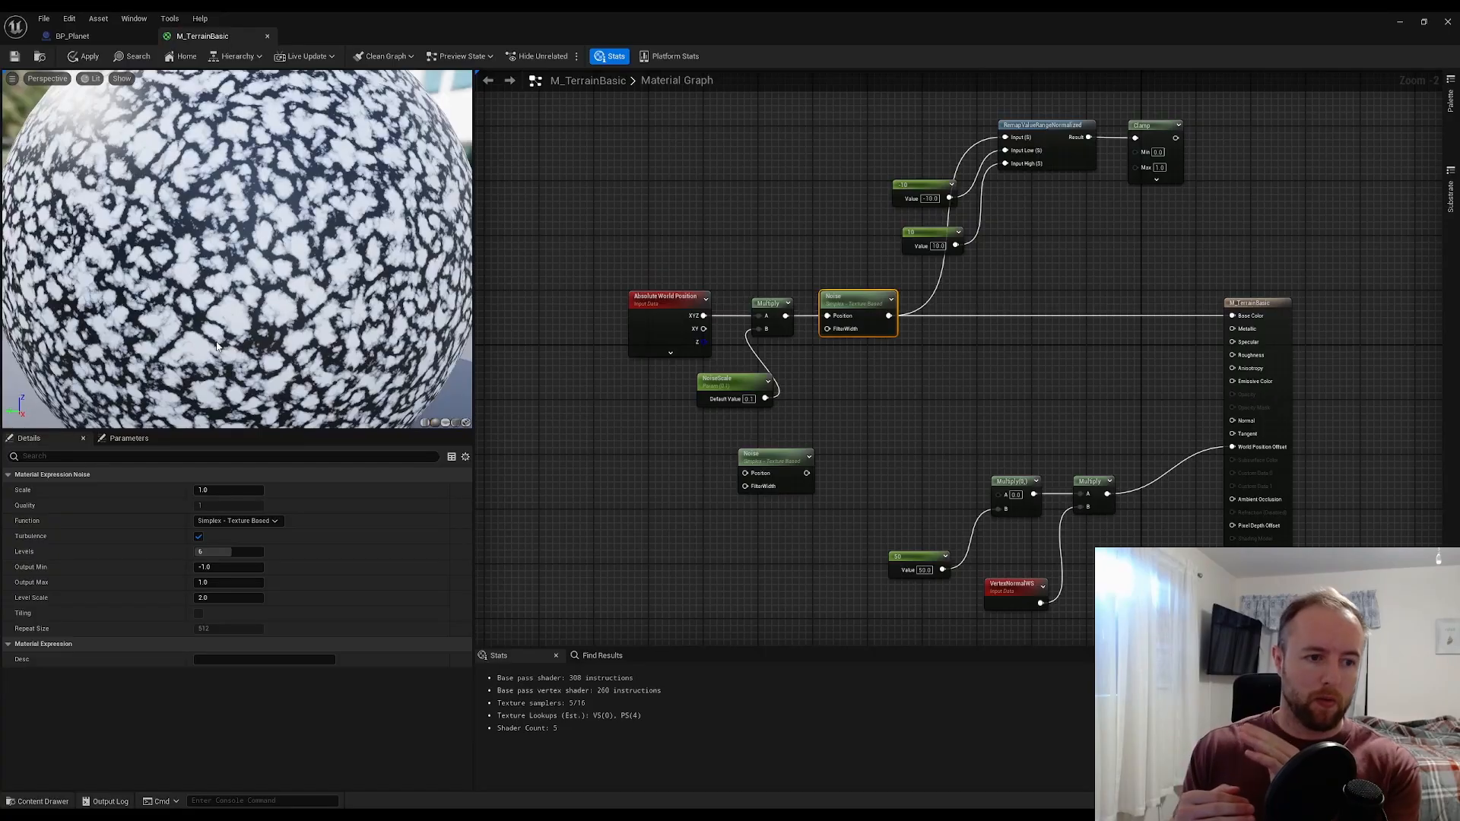
- Reposition the unconnected Noise copy and the World Position Offset multiply nodes to make room below the main noise chain
click(958, 416)
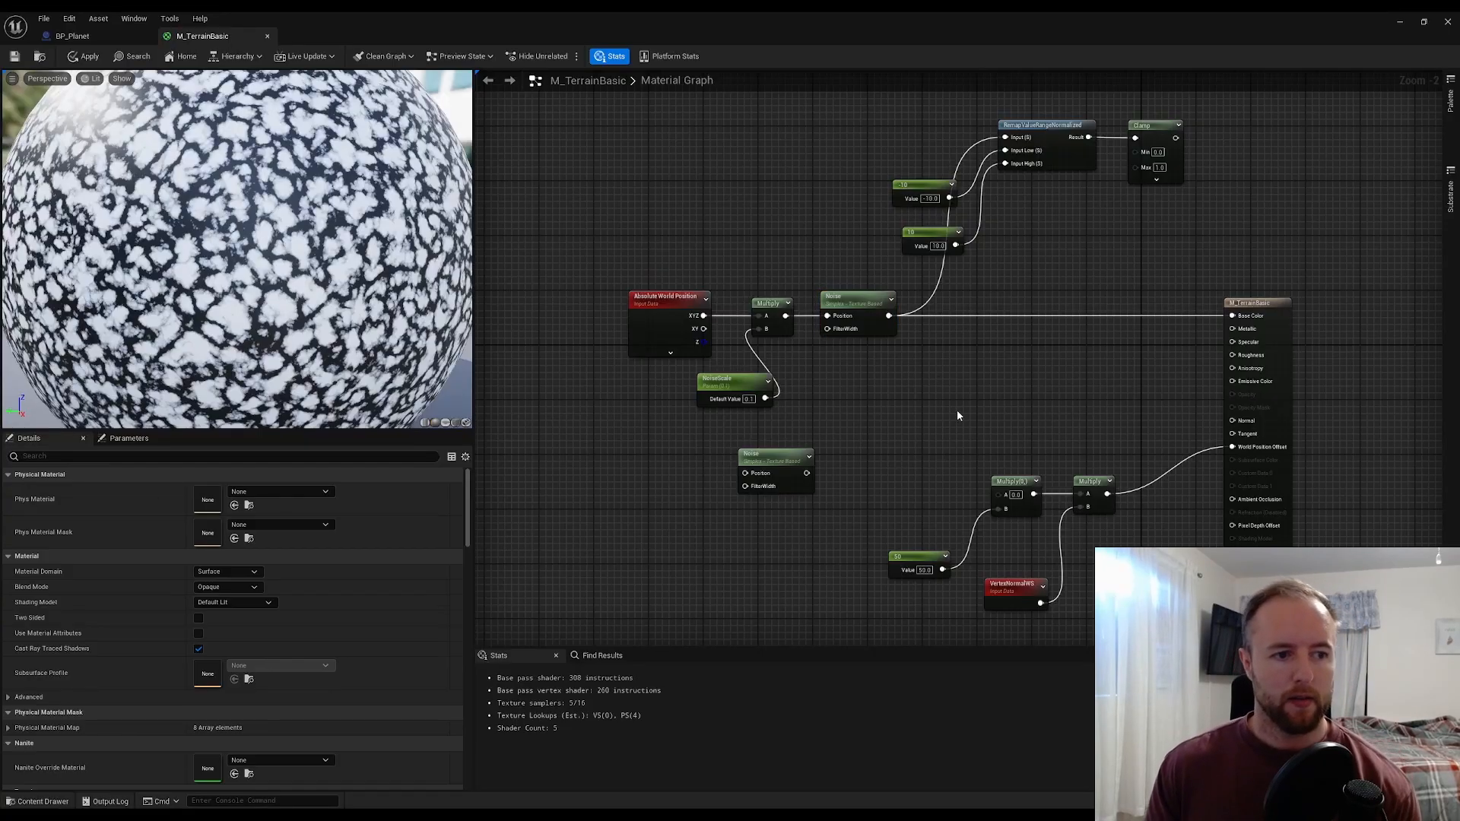
click(776, 316)
click(879, 454)
right_drag(859, 448, 962, 394)
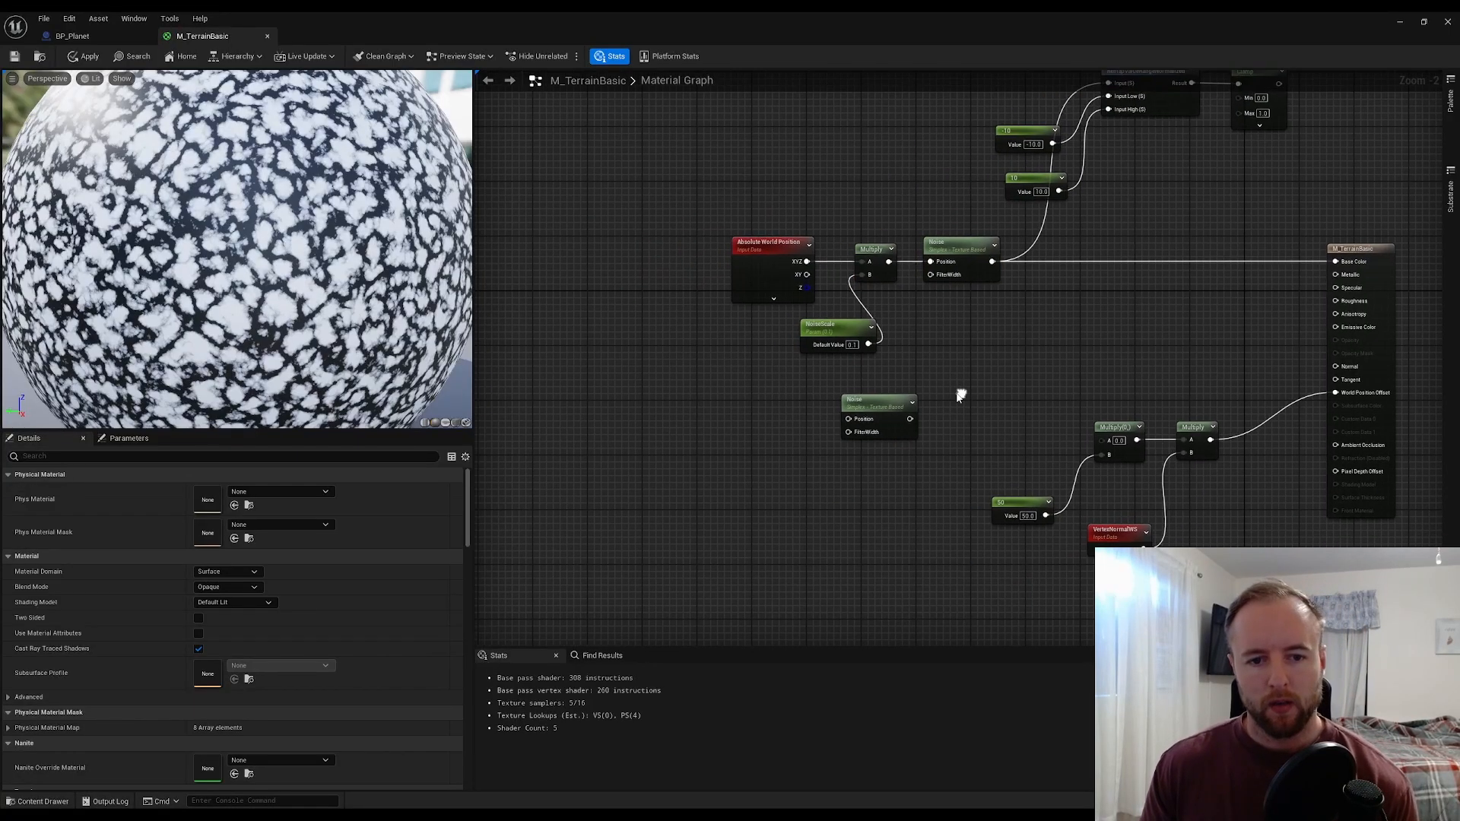
drag(864, 406, 930, 403)
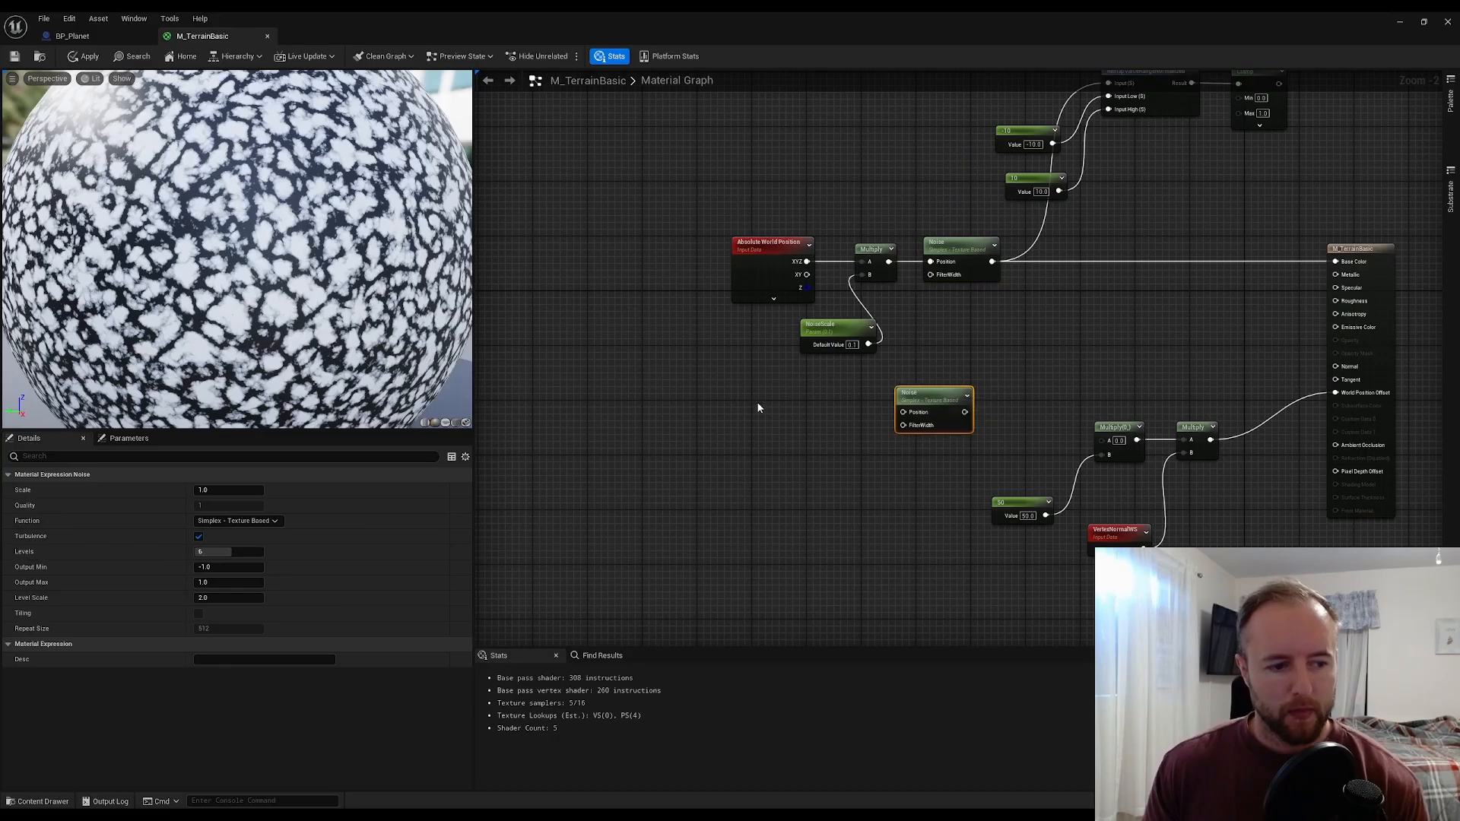
right_drag(1098, 409, 986, 381)
drag(1105, 499, 1010, 420)
click(808, 366)
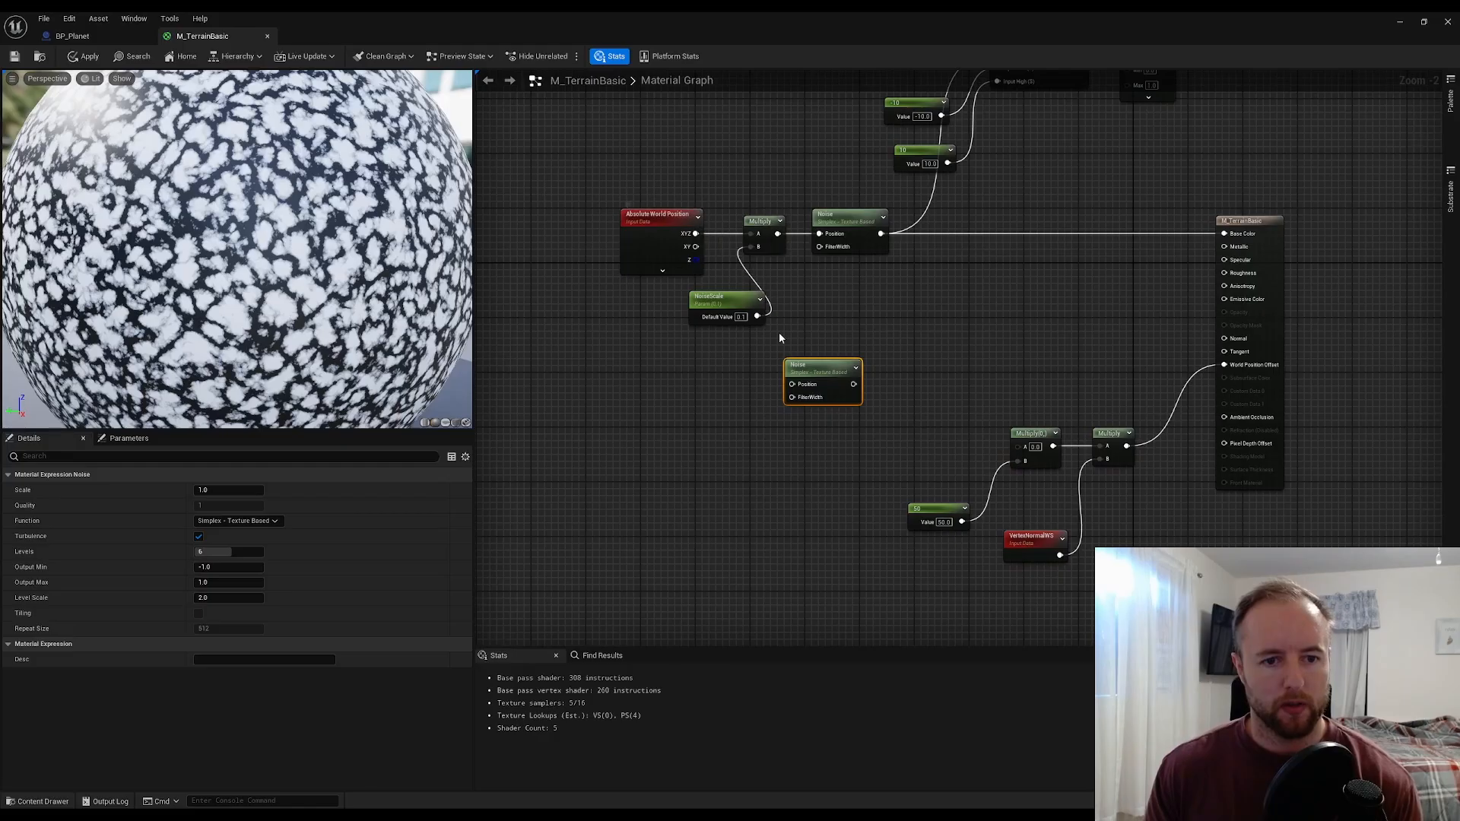
- Add a second Multiply node below the NoiseScale parameter, with Absolute World Position's XYZ output feeding its A input
drag(776, 338, 756, 248)
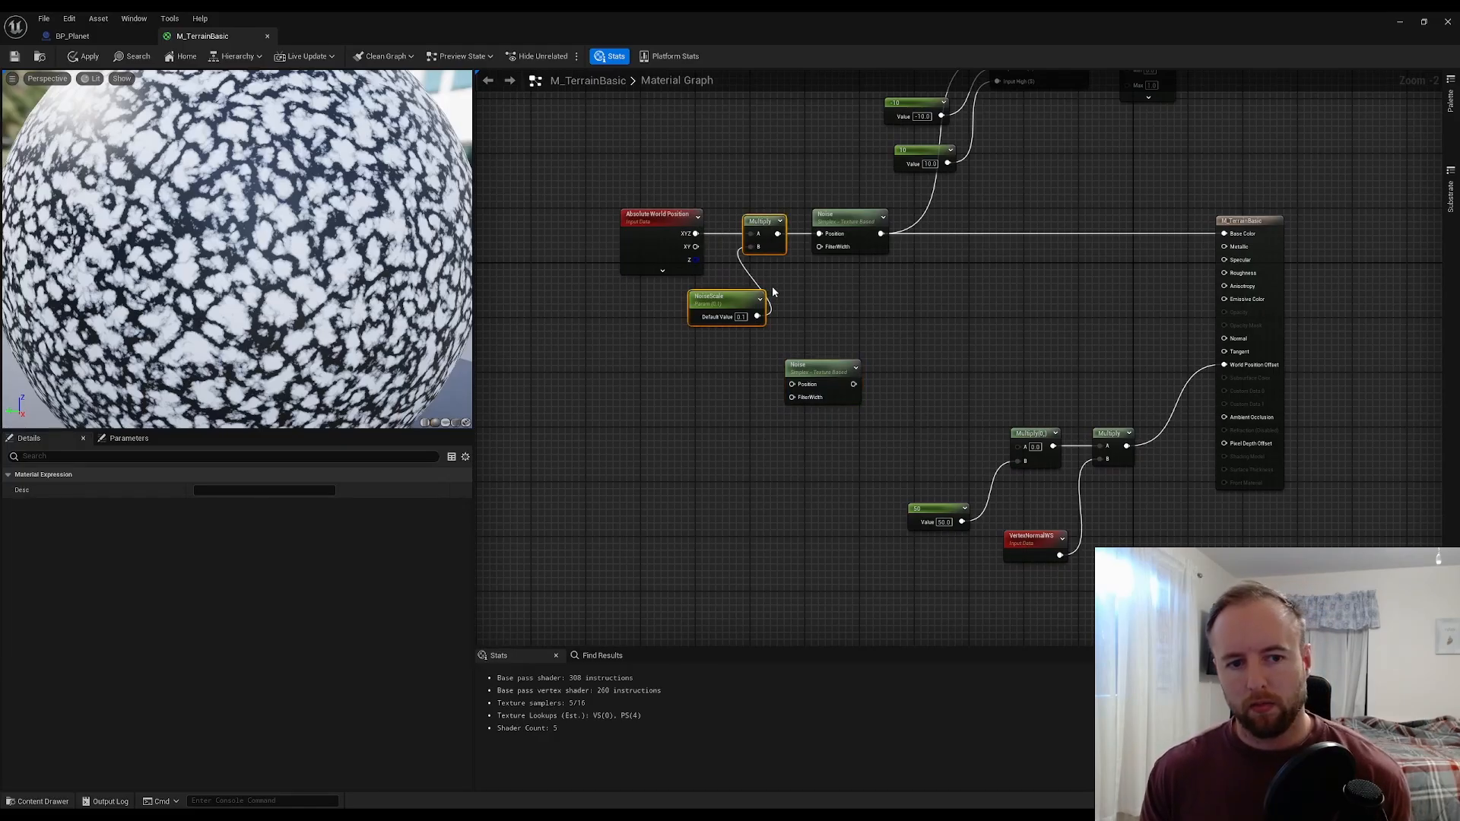
click(777, 274)
drag(778, 269, 703, 386)
key(ctrl+v)
click(717, 368)
click(715, 426)
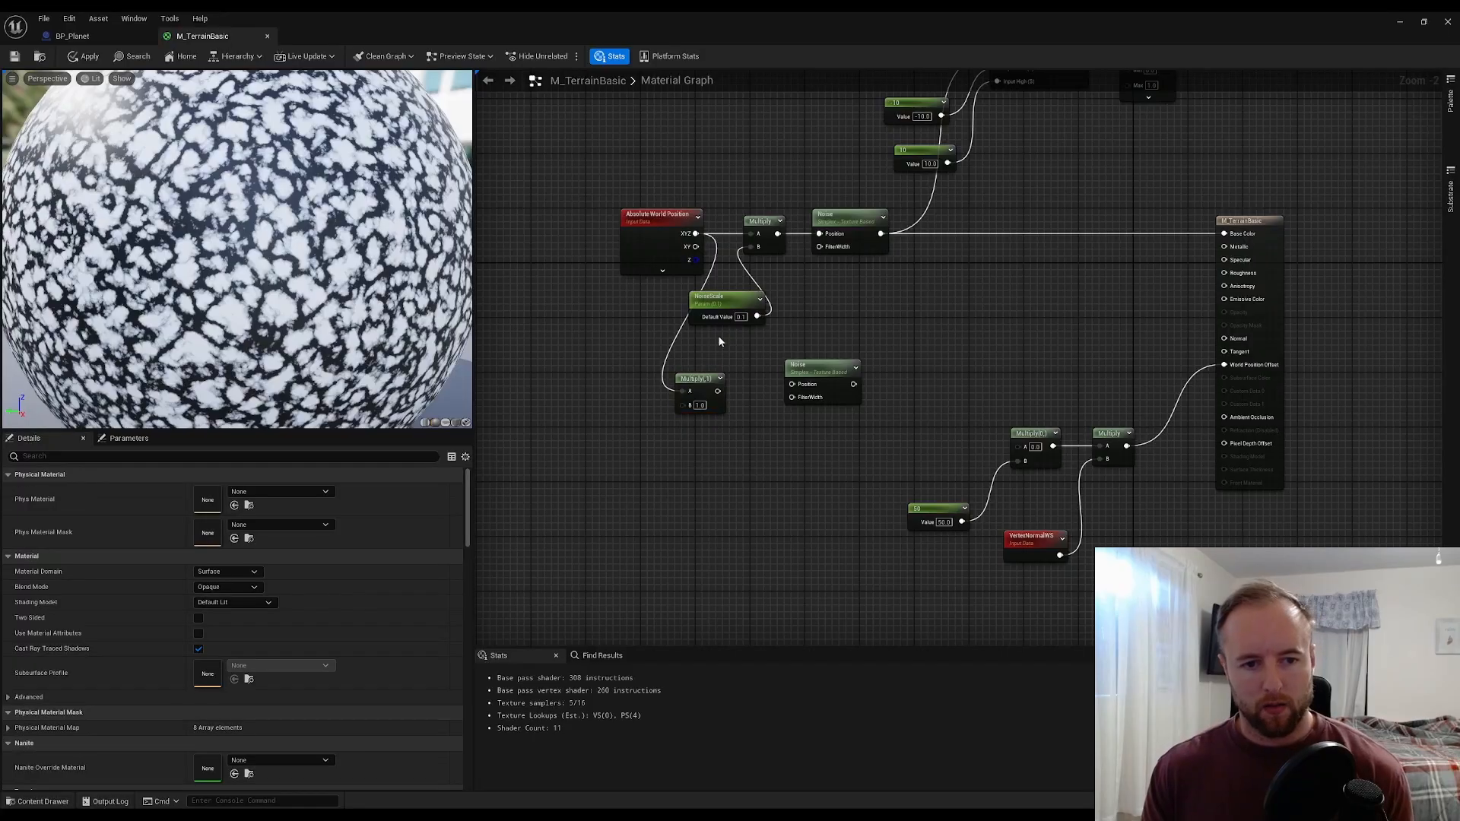
- Create a scalar parameter named NoiseDetailScale below the second Multiply node and connect it to that node's B input
click(681, 514)
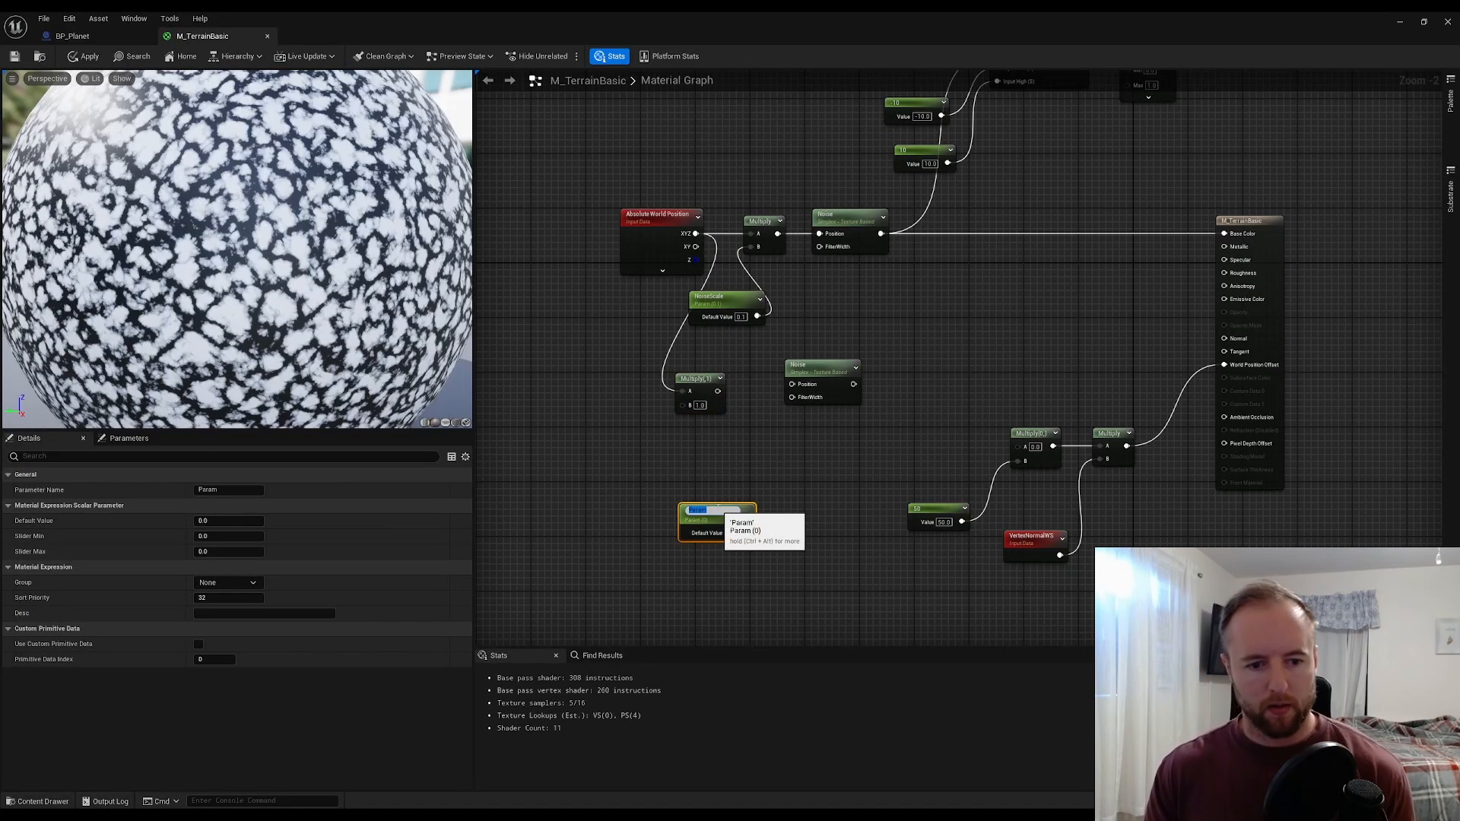
text(Nois)
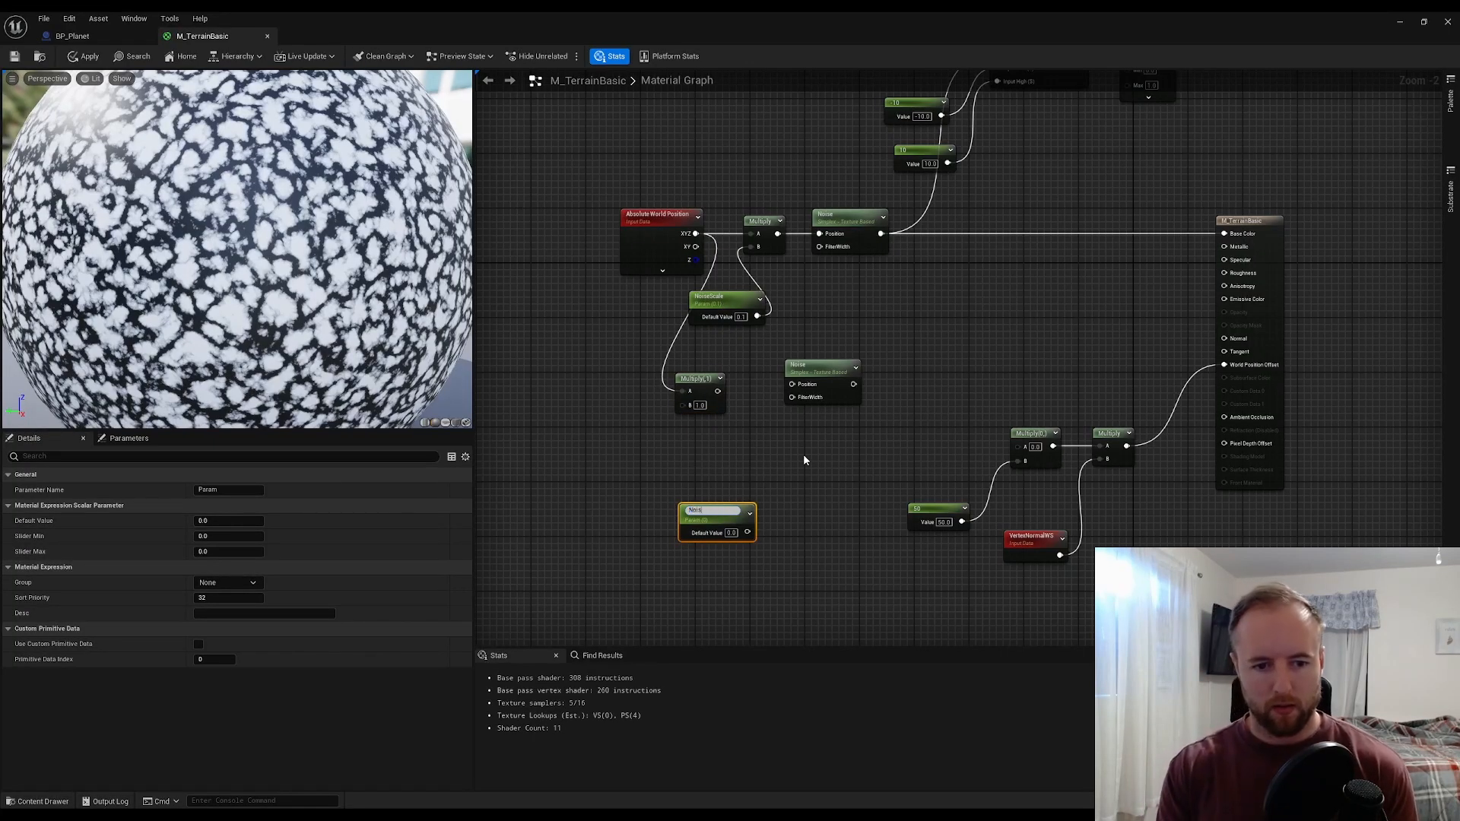
text(eDetailSc)
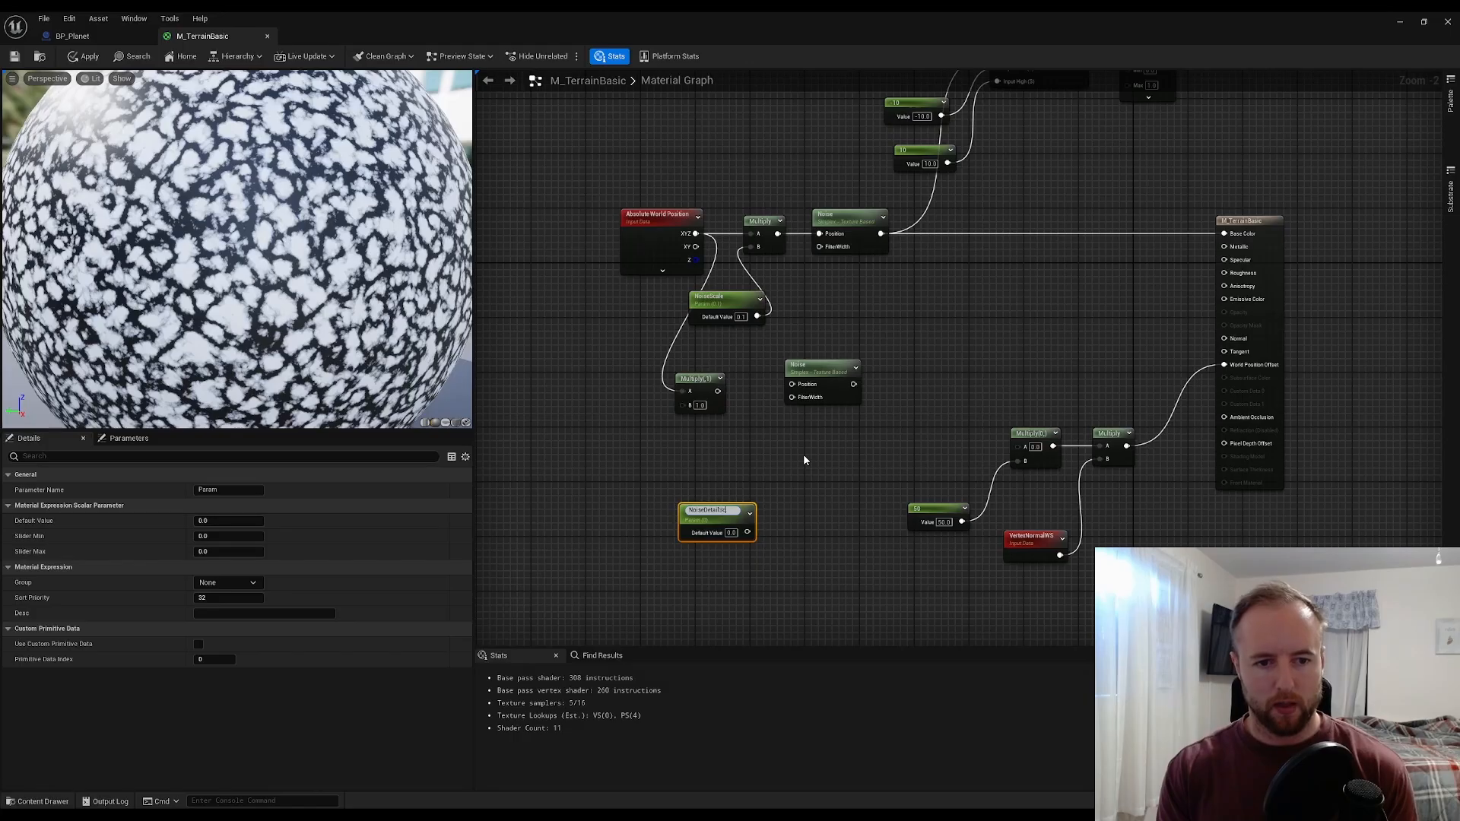
text(ale)
key(Return)
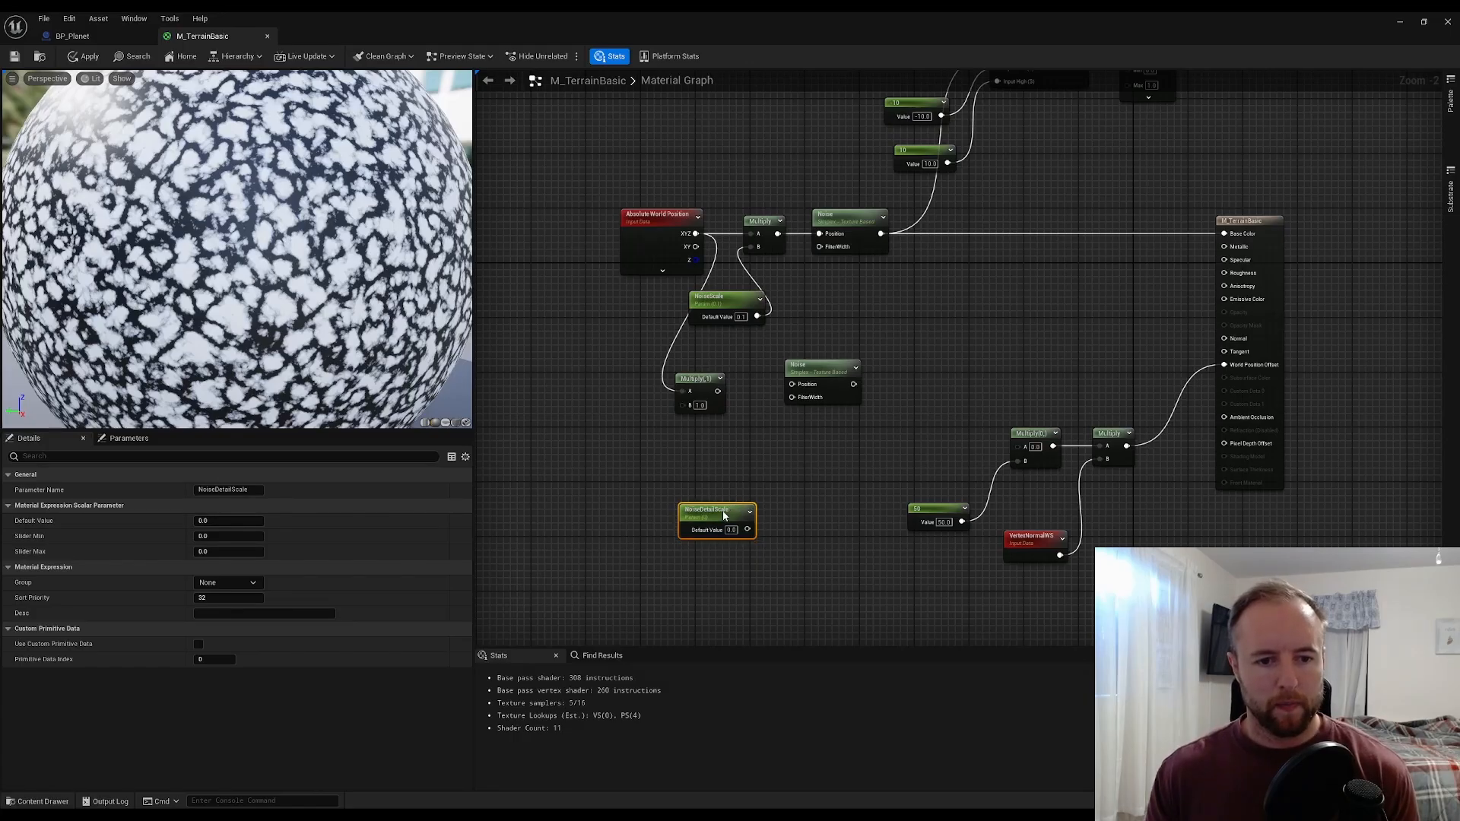
drag(724, 515, 683, 404)
click(737, 449)
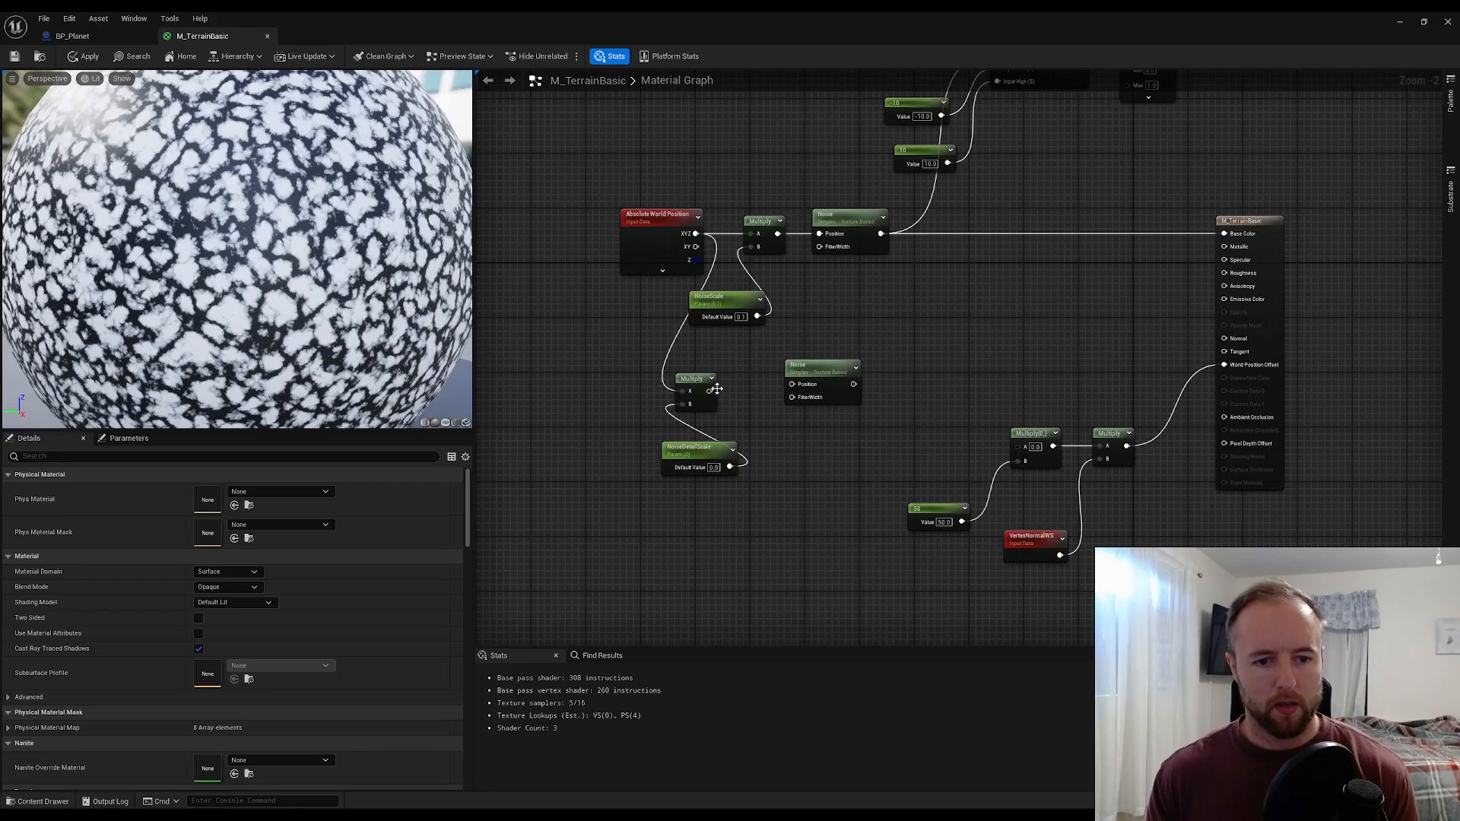
- Try NoiseScale default values of 0.05 and 0.25, settle on 0.025, and check the preview sphere
click(730, 303)
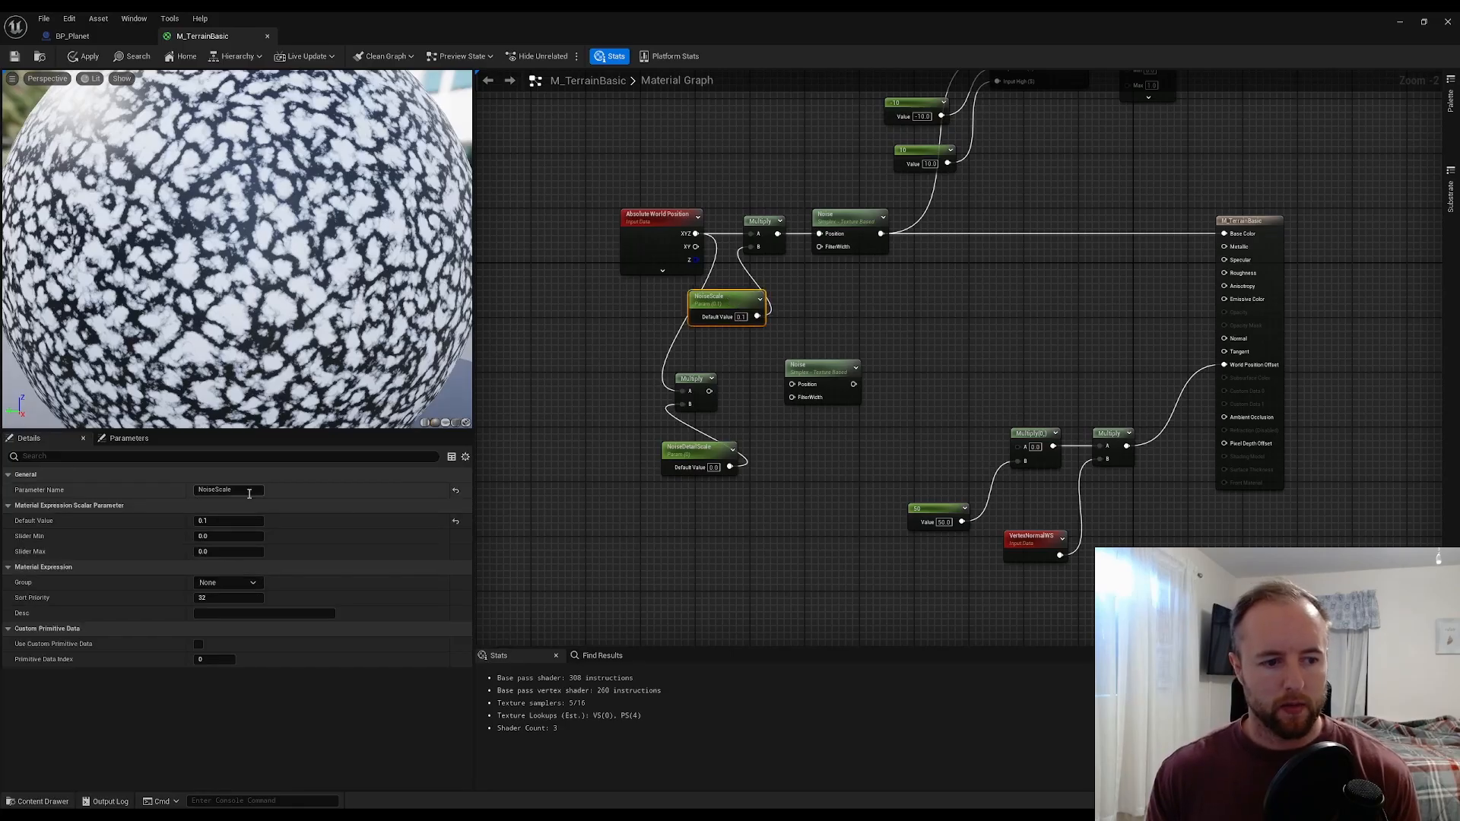
click(231, 520)
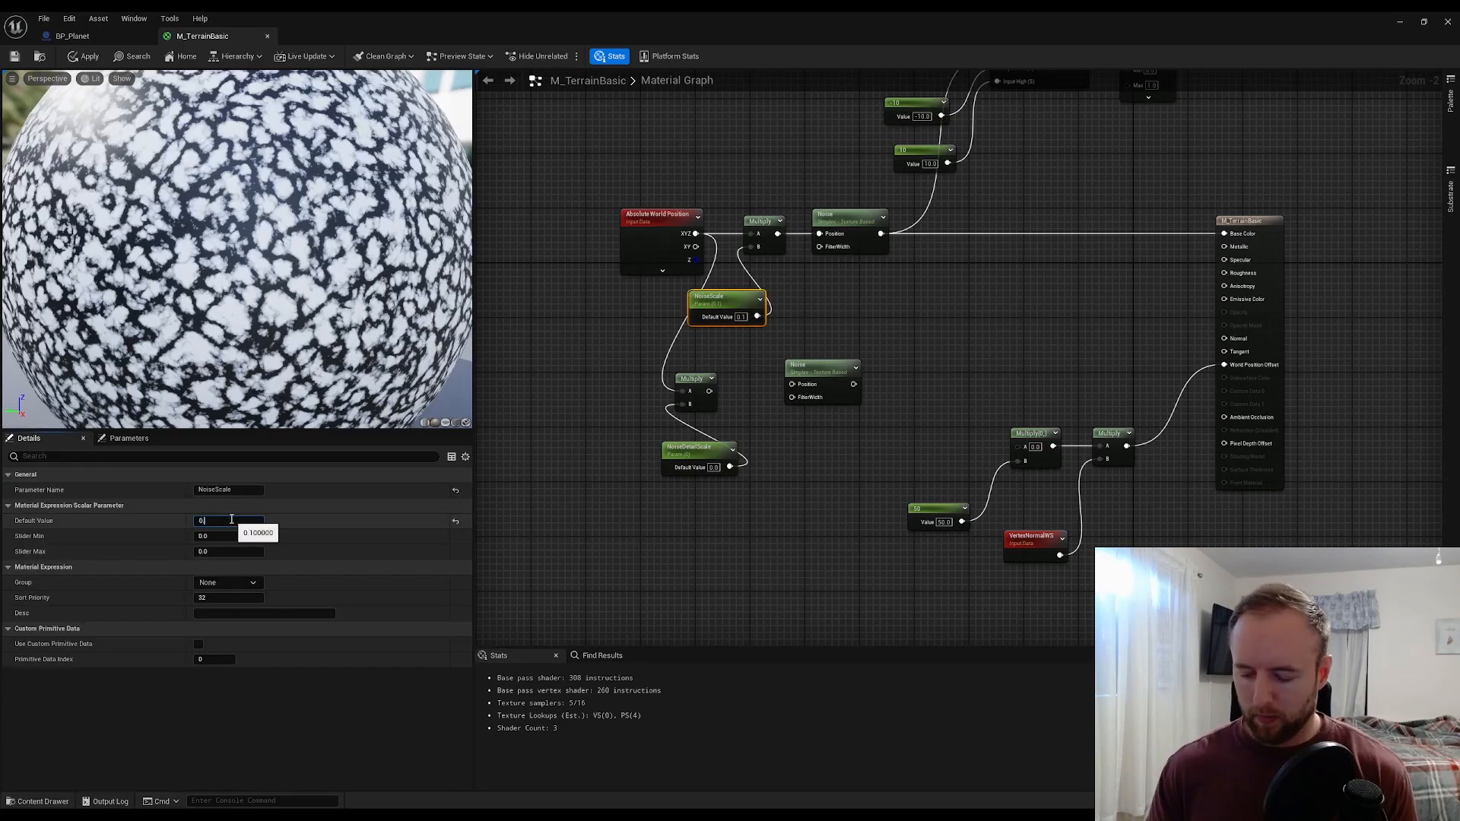
key(Return)
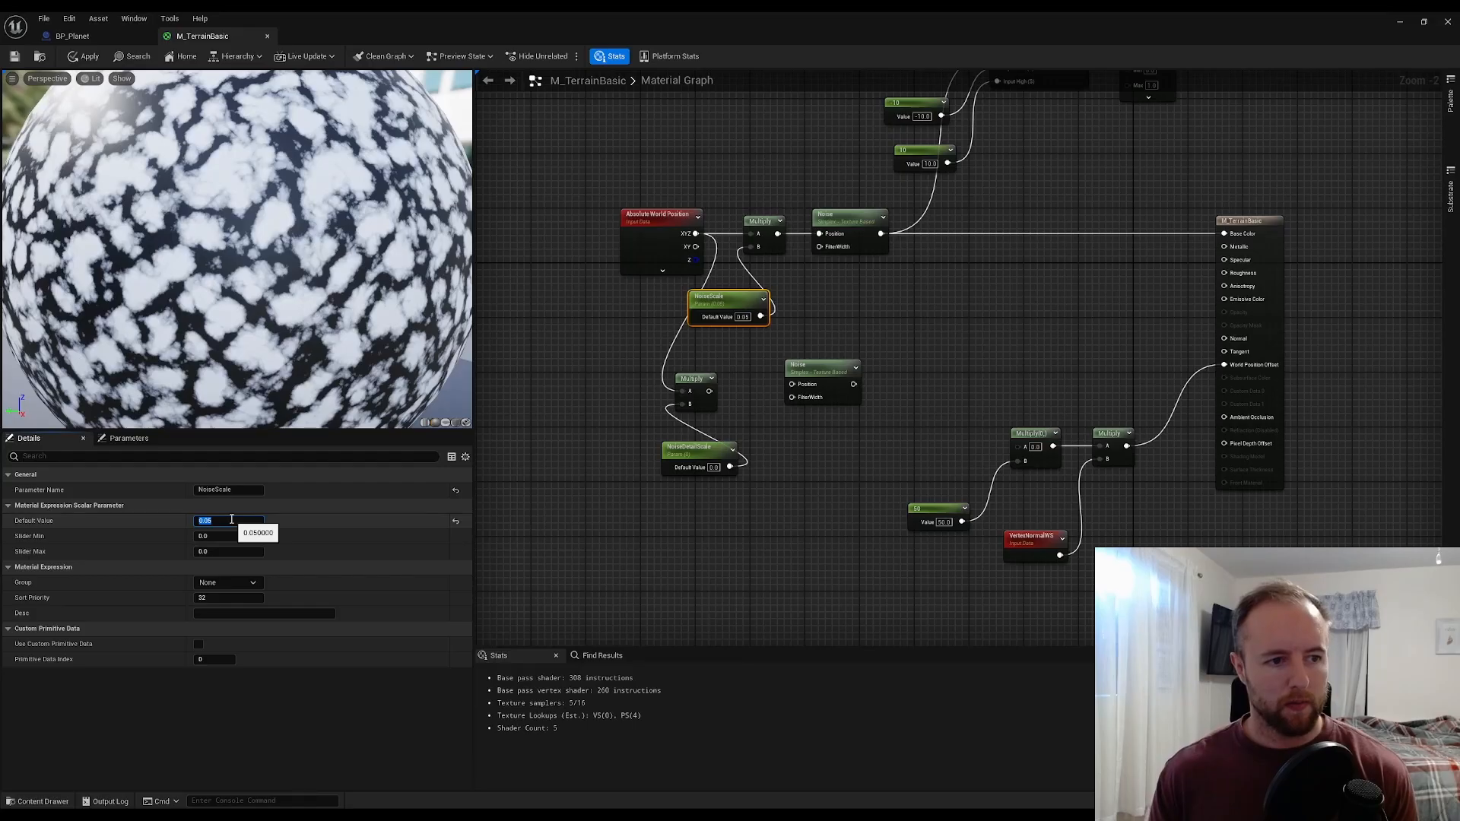
text(0.25)
key(Return)
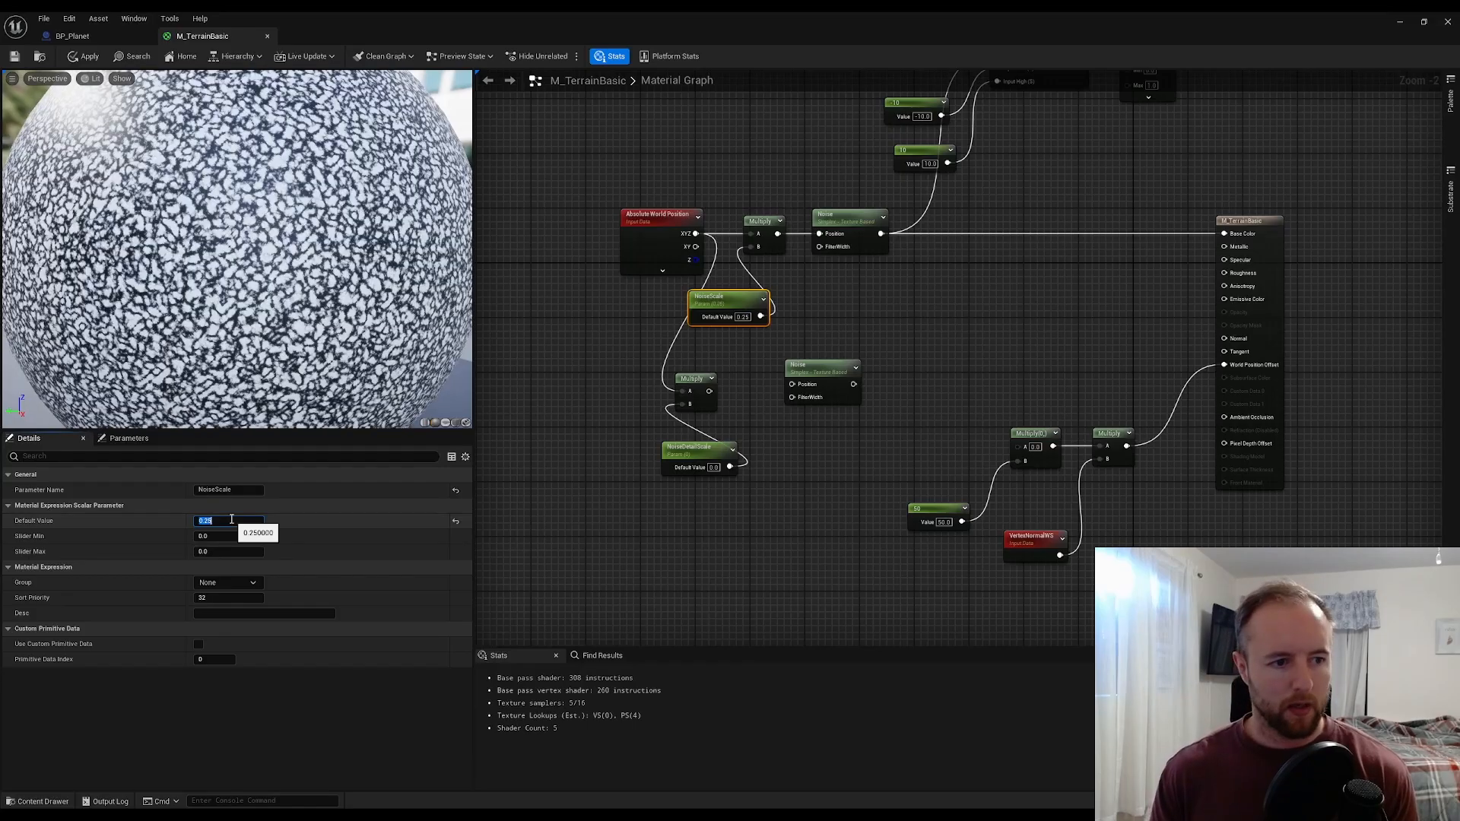
text(0.0)
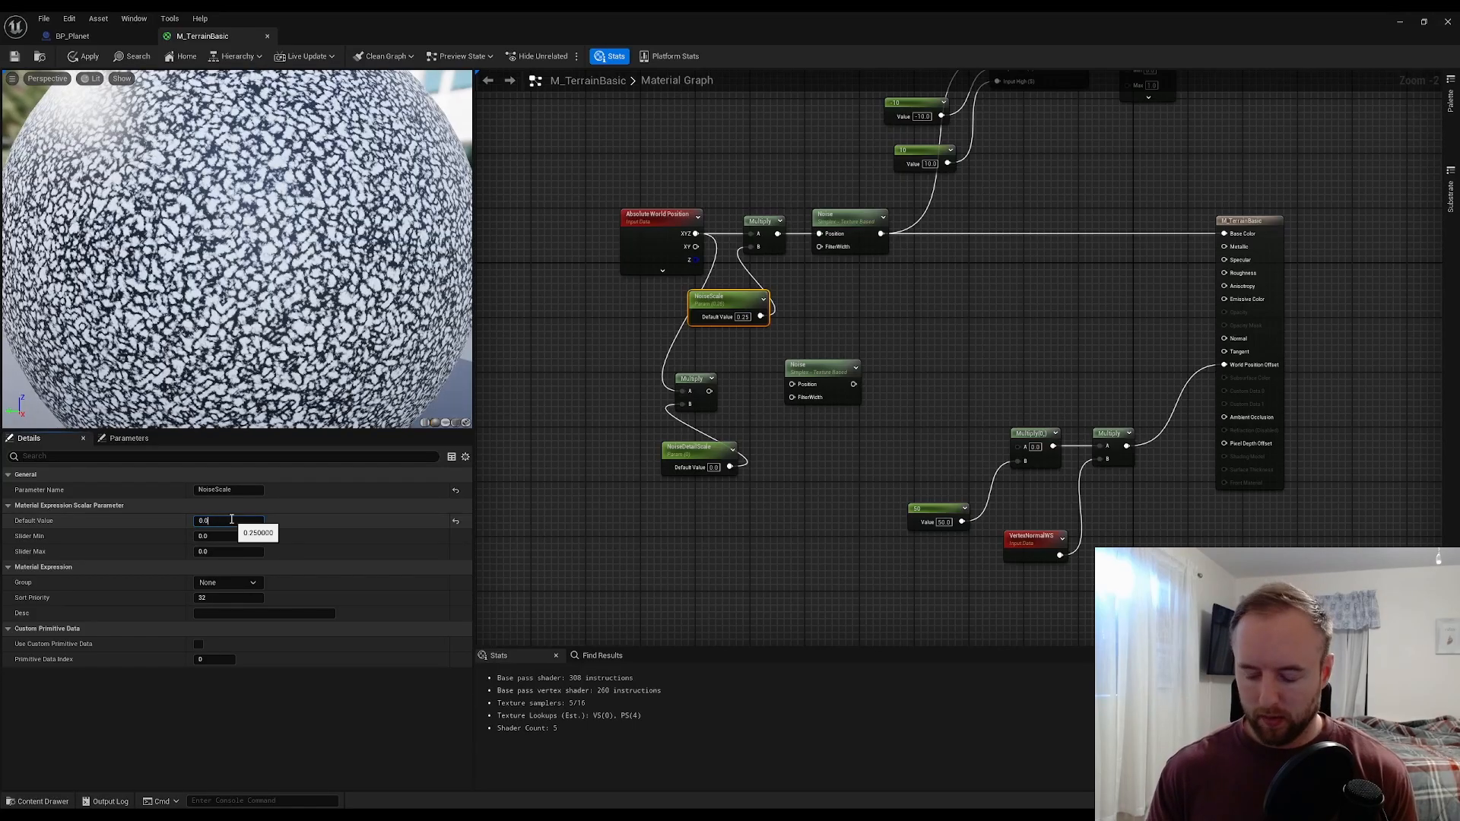
text(25)
key(Return)
scroll(271, 289, down, 5)
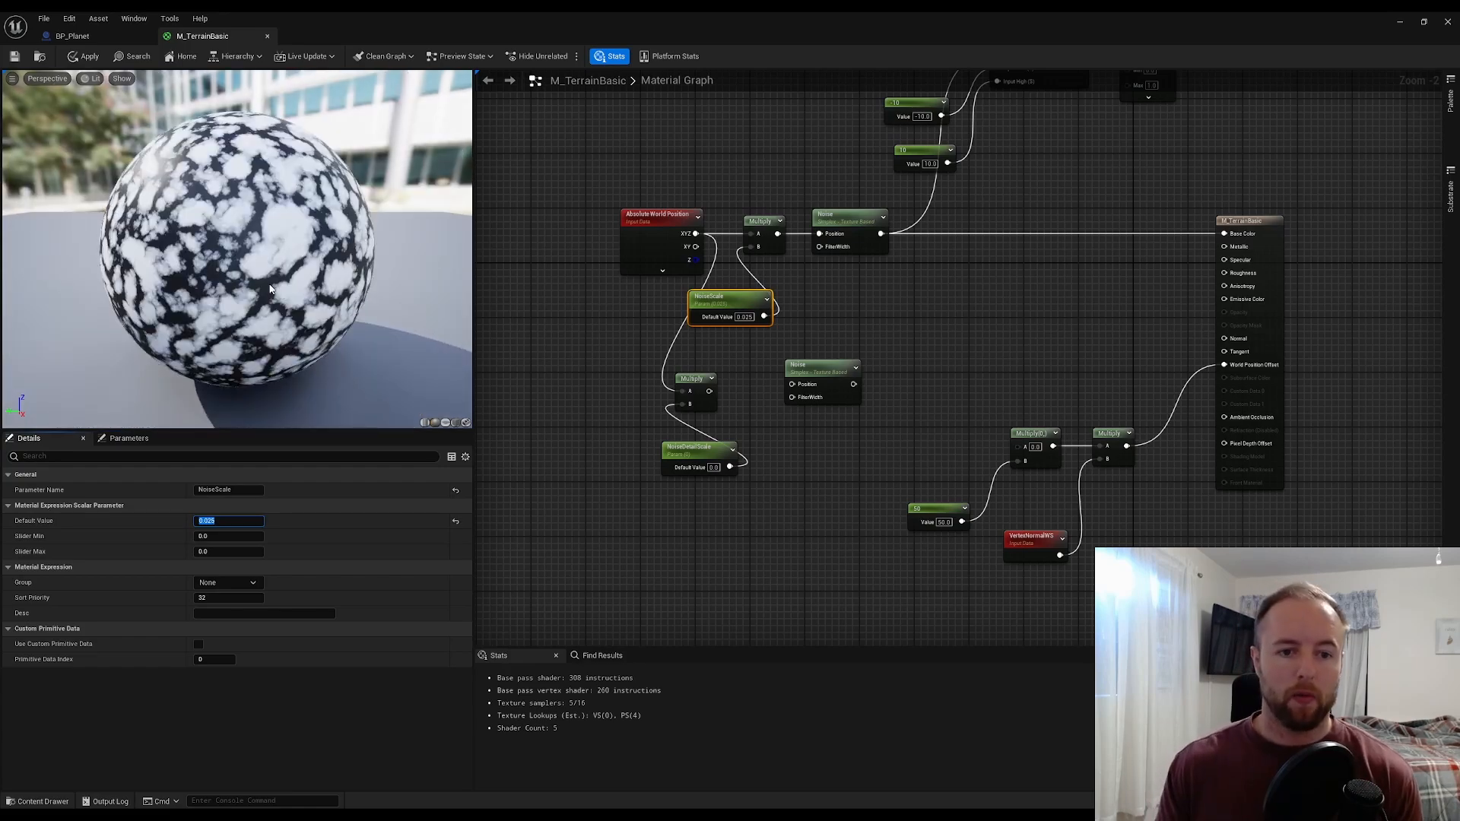
- Save the material, check the planet in the level viewport, and return to the maximized material graph
click(14, 55)
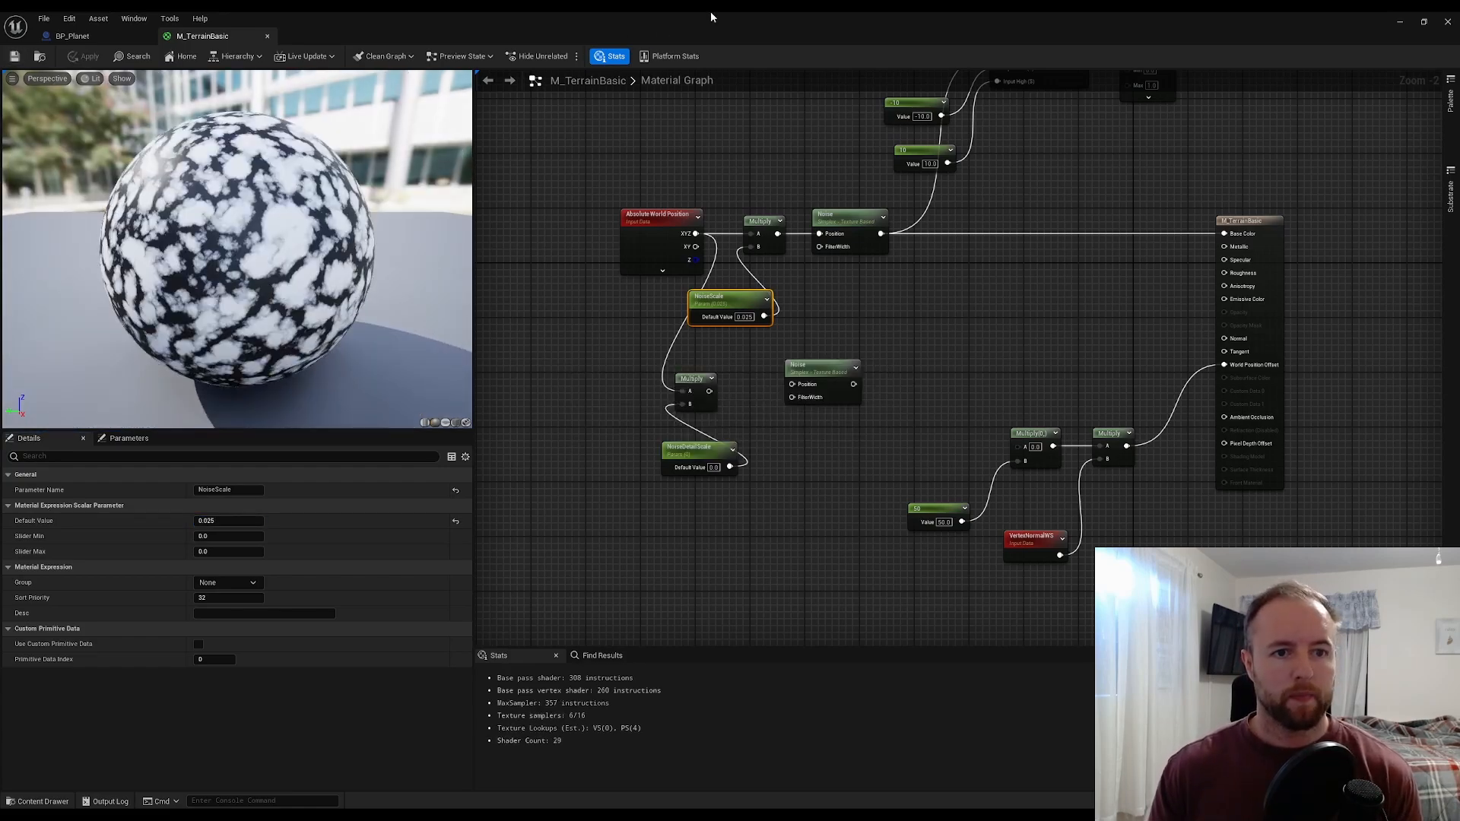
drag(711, 17, 924, 432)
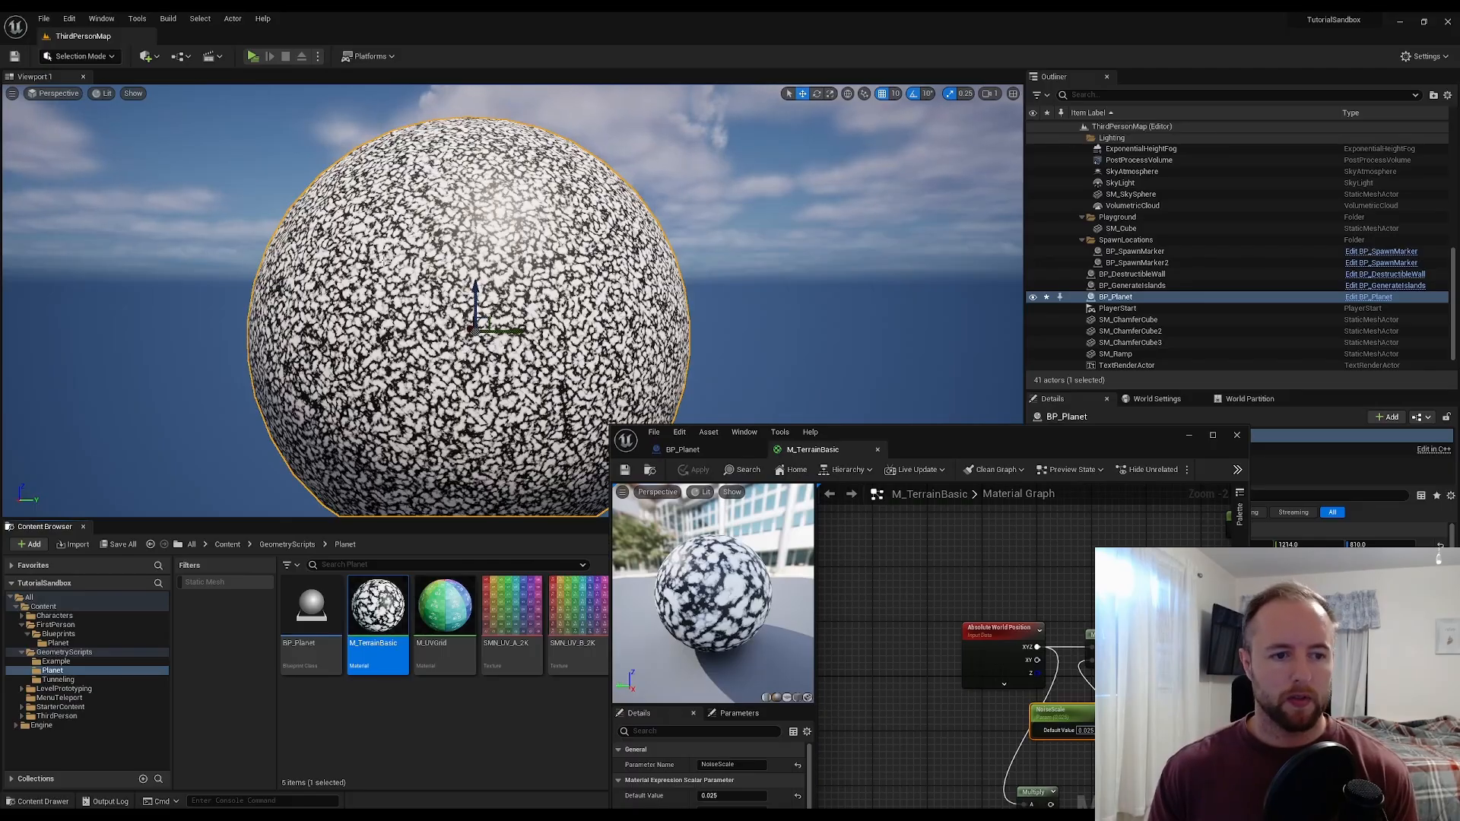
drag(990, 441, 1010, 196)
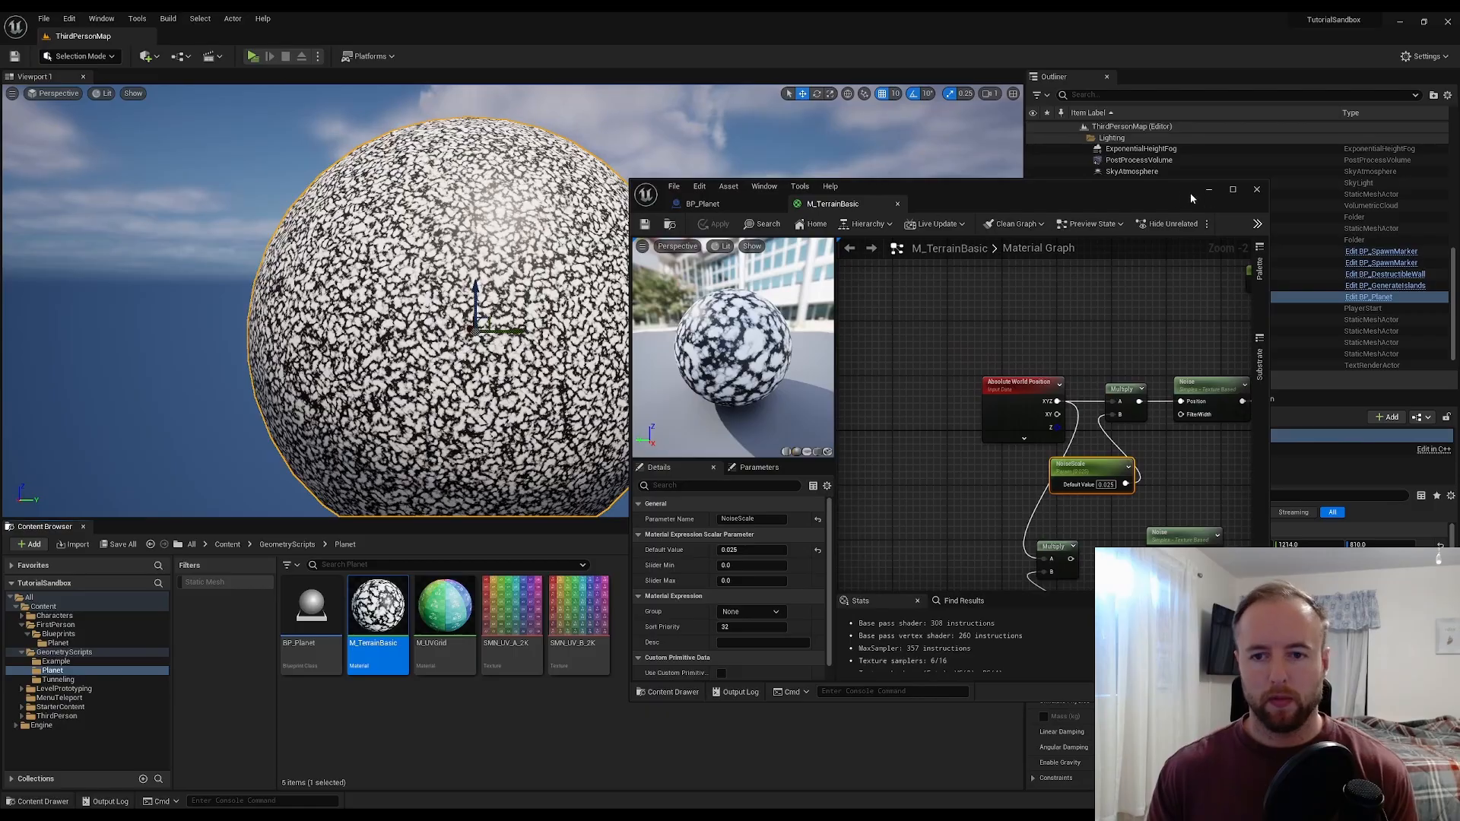
double_click(1169, 191)
click(823, 419)
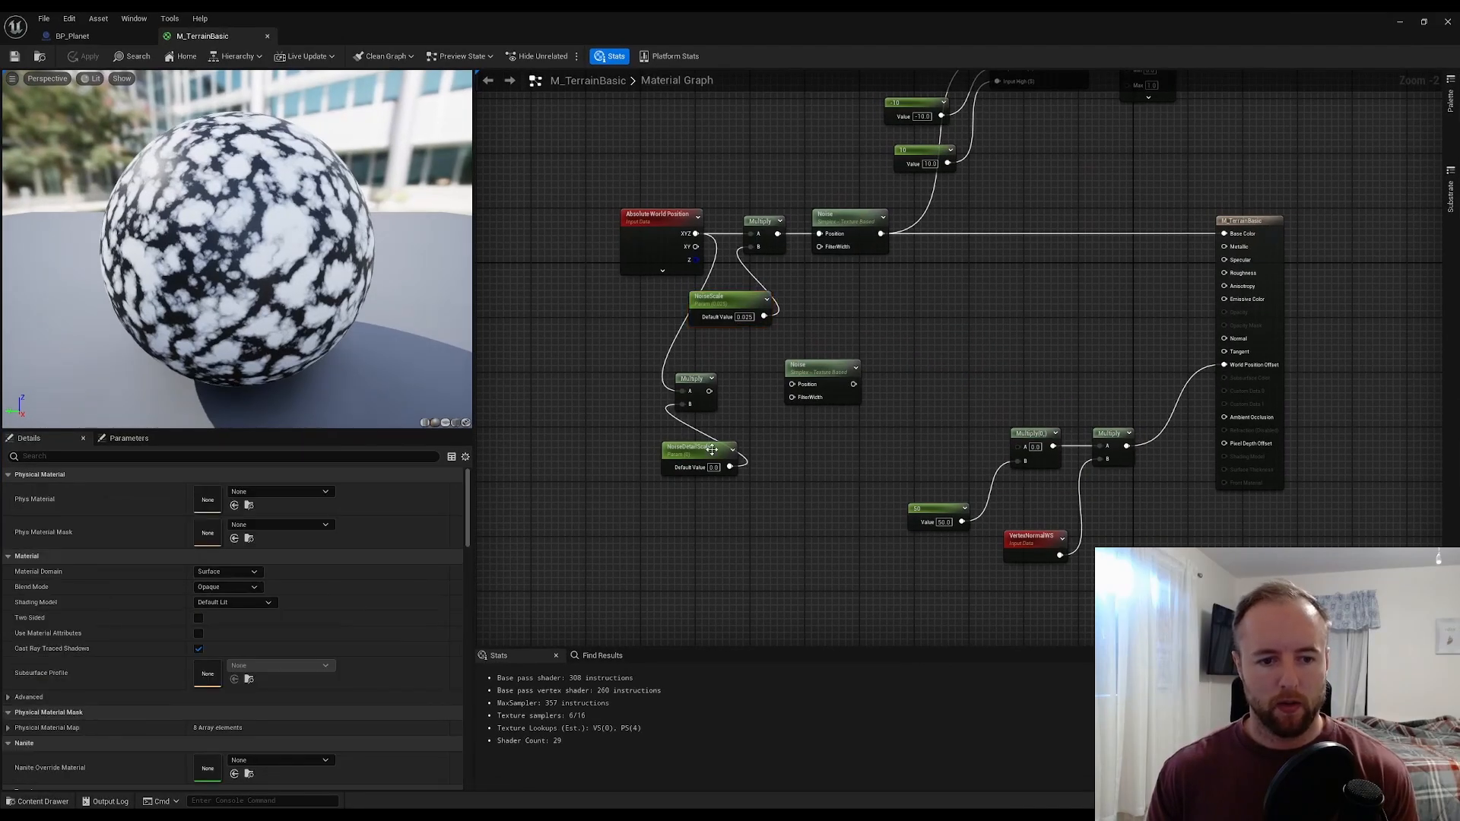
- Set NoiseDetailScale's default value to 1 and connect the second Multiply's output to the Noise copy's Position input
drag(712, 450, 676, 443)
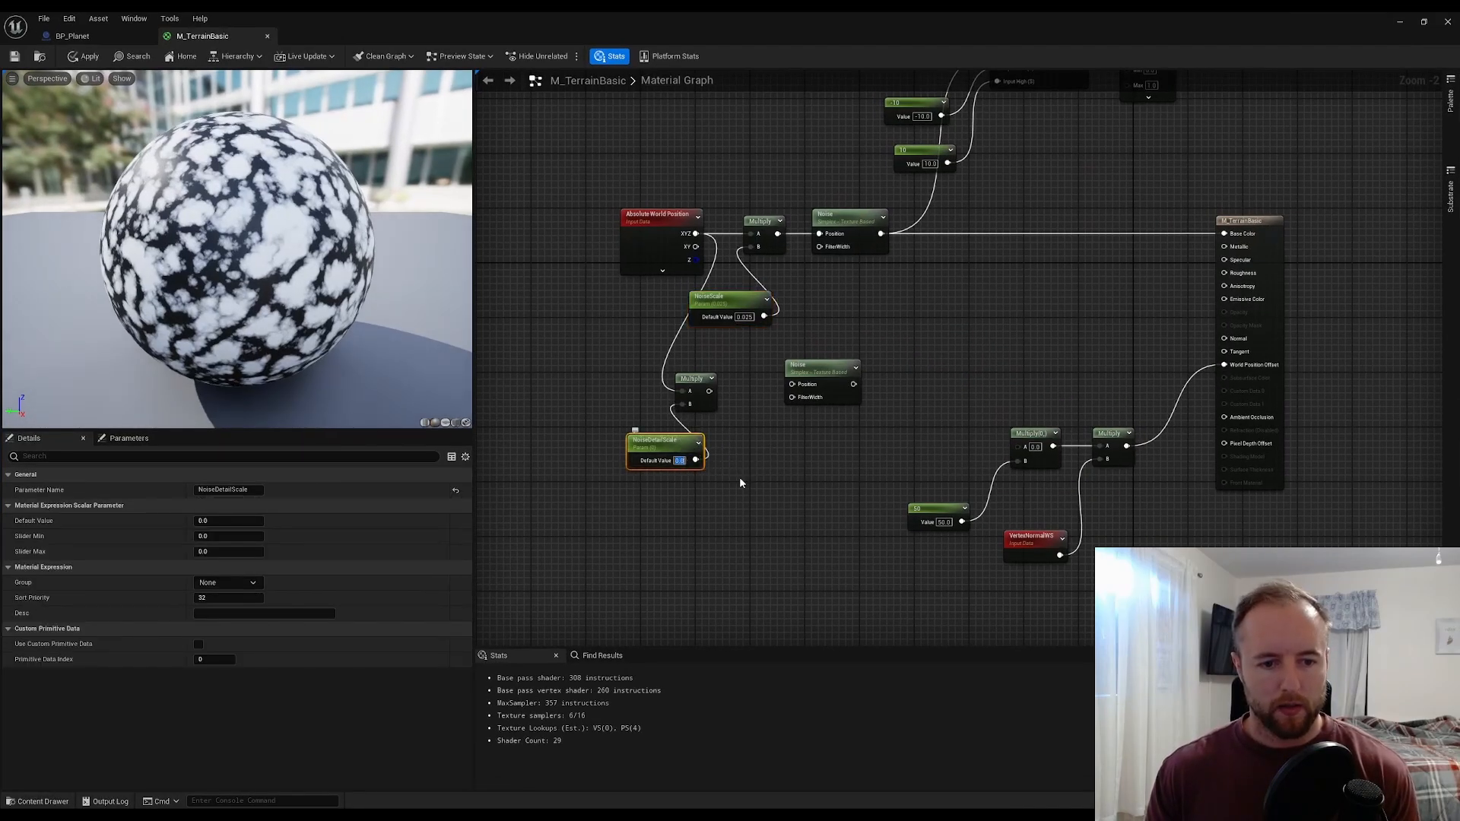
text(1)
key(Return)
click(762, 425)
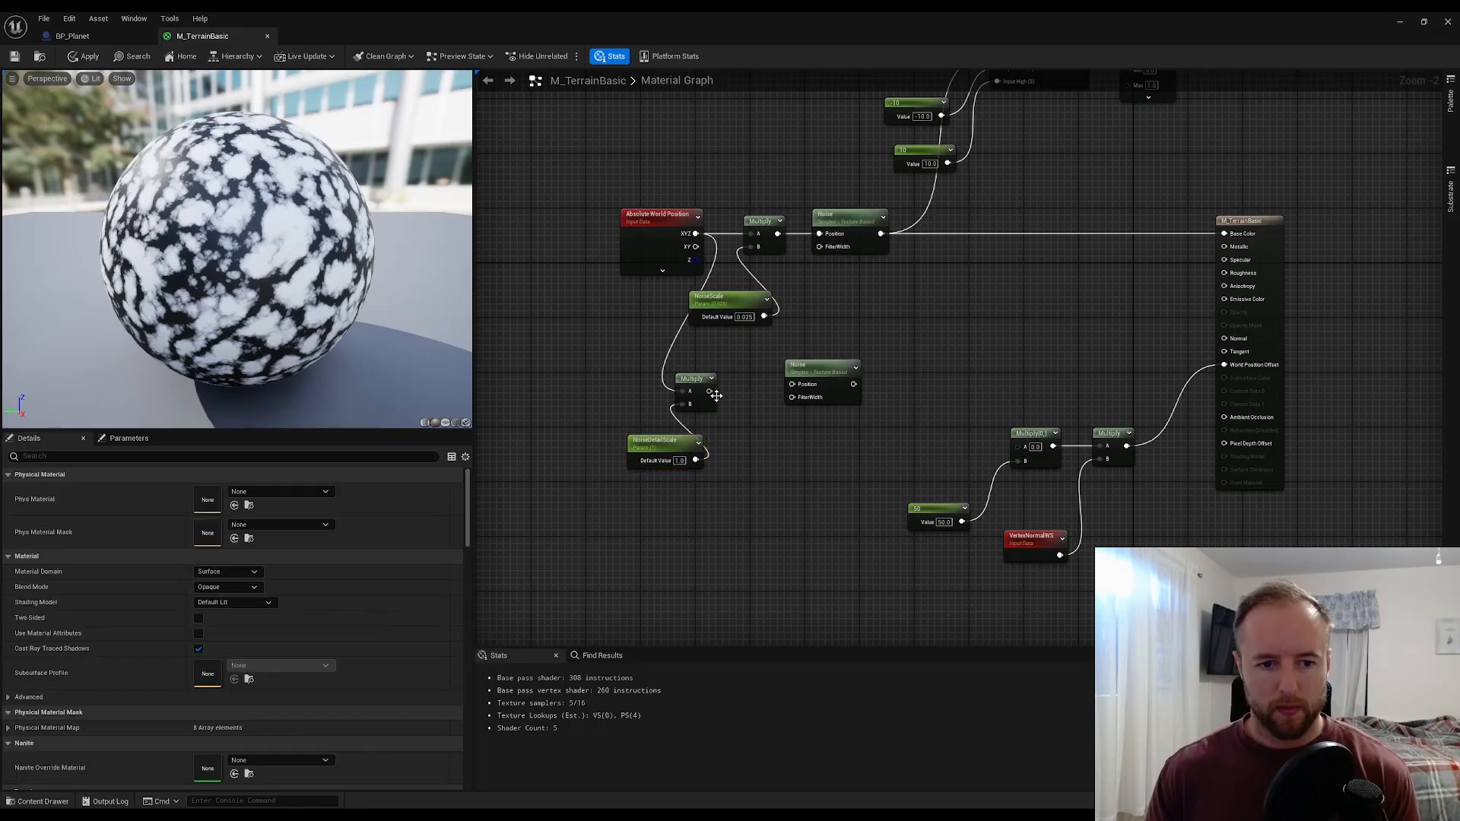
drag(709, 391, 822, 378)
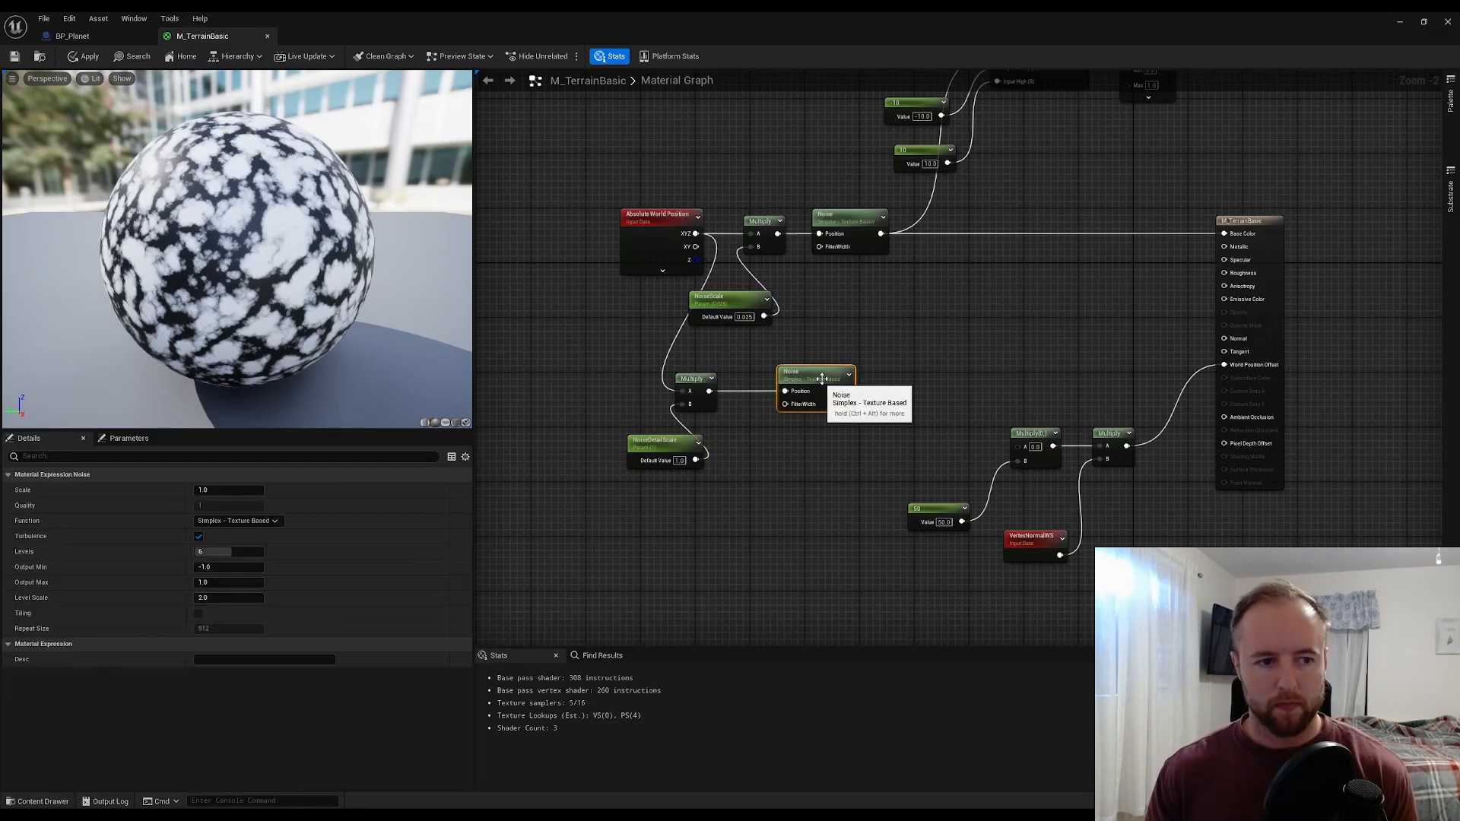
click(898, 337)
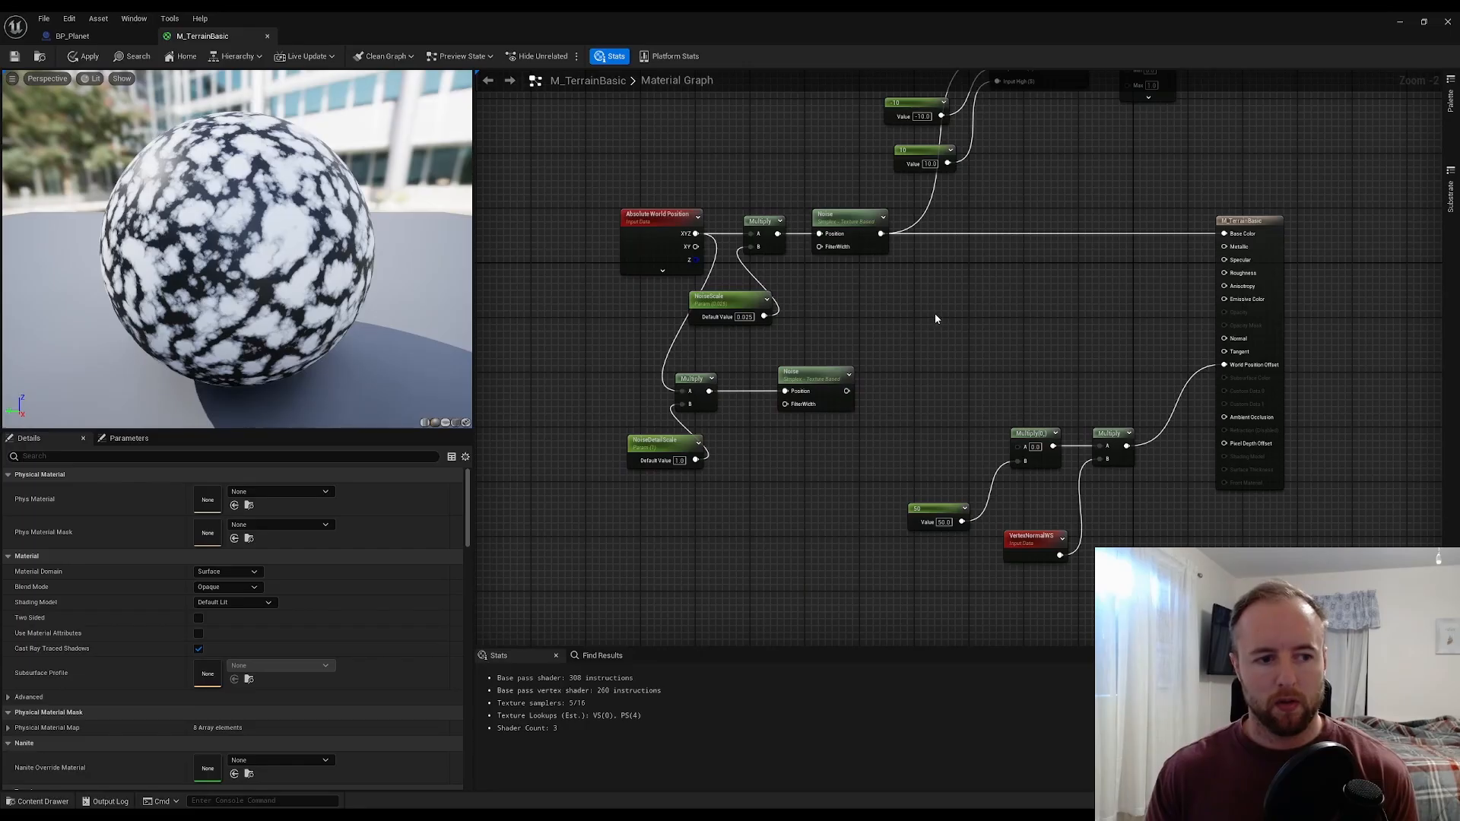
- Preview the Noise copy through Base Color and set NoiseDetailScale's default value to 0.1 after trying 0.5 and 0.25
click(838, 382)
drag(846, 391, 1224, 233)
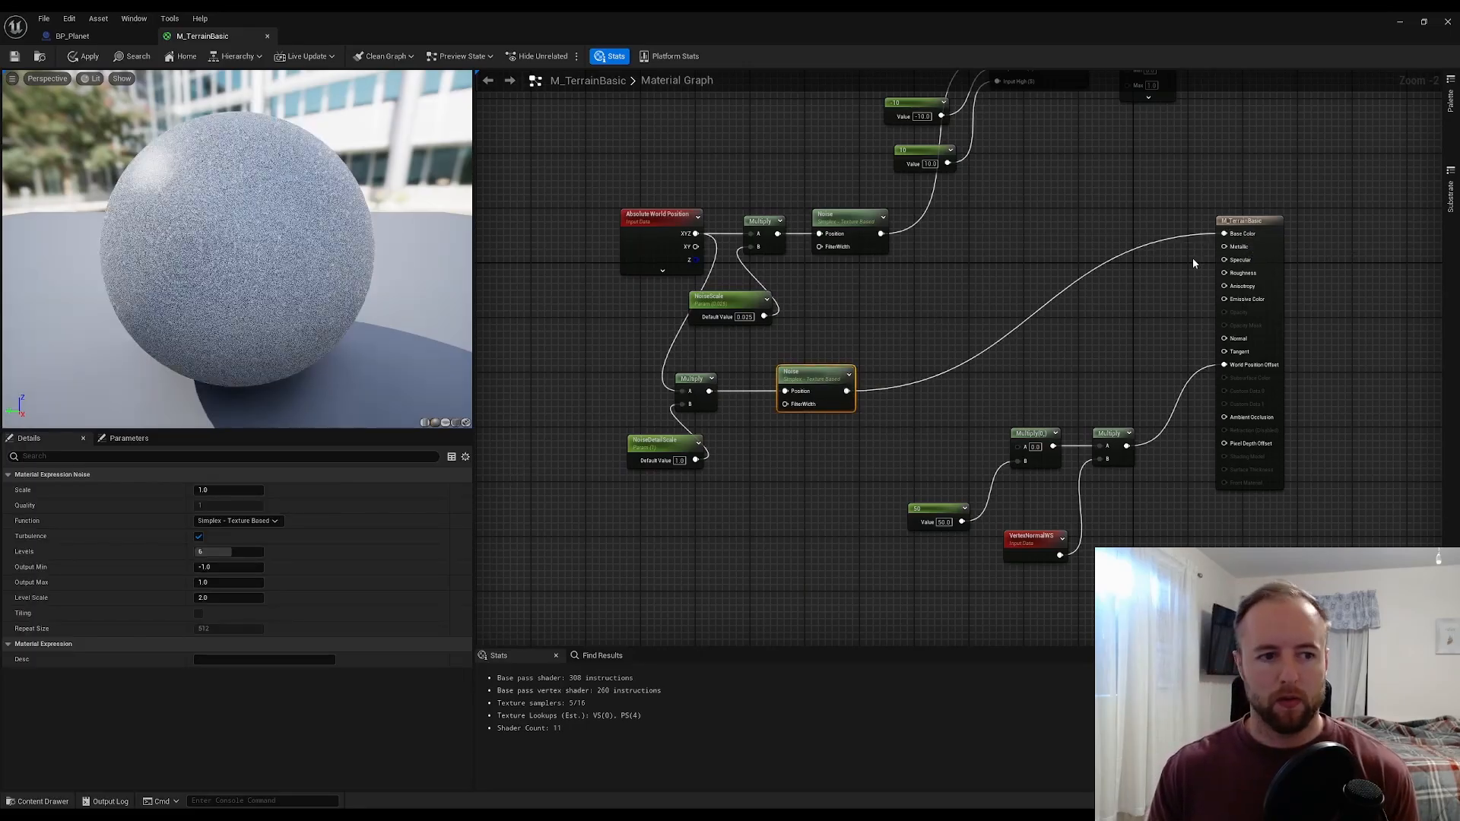
scroll(228, 186, up, 5)
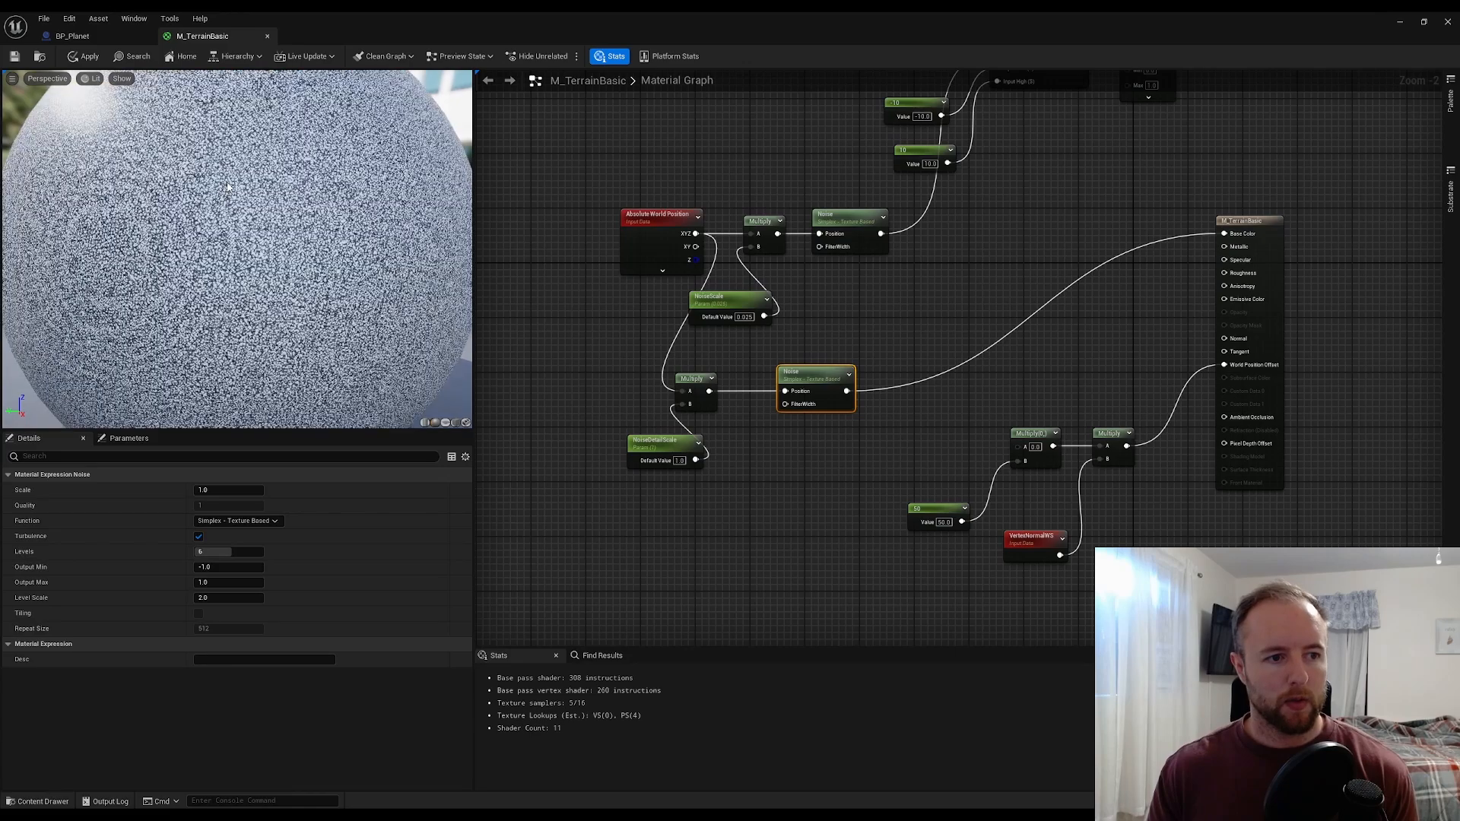
click(680, 461)
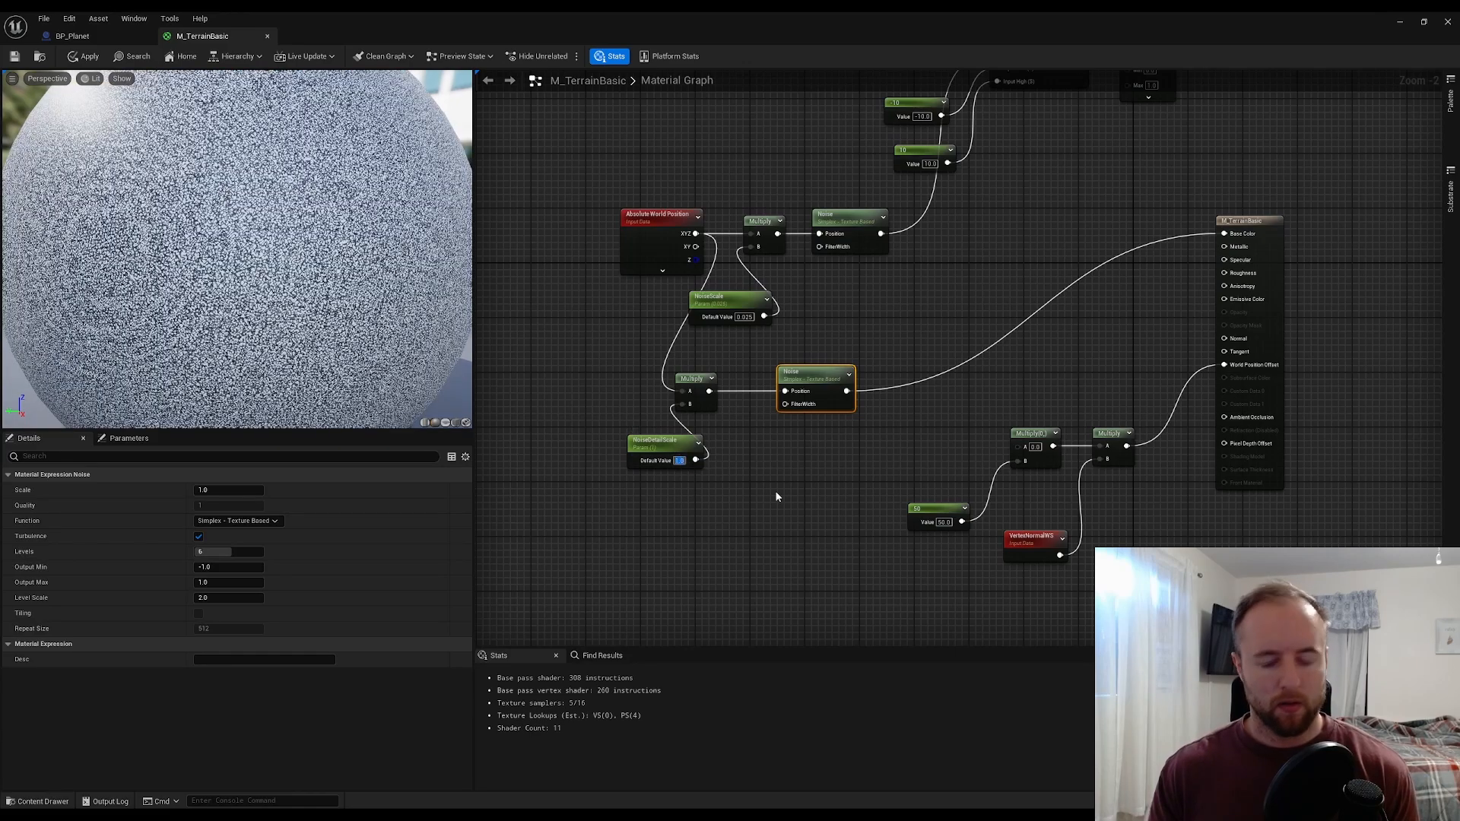
text(0.5)
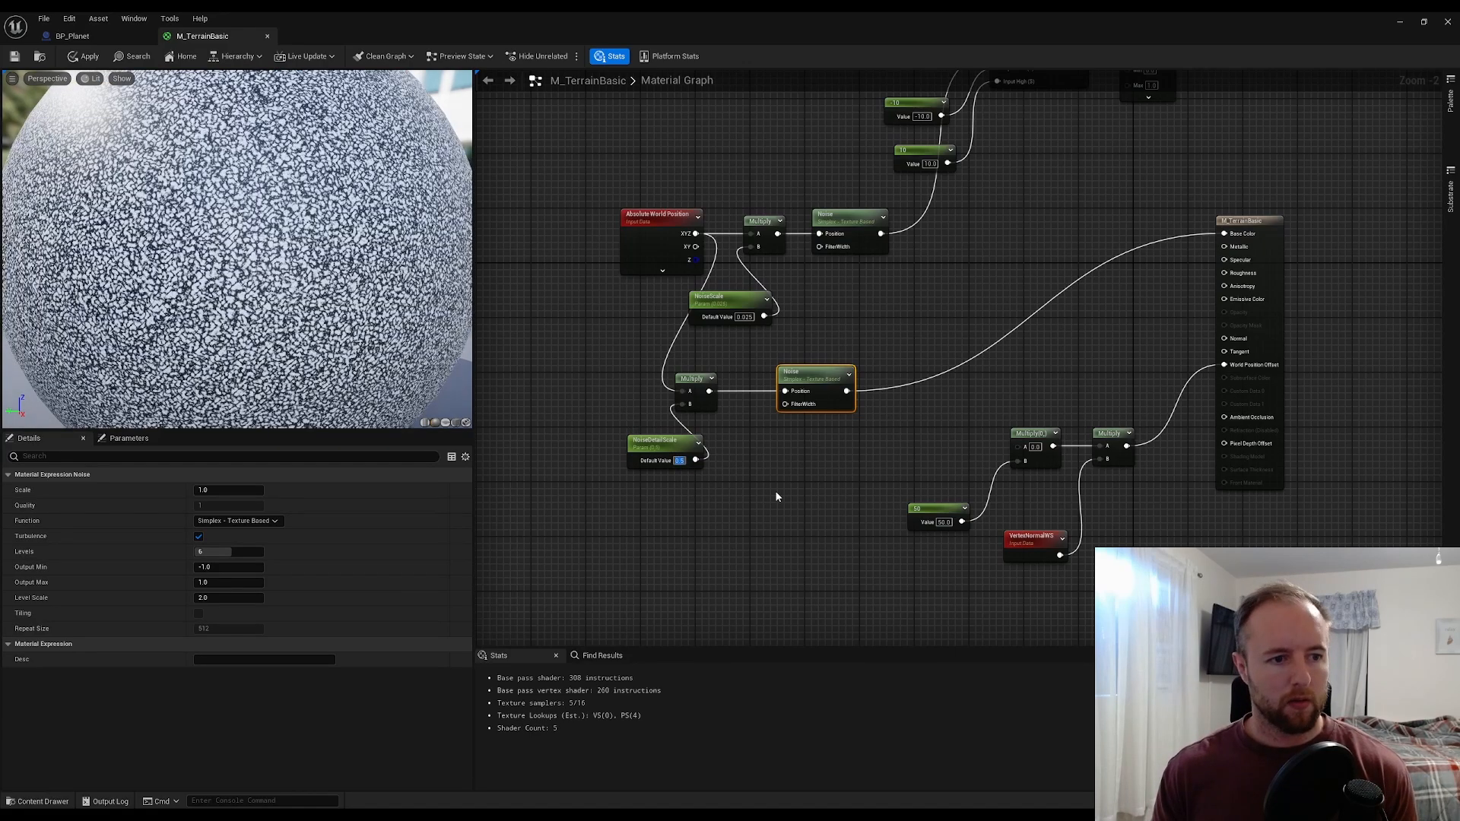
key(BackSpace)
text(25)
key(Return)
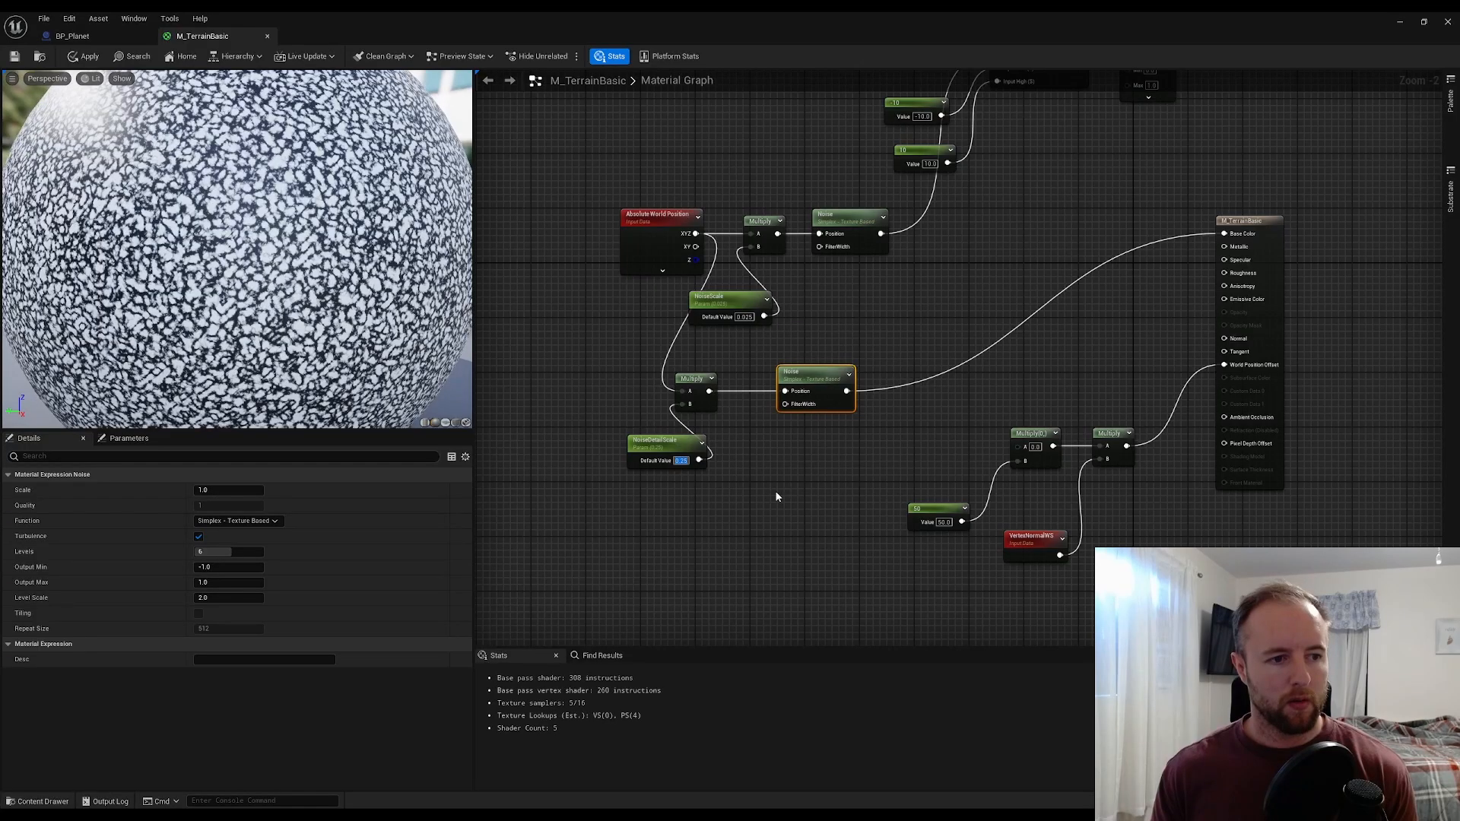
text(0.1)
key(Return)
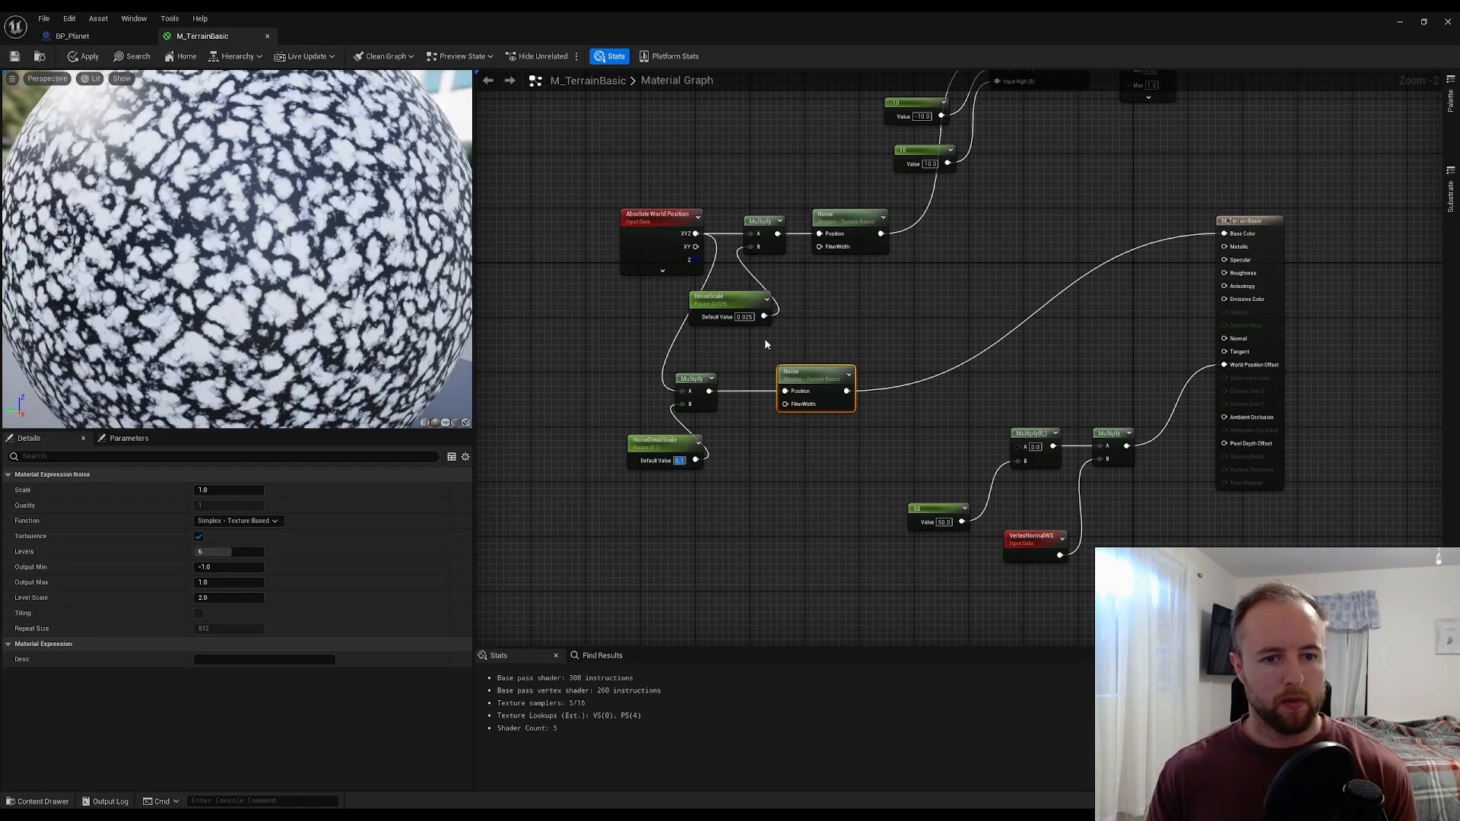
- Preview the original Noise through Base Color again, and combine both Noise outputs in an Add node feeding Base Color
click(847, 293)
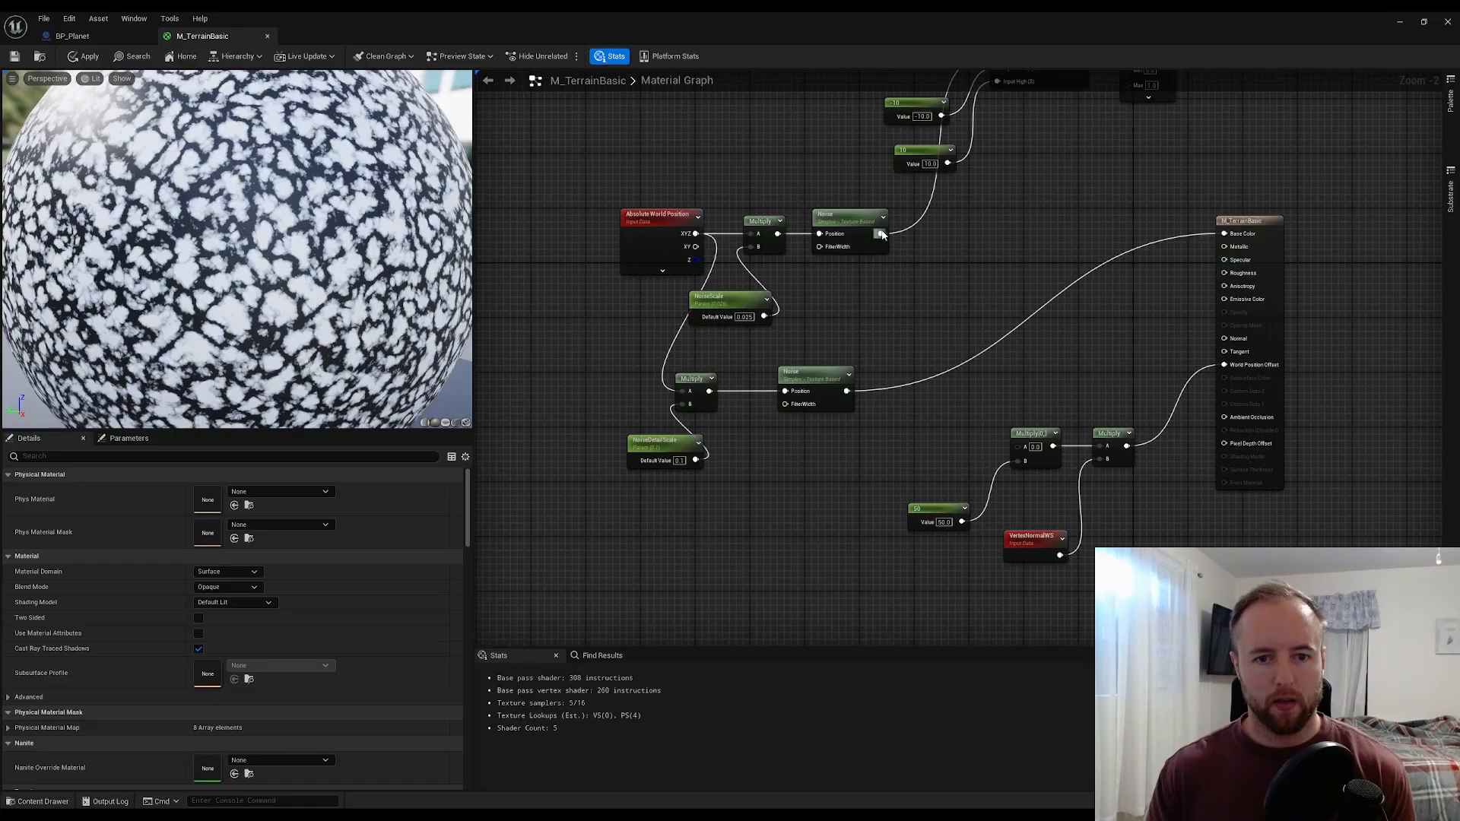
drag(881, 234, 1224, 234)
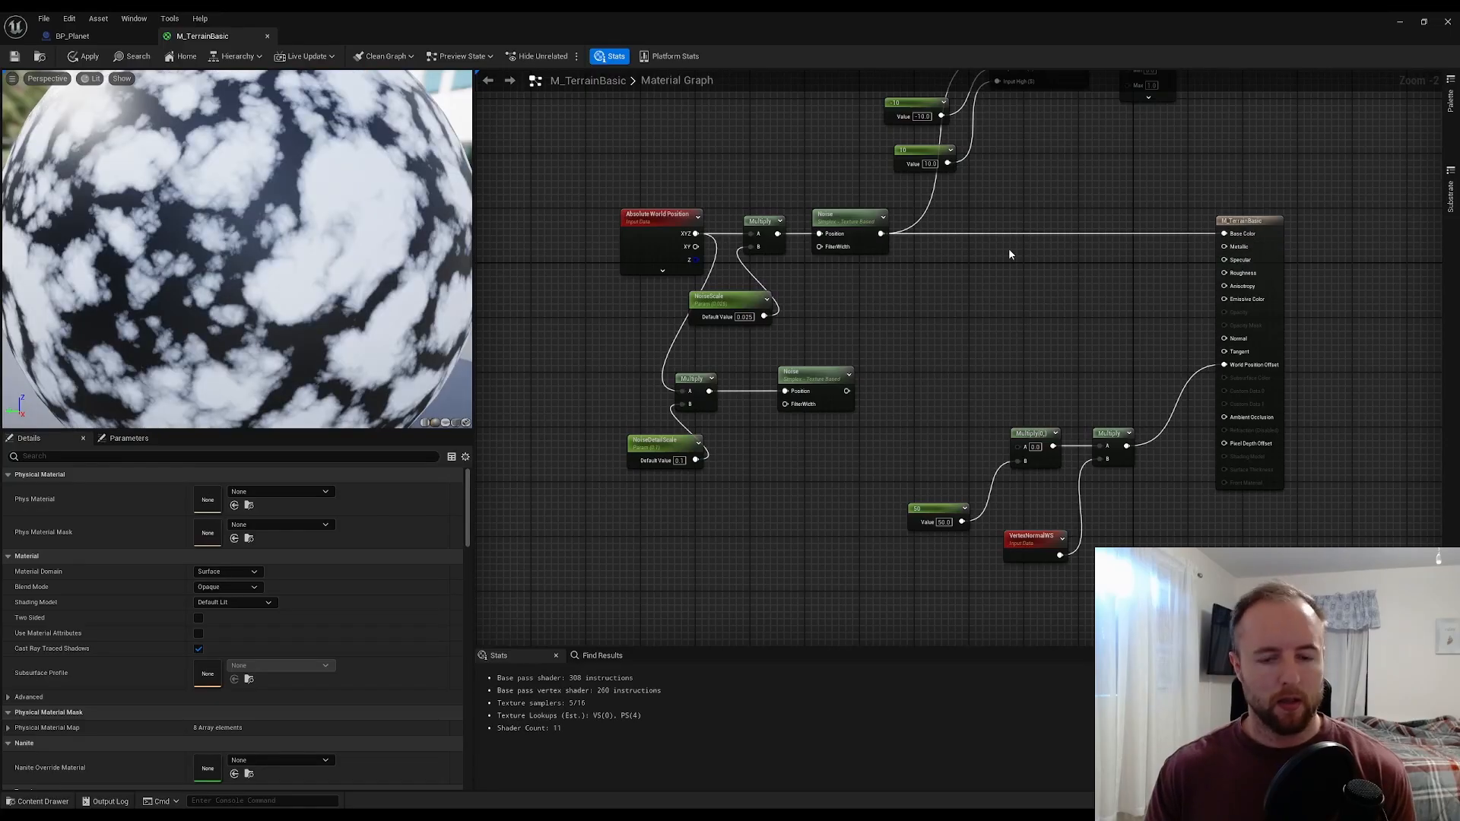
click(950, 289)
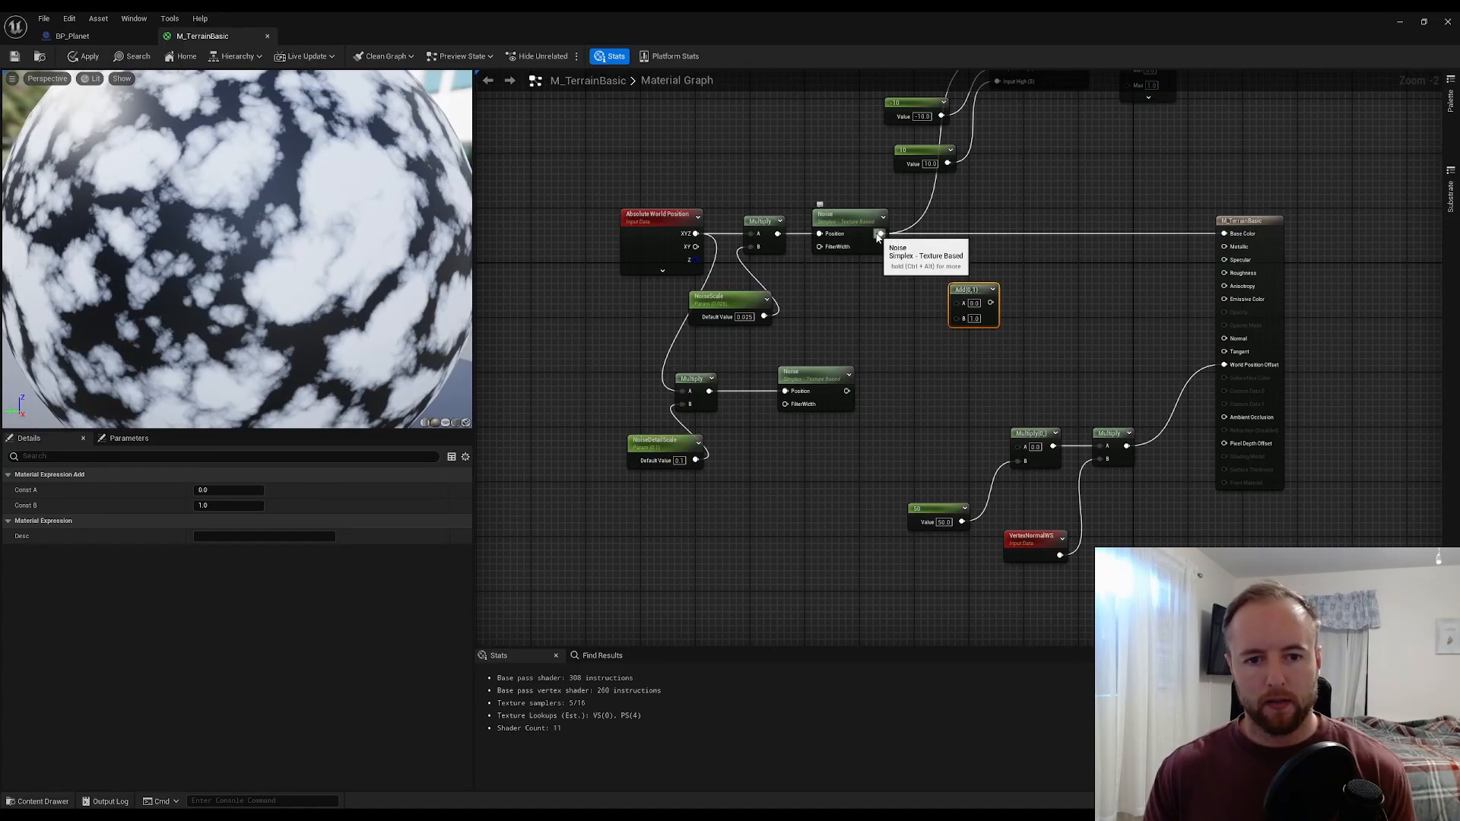
drag(881, 234, 957, 302)
drag(846, 391, 1223, 233)
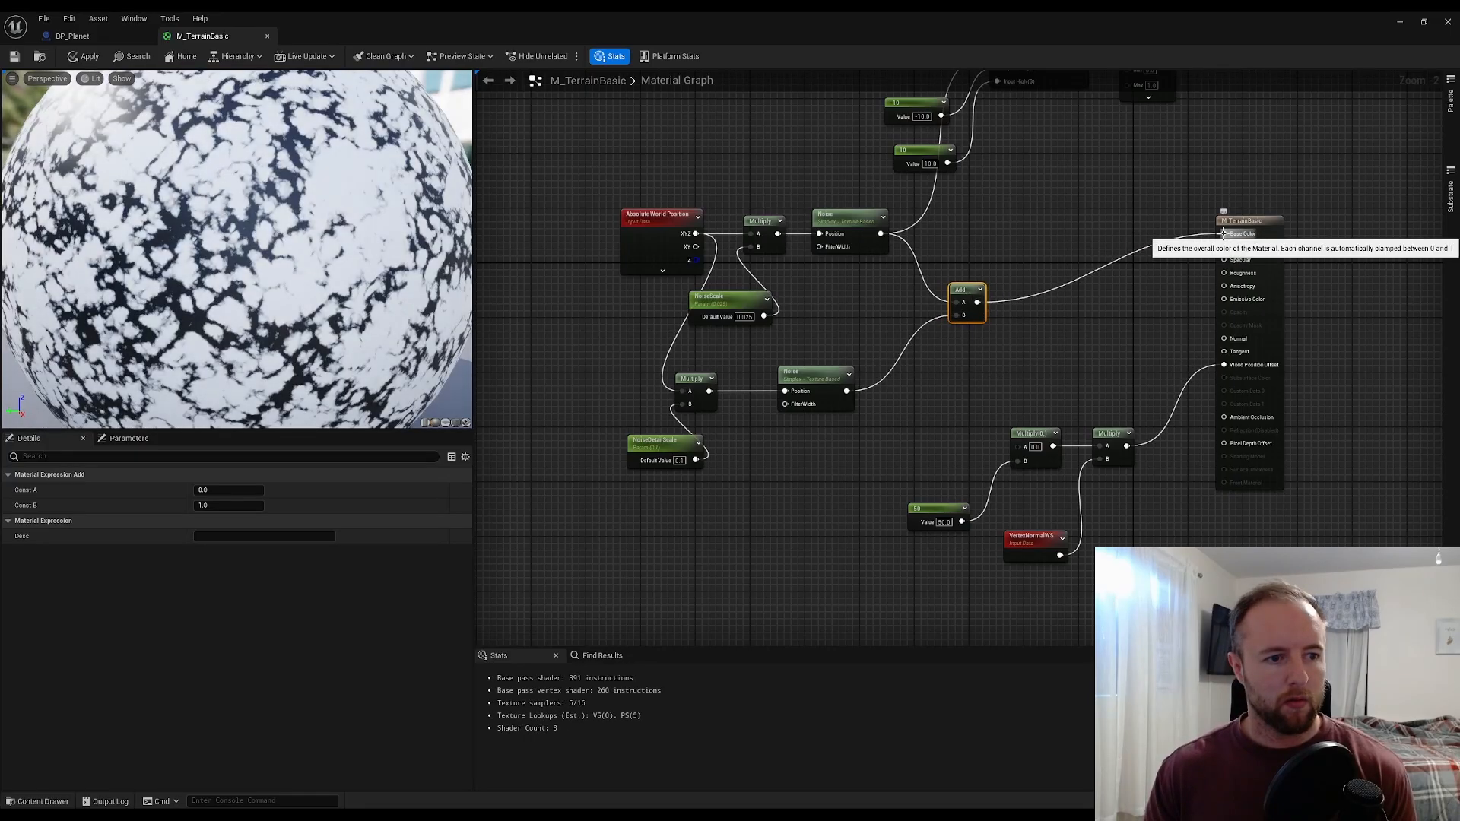
- Set Levels to 4 on the original Noise node that is driven by NoiseScale
scroll(286, 266, down, 5)
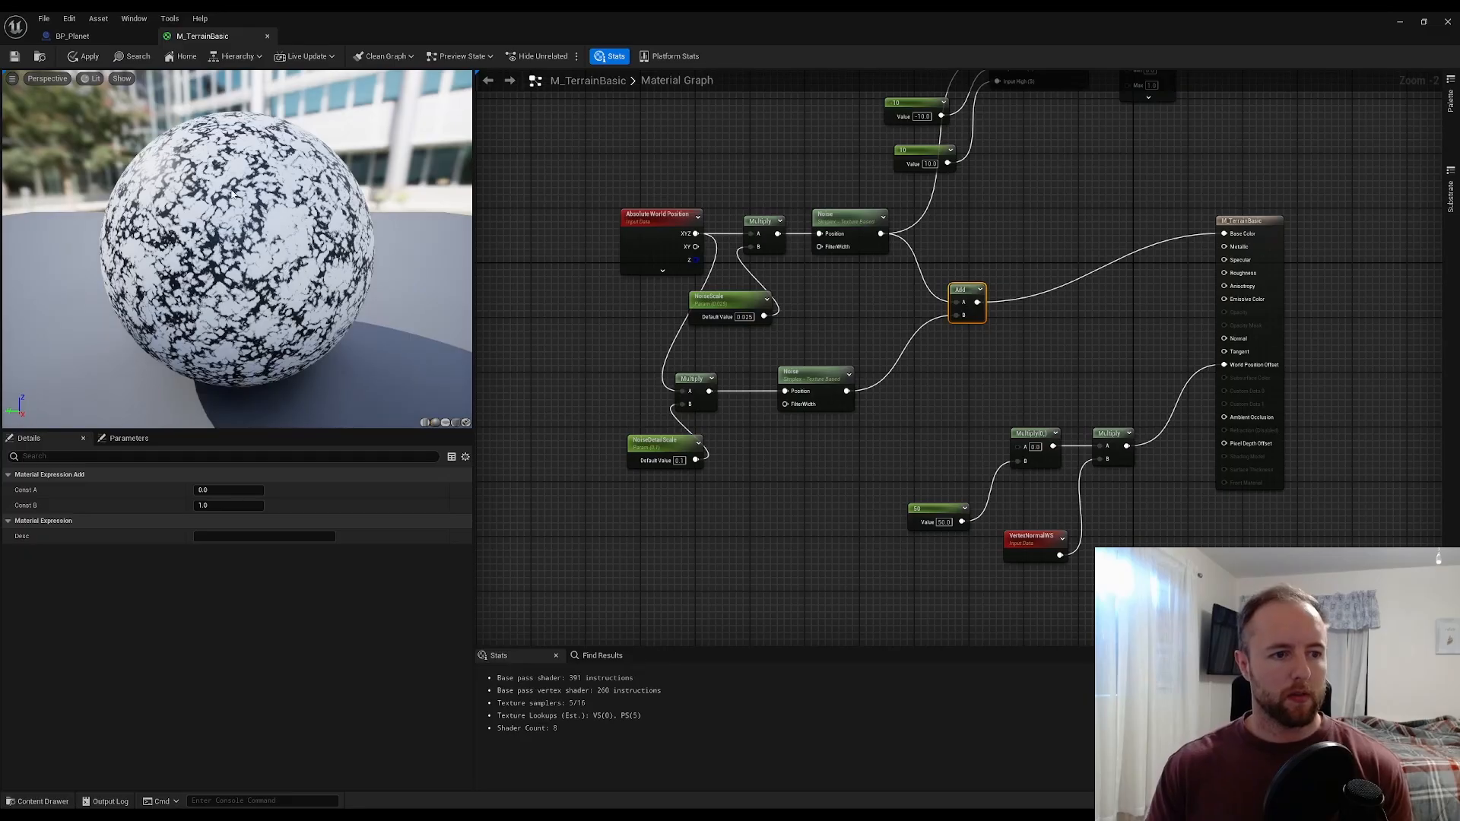
click(893, 341)
click(853, 214)
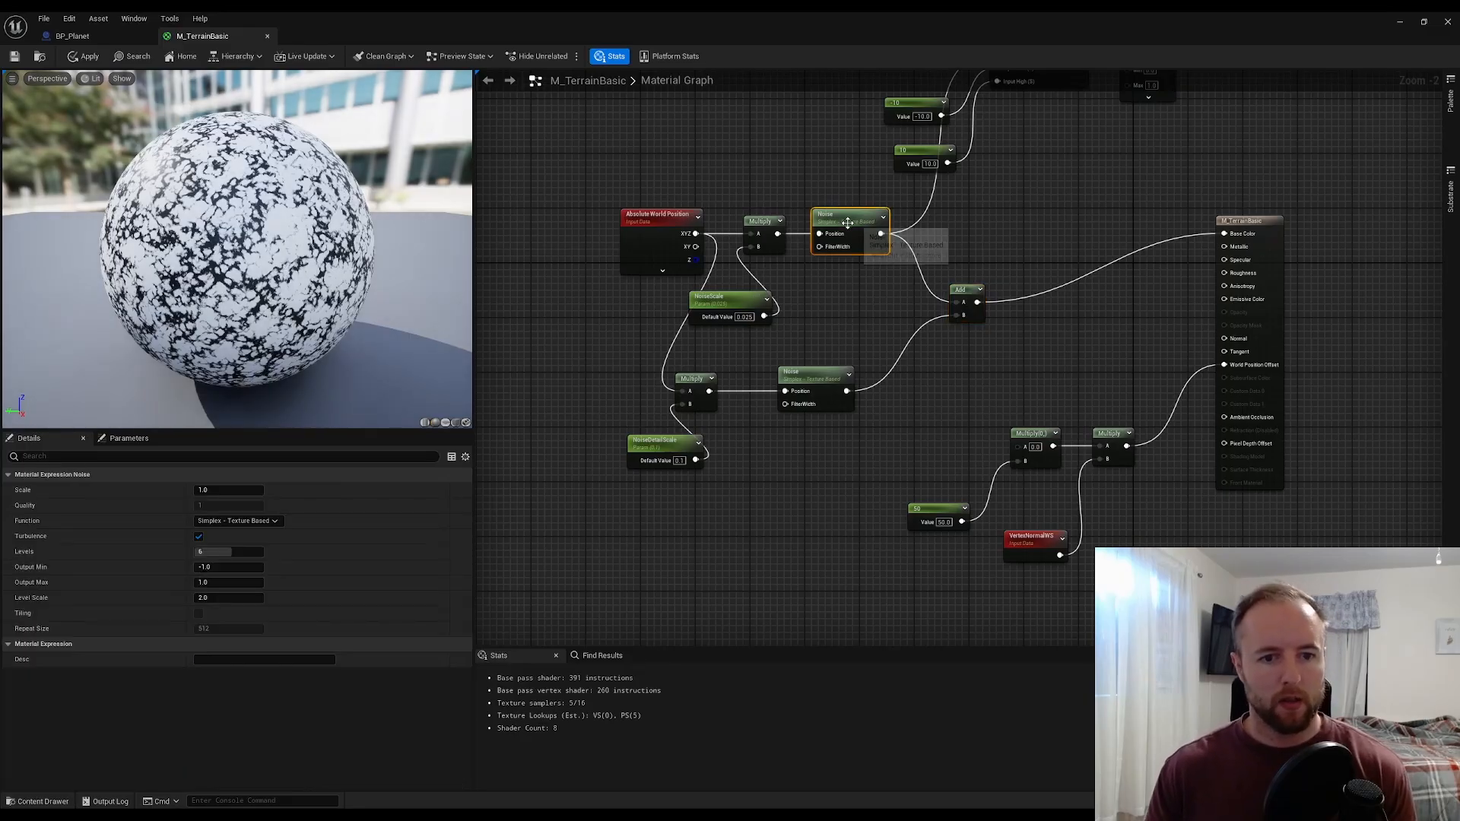
click(236, 550)
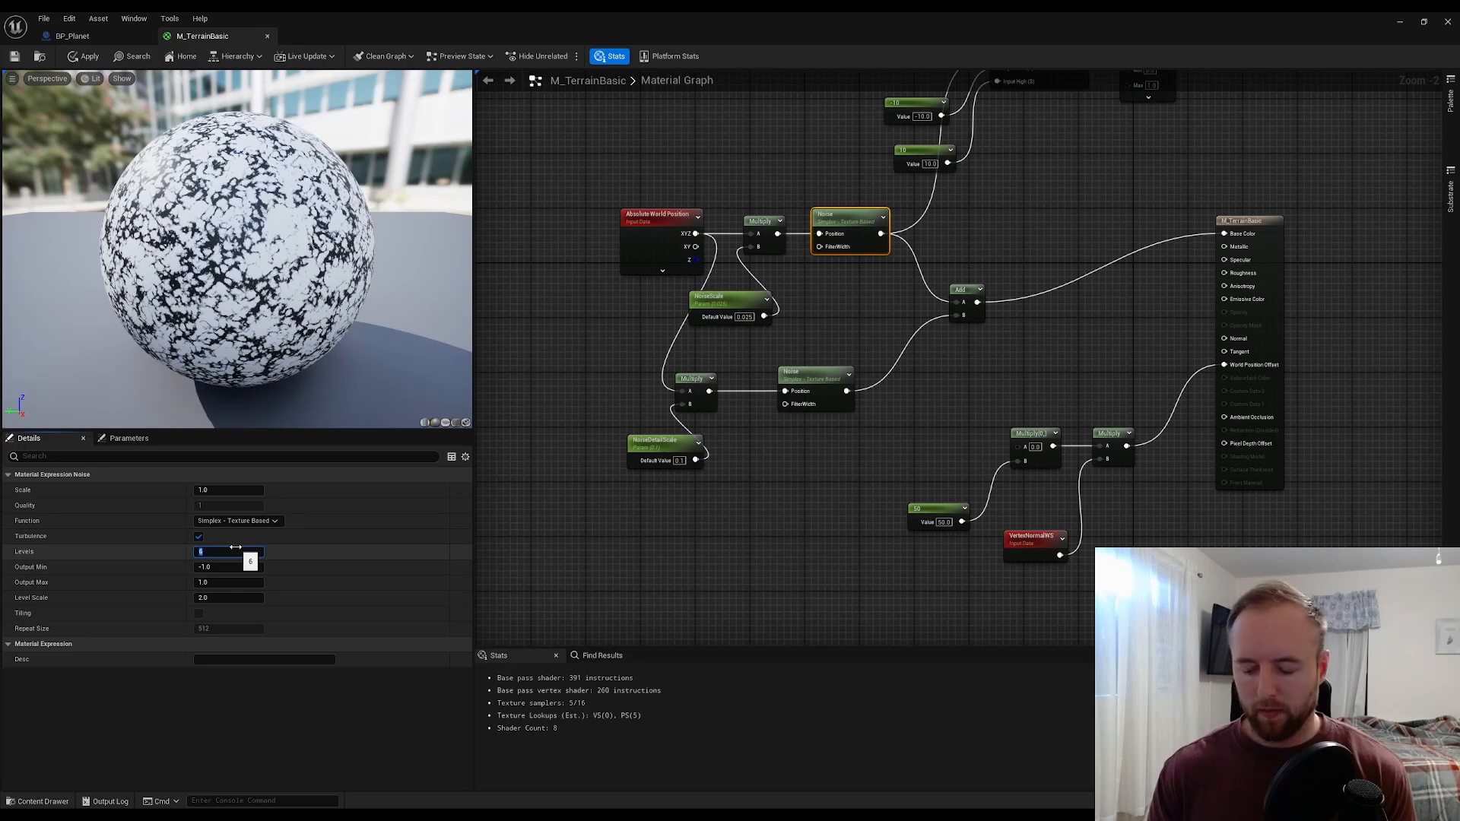
text(4)
key(Return)
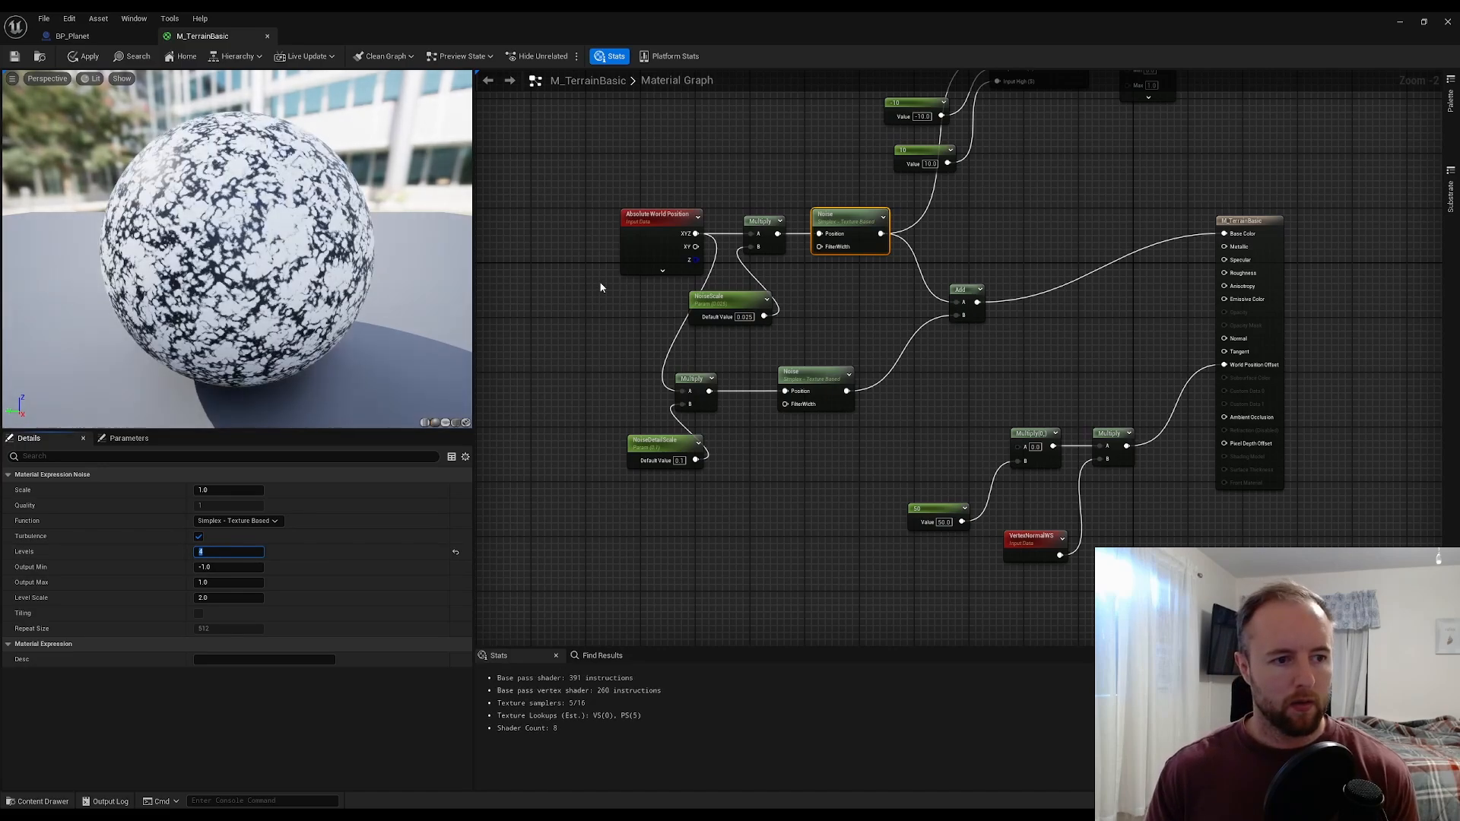
click(636, 258)
click(600, 337)
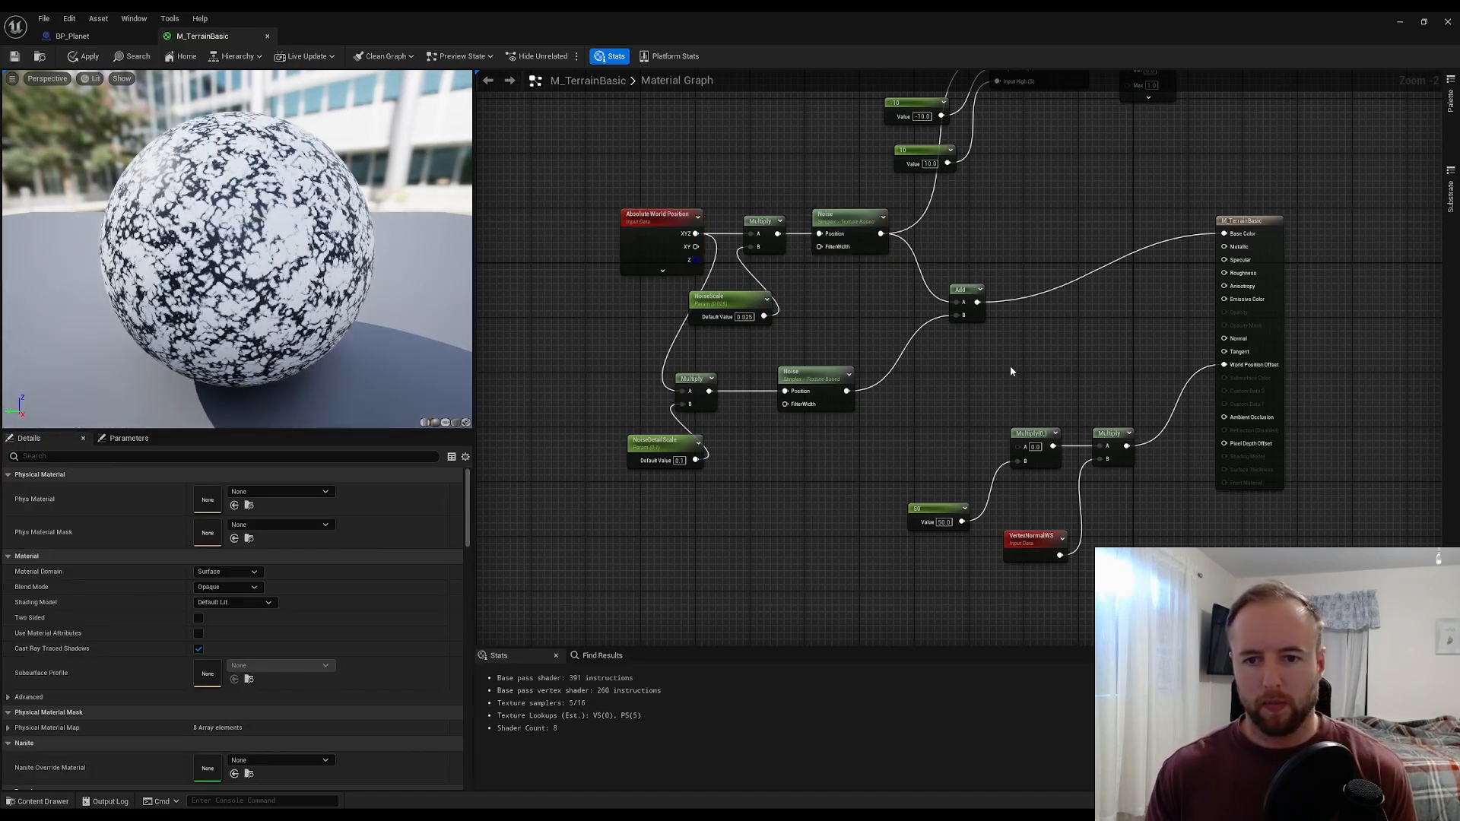
- Align the Add node with the upper noise row and move the NoiseDetailScale parameter away from its Multiply node
drag(973, 289, 1014, 221)
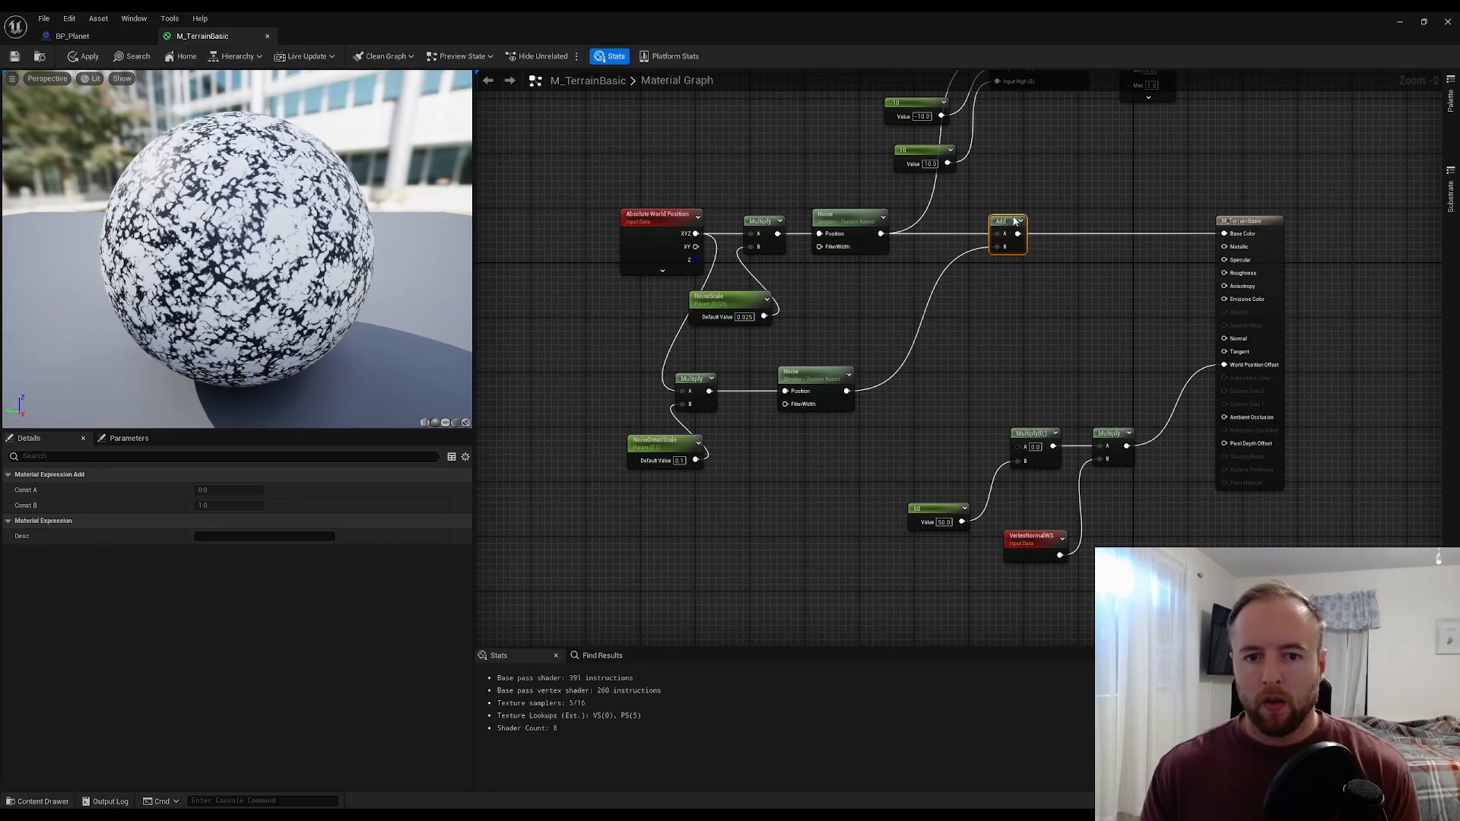
click(993, 355)
drag(667, 442, 639, 428)
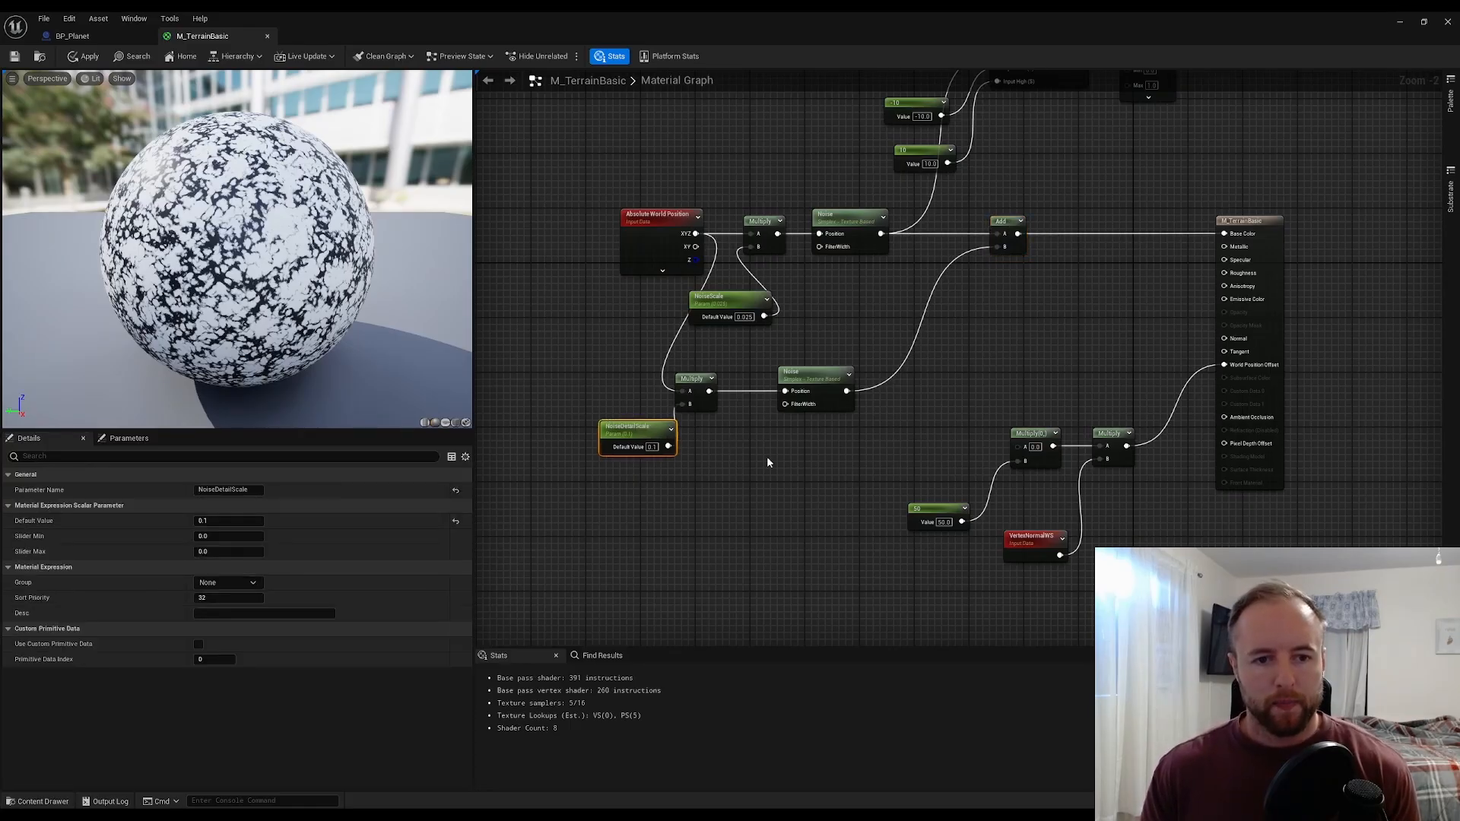
click(767, 456)
click(728, 301)
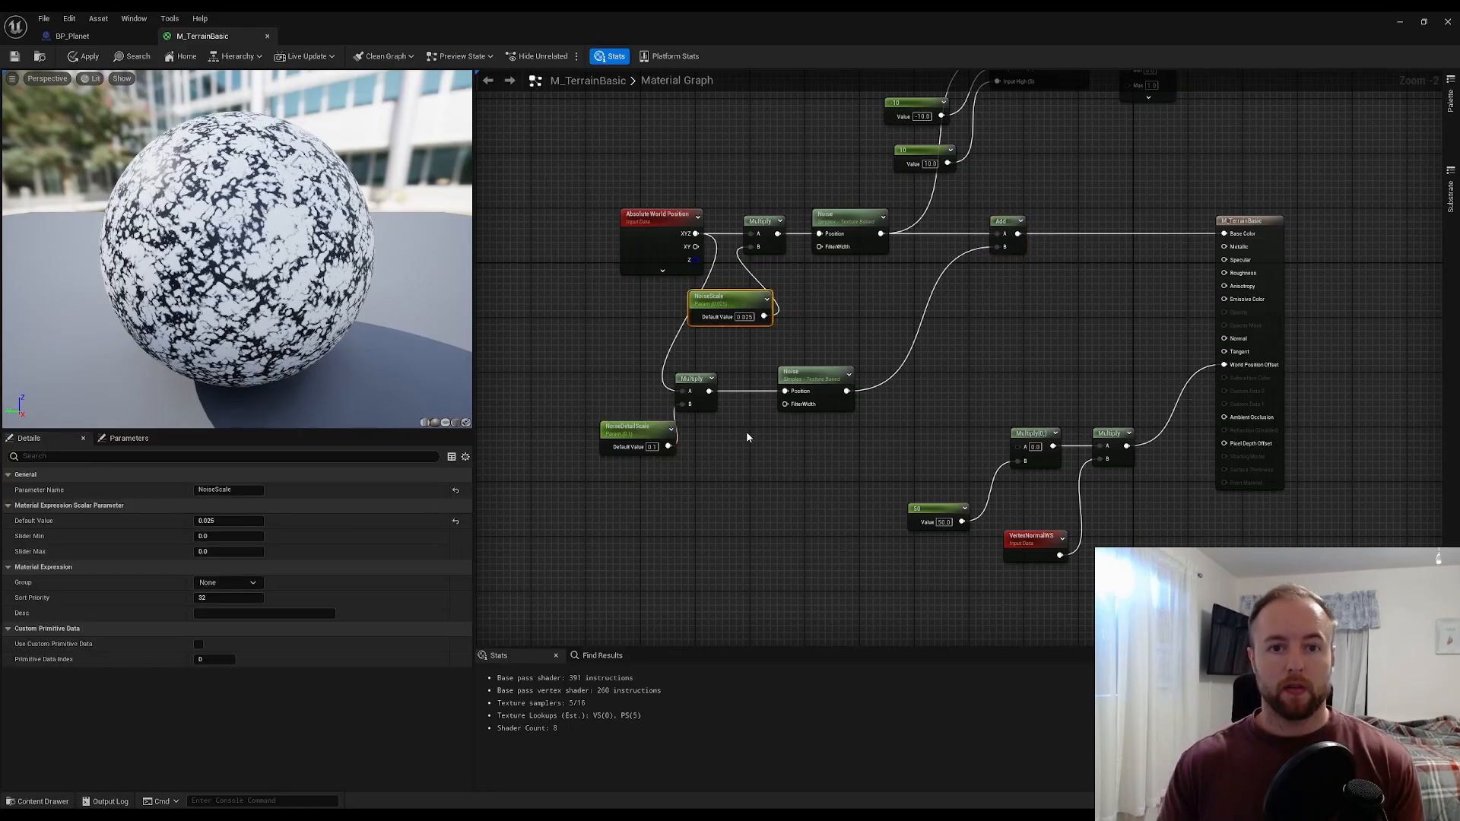
- Switch to the level editor and create a material instance from M_TerrainBasic in the Planet folder, keeping the default name
drag(1336, 22, 1297, 148)
click(1320, 149)
click(642, 670)
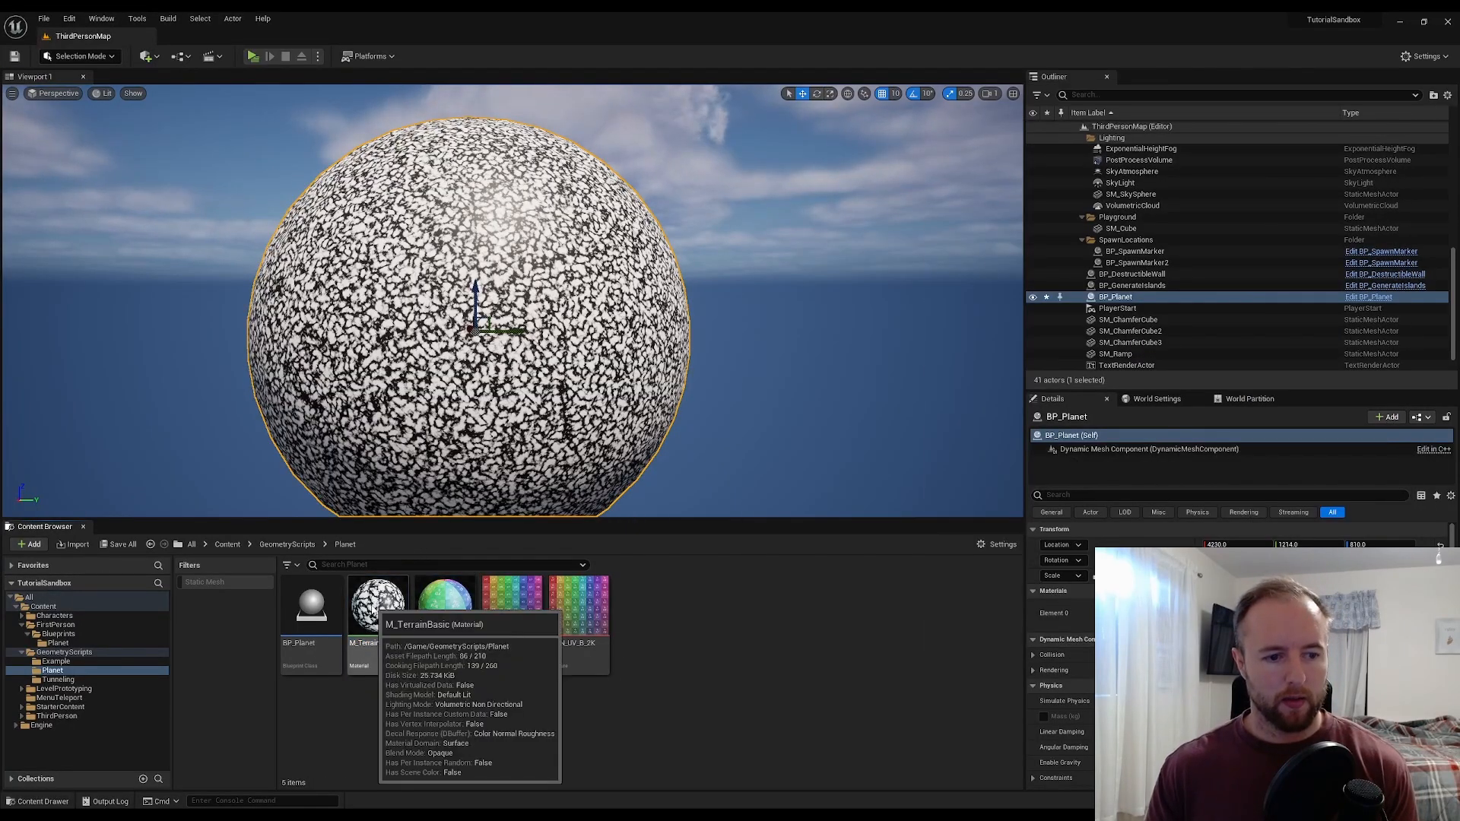
right_click(375, 608)
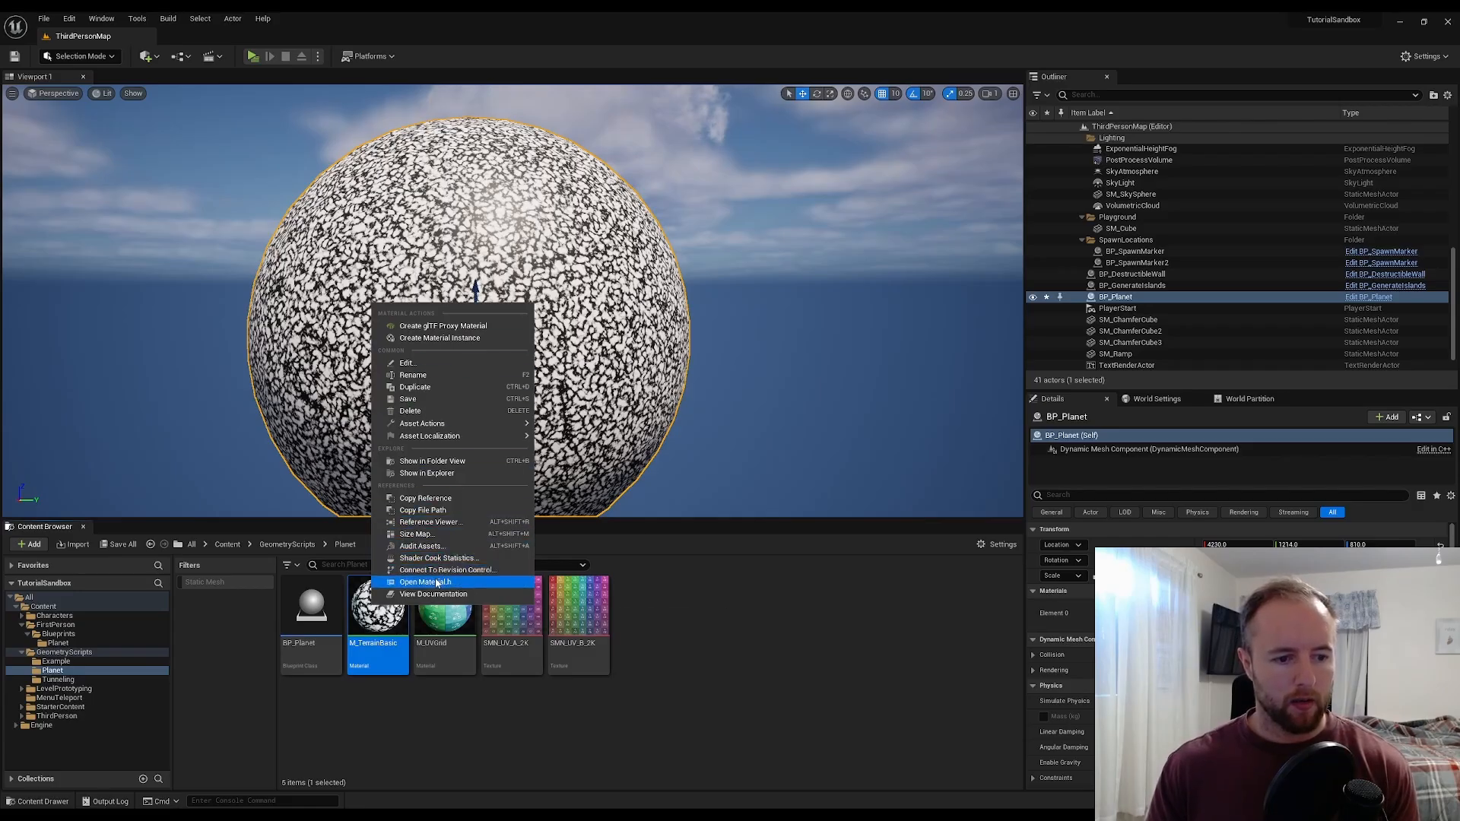
click(447, 339)
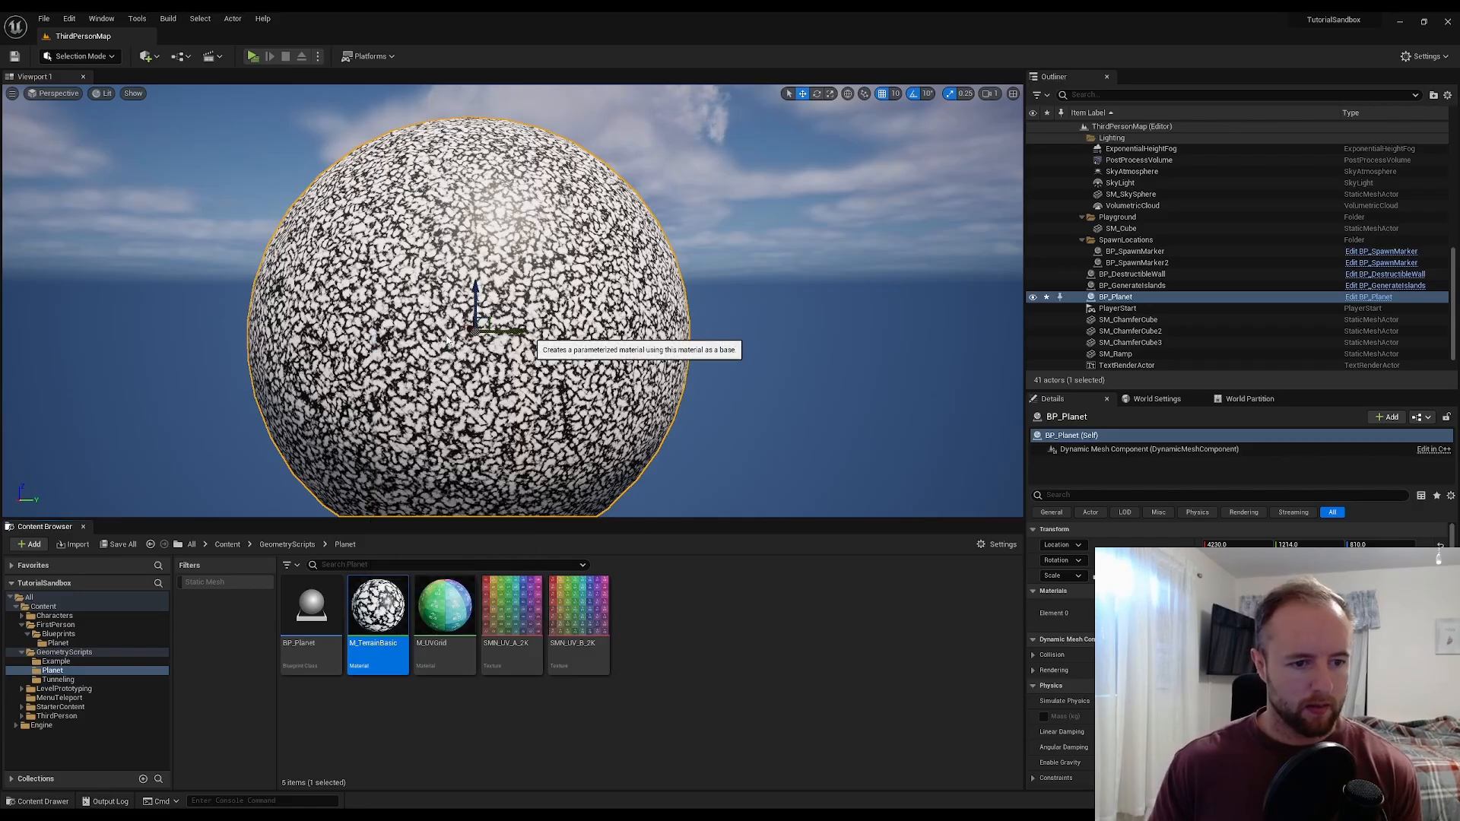
click(797, 644)
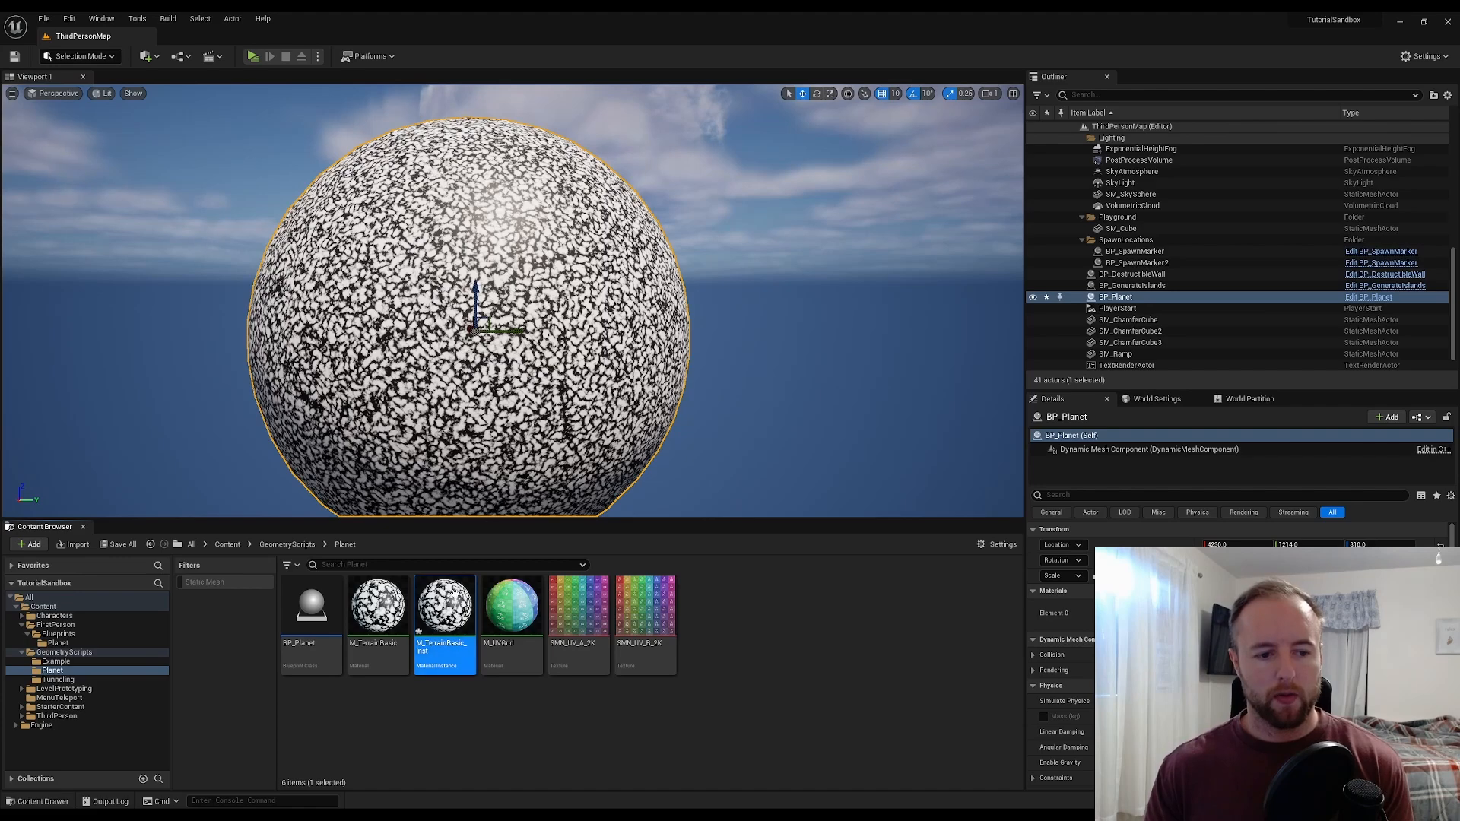
- Open M_TerrainBasic_Inst beside the level viewport and override its NoiseScale with a trial value of 0.041
double_click(445, 616)
drag(1215, 170, 1185, 139)
double_click(1185, 139)
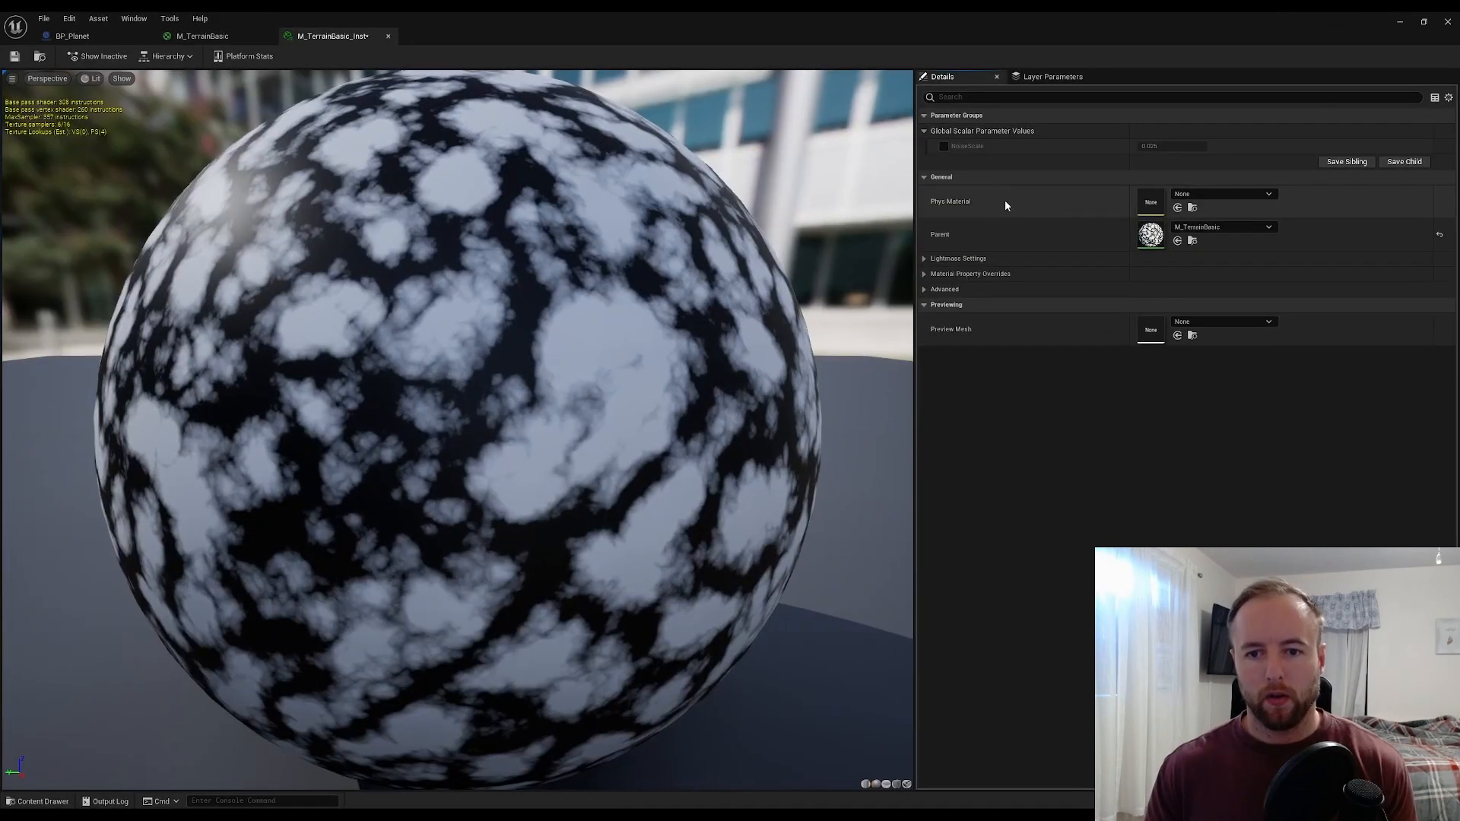
click(945, 147)
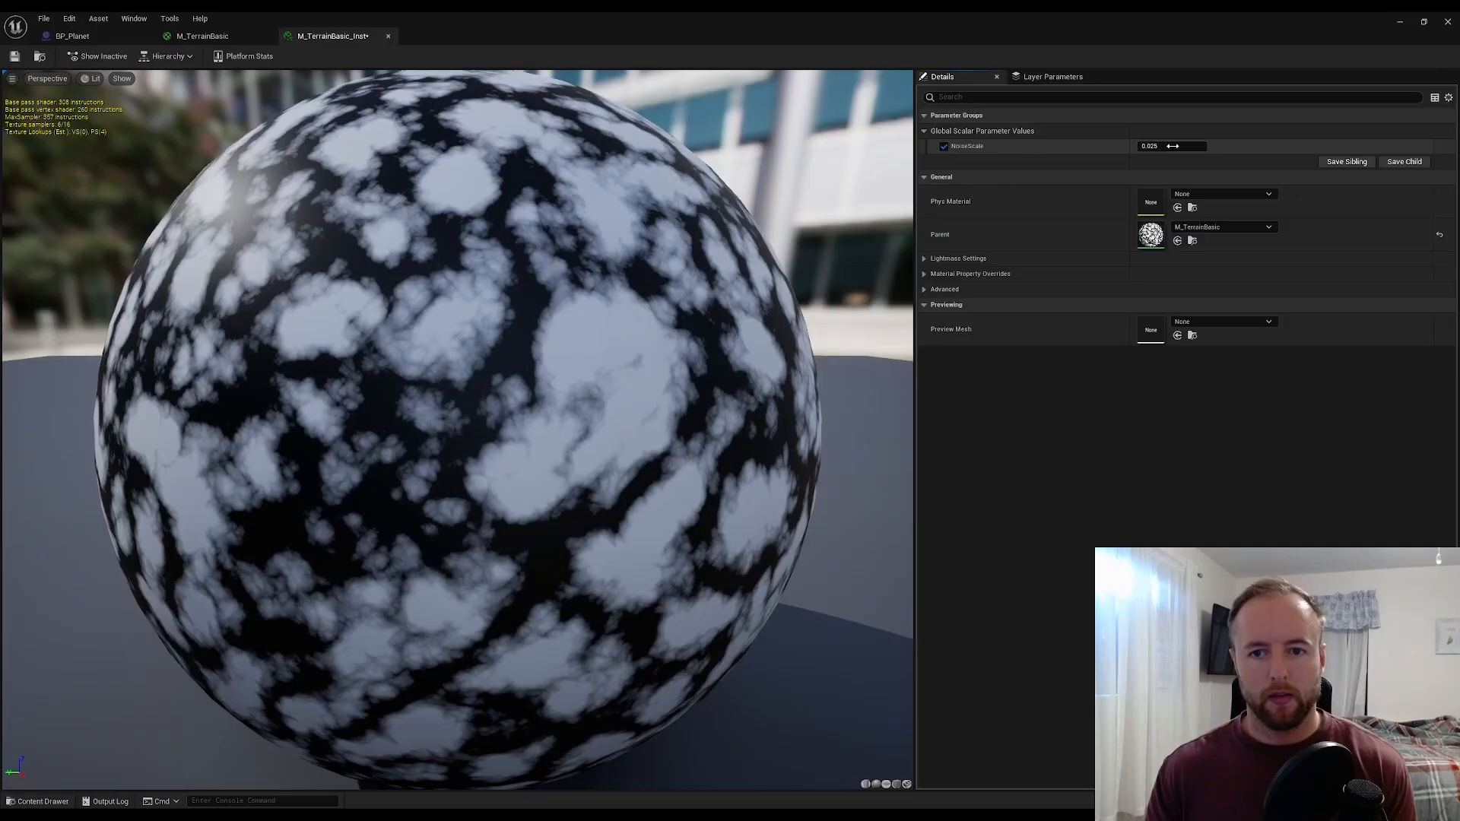
mouse_move(1173, 146)
mouse_down()
mouse_move(1216, 146)
mouse_move(1187, 146)
mouse_up()
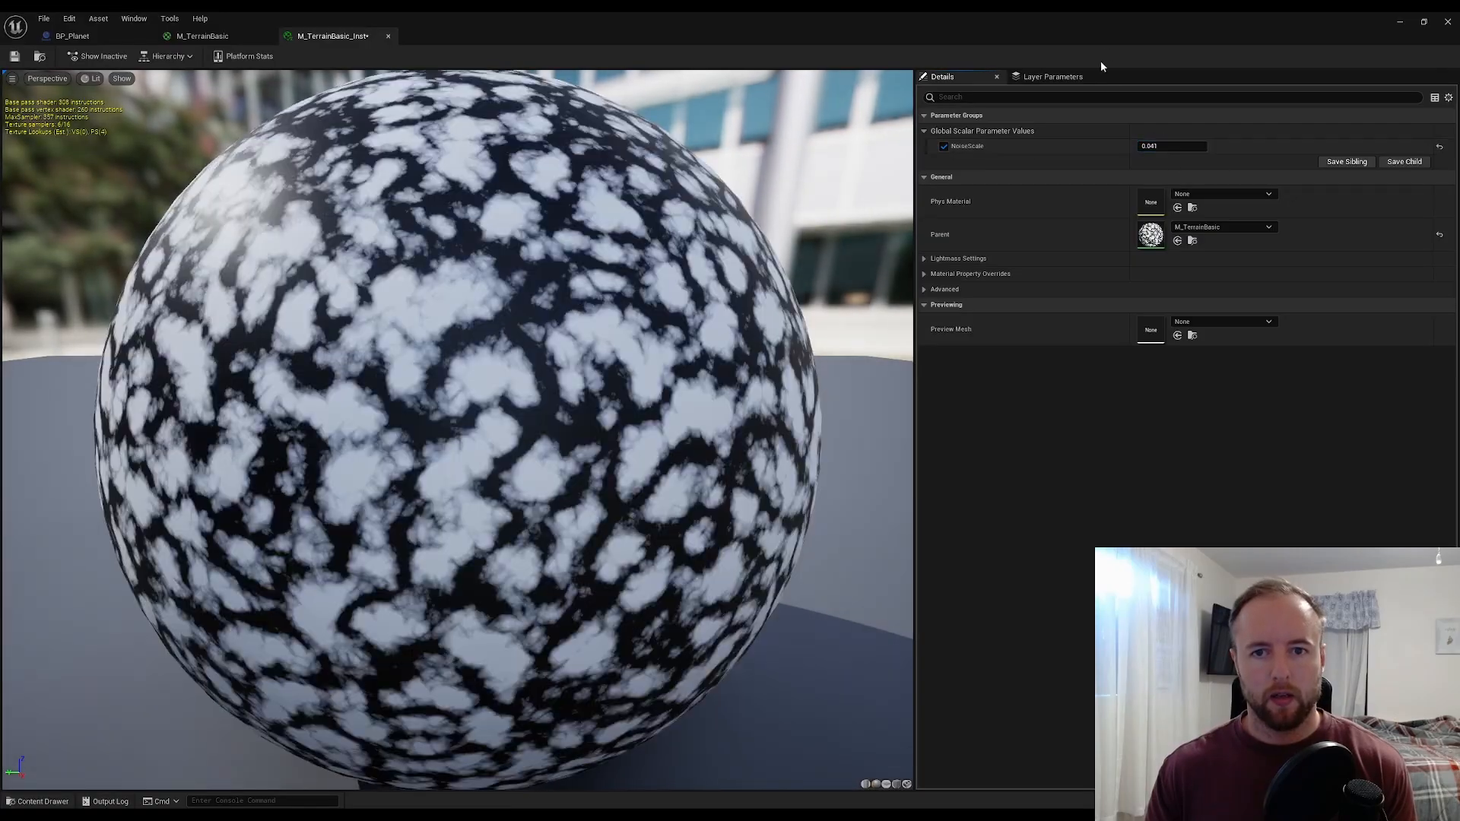
drag(1104, 33, 1136, 111)
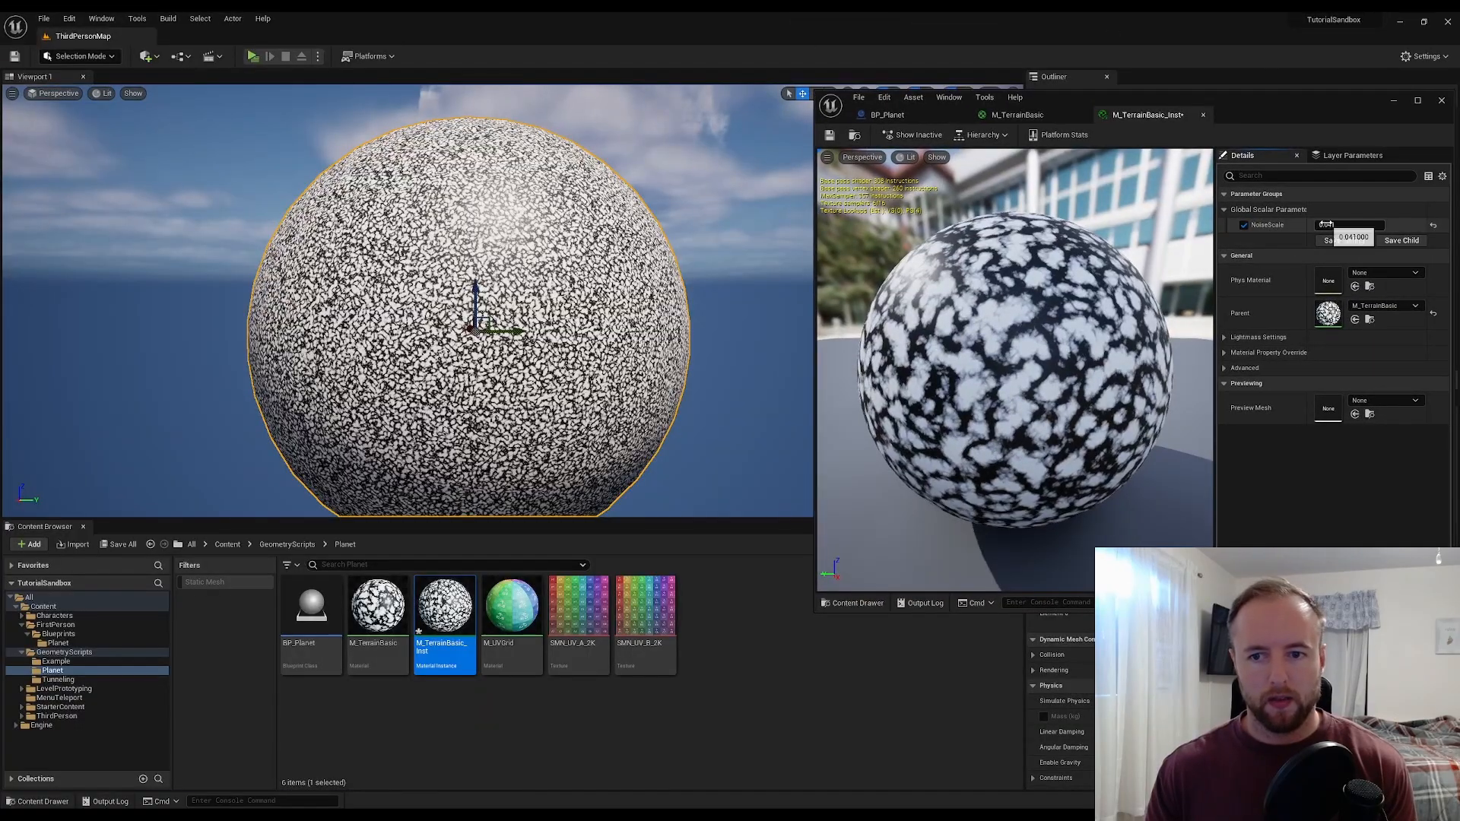
- Set the instance's NoiseScale to 0.002 after trying -0.007
drag(1325, 224, 1292, 224)
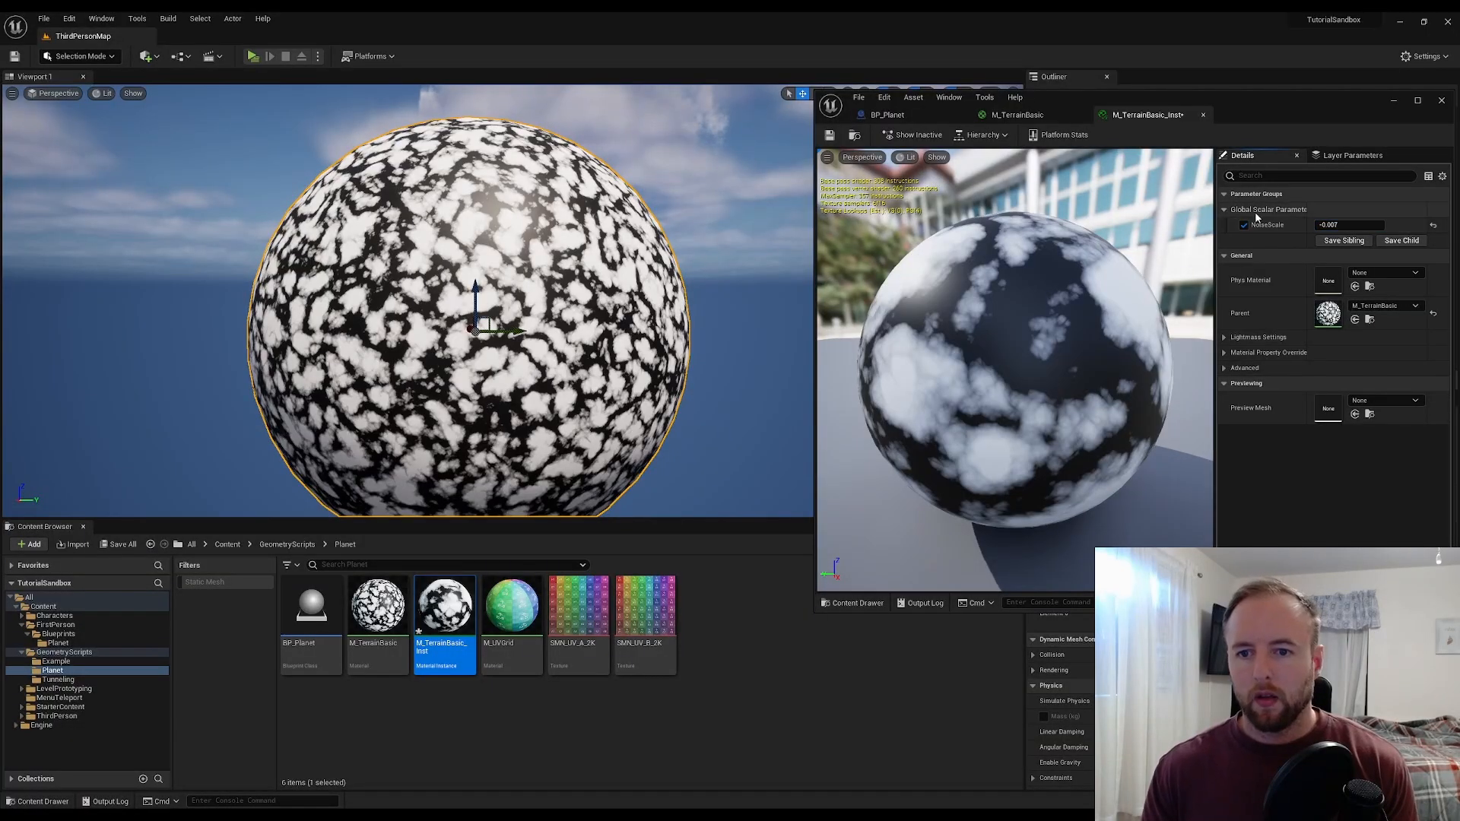
click(1350, 226)
text(0.0)
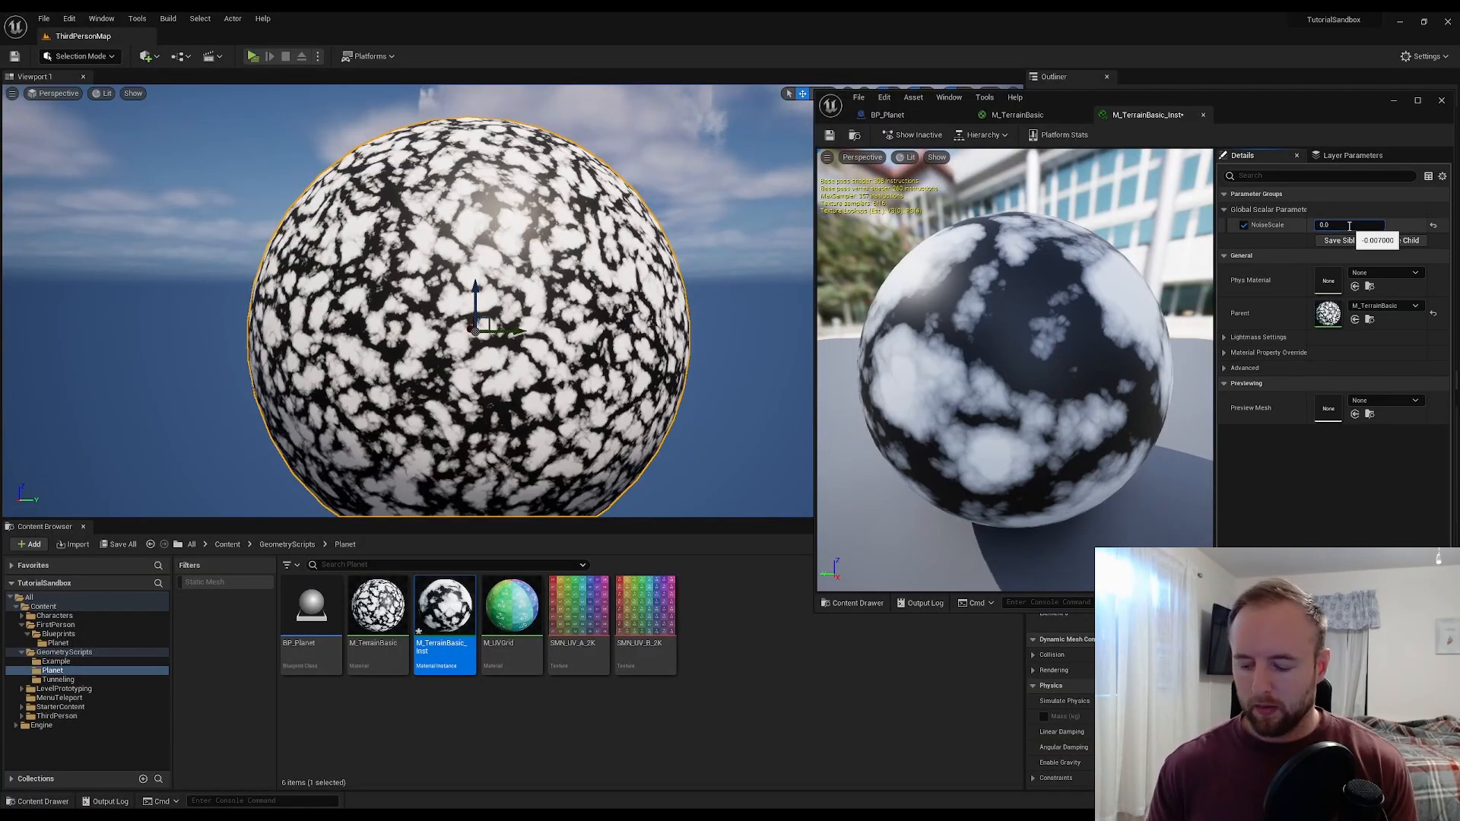
text(02)
key(Return)
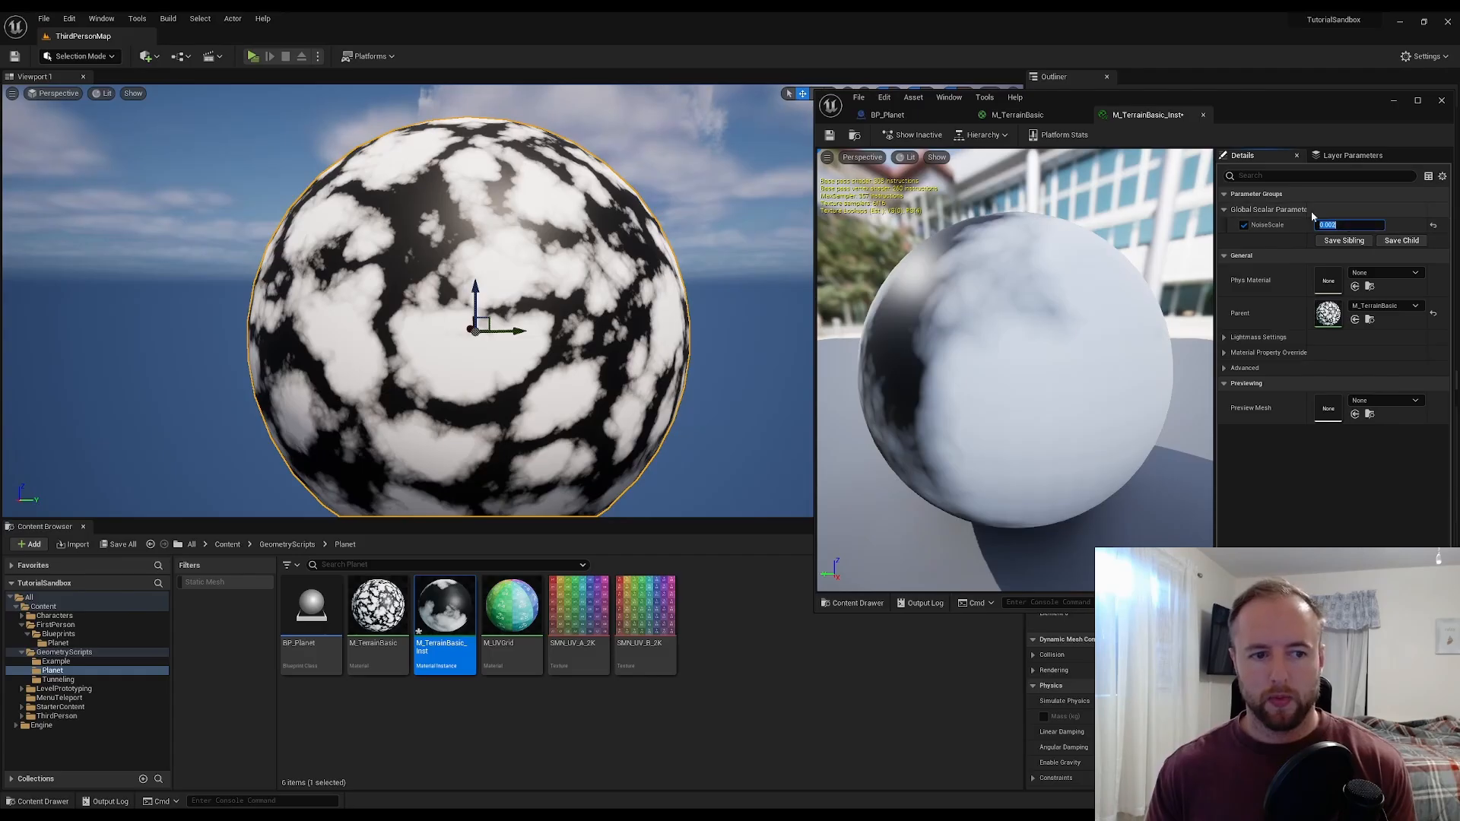
- Save the parent material M_TerrainBasic so its NoiseDetailScale parameter reaches the instance, and return to M_TerrainBasic_Inst
click(1016, 115)
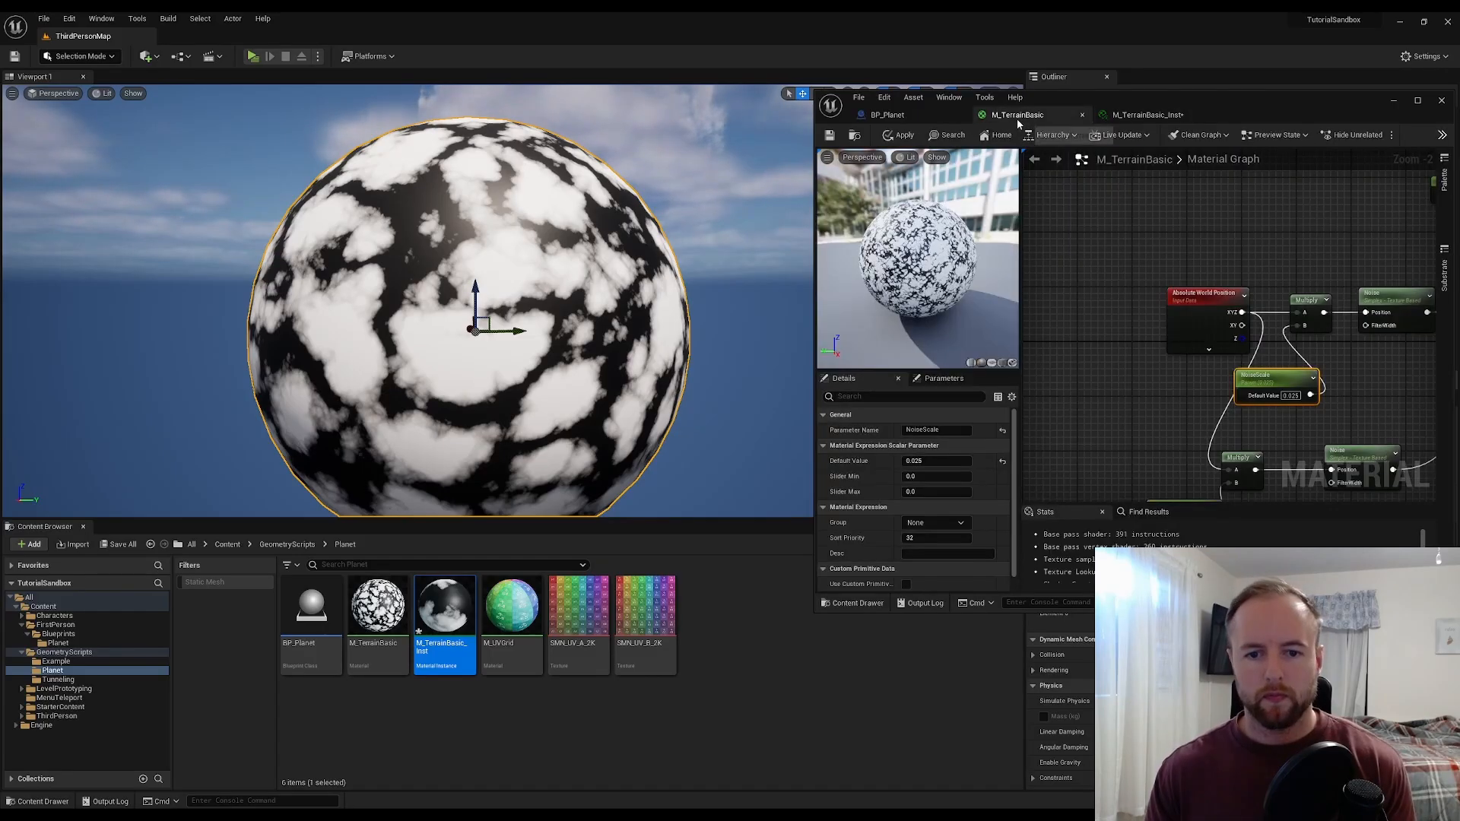
click(1152, 351)
right_drag(1151, 351, 1037, 247)
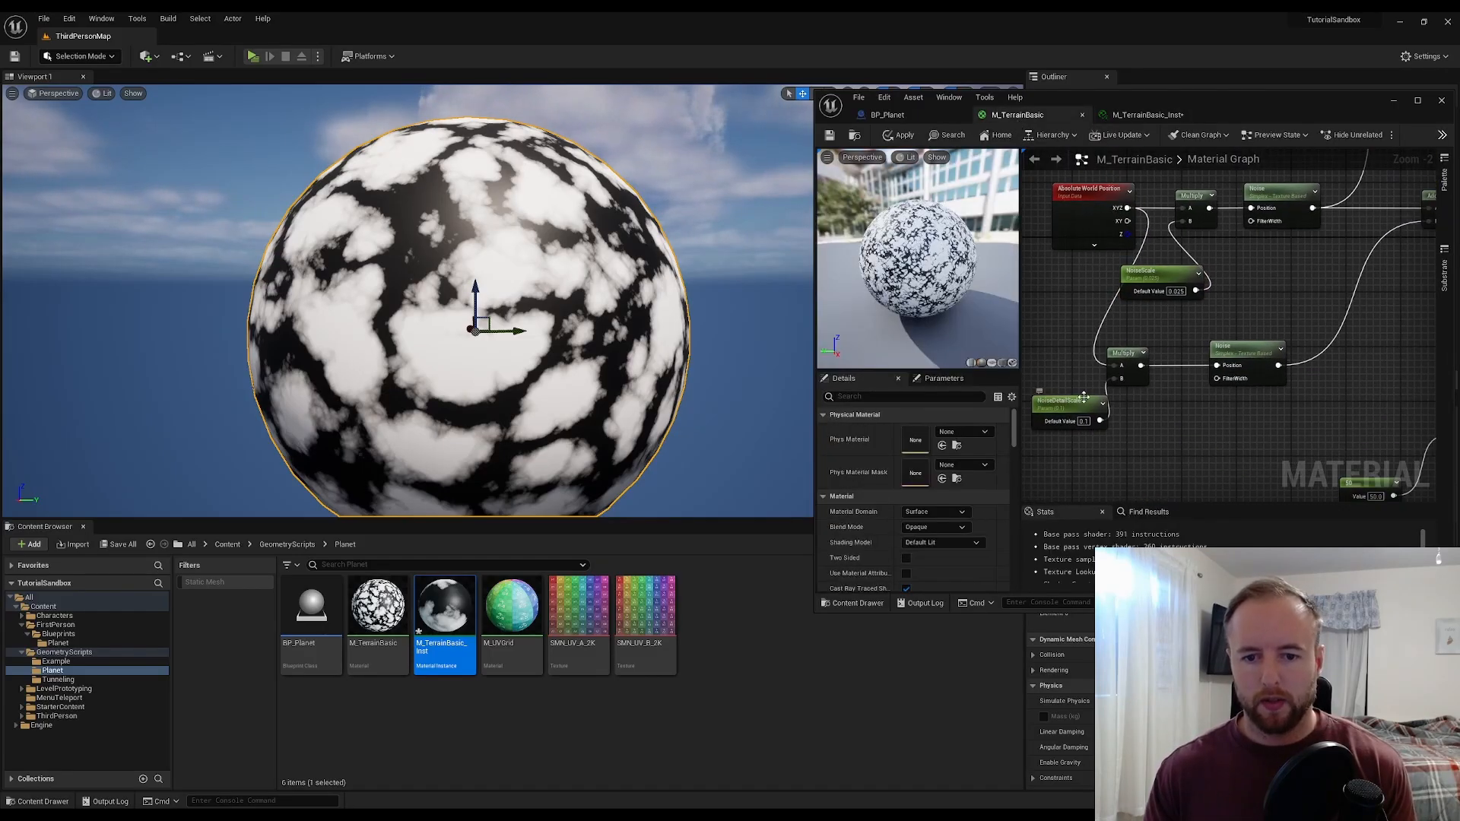
click(830, 136)
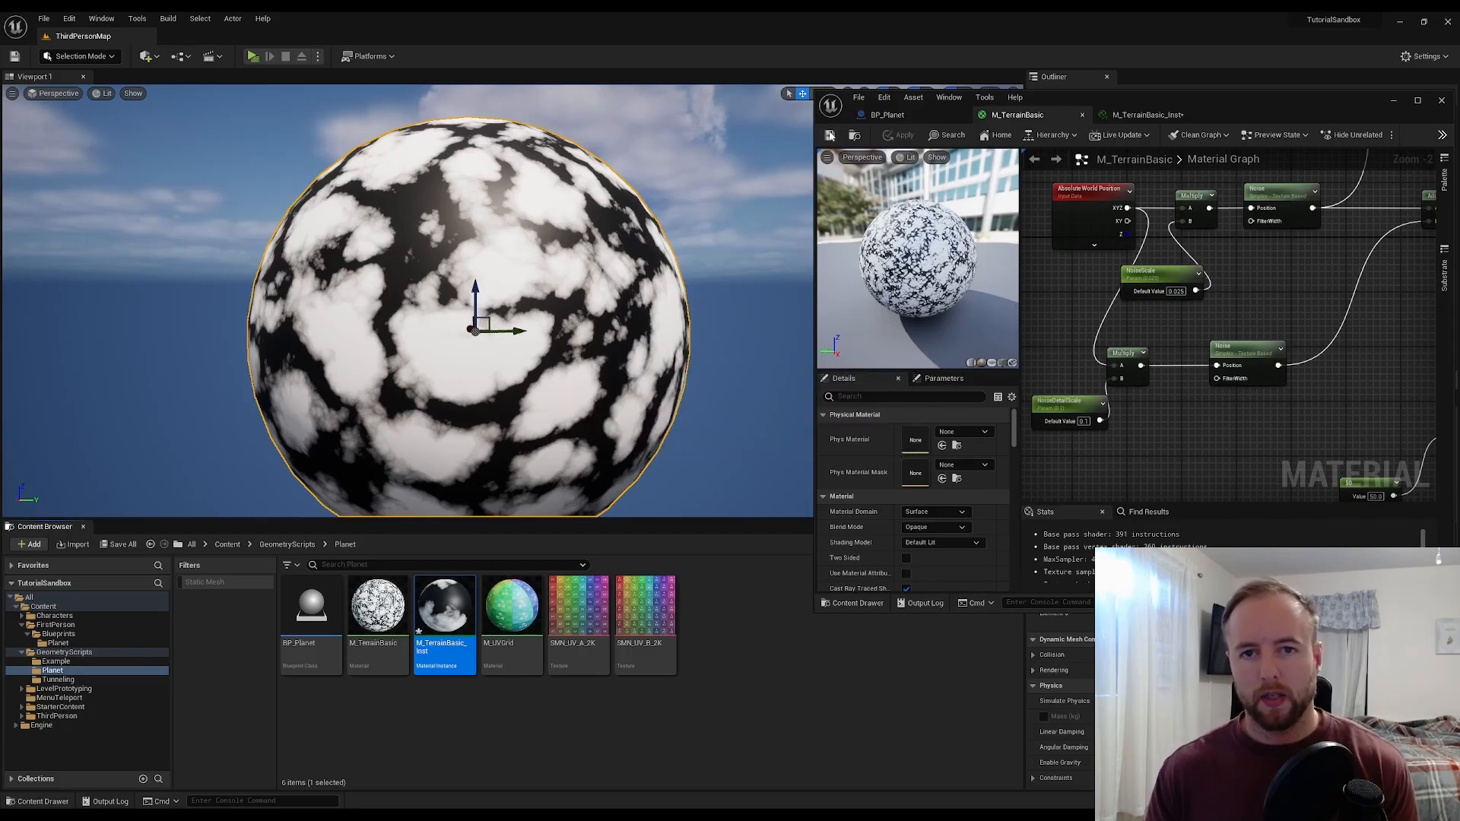
click(1148, 115)
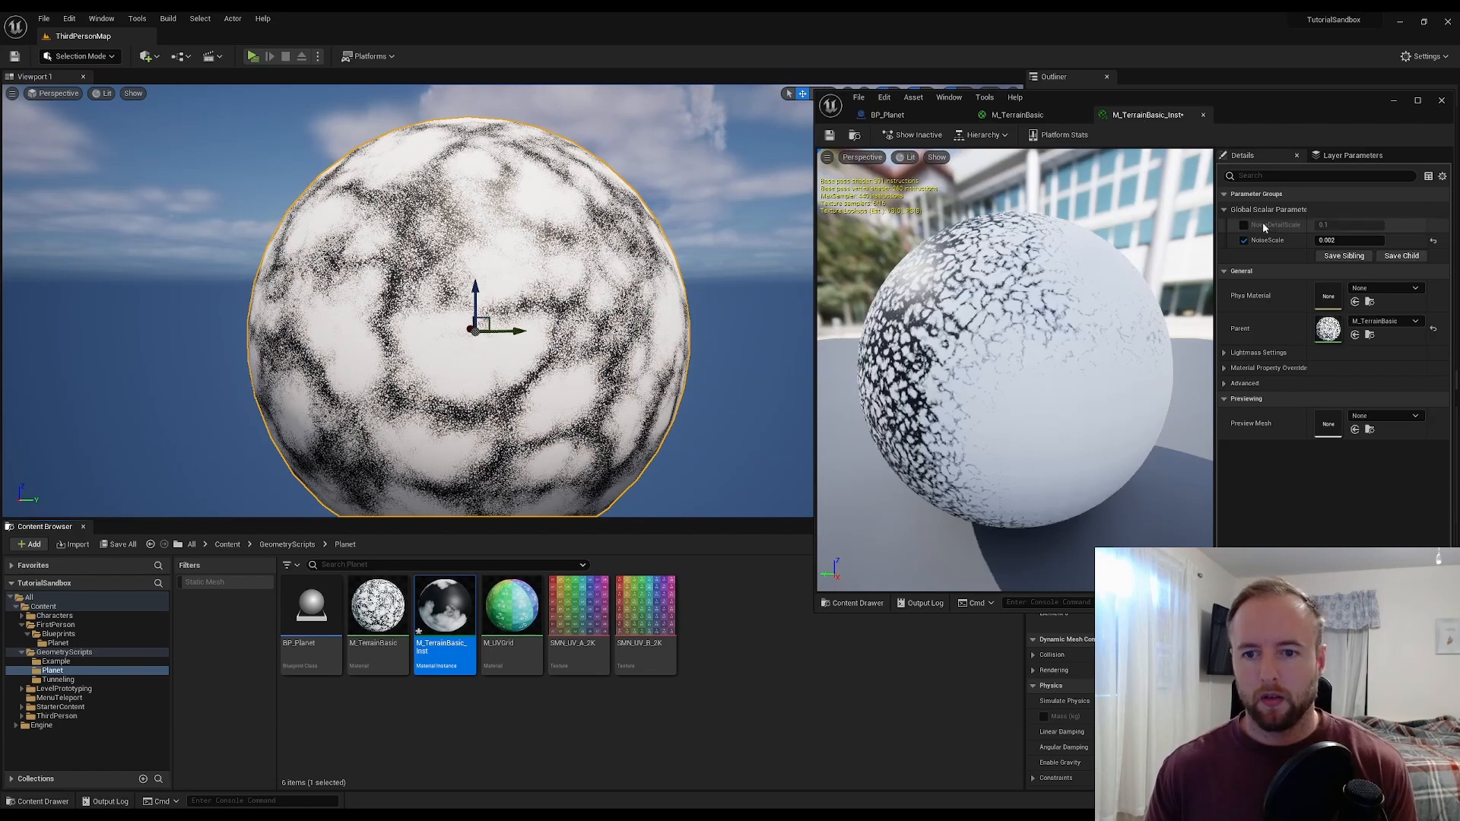
- Override NoiseDetailScale in the instance and set it to 0.005 after trying 0.02 and 0.002
mouse_move(1032, 321)
mouse_down()
mouse_move(1118, 327)
mouse_move(1032, 321)
mouse_up()
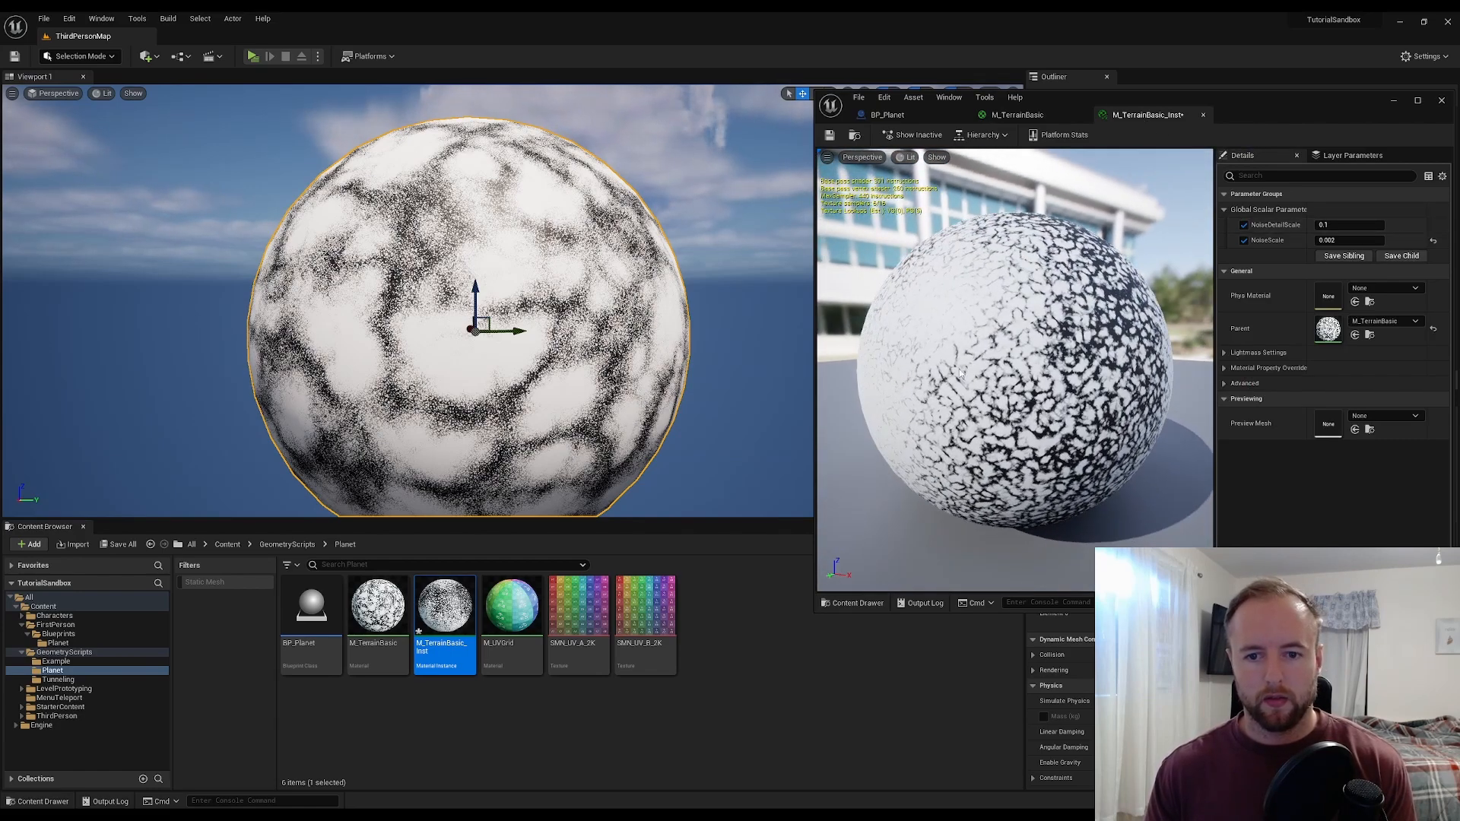
click(1342, 225)
text(0.0)
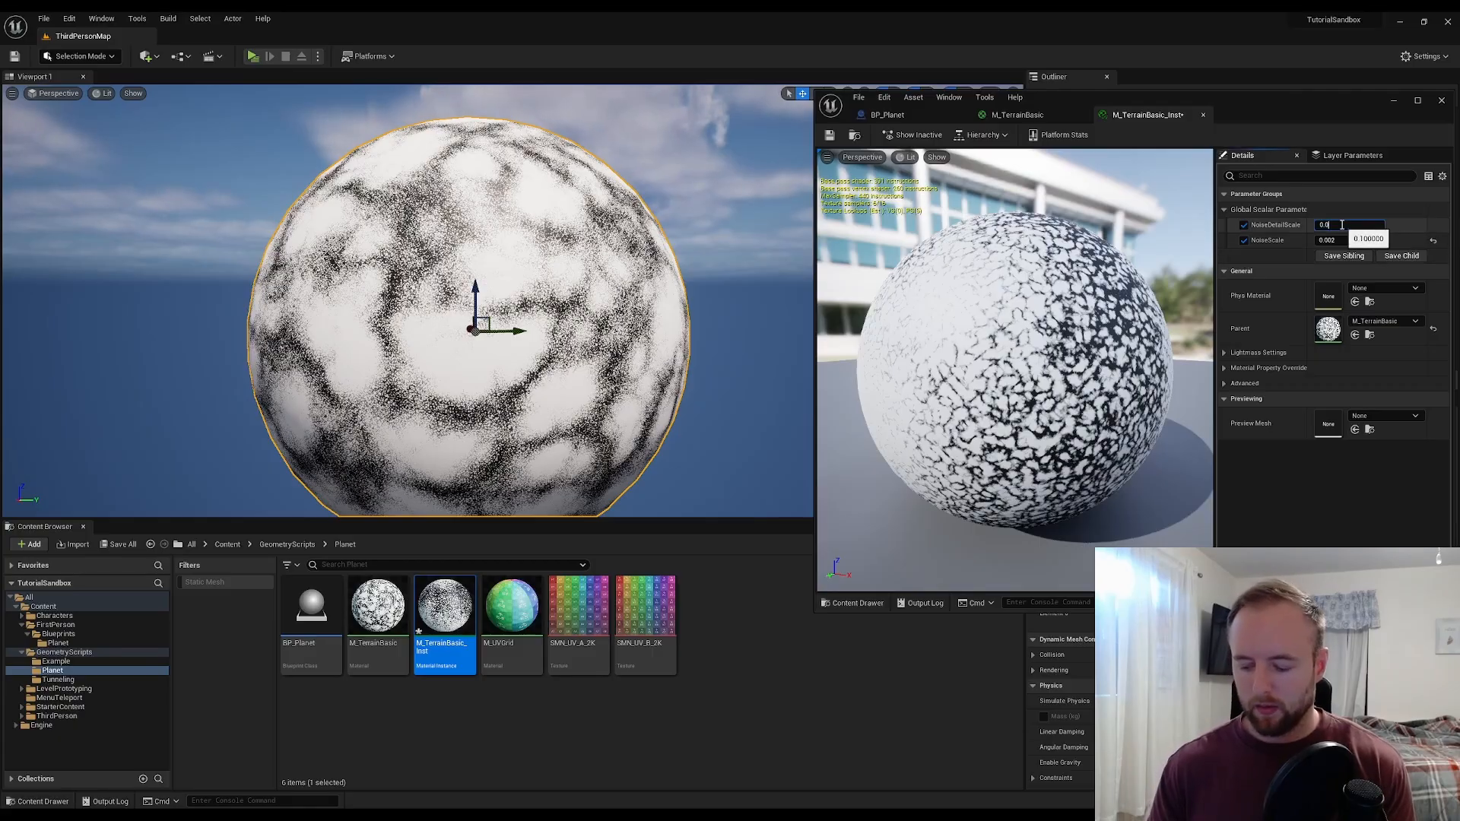
text(2)
key(Return)
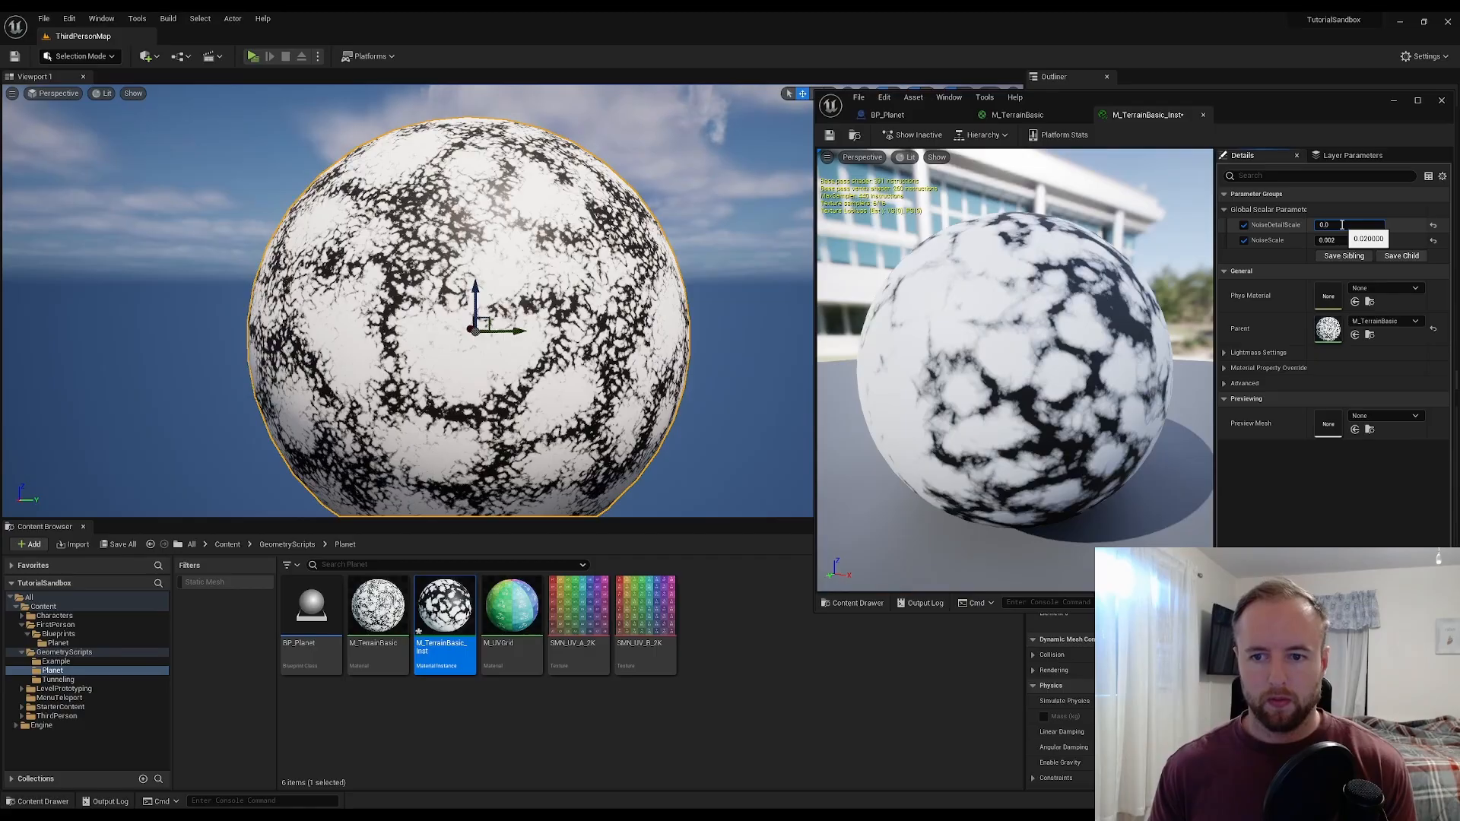
key(Return)
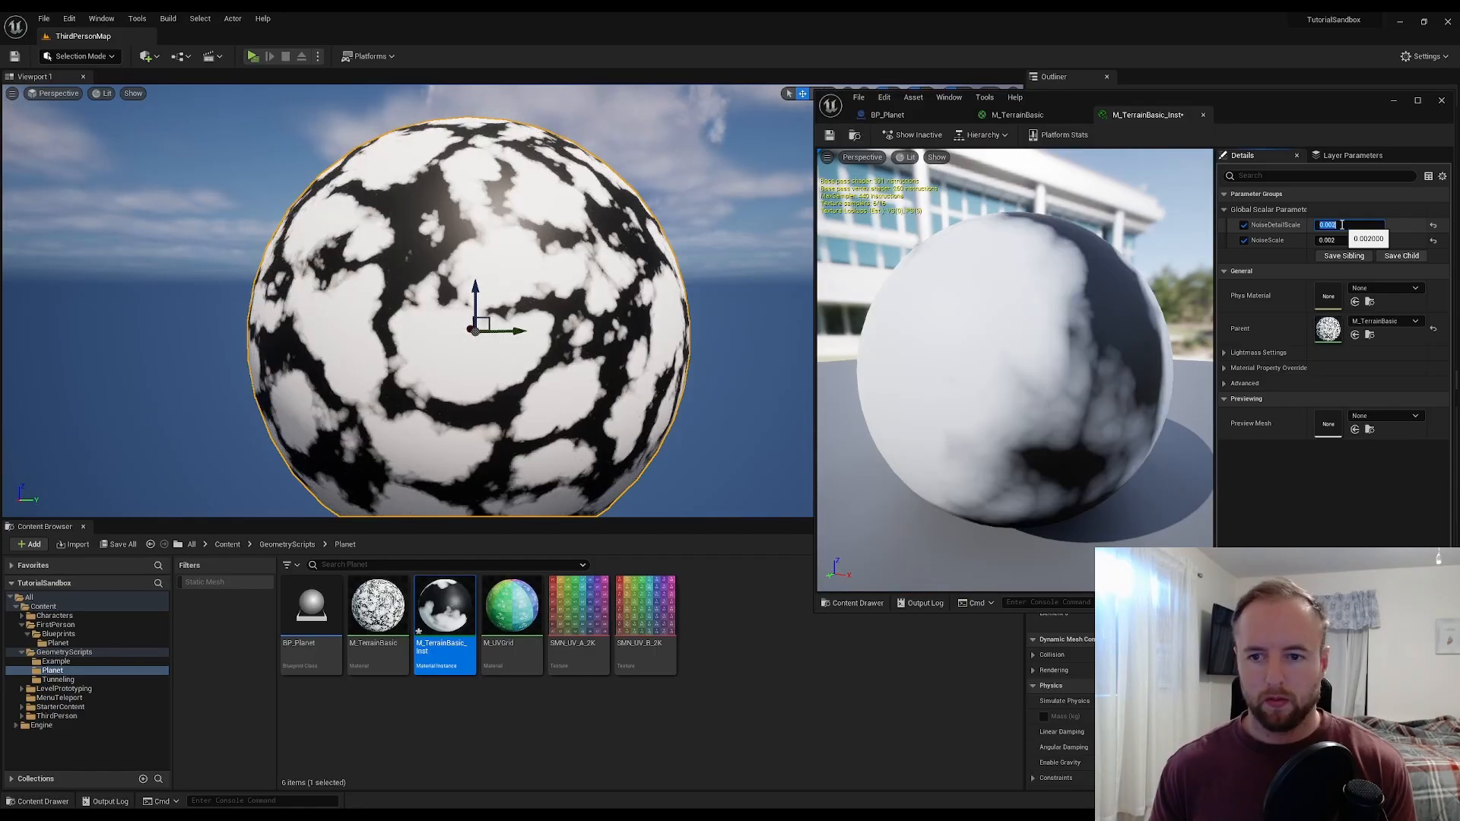
text(0.005)
key(Return)
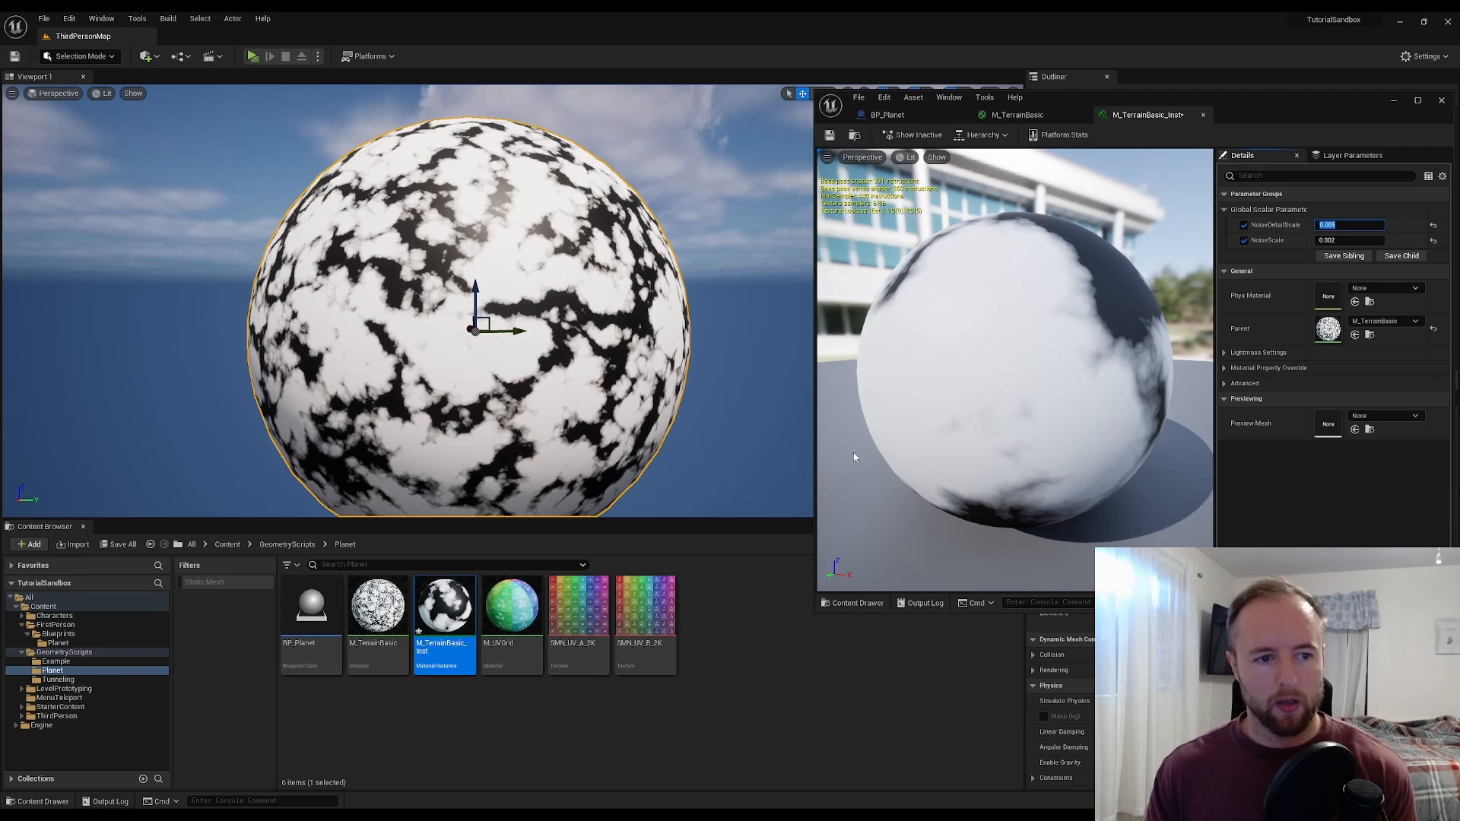
- Examine the combined noise pattern on the planet up close and from farther away in the level viewport
key(w)
right_drag(536, 286, 493, 238)
key(s)
key(w)
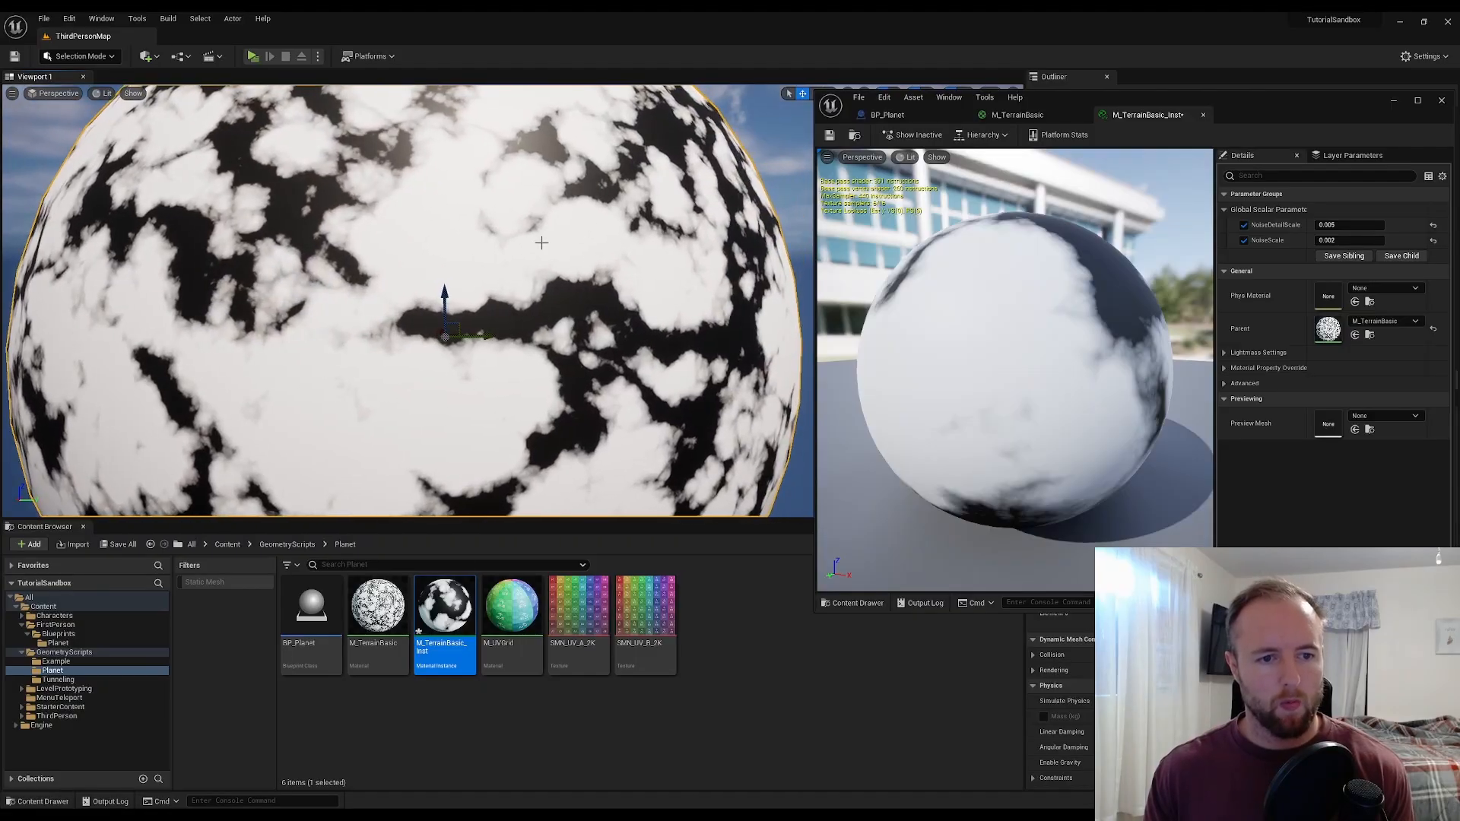
key(s)
right_drag(716, 274, 715, 283)
key(w)
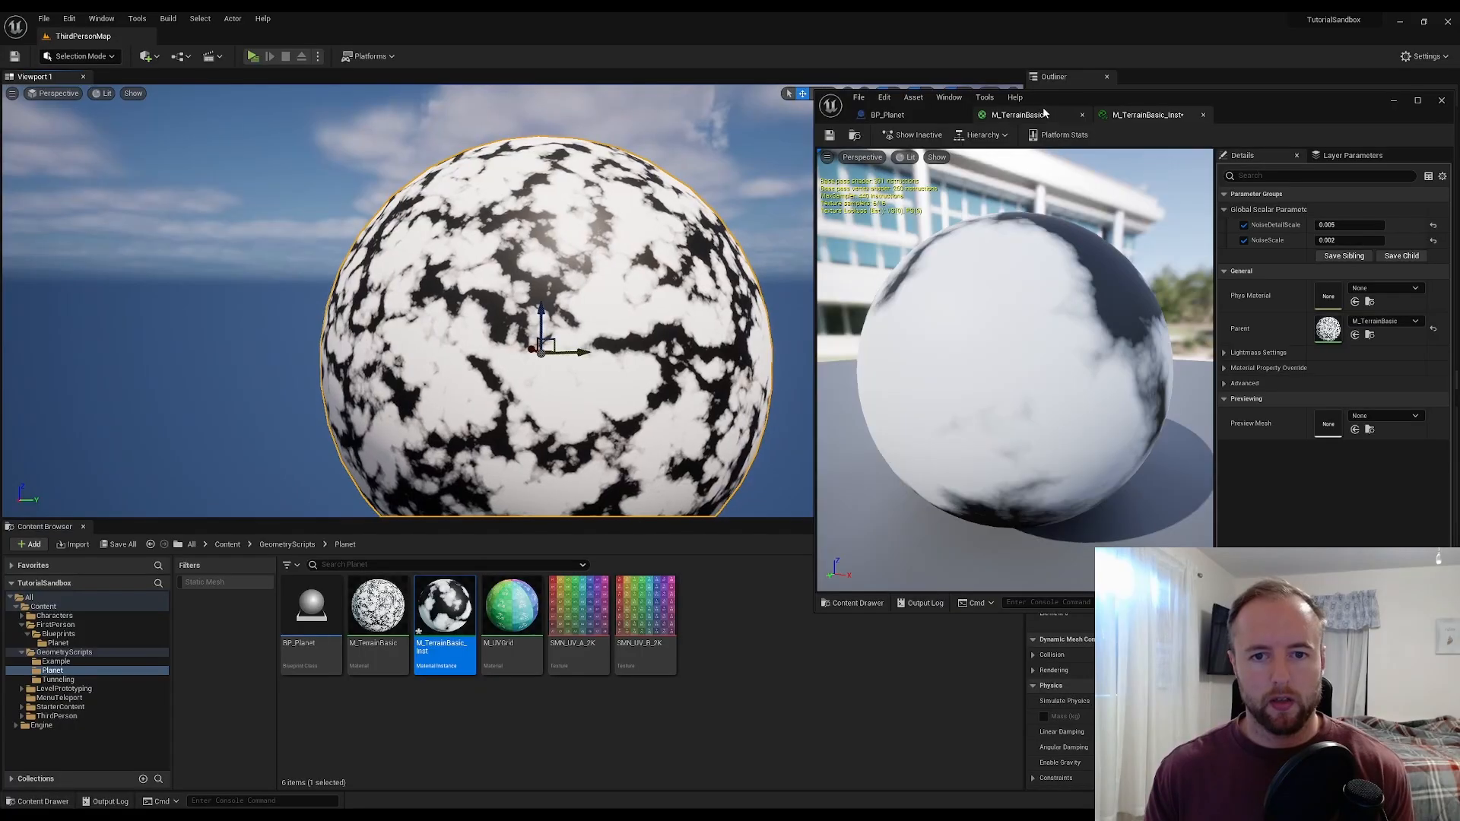
- Return to the M_TerrainBasic graph and connect the Add node's output to Base Color
click(1018, 115)
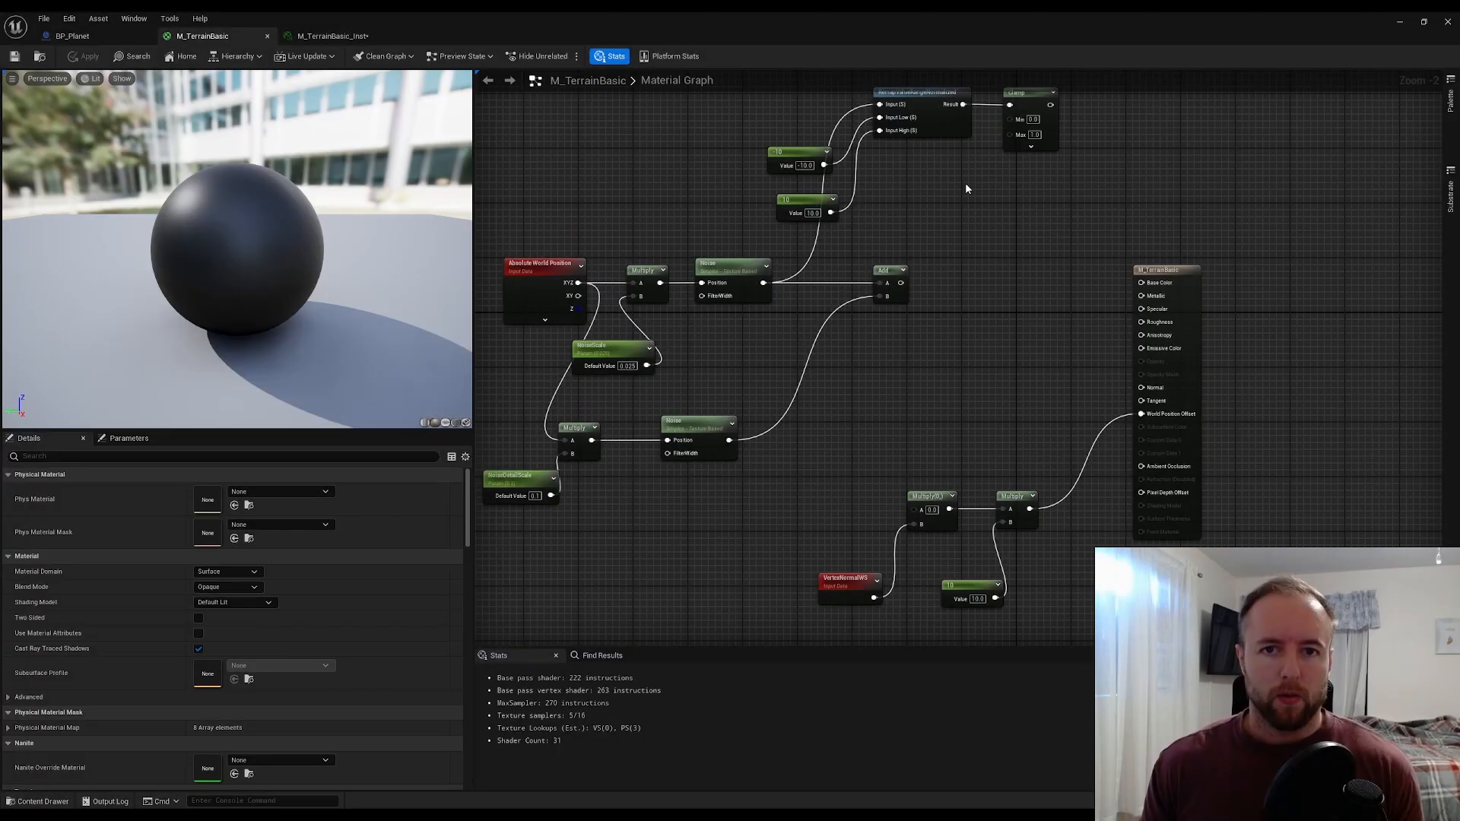
drag(901, 283, 1141, 283)
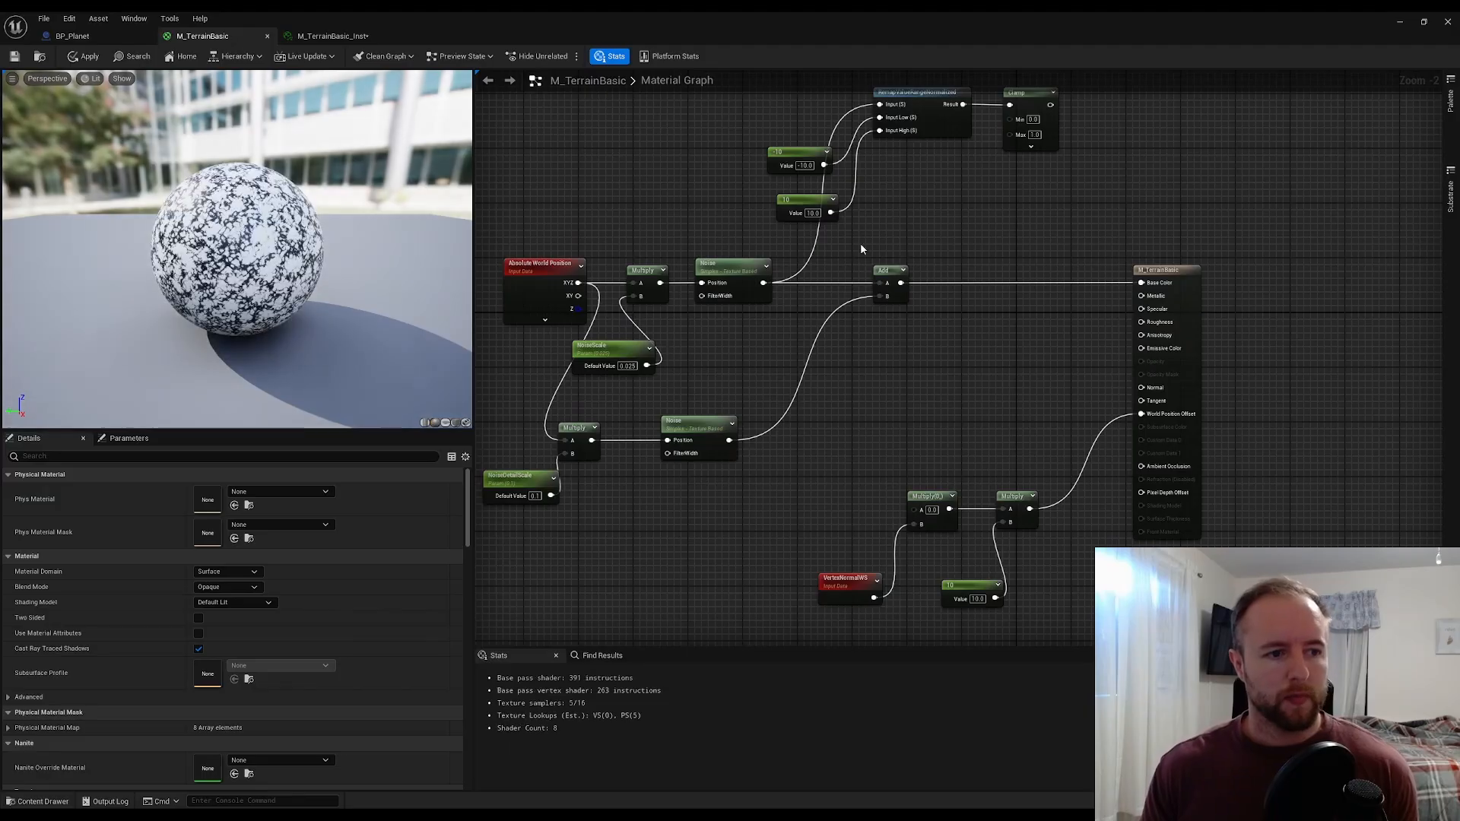
scroll(232, 264, up, 4)
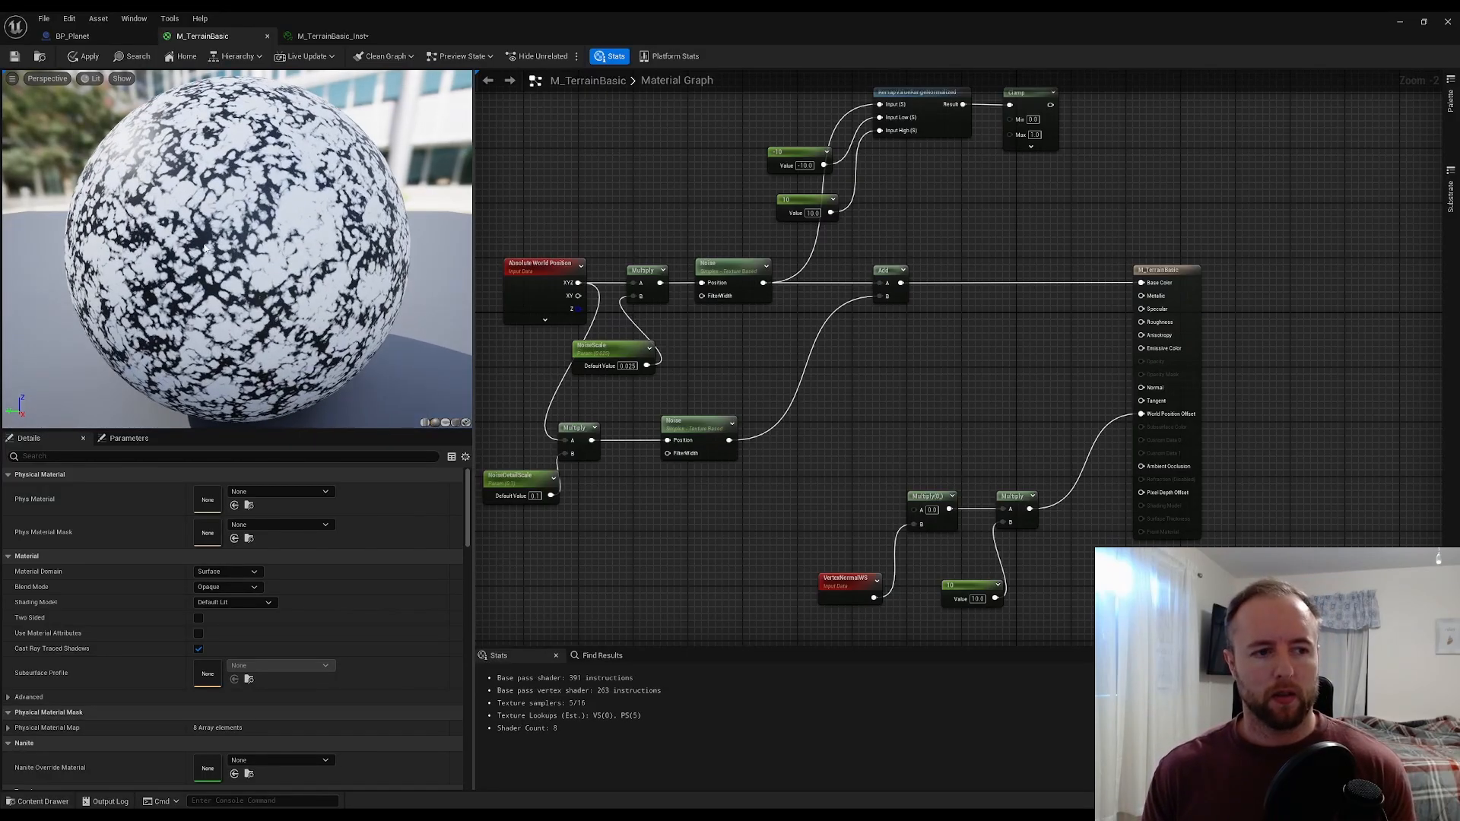
- Check the output range and level settings of both Noise nodes
right_drag(874, 218, 909, 233)
click(764, 283)
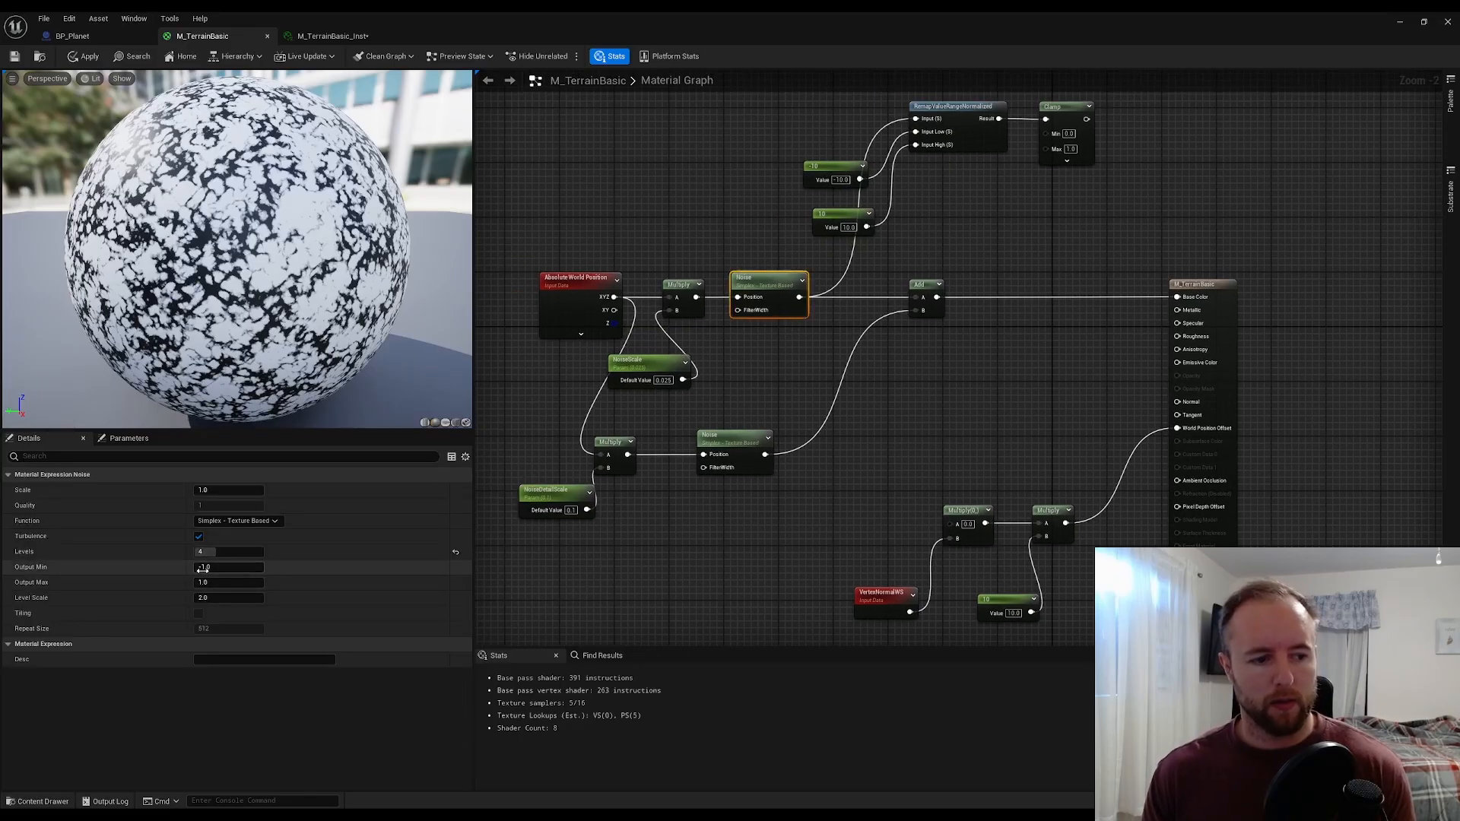
click(733, 449)
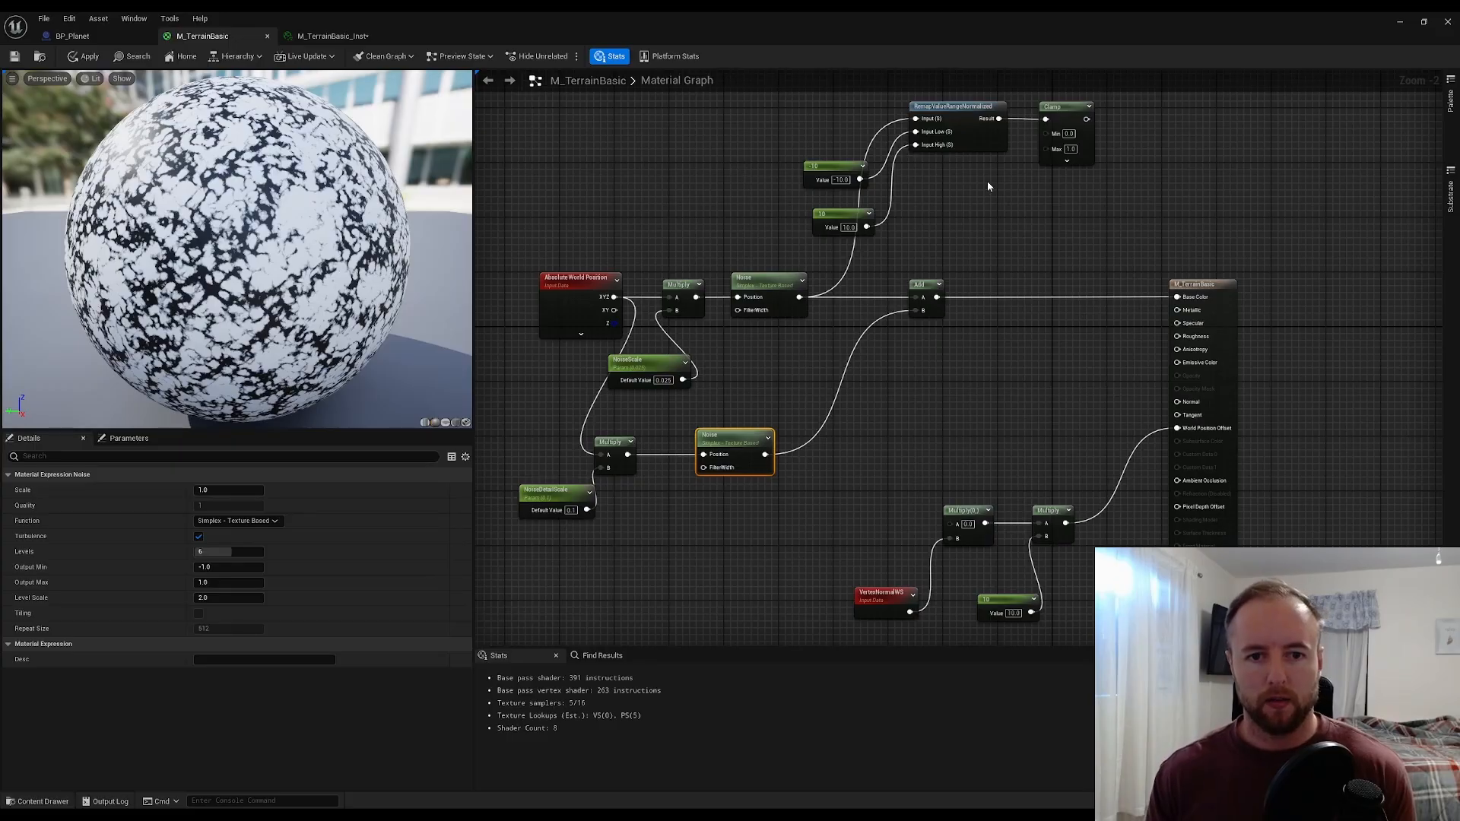
- Move the RemapValueRangeNormalized node with its two constants in line after Add, disconnect Clamp, and feed Add's output into the remap's Input
drag(996, 242, 845, 102)
drag(950, 119, 1032, 331)
click(1102, 171)
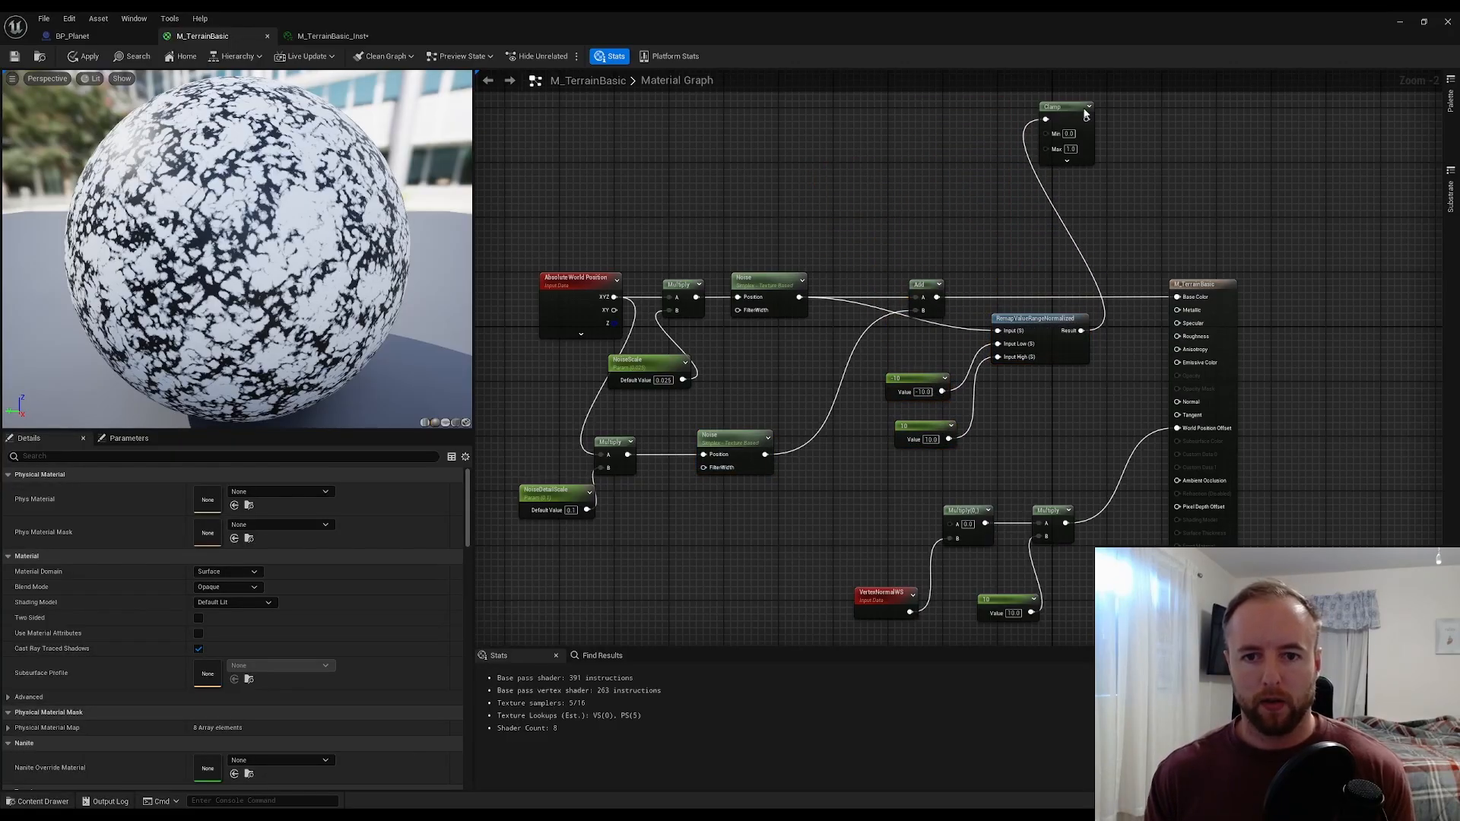
drag(1086, 114, 1126, 114)
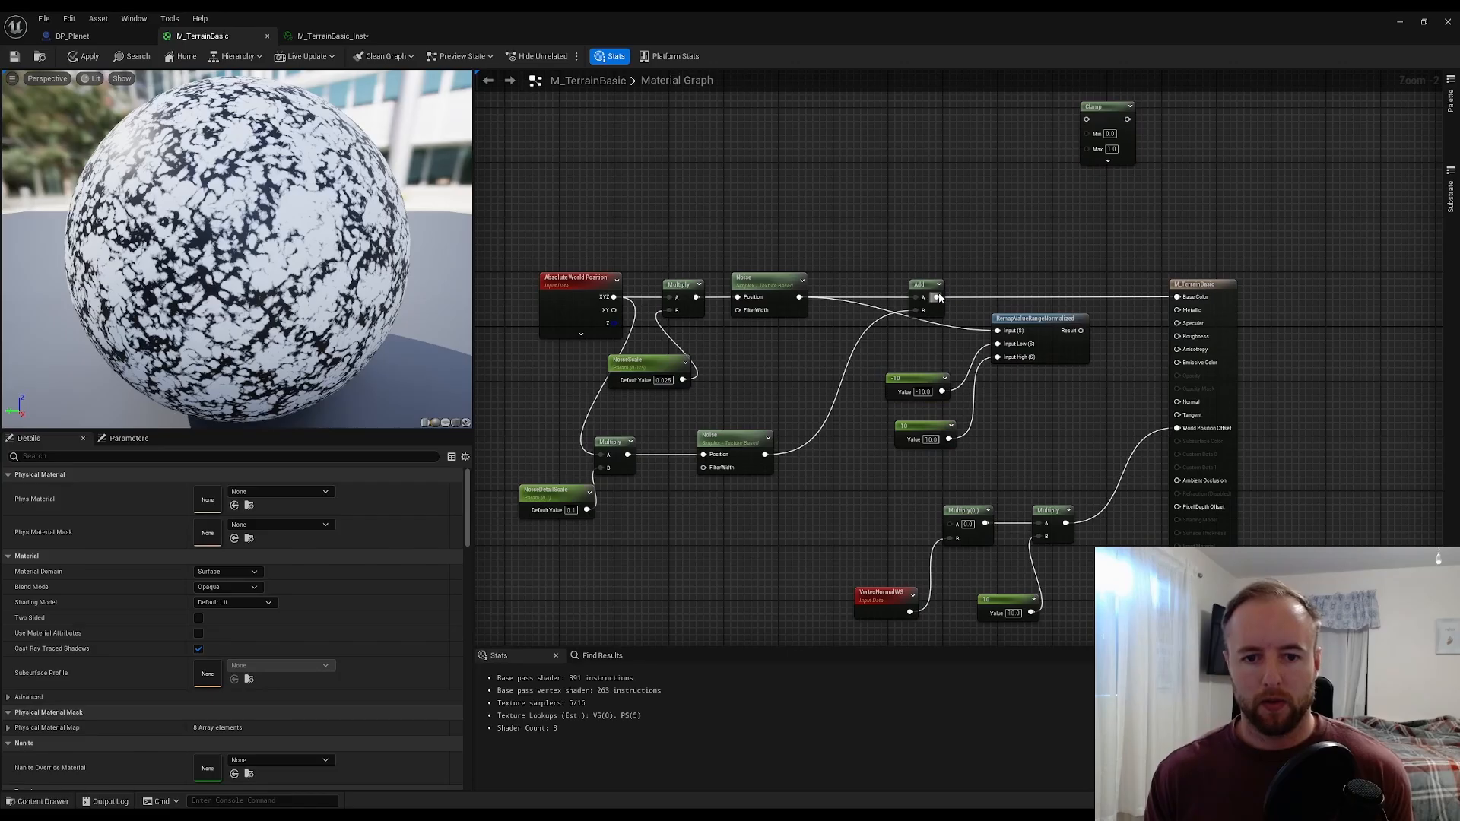
drag(938, 296, 1064, 283)
alt+click(1082, 298)
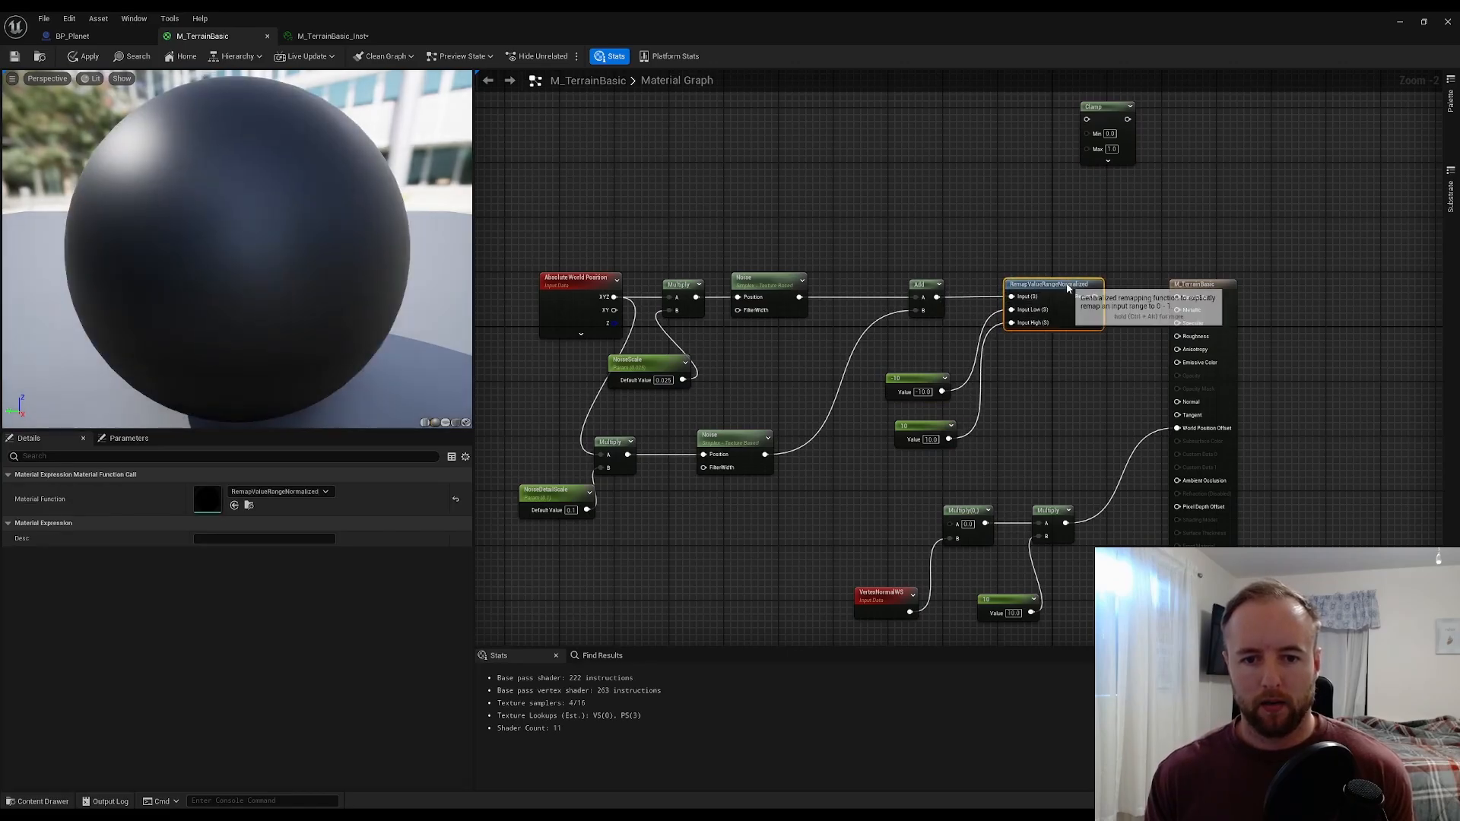
- Set the remap's Input Low constant to -2 and Input High constant to 2, checking the upper Noise node's output range
click(924, 393)
text(-2)
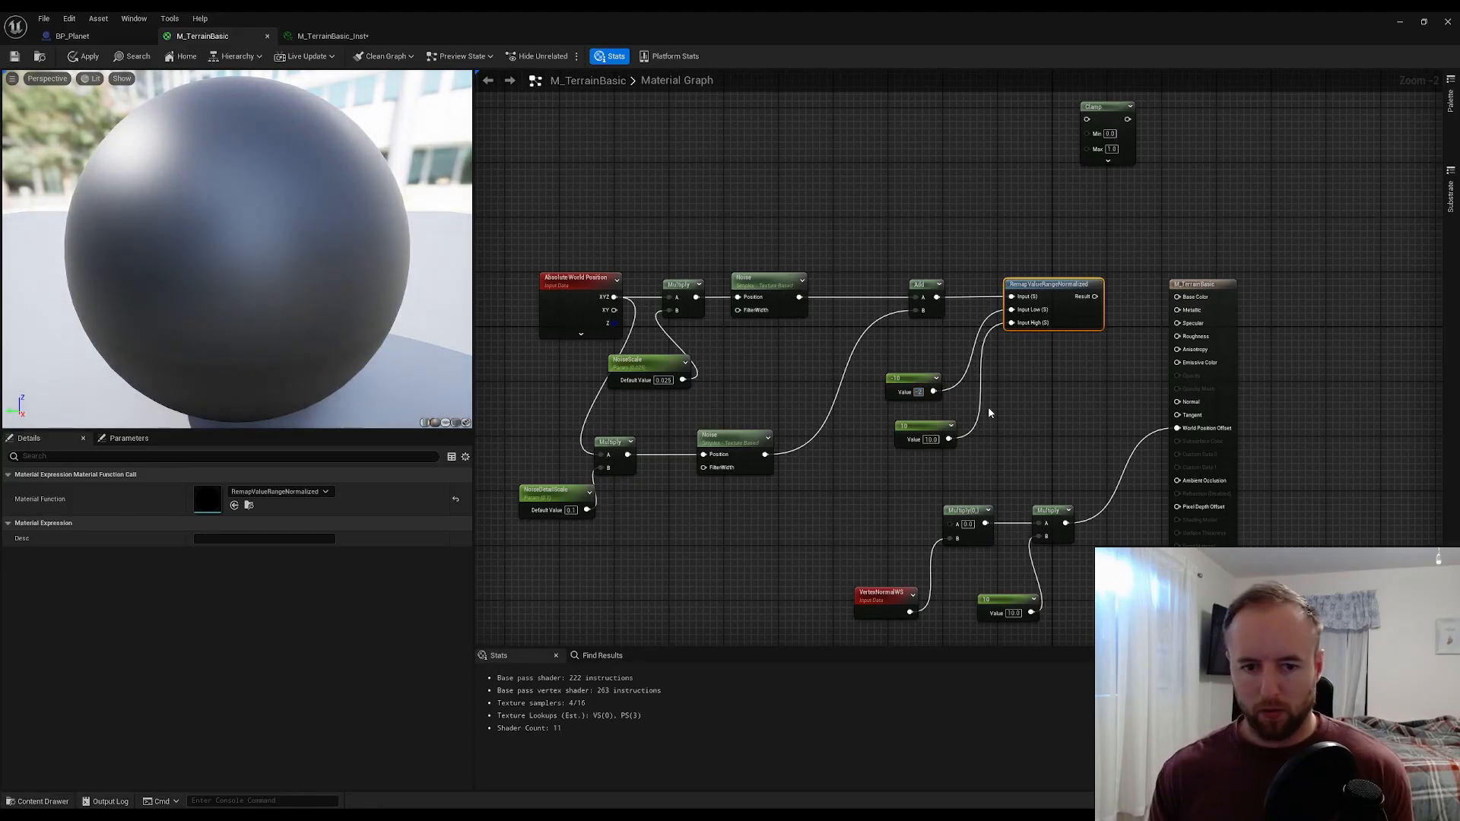
click(929, 439)
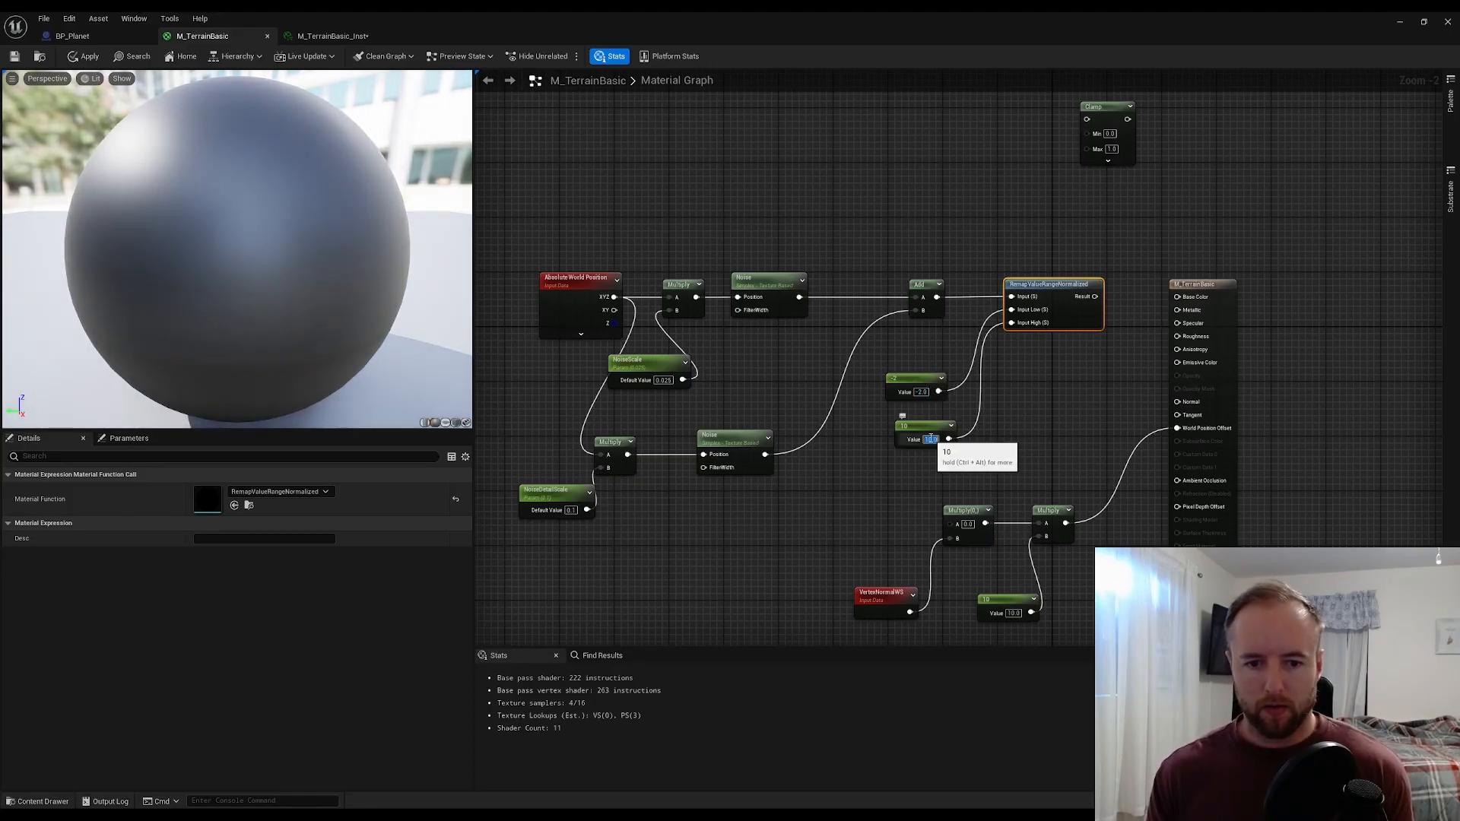
text(2)
click(763, 267)
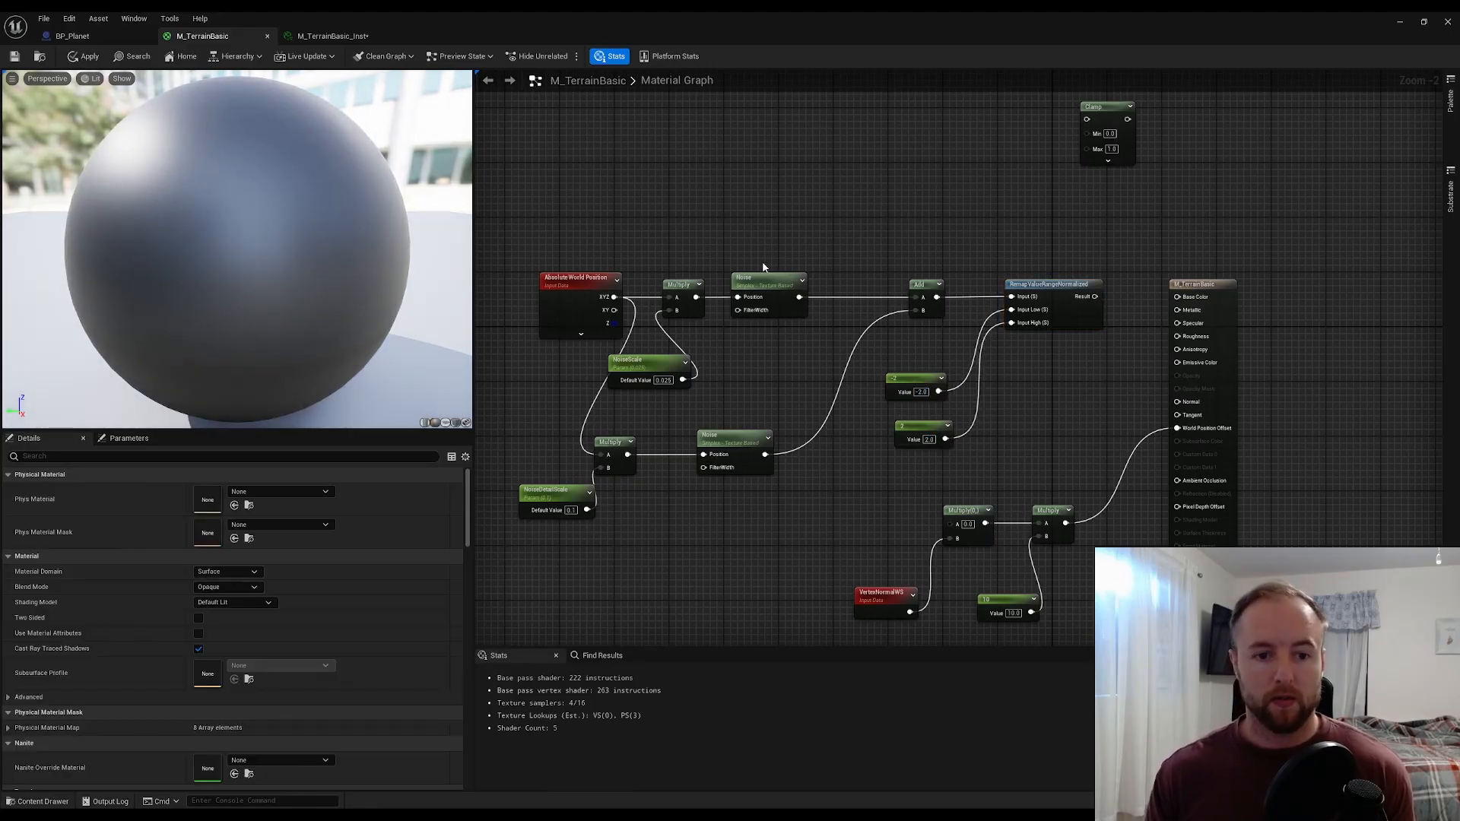
drag(774, 289, 773, 289)
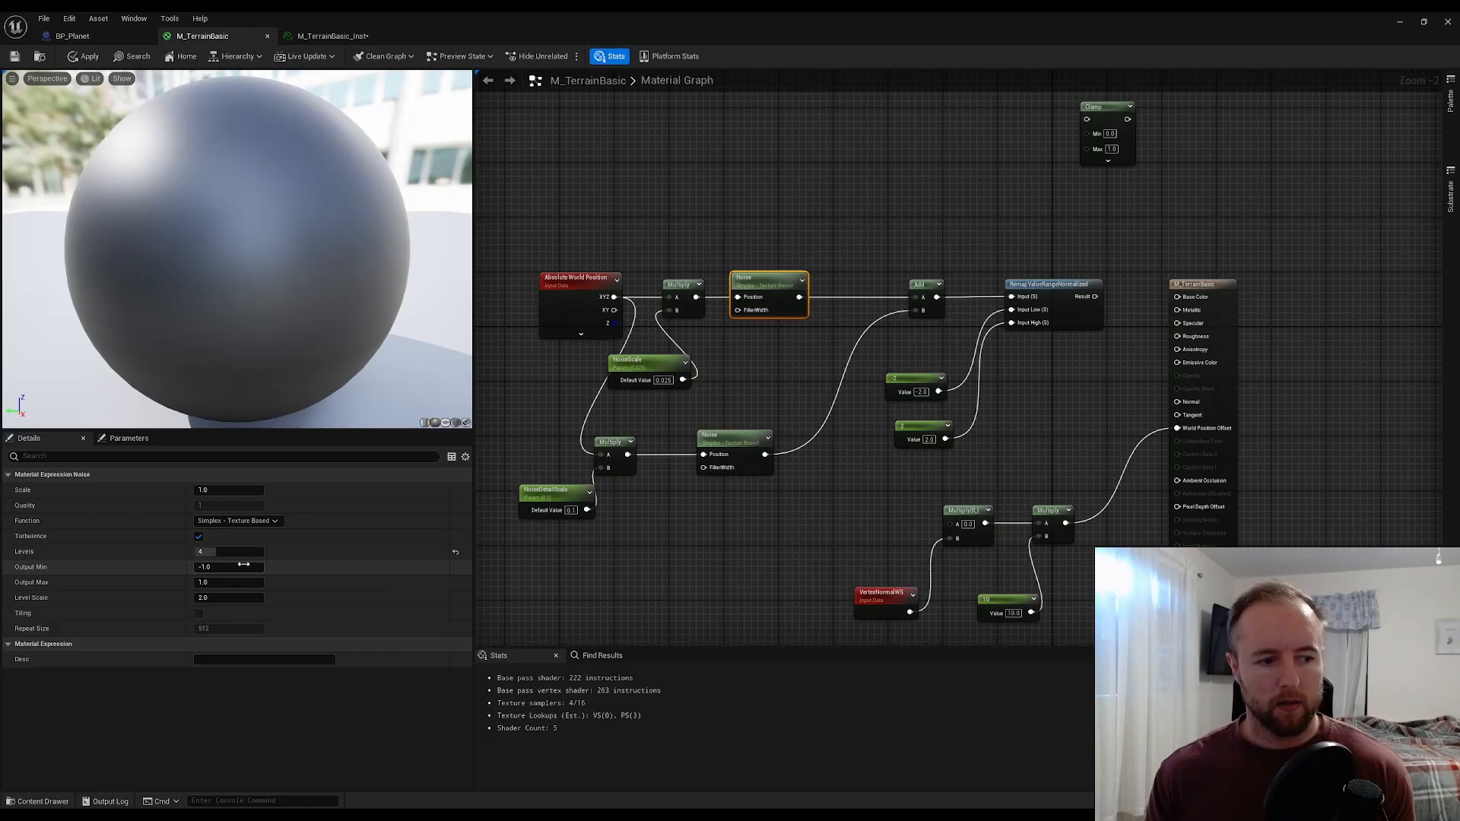
click(862, 332)
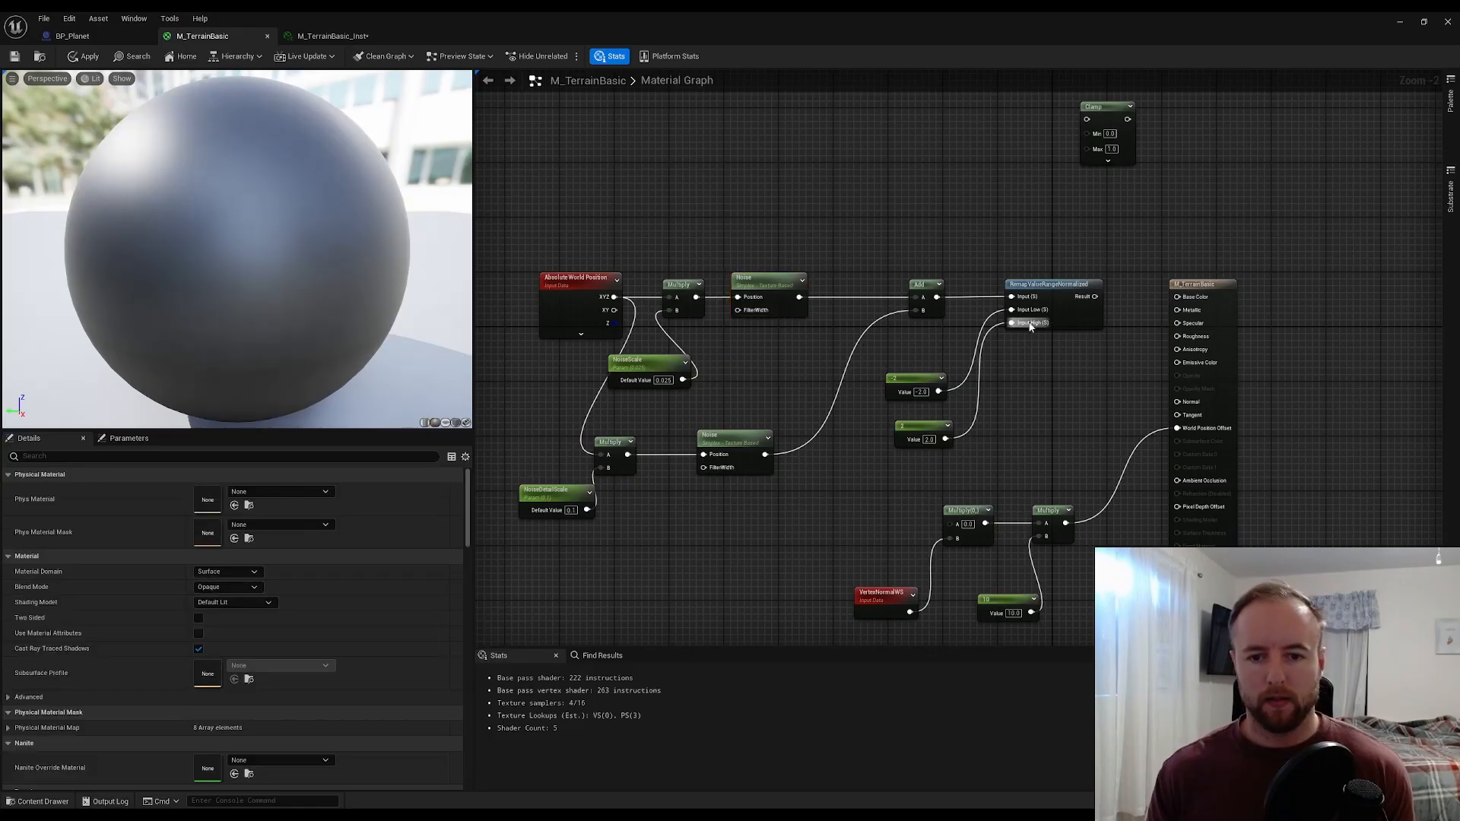
- Connect the remap's Result to Base Color, save the material and inspect the noise on the preview sphere
drag(1093, 297, 1178, 297)
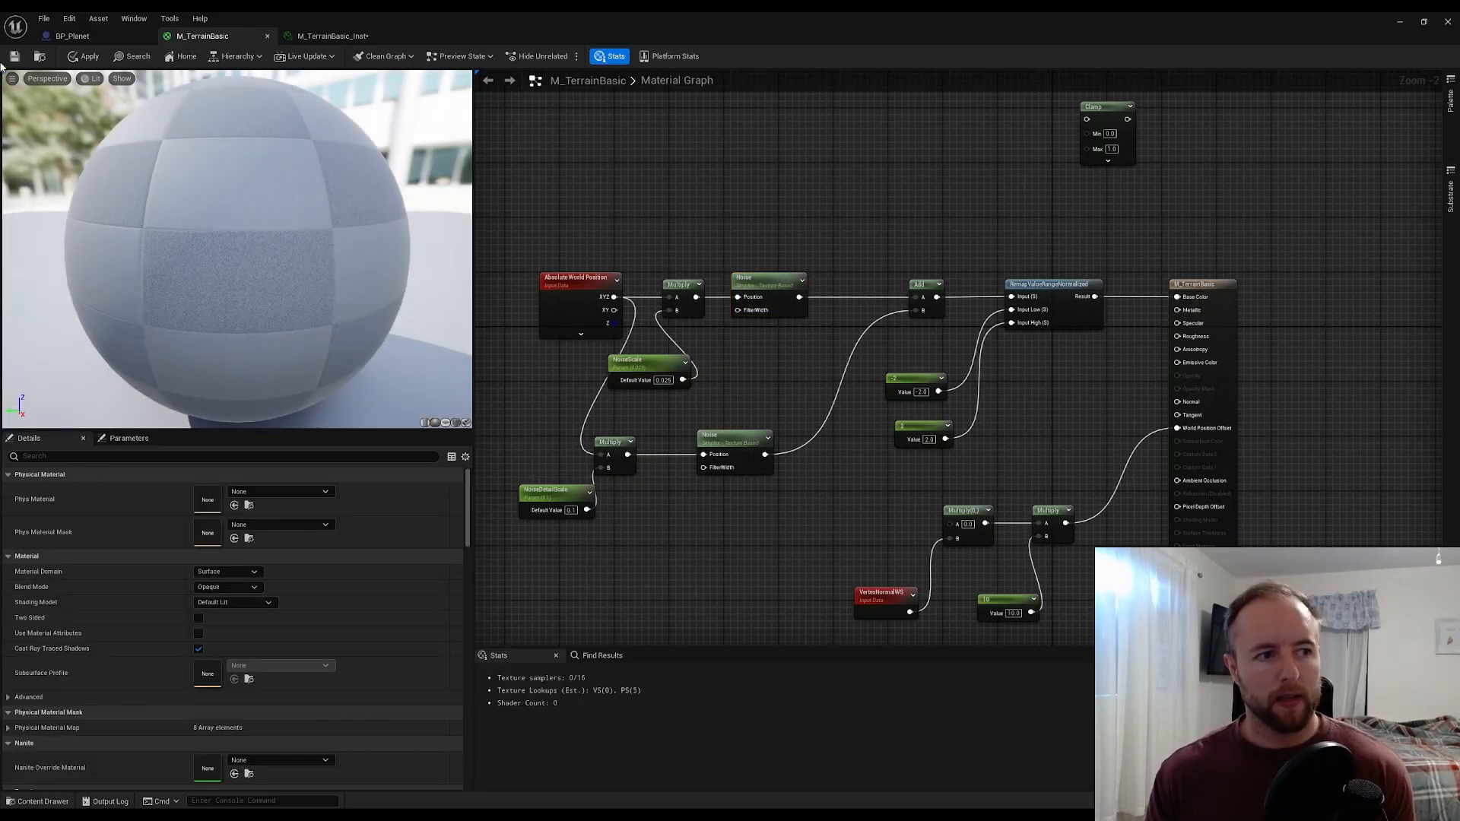
click(13, 57)
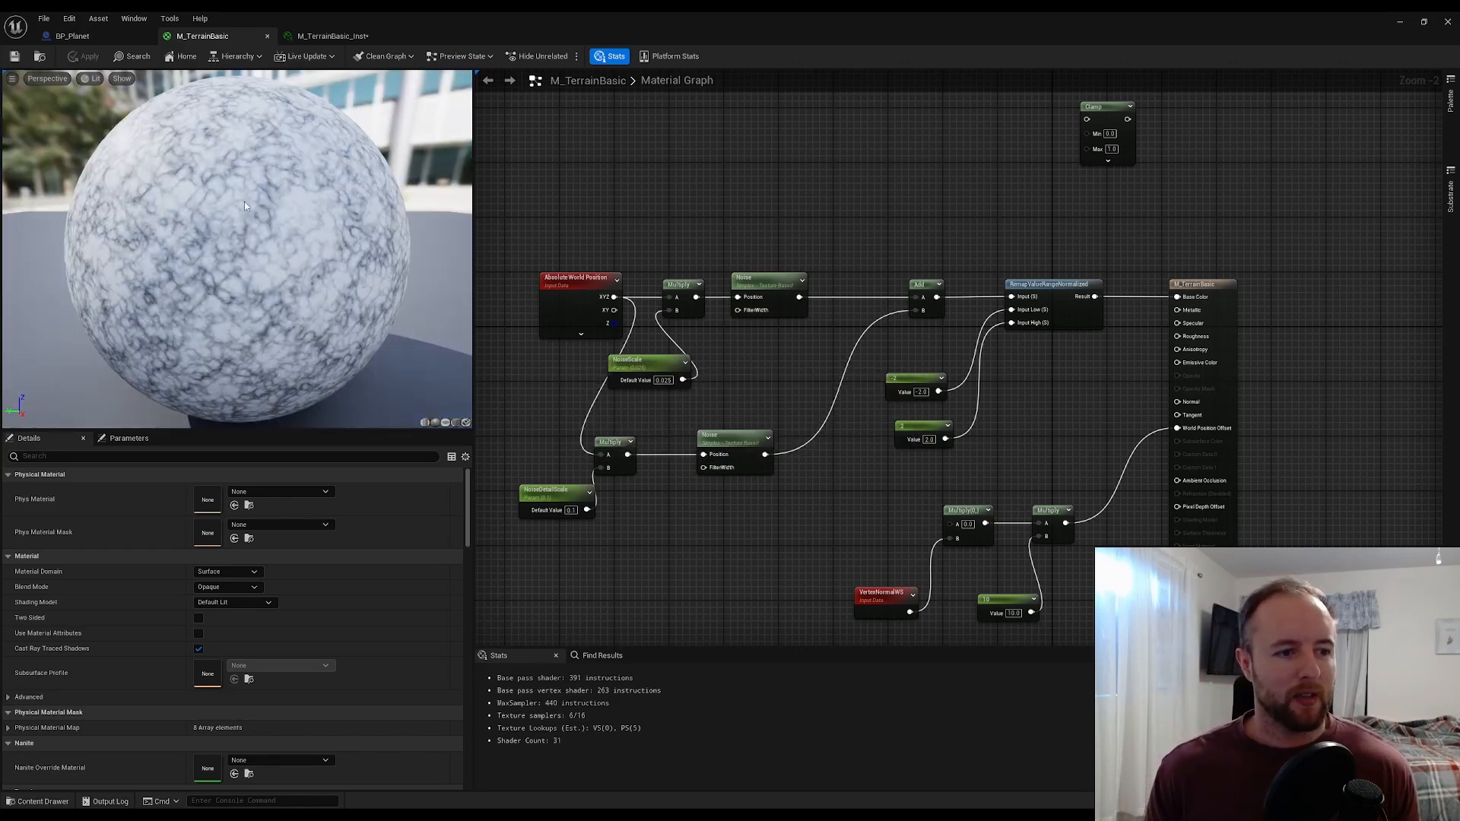
scroll(244, 202, up, 3)
scroll(244, 203, down, 5)
drag(244, 202, 296, 204)
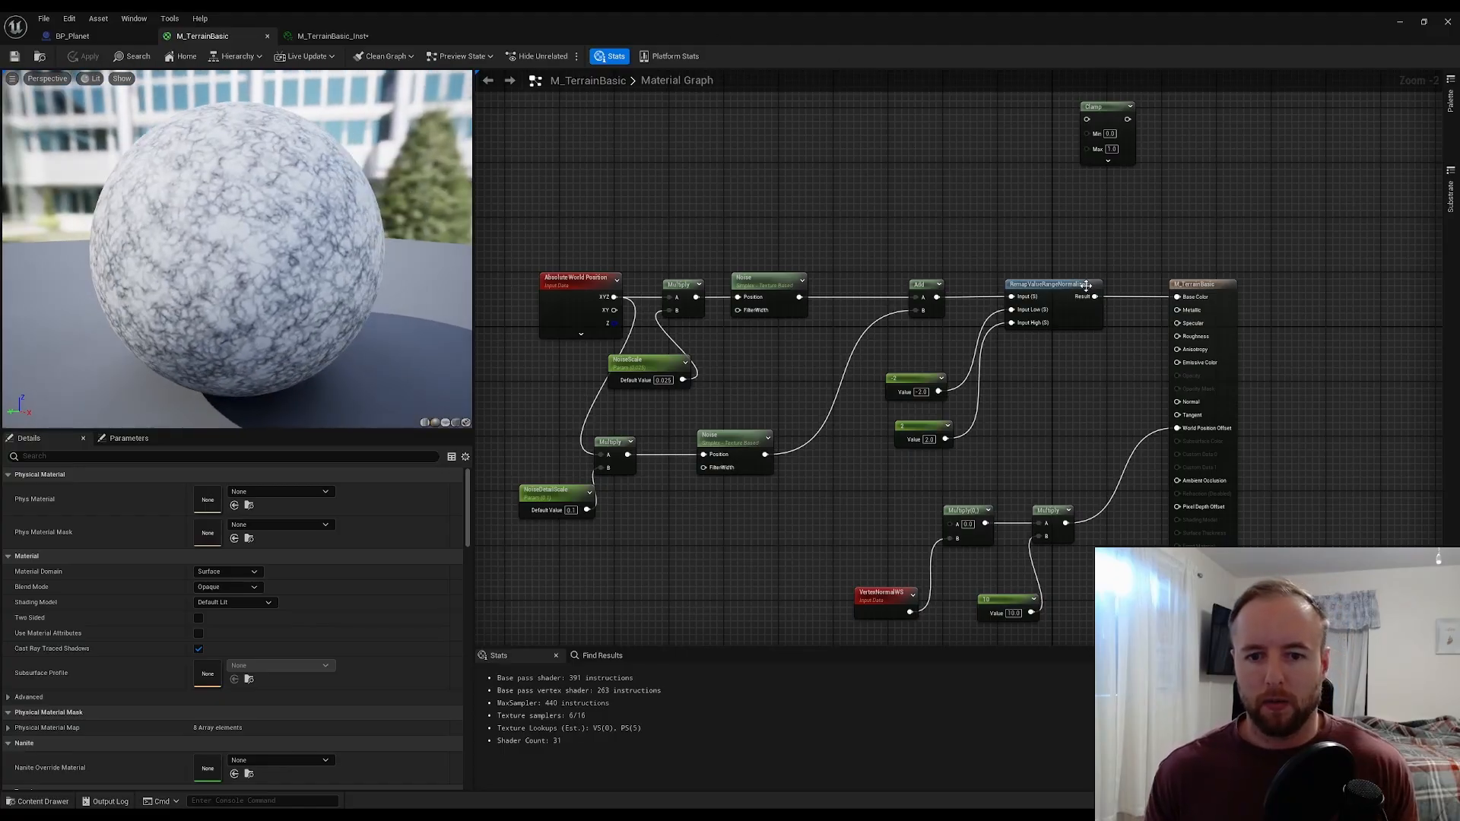
- Connect the remap's Result to input A of the Multiply that takes VertexNormalWS, and save the material
drag(1095, 296, 956, 526)
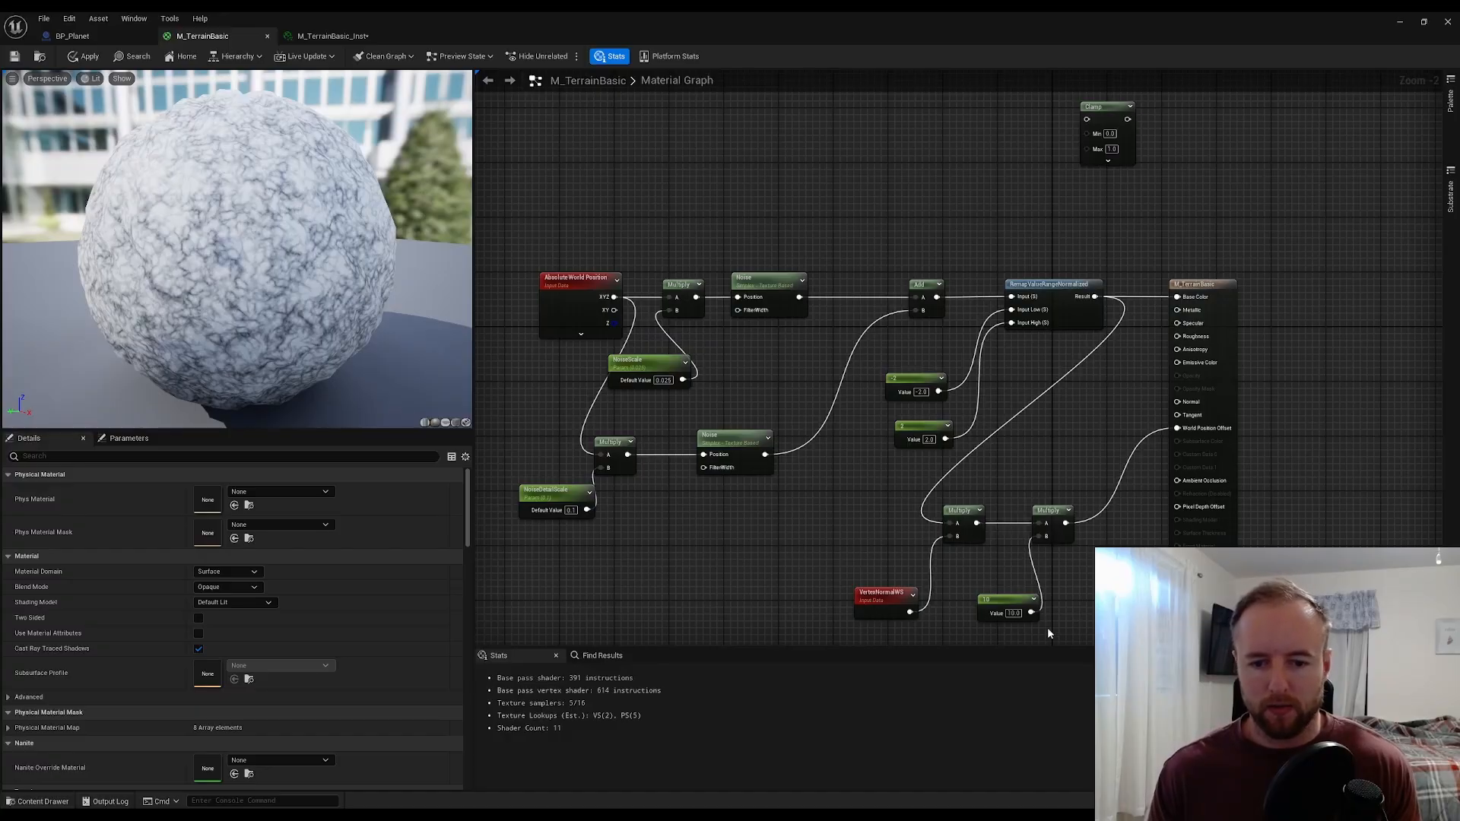
click(984, 600)
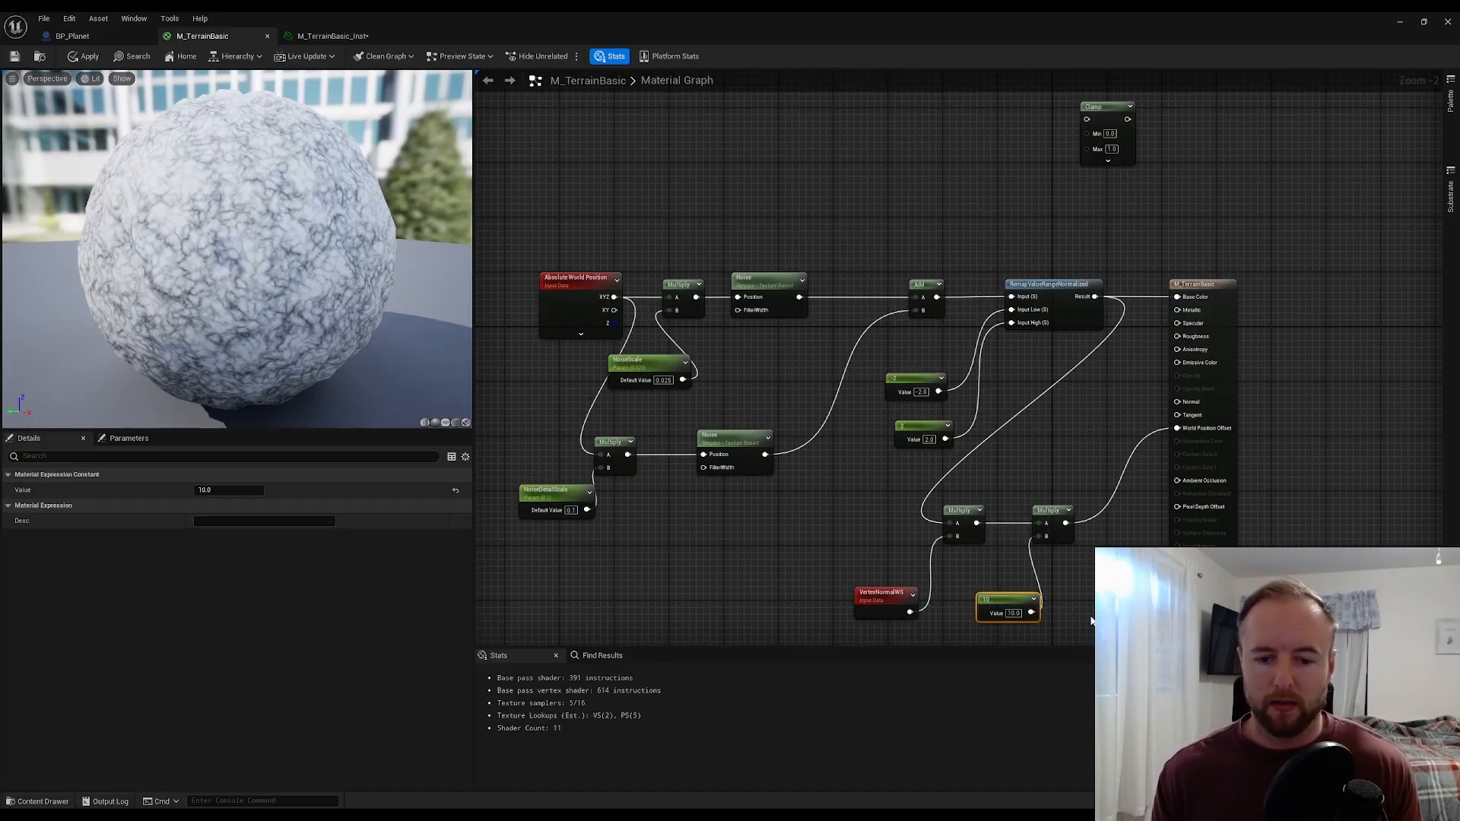
click(22, 60)
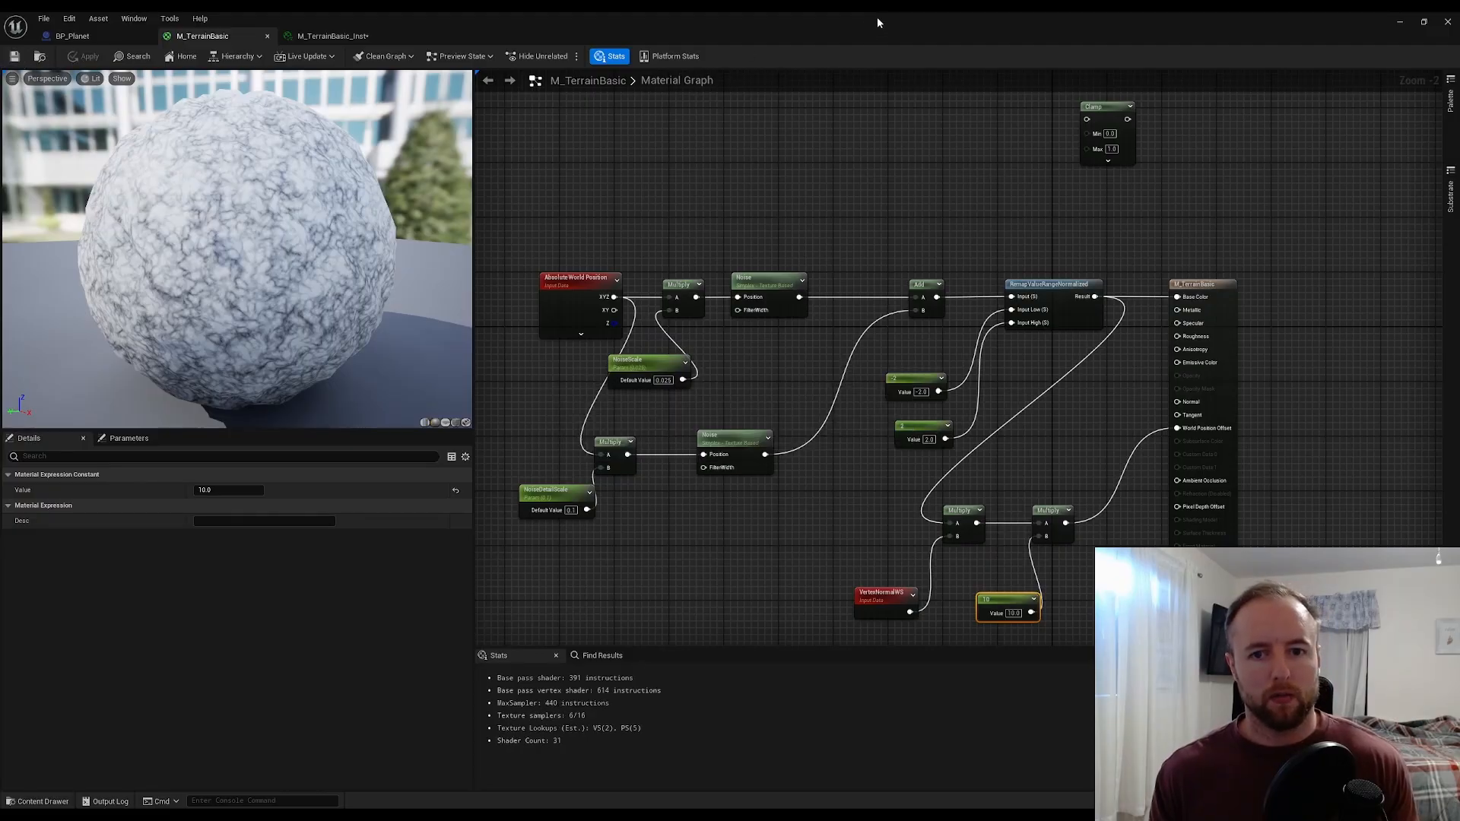
- Uncover the level viewport and examine the planet's displaced surface from several angles and distances
drag(910, 12, 1162, 265)
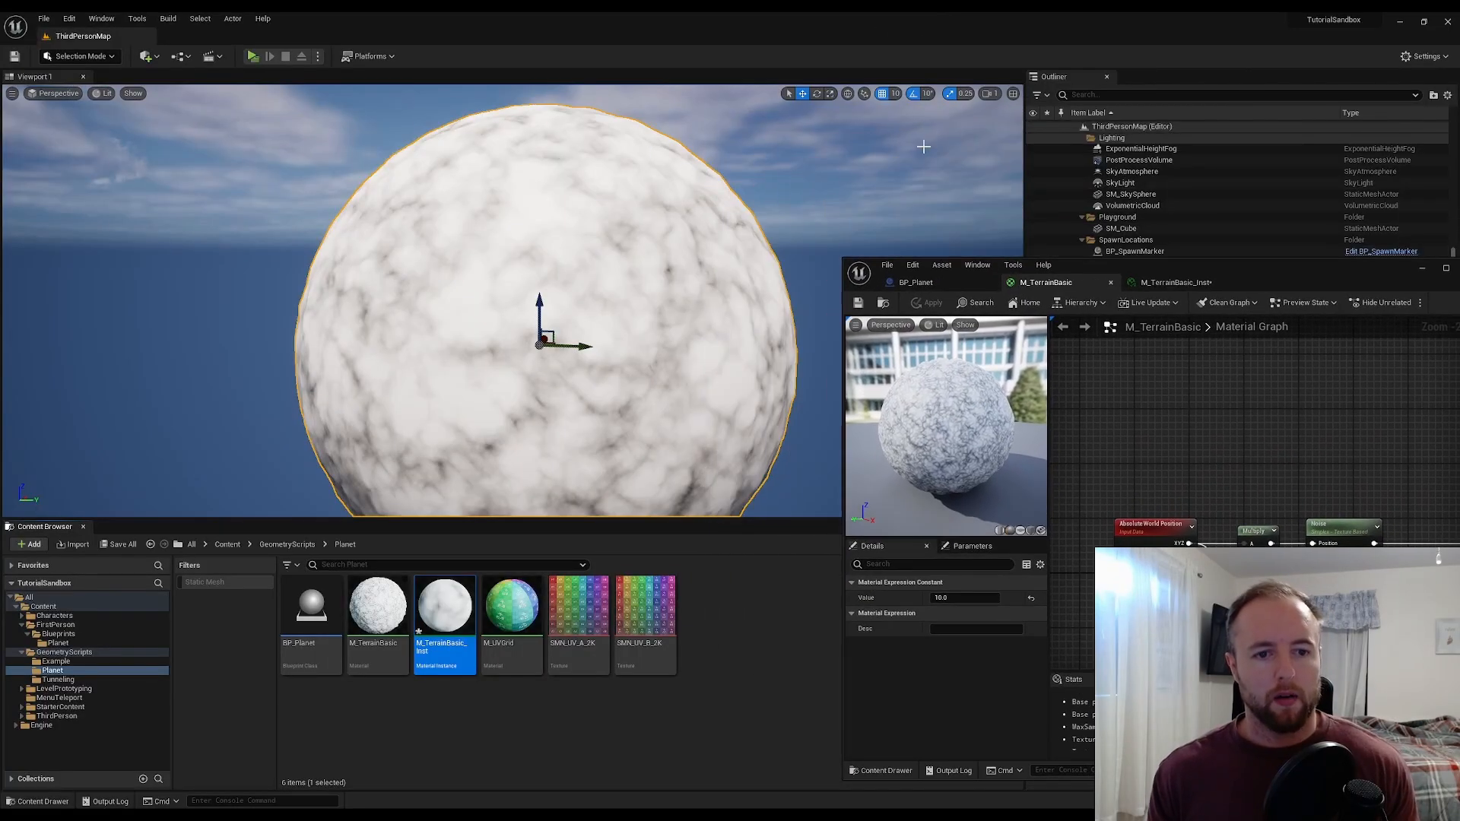
right_drag(730, 152, 845, 136)
key(s)
key(w)
key(a)
key(s)
key(a)
key(w)
key(a)
key(w)
key(s)
key(d)
key(w)
key(s)
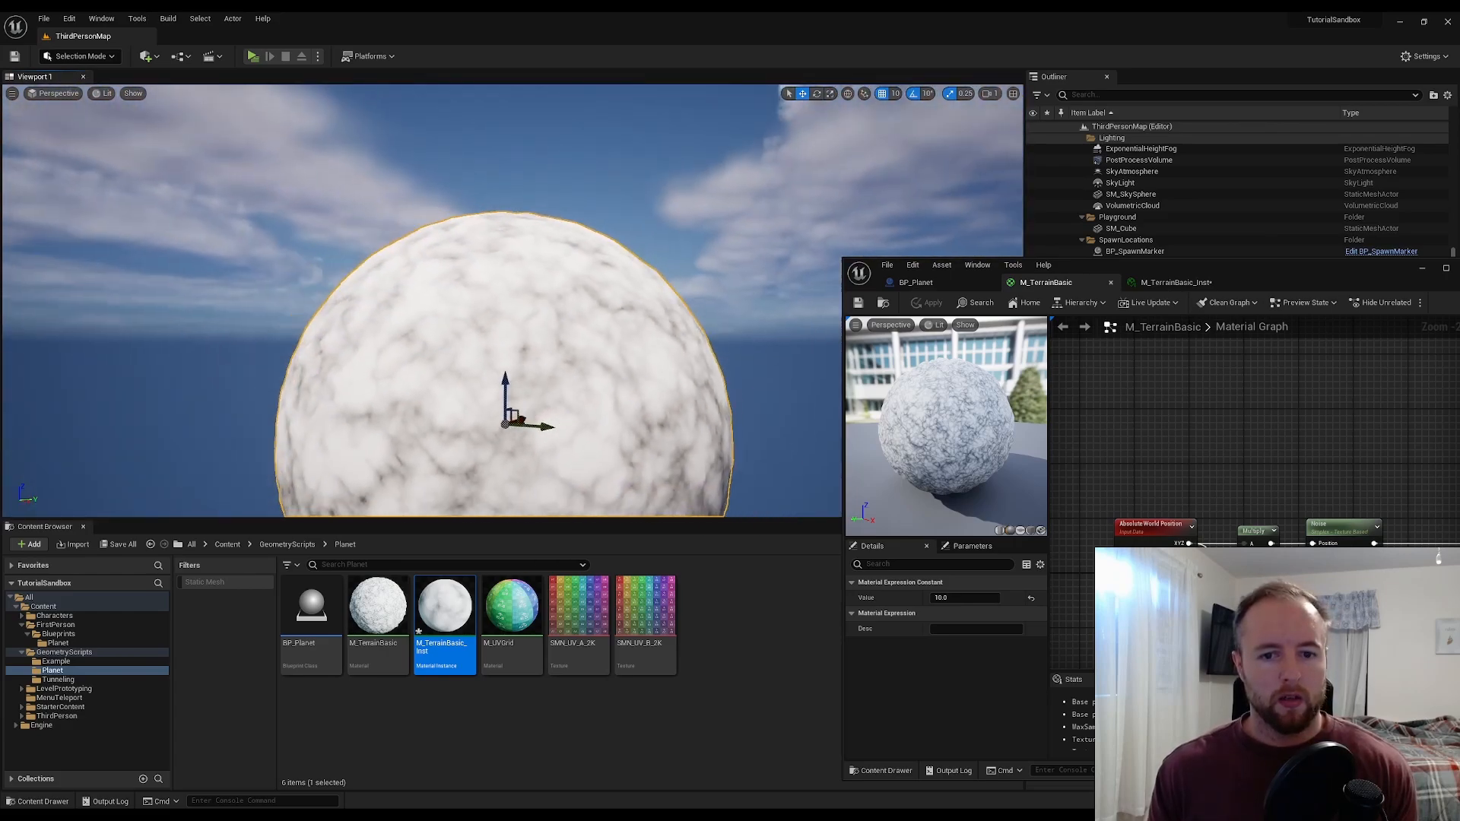
key(a)
right_drag(532, 137, 592, 158)
key(w)
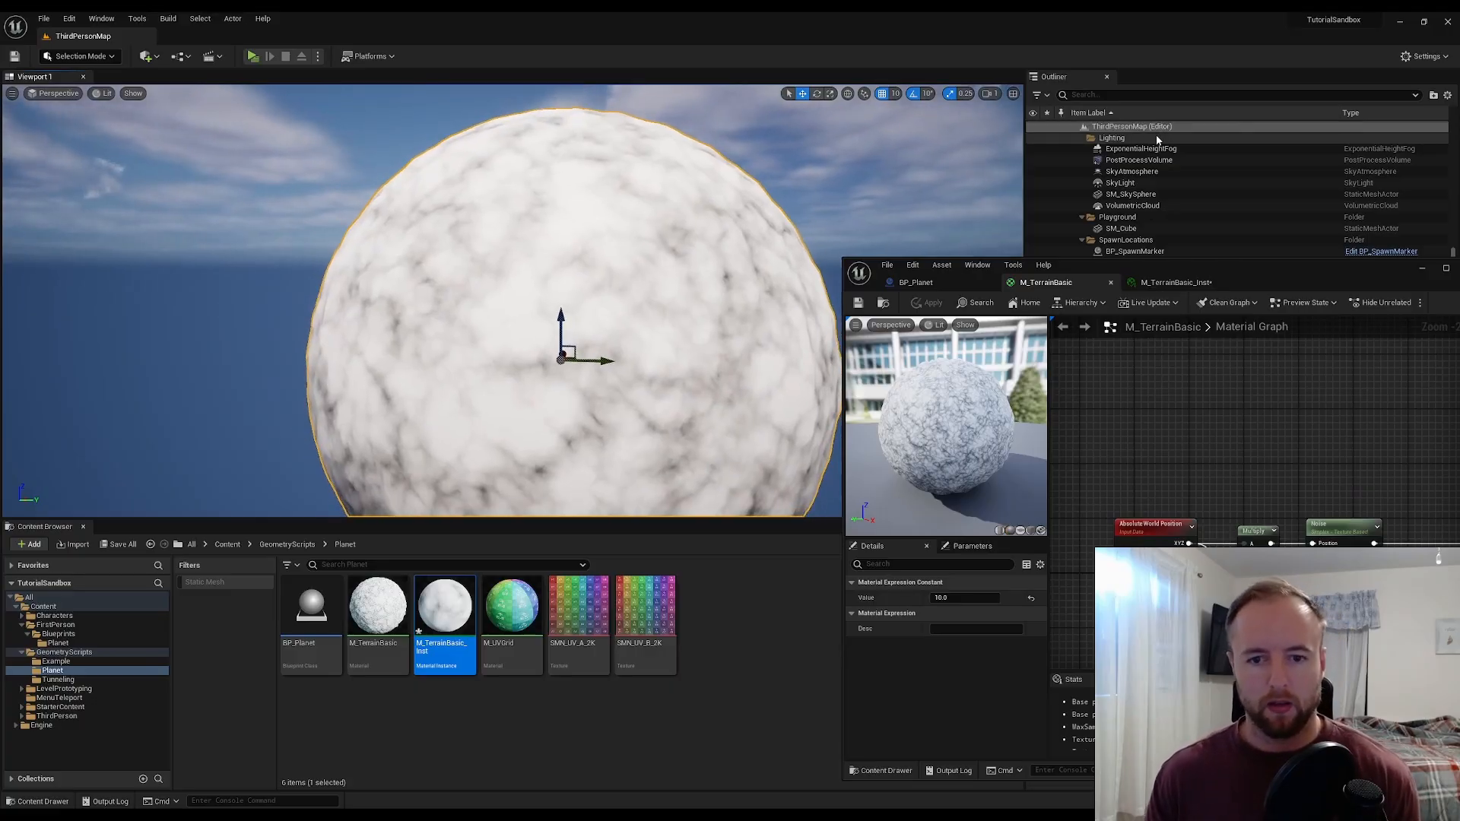
- Back in the M_TerrainBasic graph, convert the constant 10 feeding the last Multiply to a parameter named ElevationMult and save the material
drag(1272, 265, 1090, 113)
double_click(1090, 114)
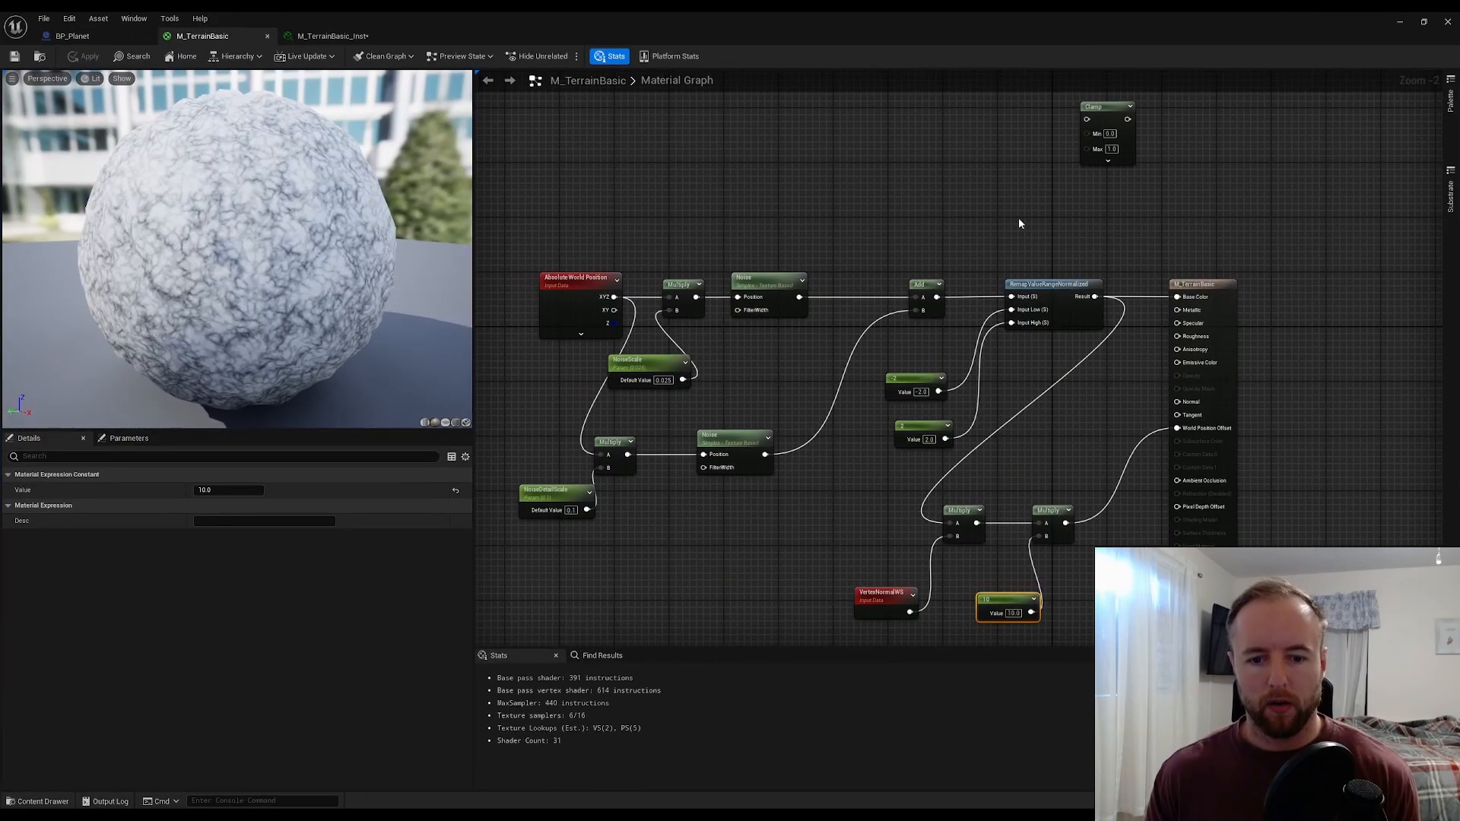
click(977, 221)
right_drag(1082, 473, 1062, 244)
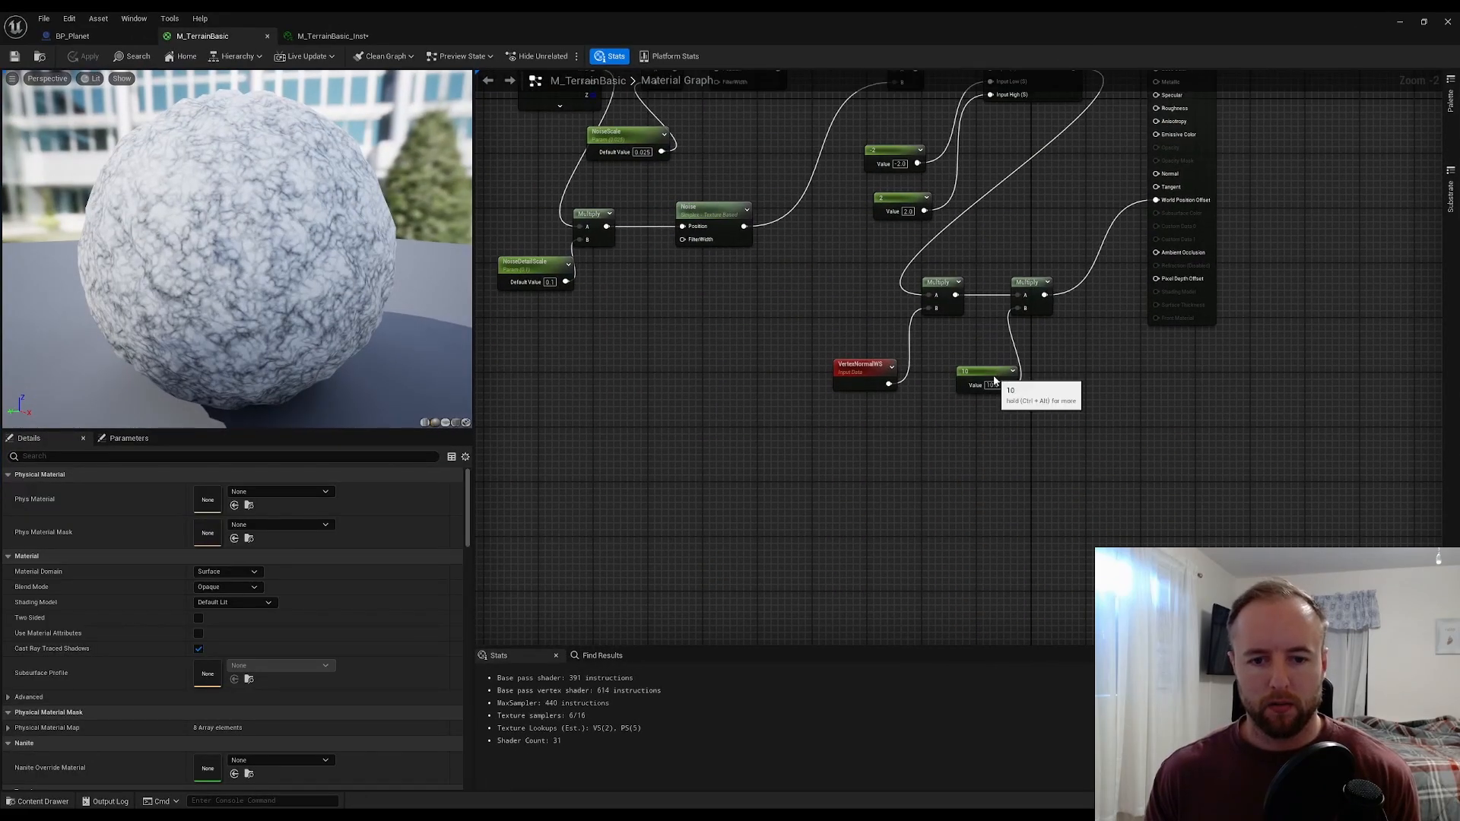
click(1001, 376)
drag(1001, 377, 979, 396)
right_click(980, 394)
click(1048, 414)
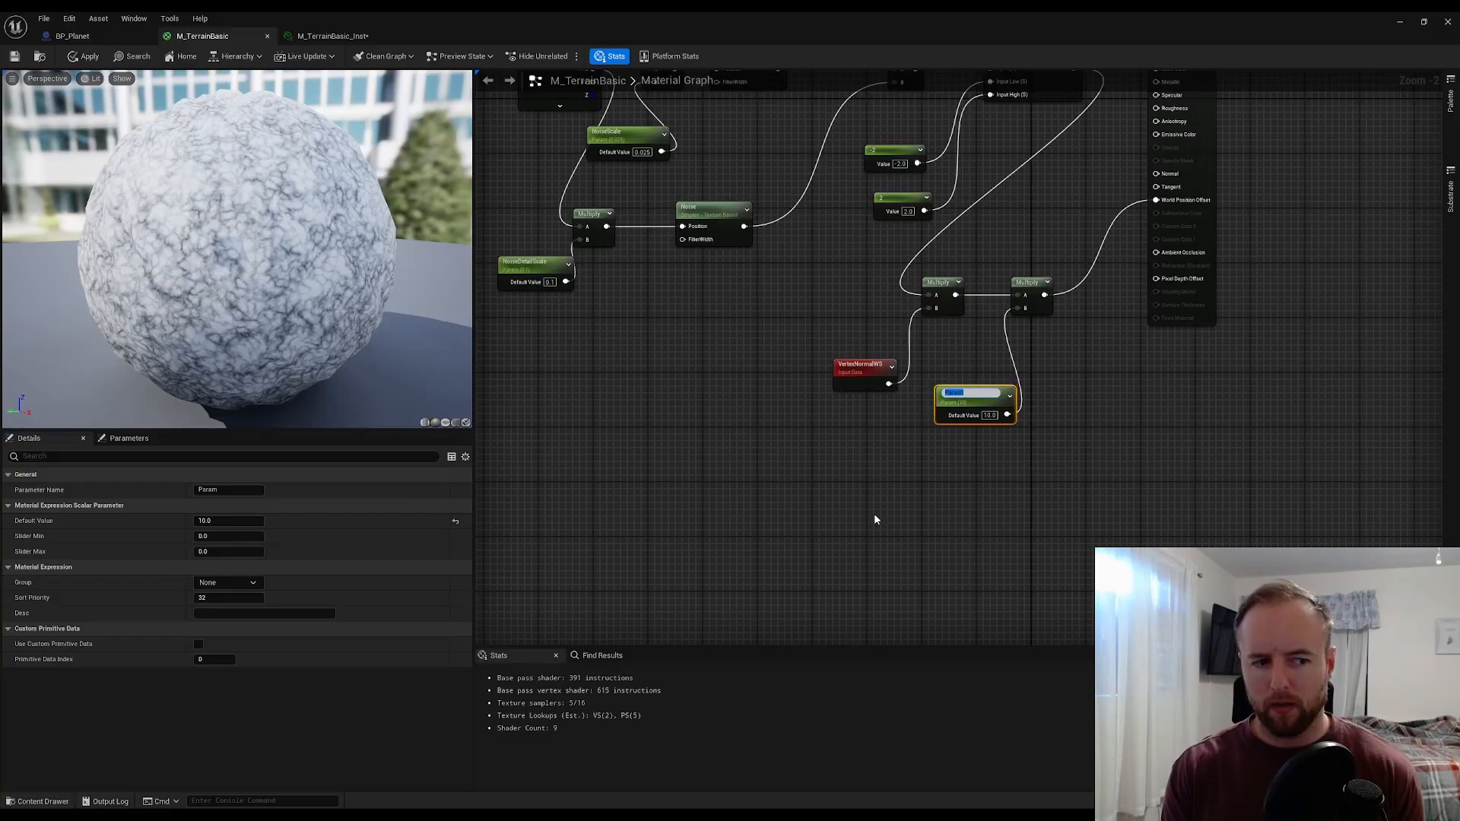
text(Elevati)
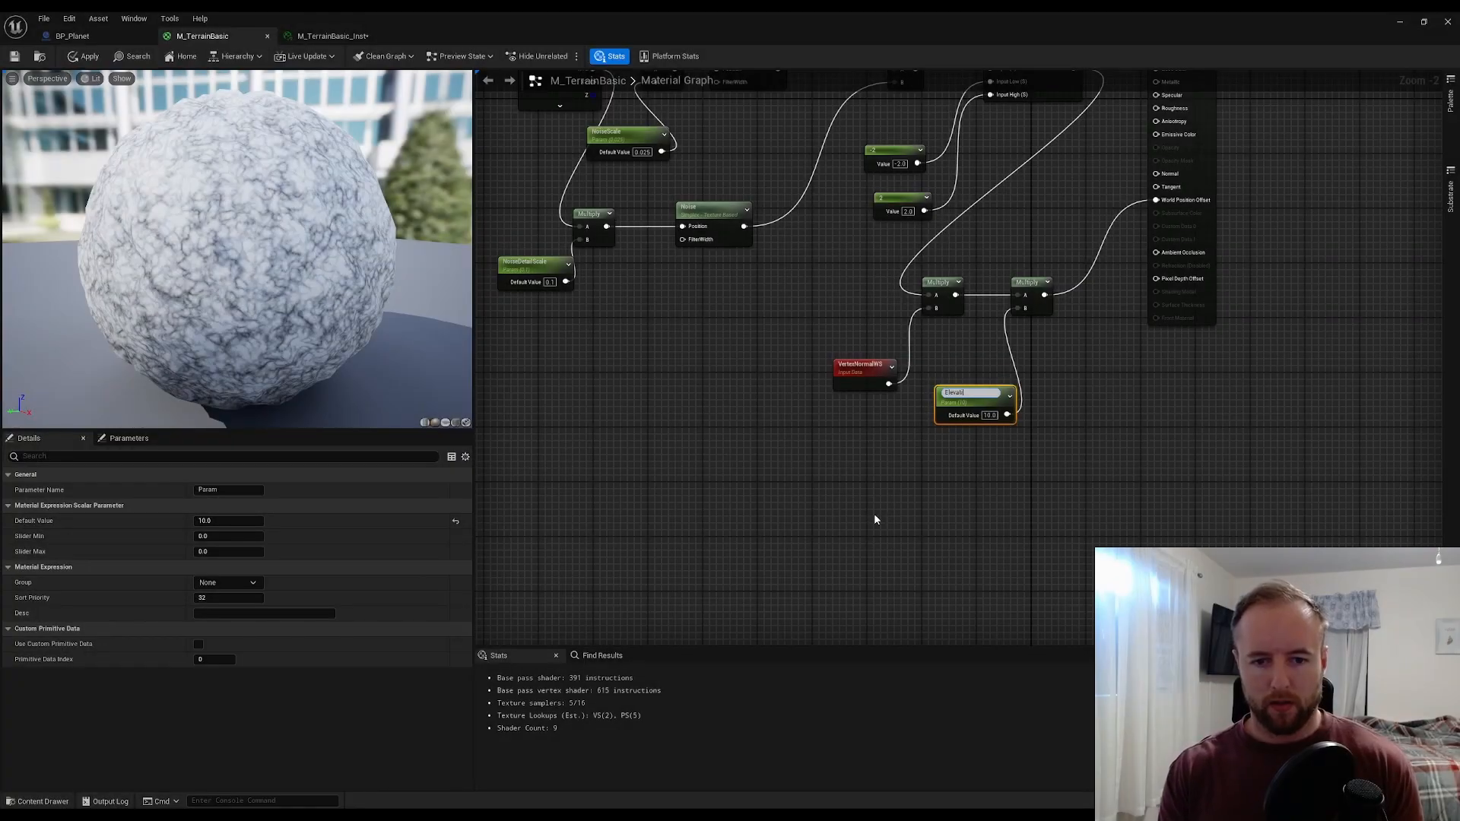
text(onMult)
key(Return)
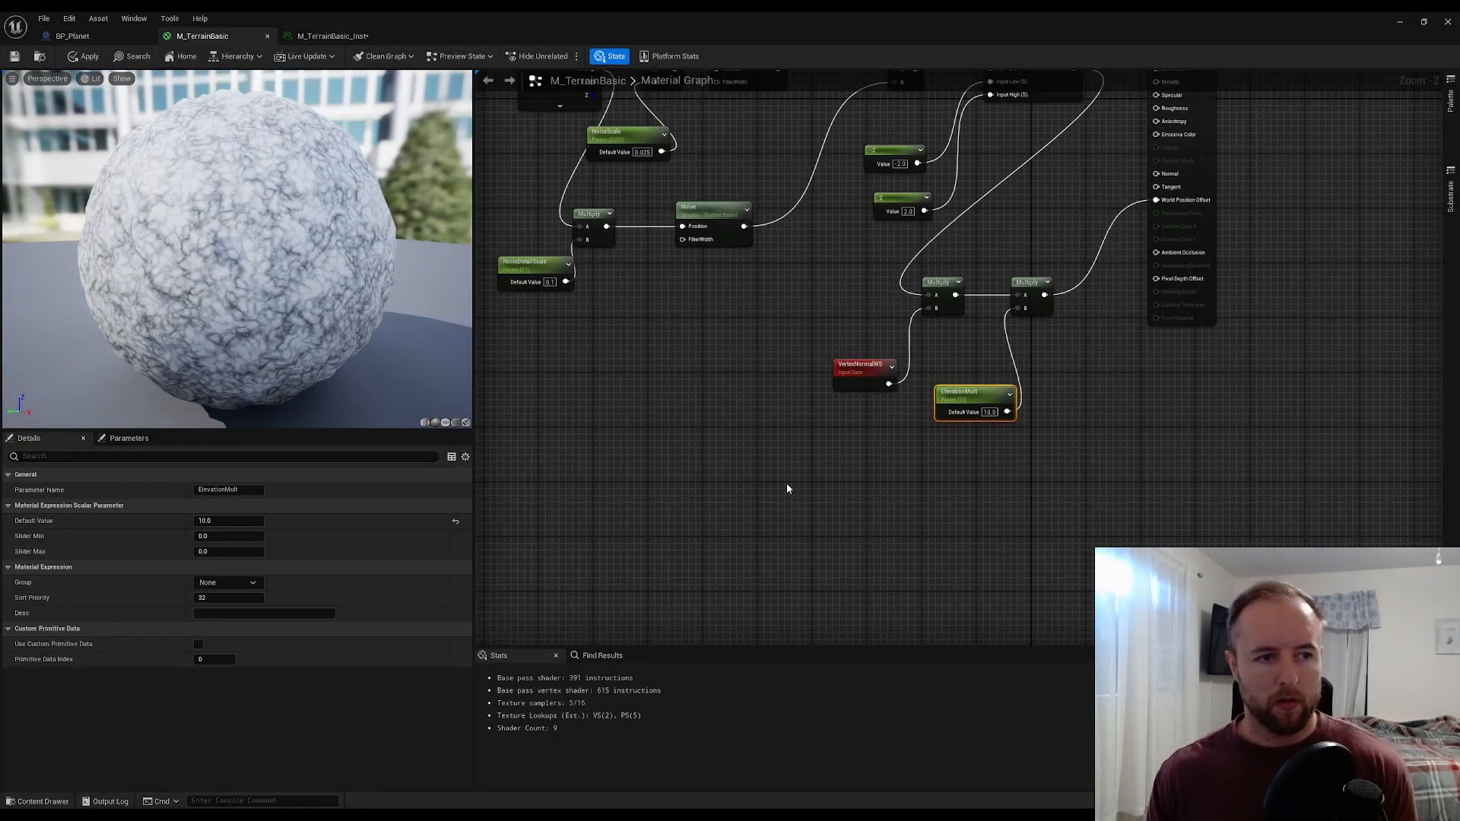
click(15, 58)
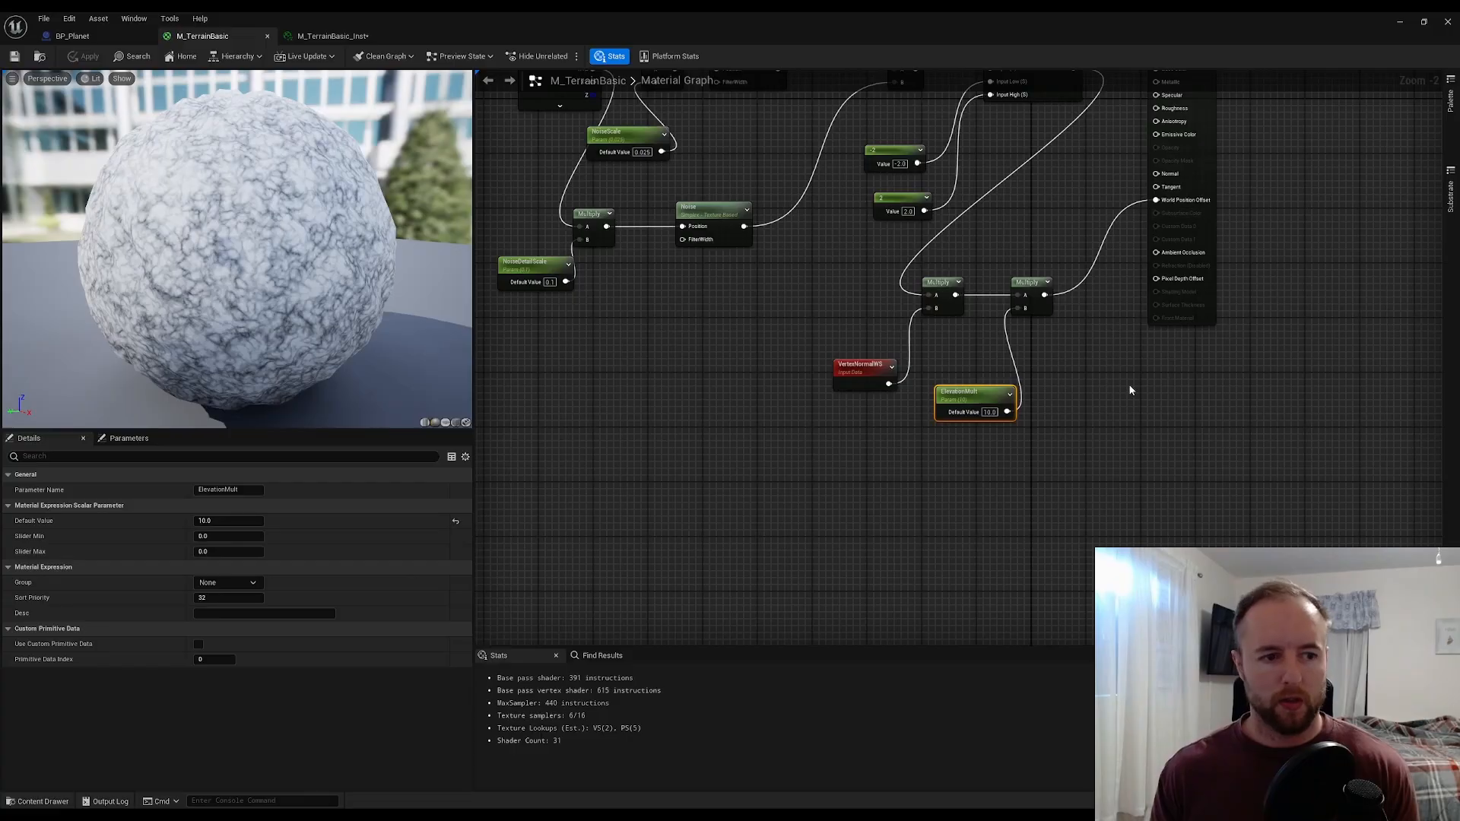
- Spread out the output, displacement, remap, range constant and Clamp nodes to free space after the Add node
right_drag(1131, 390, 1100, 593)
drag(1002, 603, 989, 407)
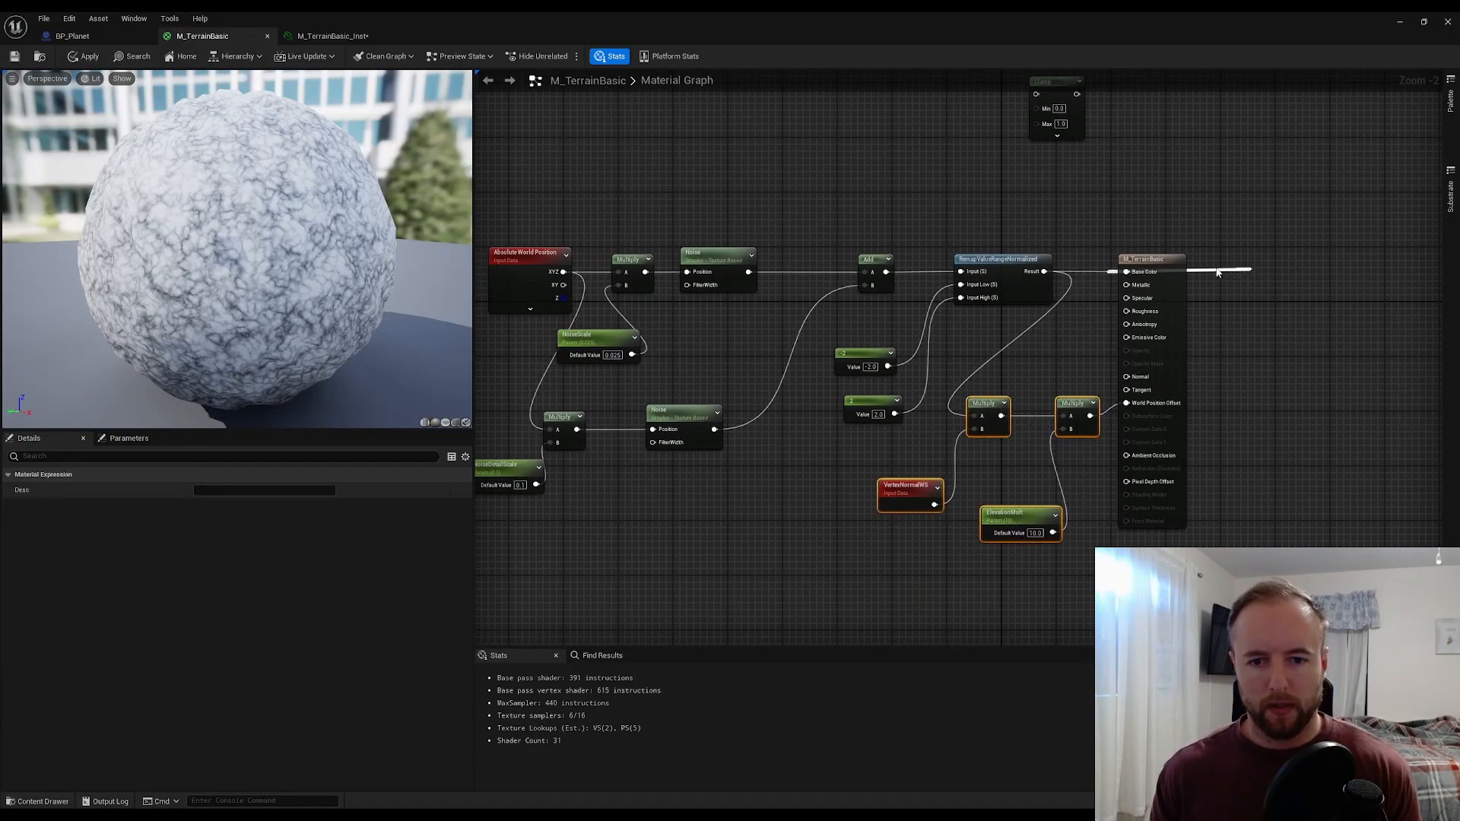
drag(1162, 265, 1417, 262)
drag(1074, 553, 938, 231)
drag(1005, 272, 1204, 272)
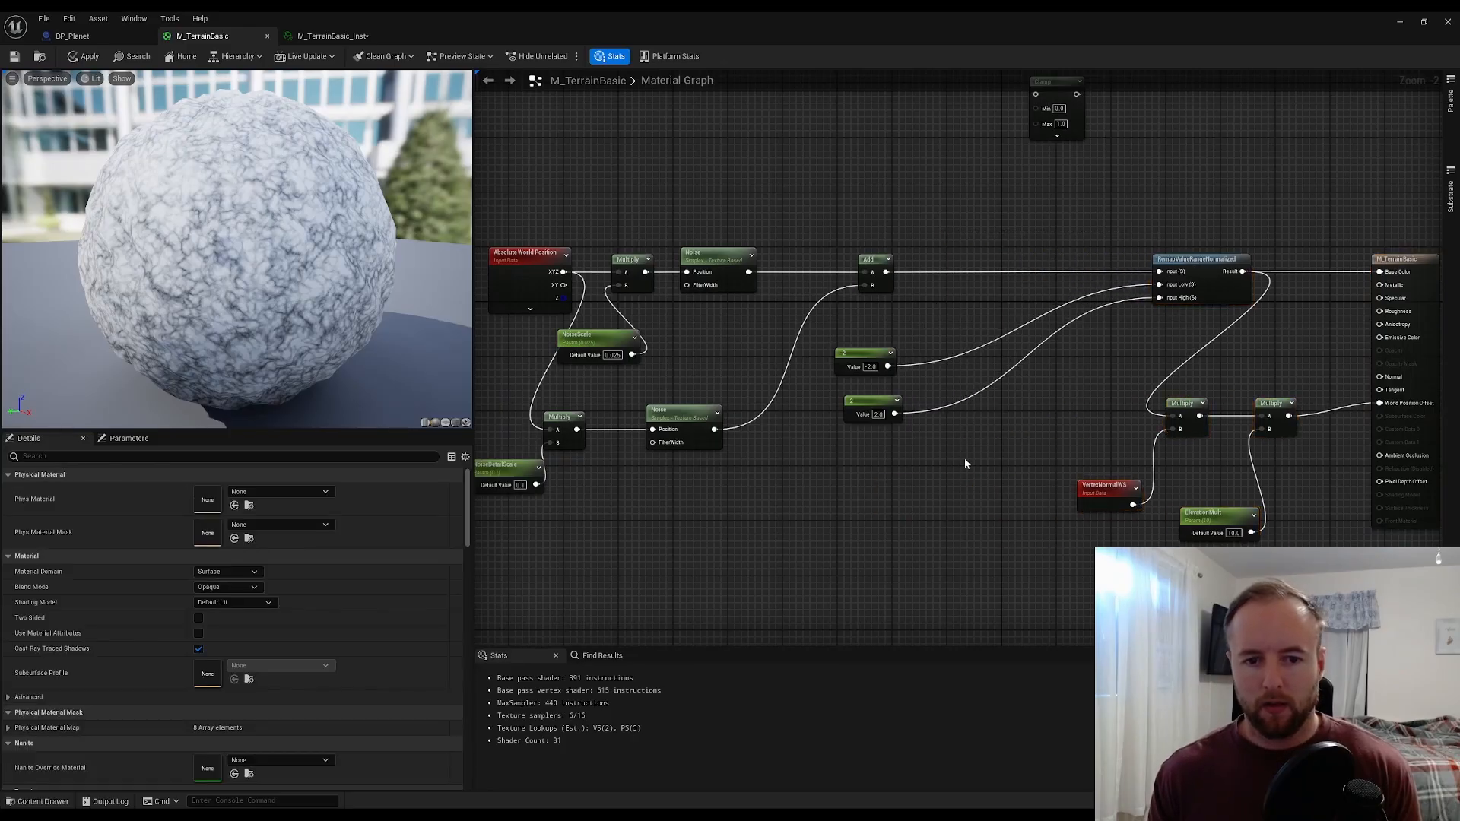
drag(965, 458, 837, 342)
drag(847, 355, 1020, 309)
click(922, 350)
right_drag(922, 351, 960, 501)
drag(1107, 235, 1189, 173)
- Add a third Noise node above the main chain and connect Absolute World Position's XYZ output to its Position
right_click(926, 259)
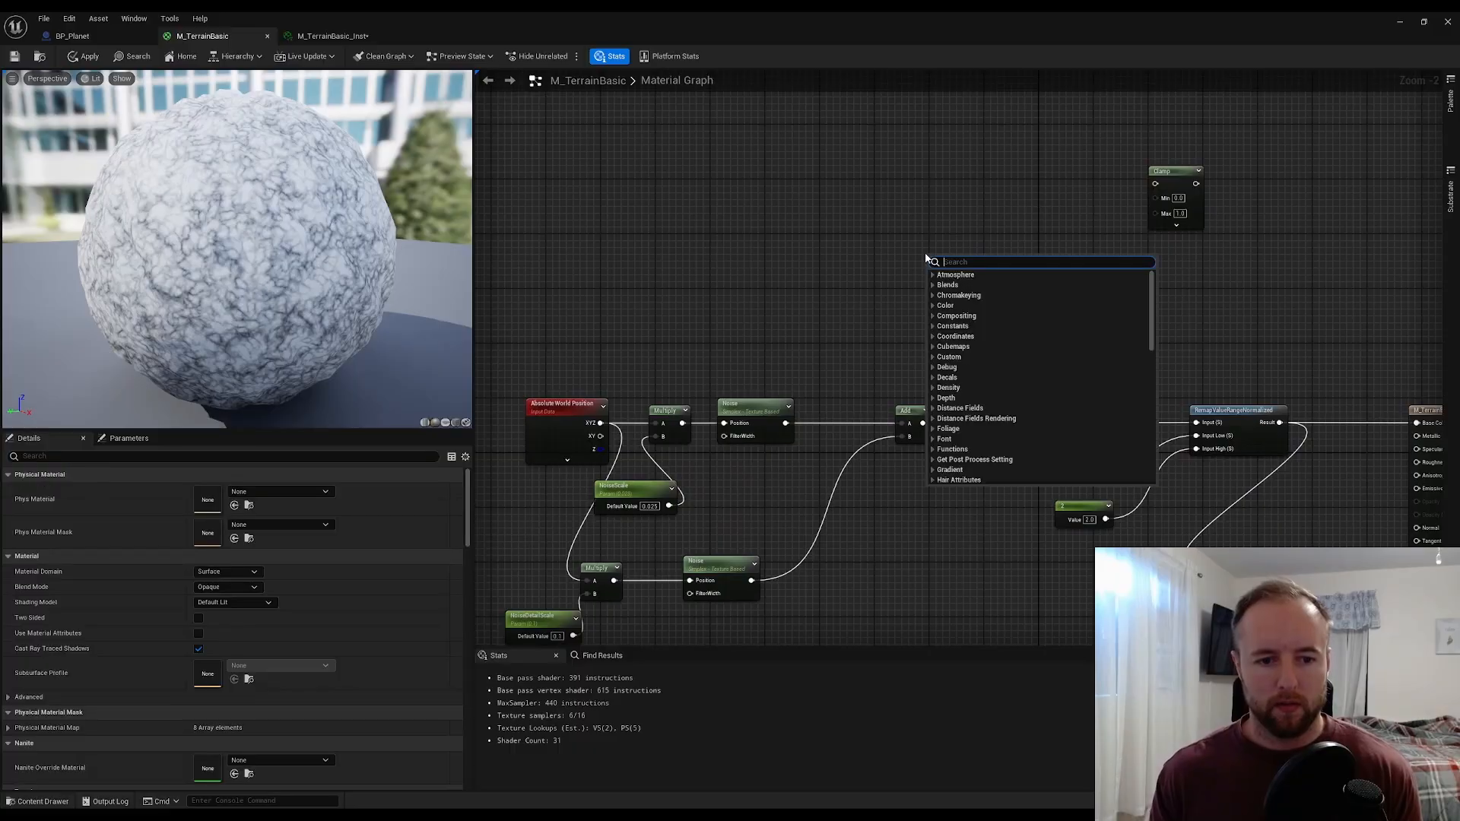
text(noise)
key(Return)
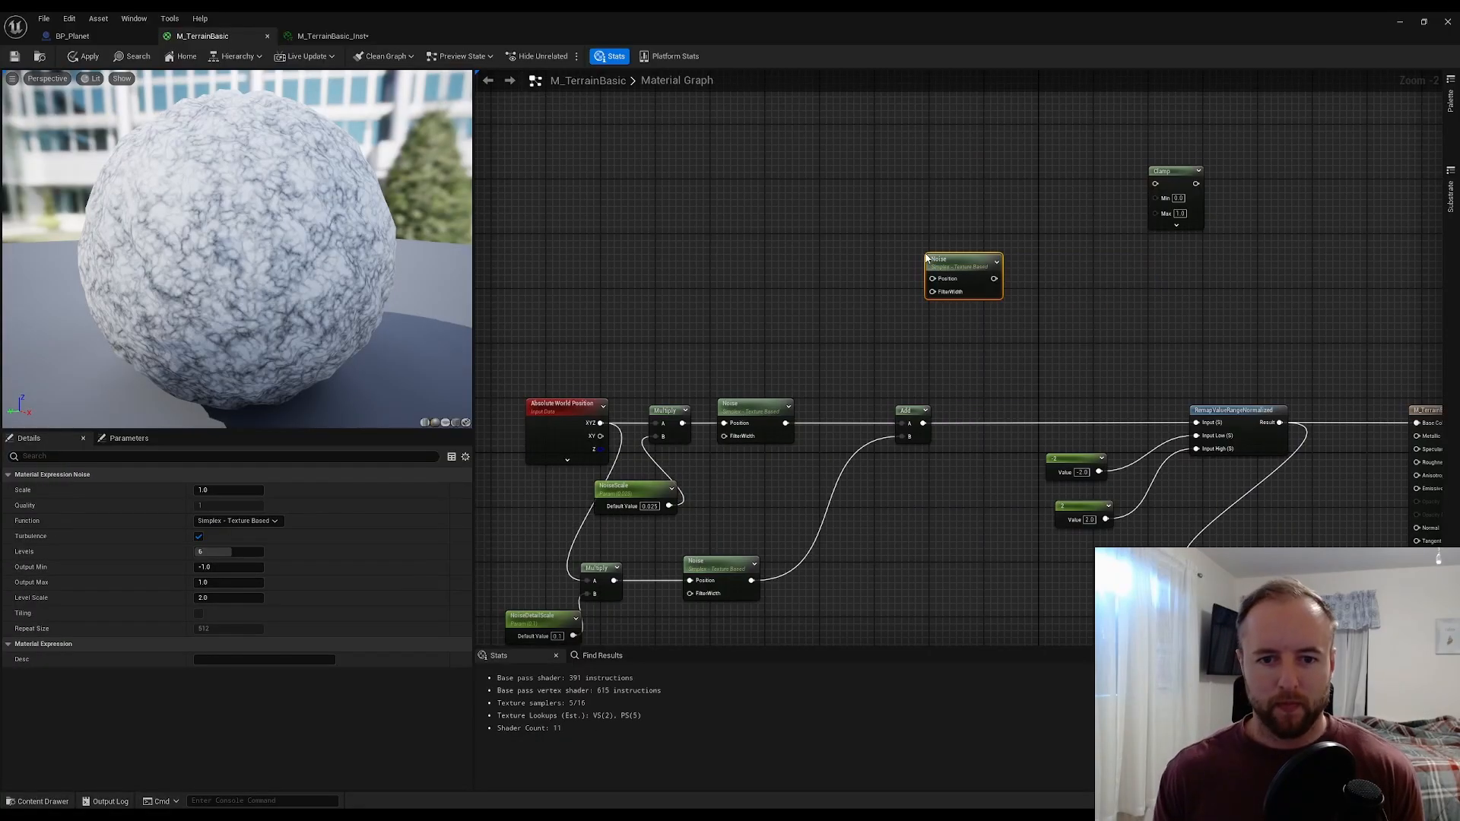
drag(988, 249, 1063, 257)
click(941, 287)
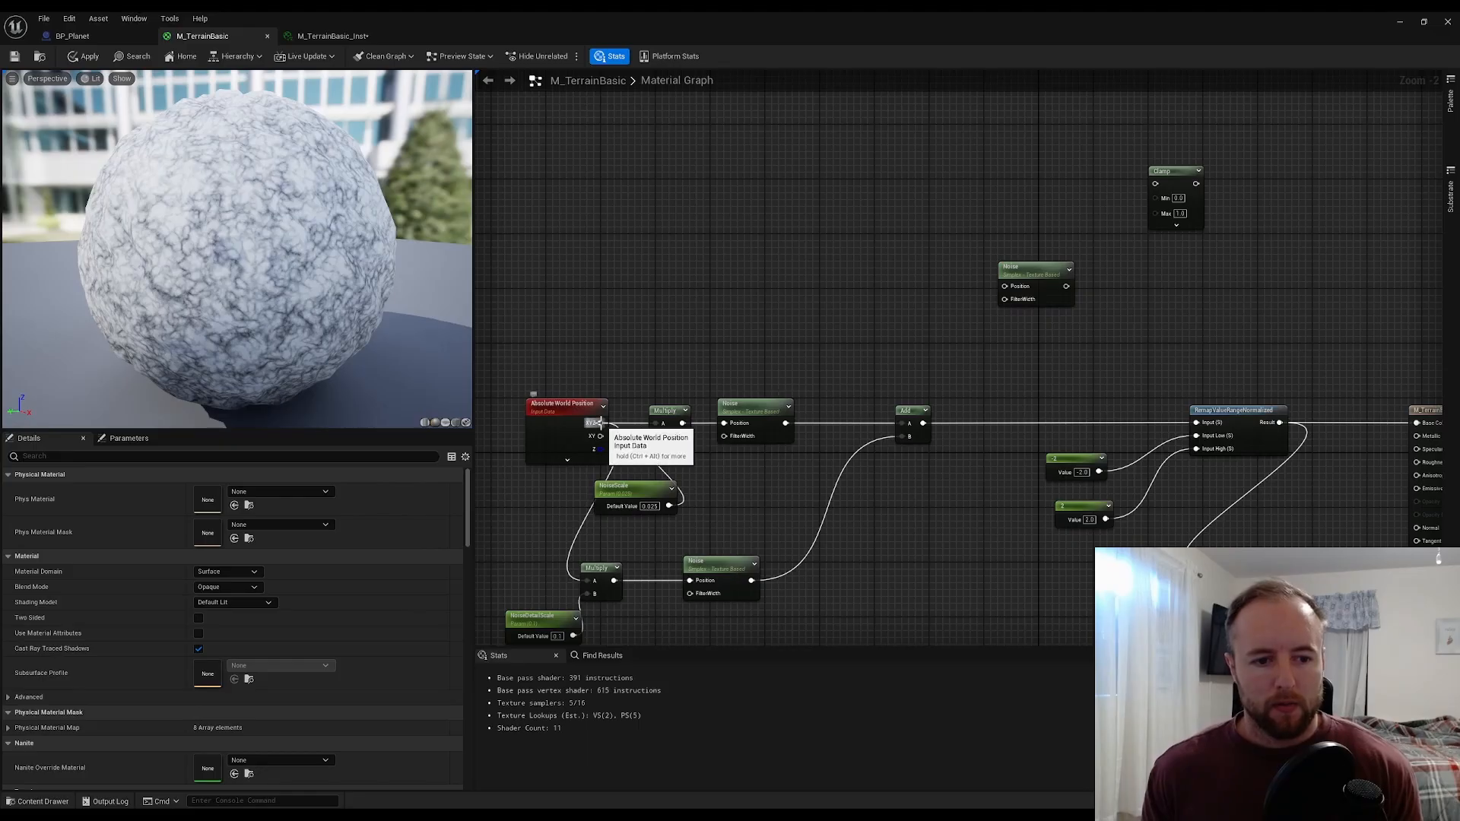
drag(601, 423, 1007, 287)
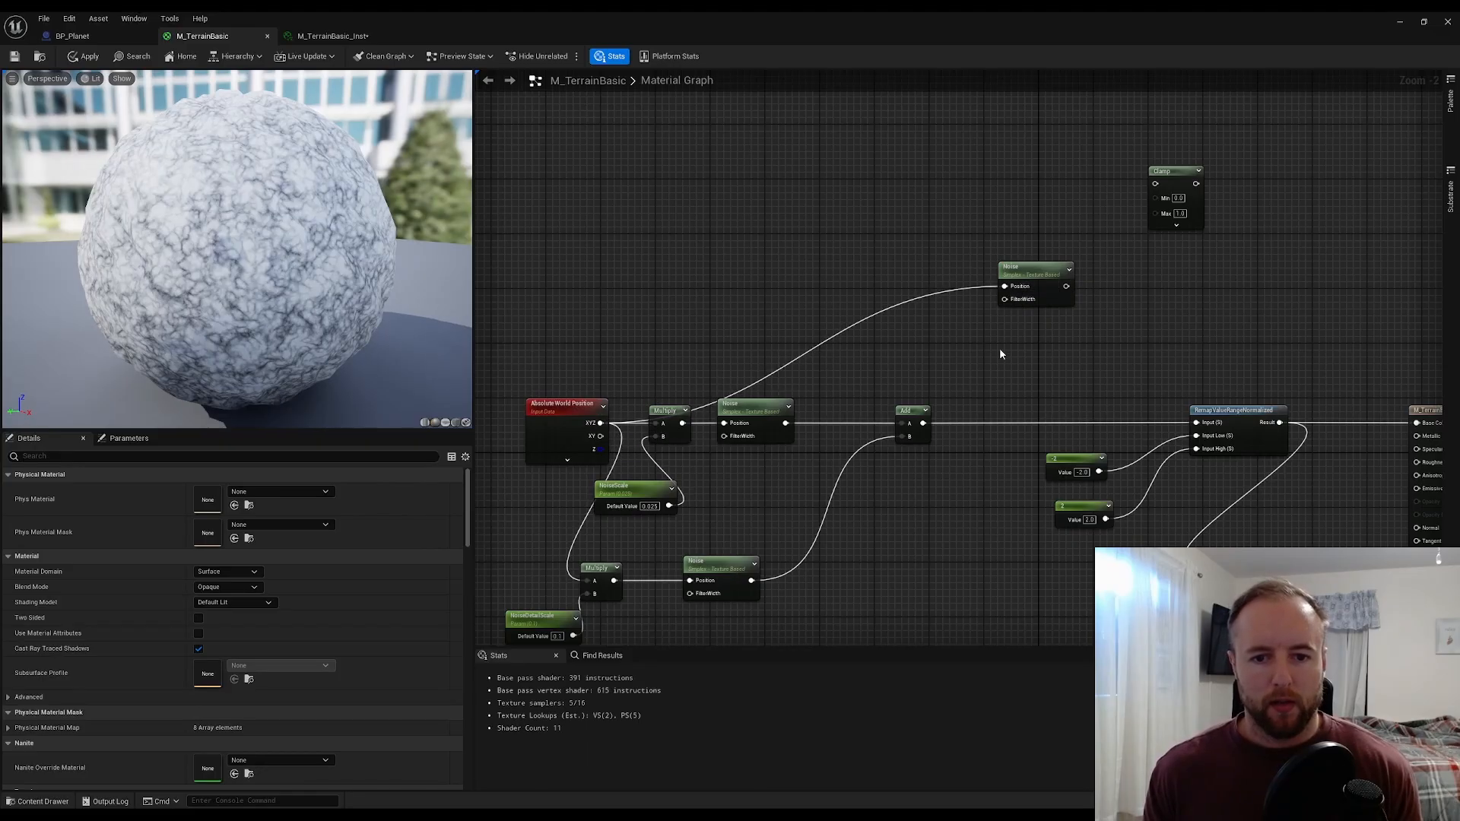
- Check the planet in the level, return to the material graph, and add a reroute point to the new Noise node's Position wire above Multiply
click(1398, 23)
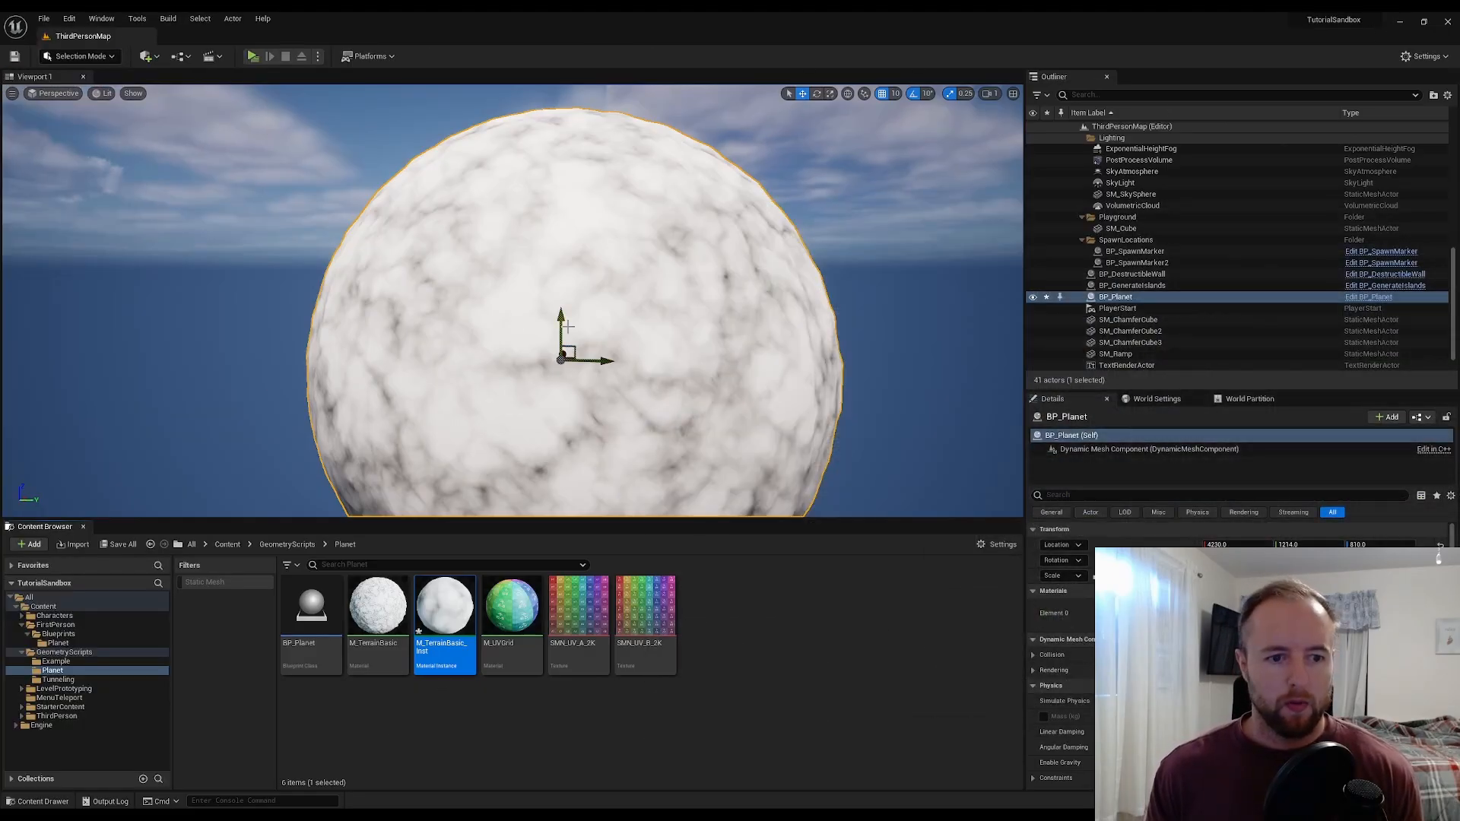
drag(564, 323, 587, 241)
mouse_move(736, 815)
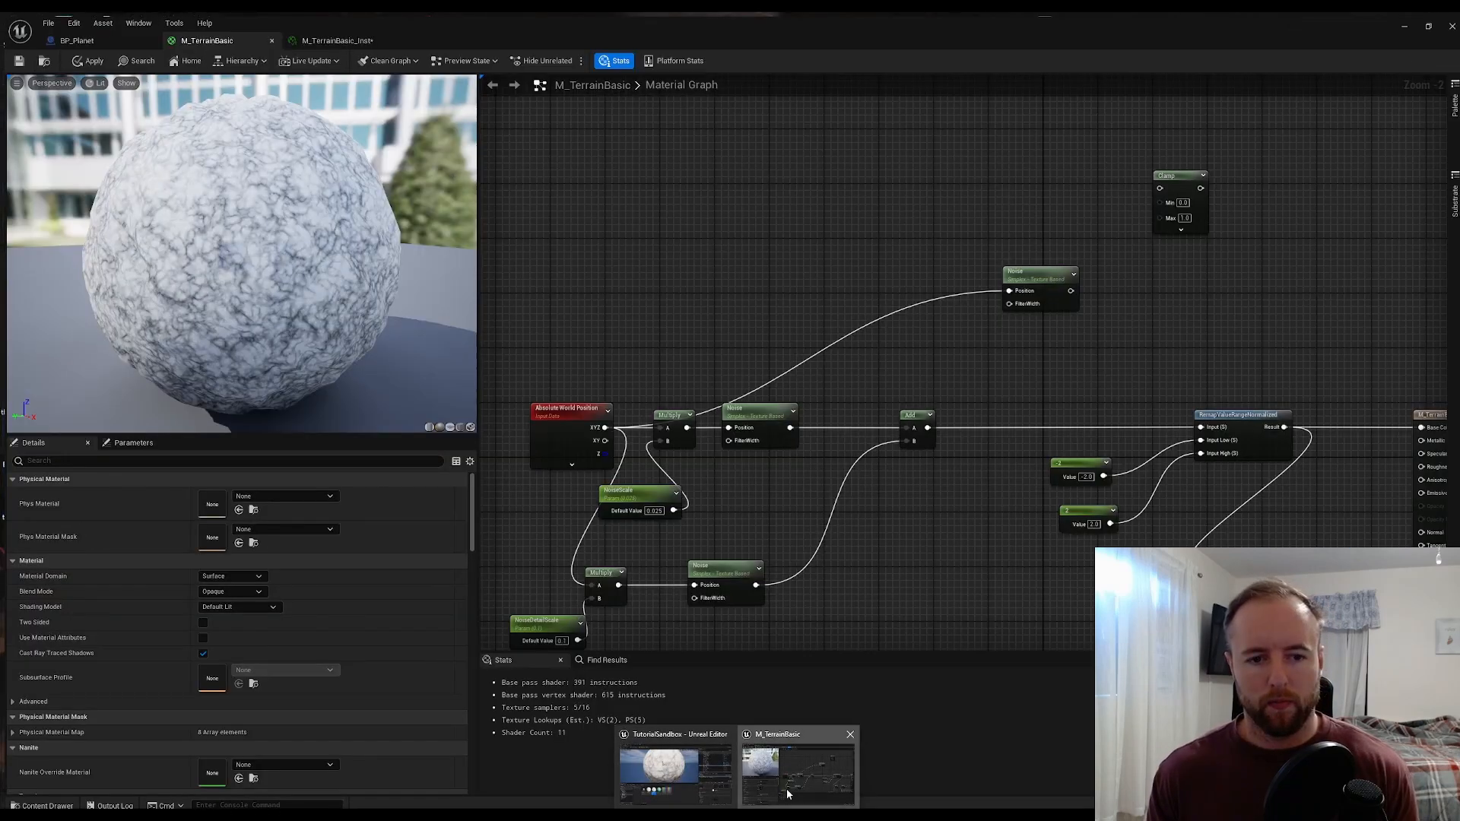
click(789, 795)
right_drag(1065, 230, 878, 204)
drag(848, 244, 834, 223)
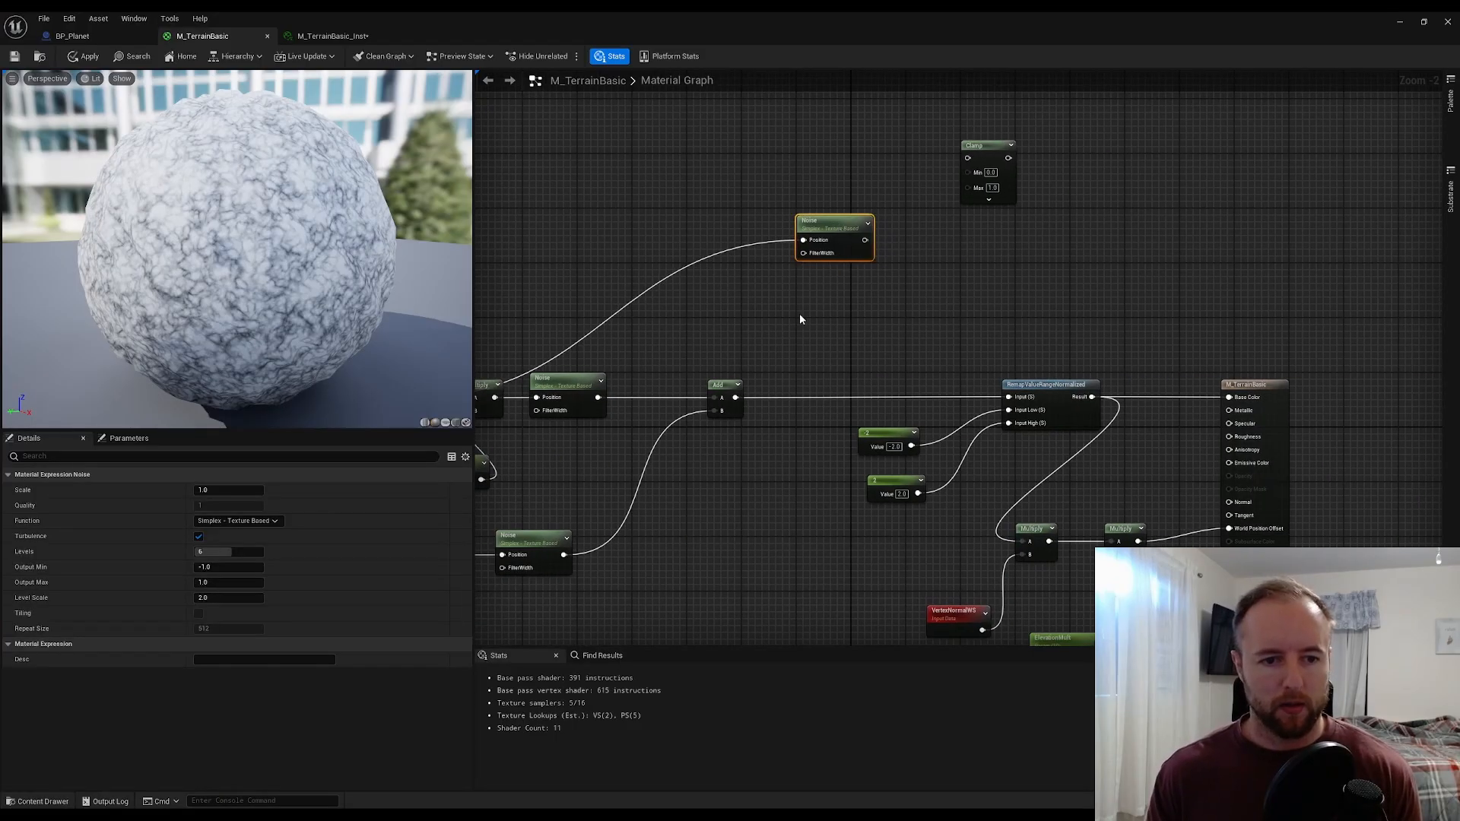
click(745, 304)
right_drag(693, 294, 821, 305)
double_click(790, 294)
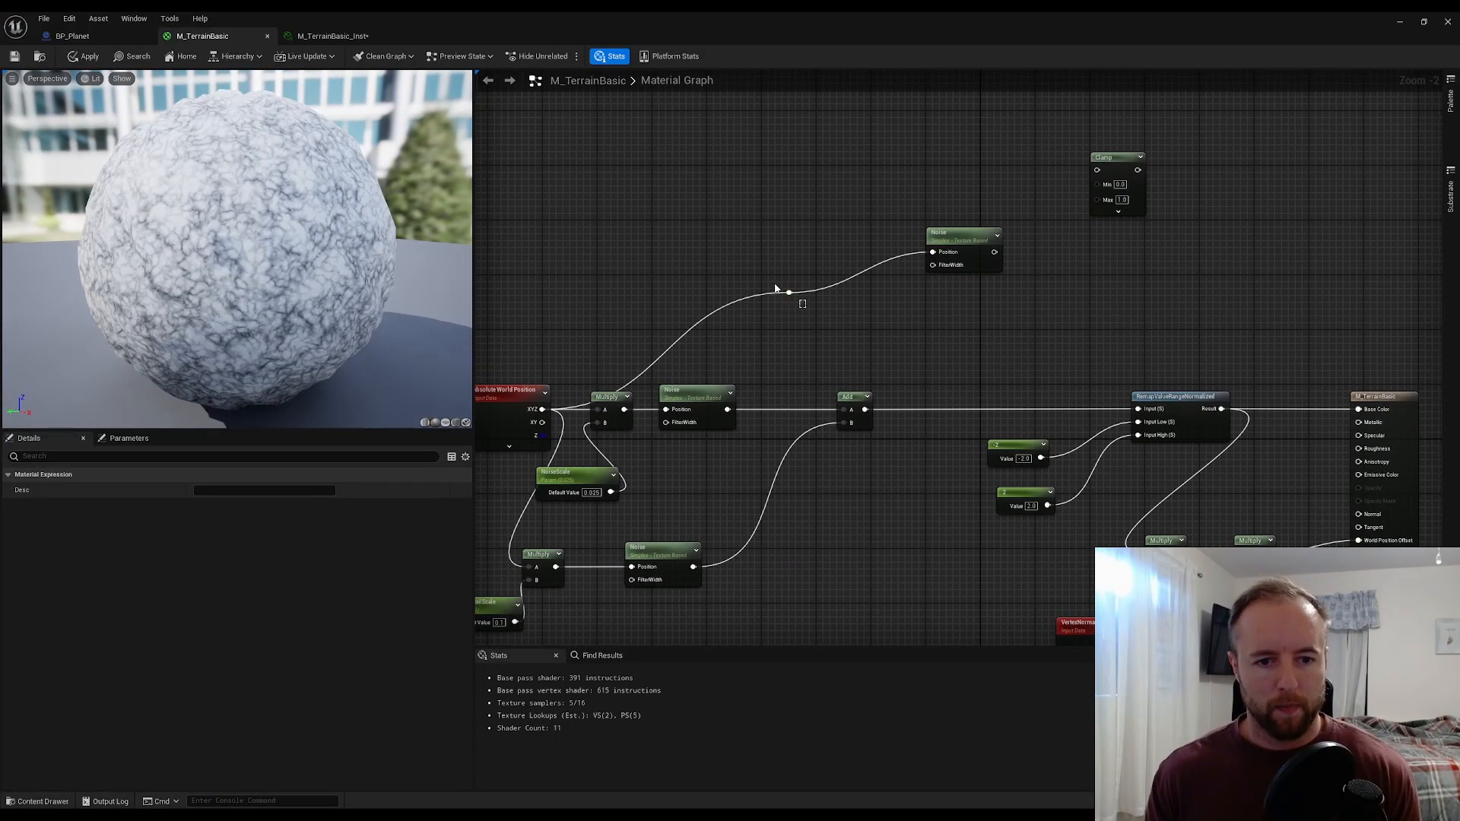
drag(783, 298, 631, 262)
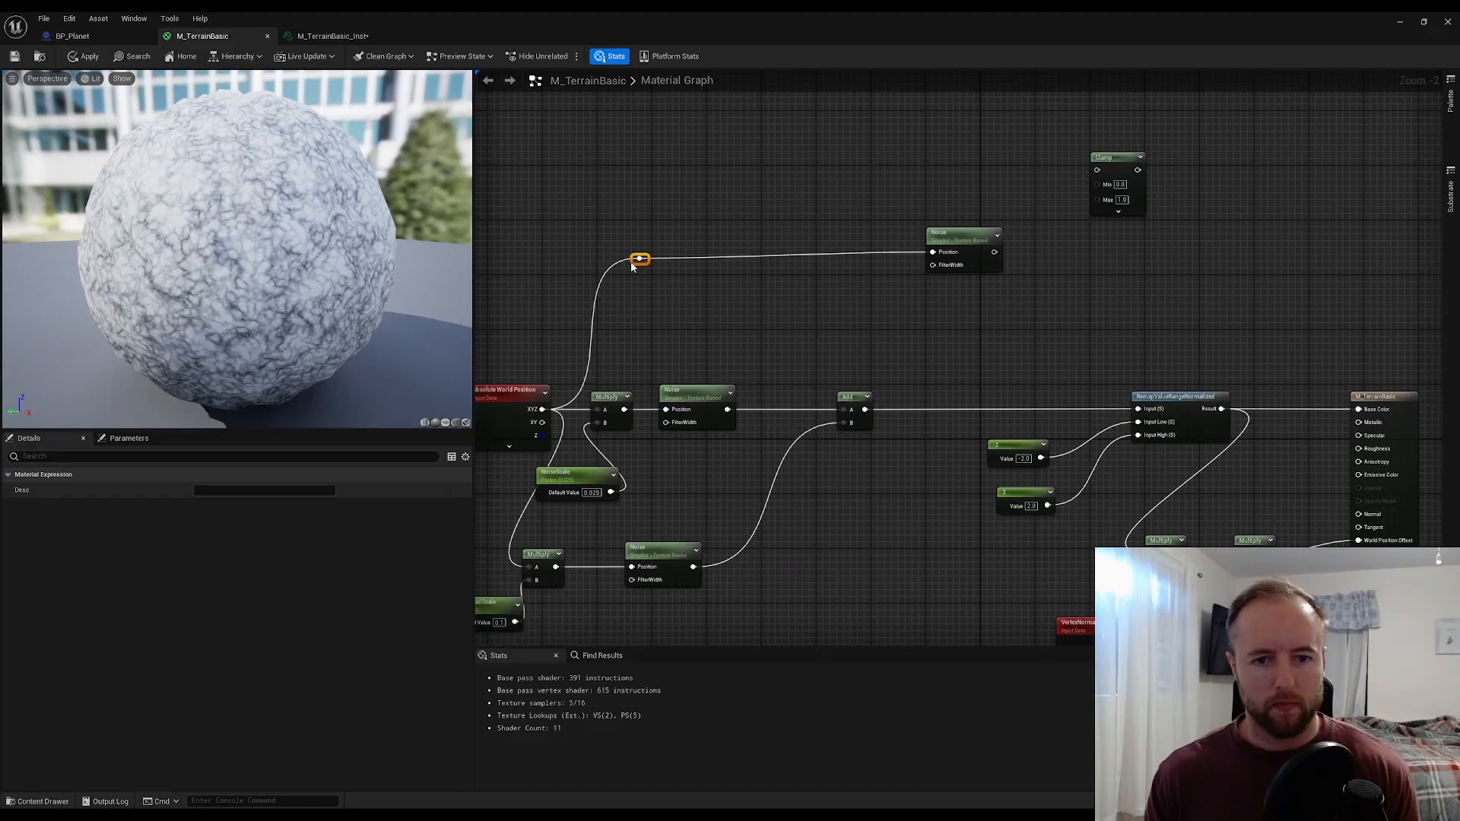
- Set the Levels of the upper Noise node to 4
click(960, 282)
click(959, 262)
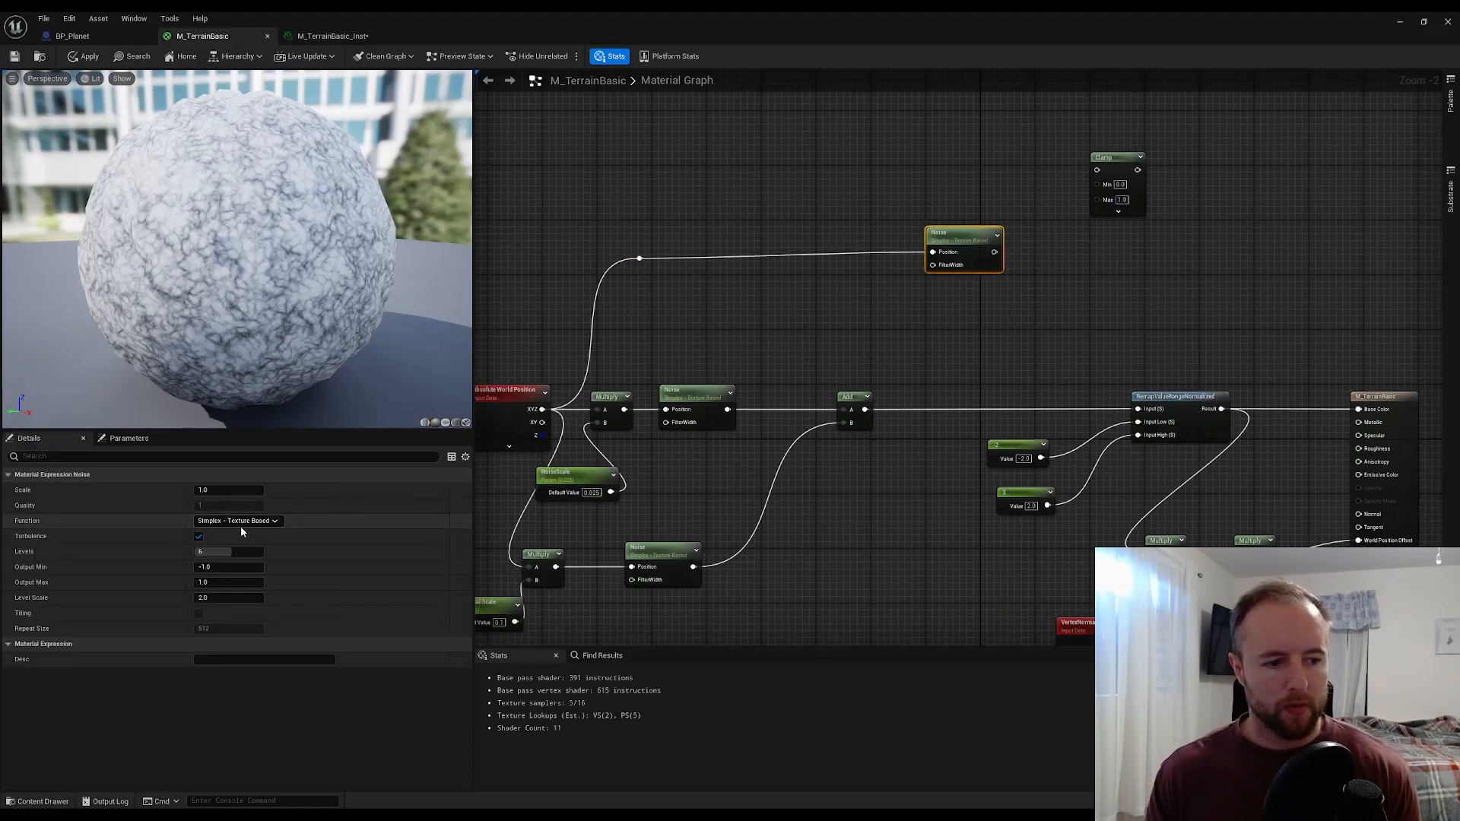
click(245, 550)
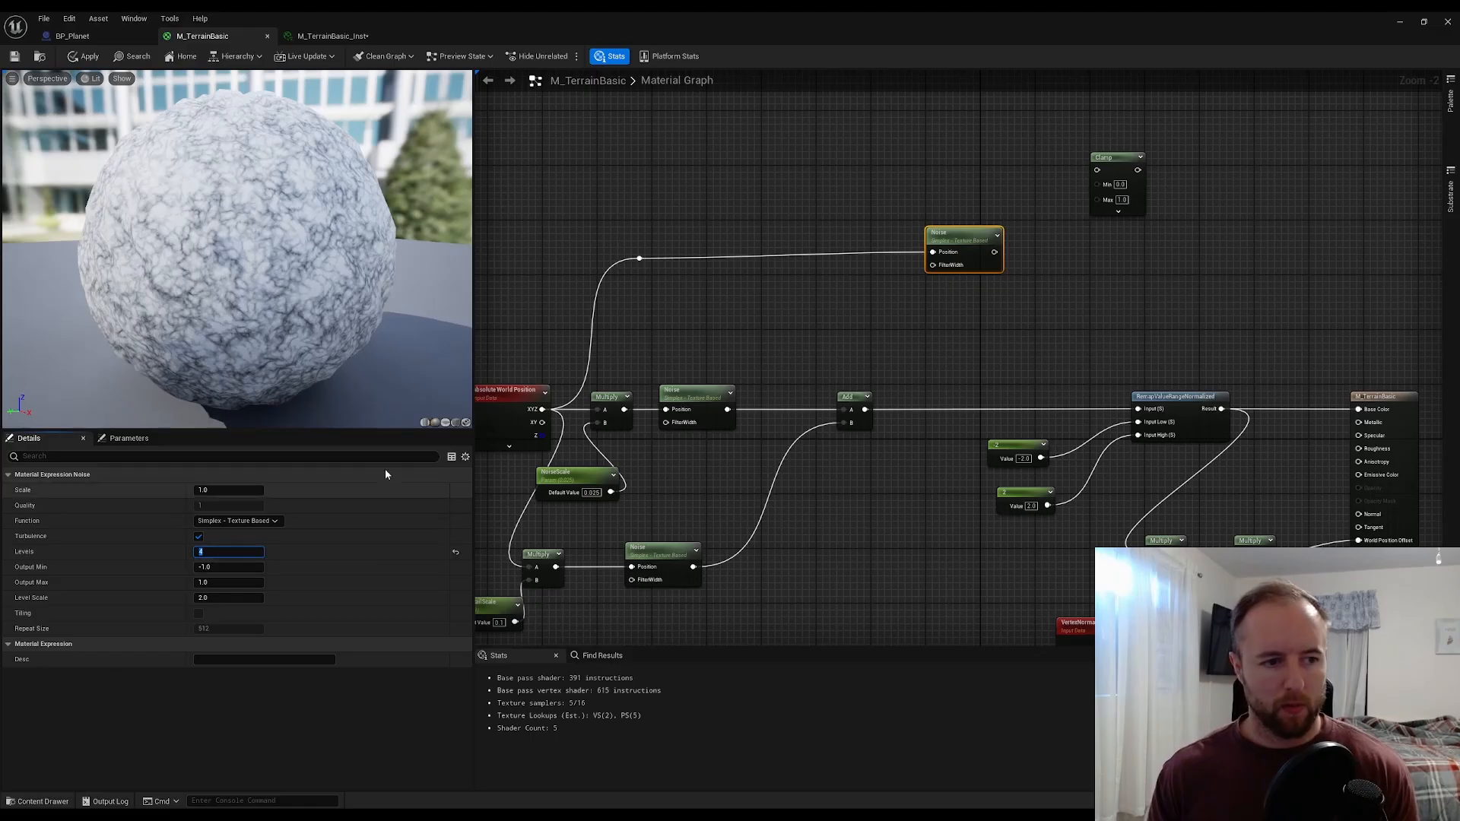
click(876, 332)
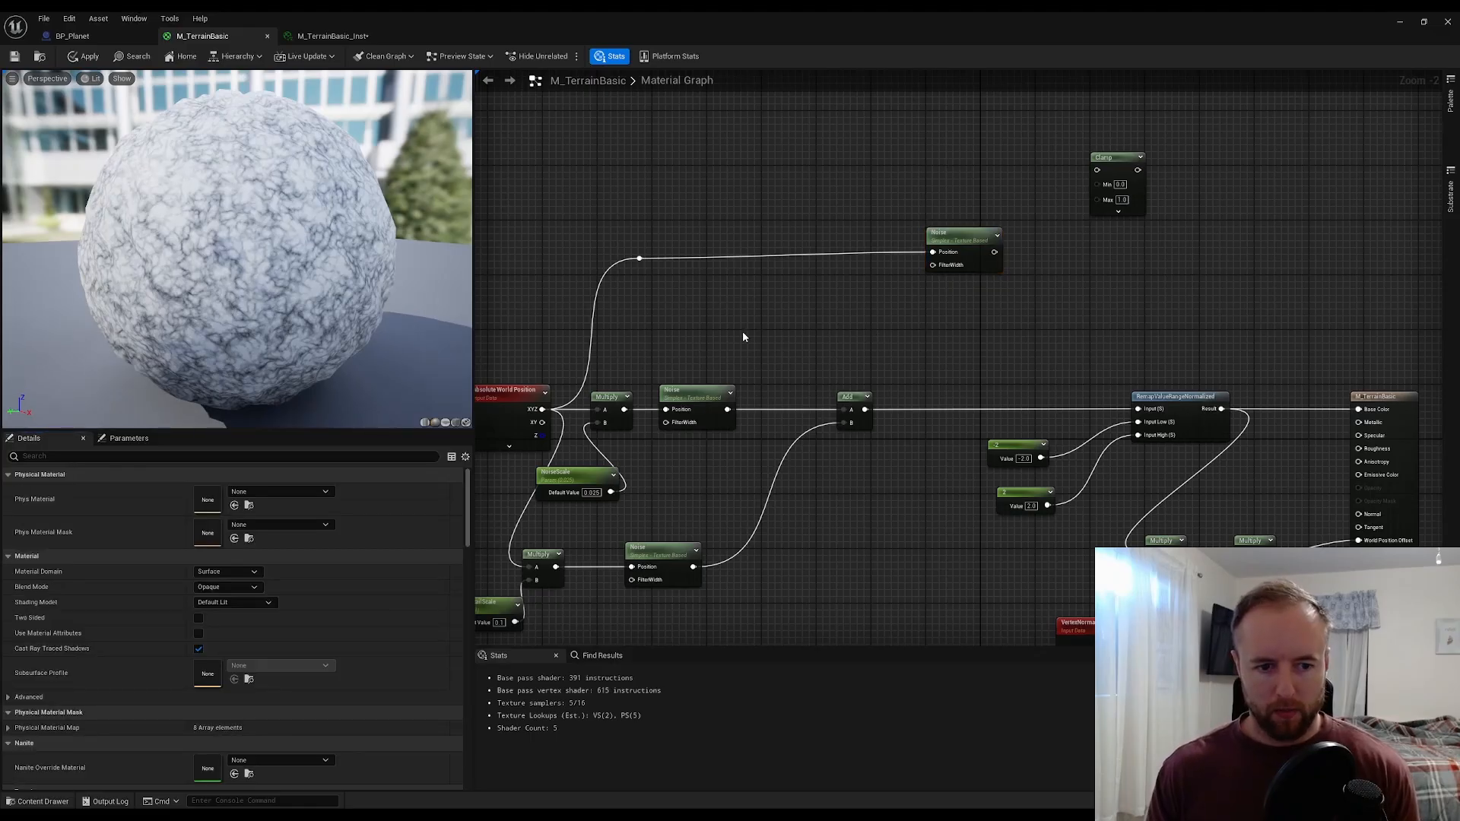
- Add a Multiply node before the upper Noise node and connect the reroute point to its A input
right_drag(743, 336, 866, 299)
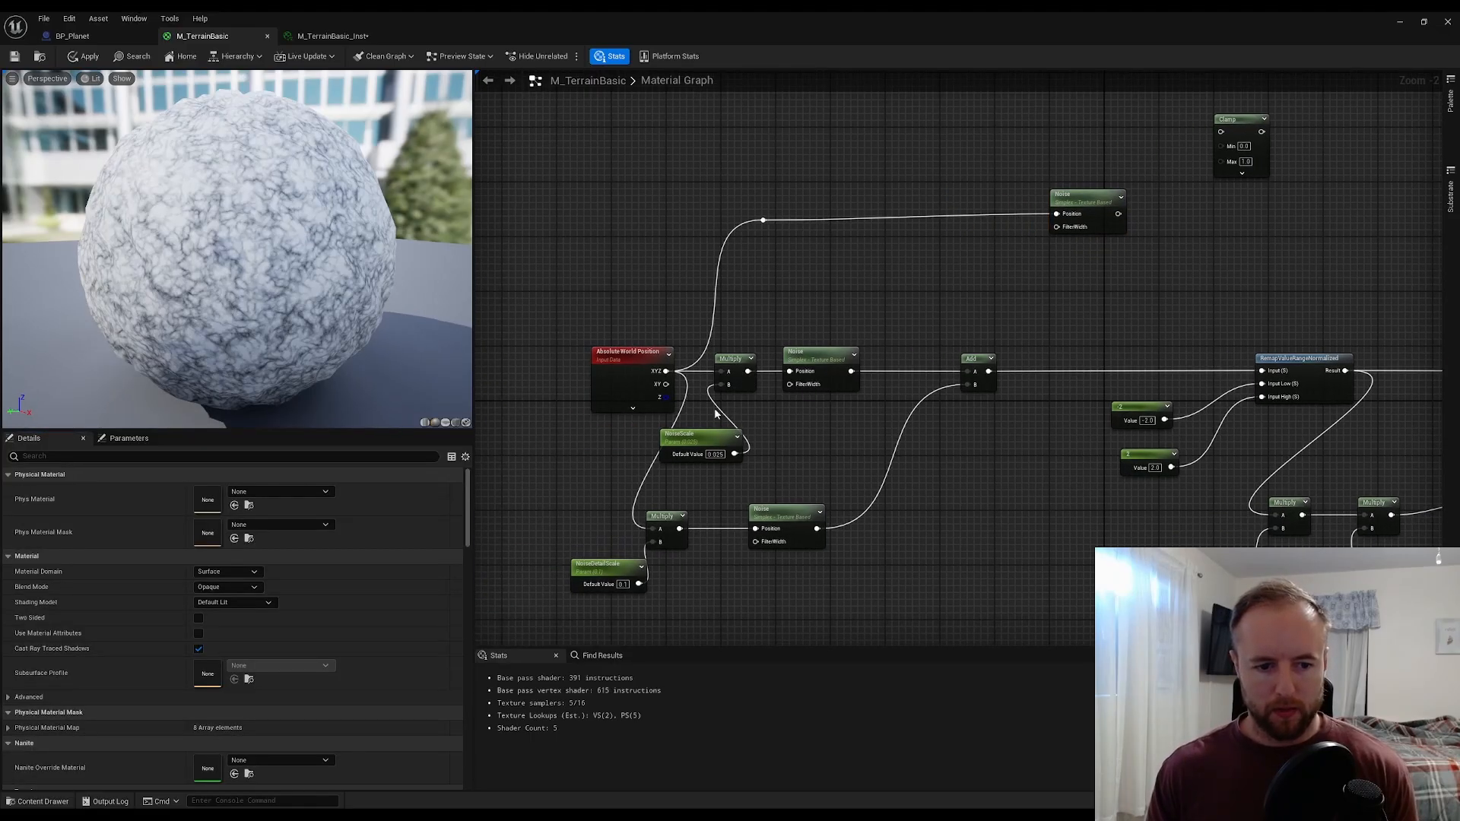
right_drag(966, 266, 980, 279)
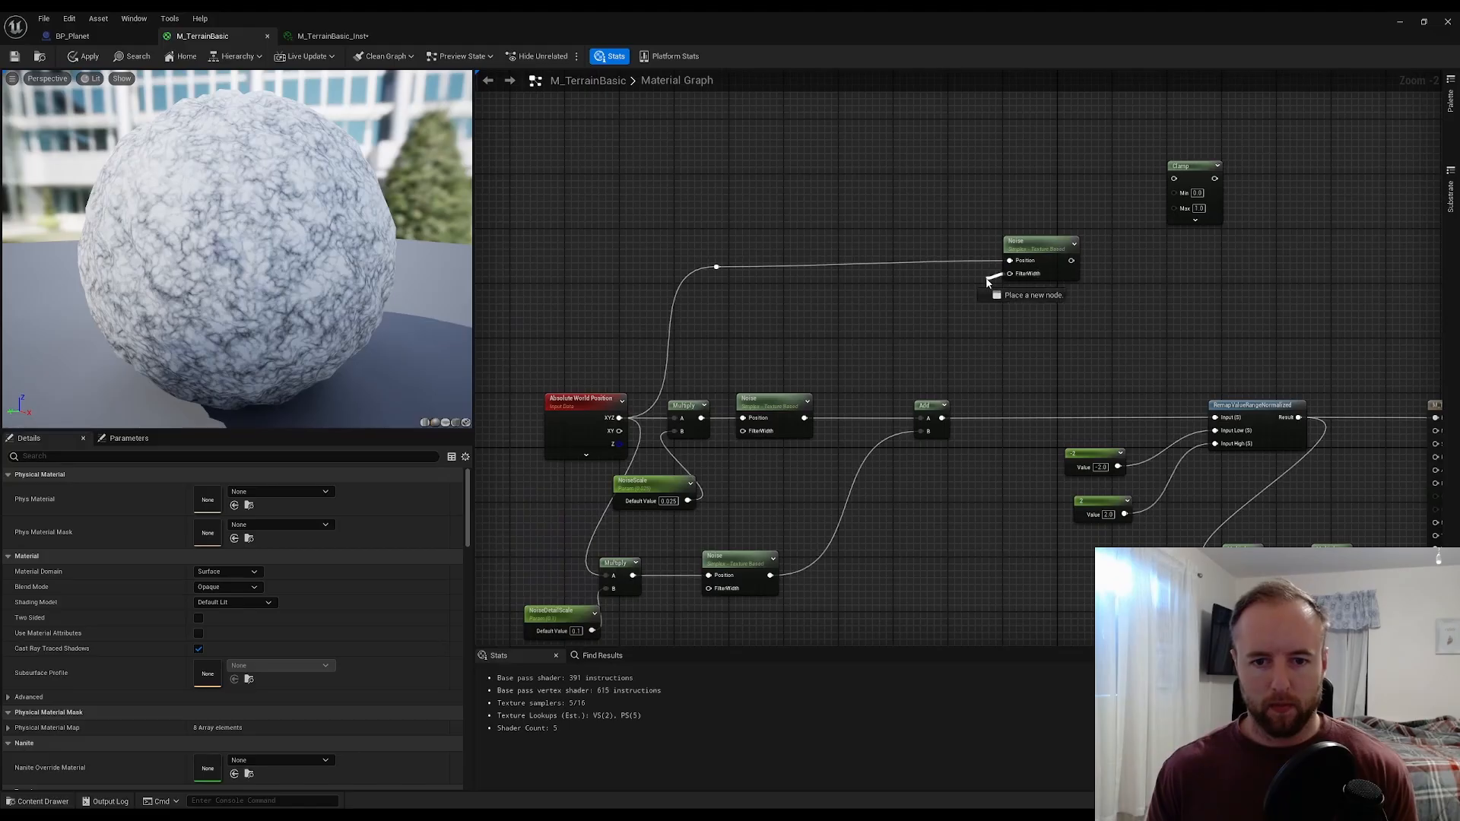
click(875, 289)
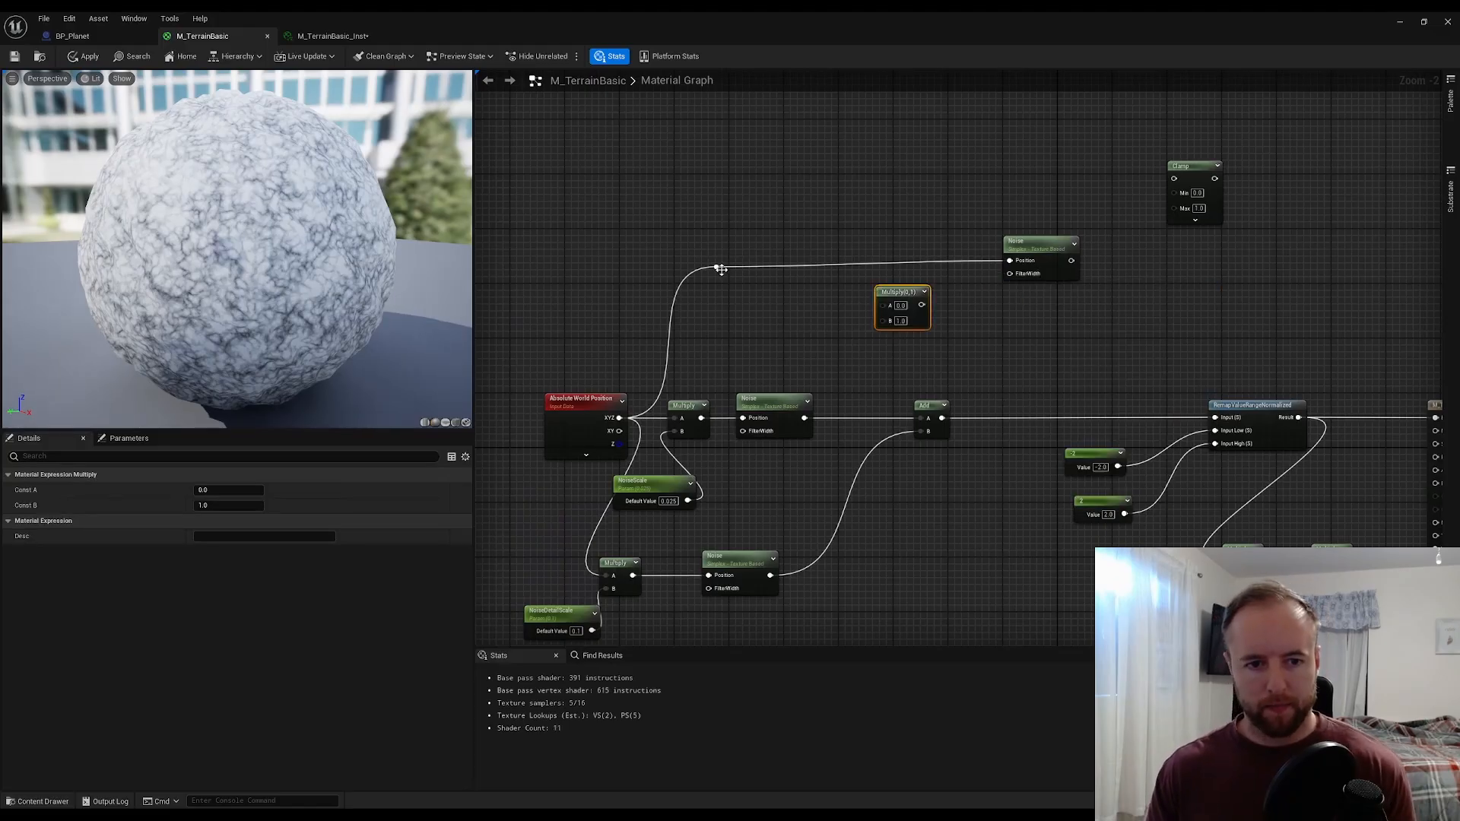
drag(717, 267, 919, 267)
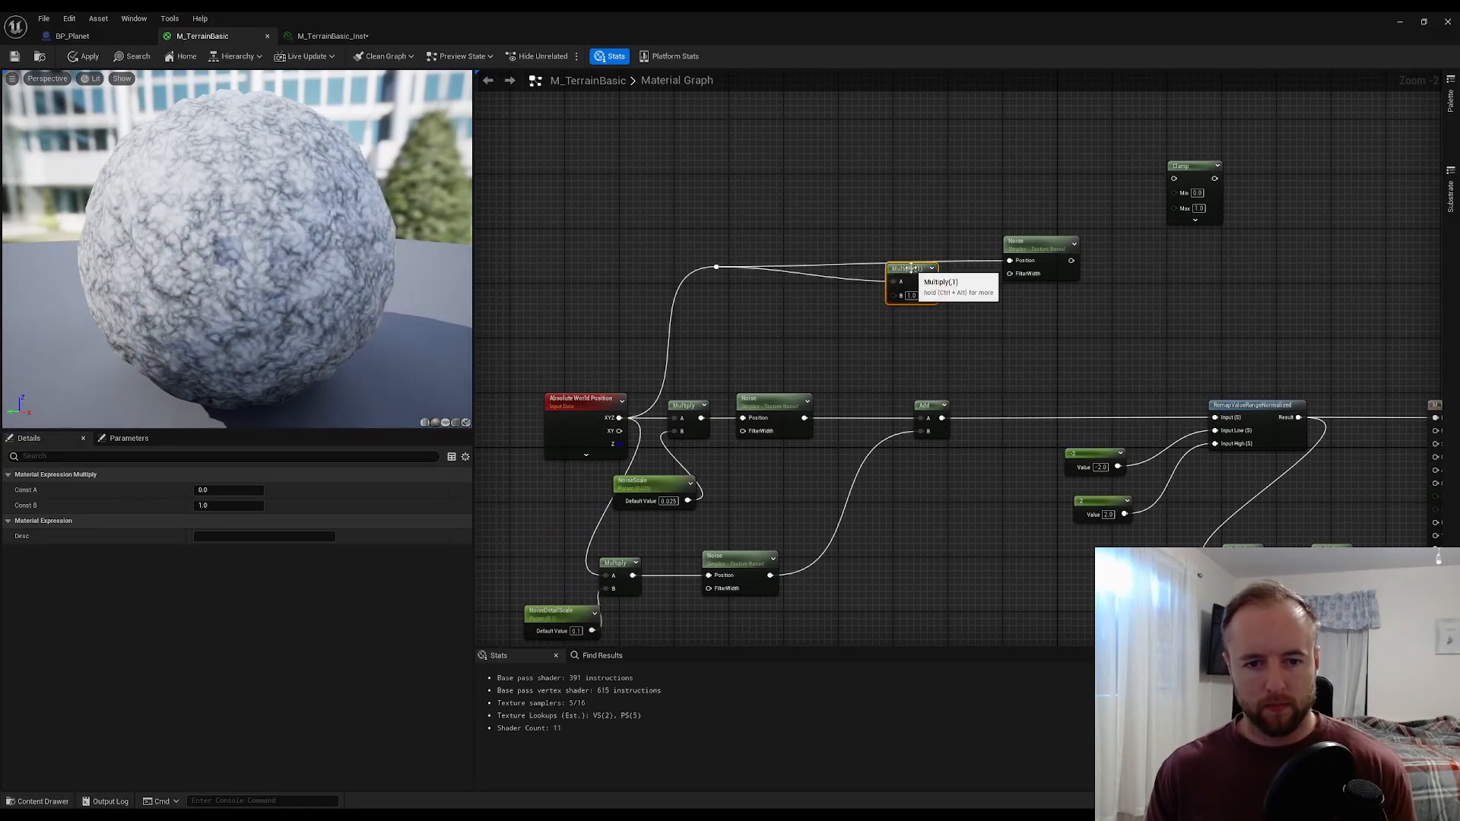
- Add a scalar parameter named ContinentSize, wire it into the new Multiply's B input, and feed the Multiply into the upper Noise's Position
click(822, 326)
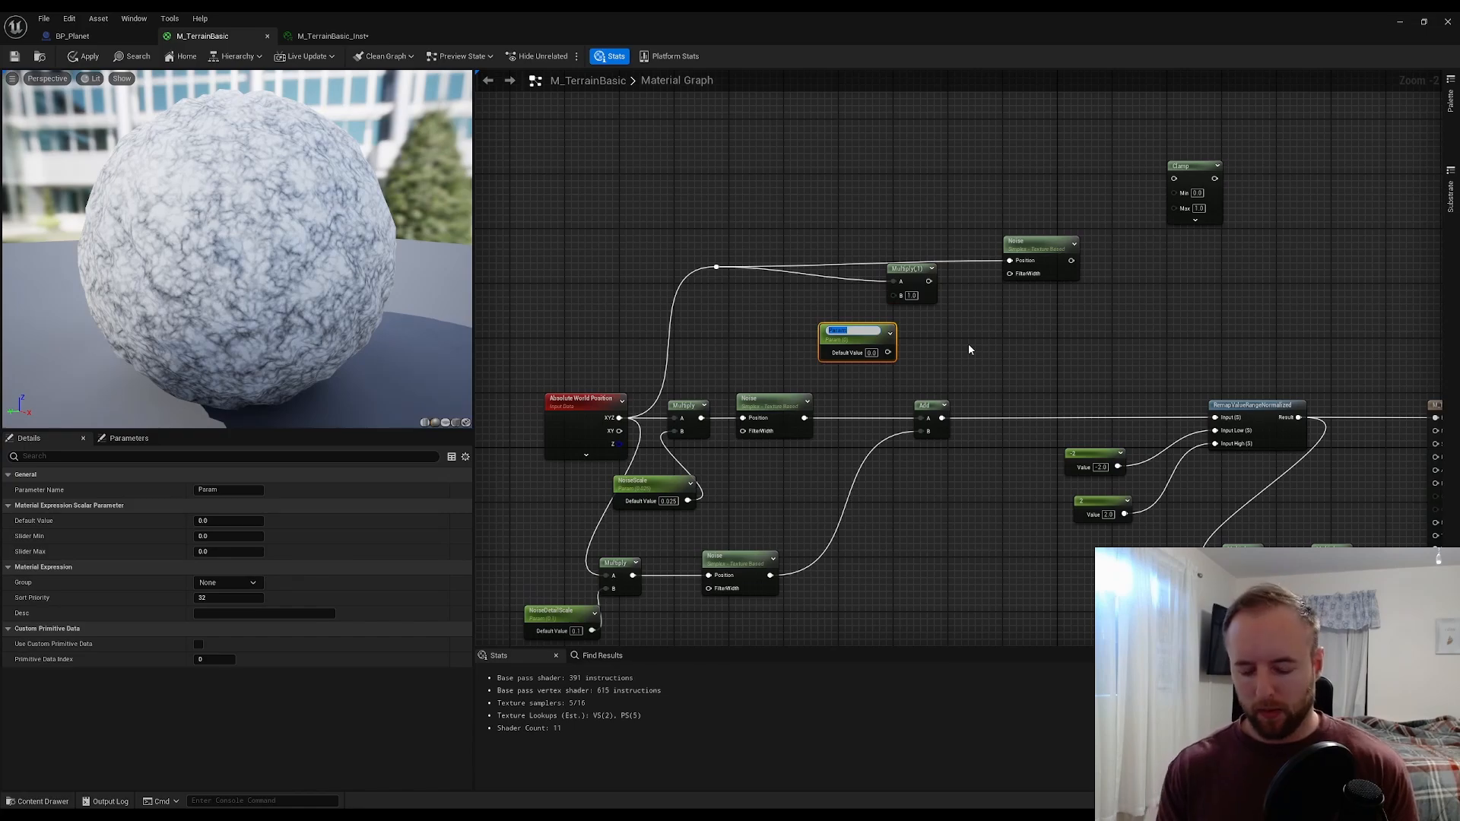
text(Continent)
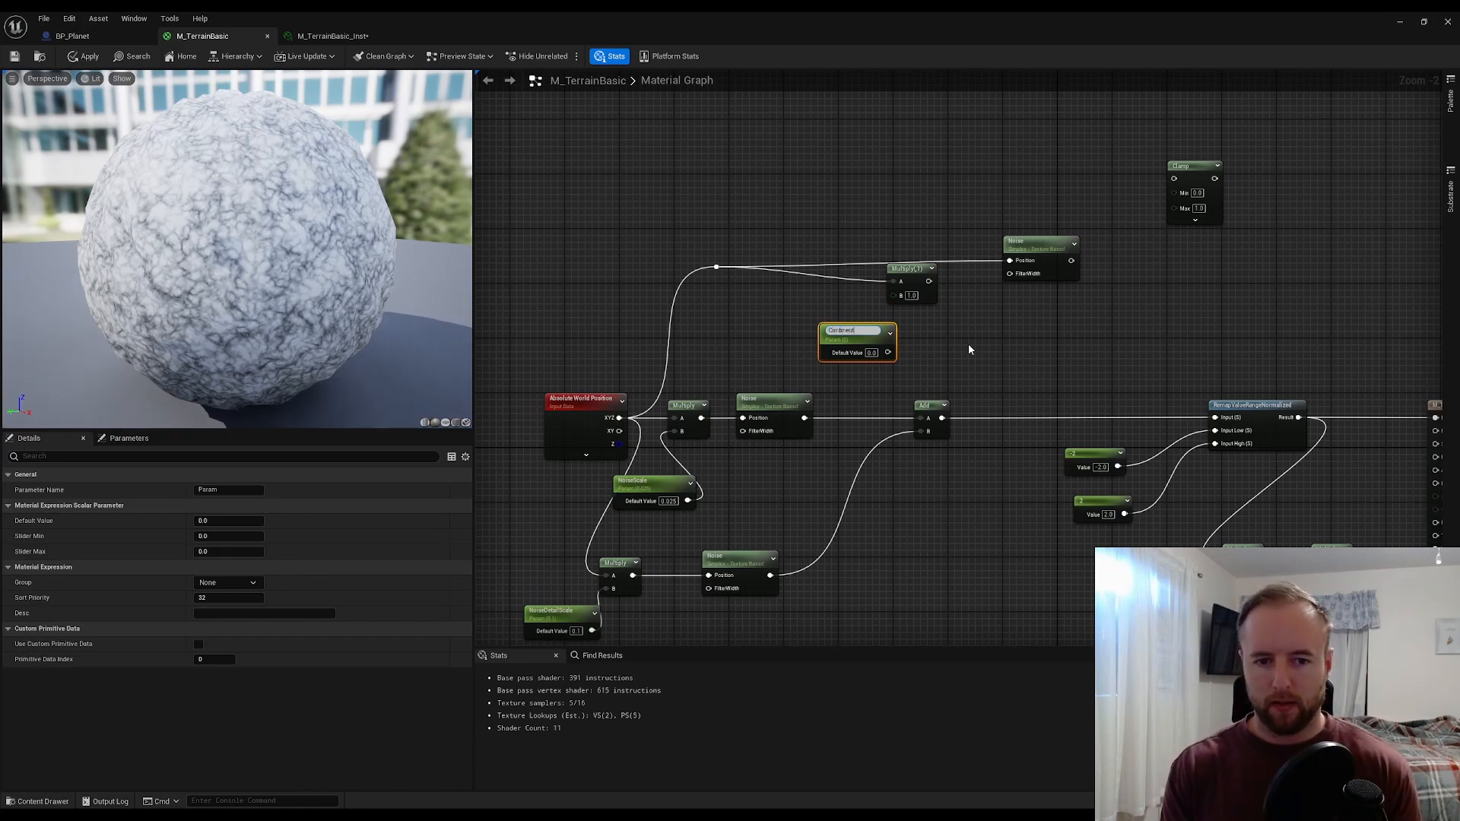
text(Size)
key(Return)
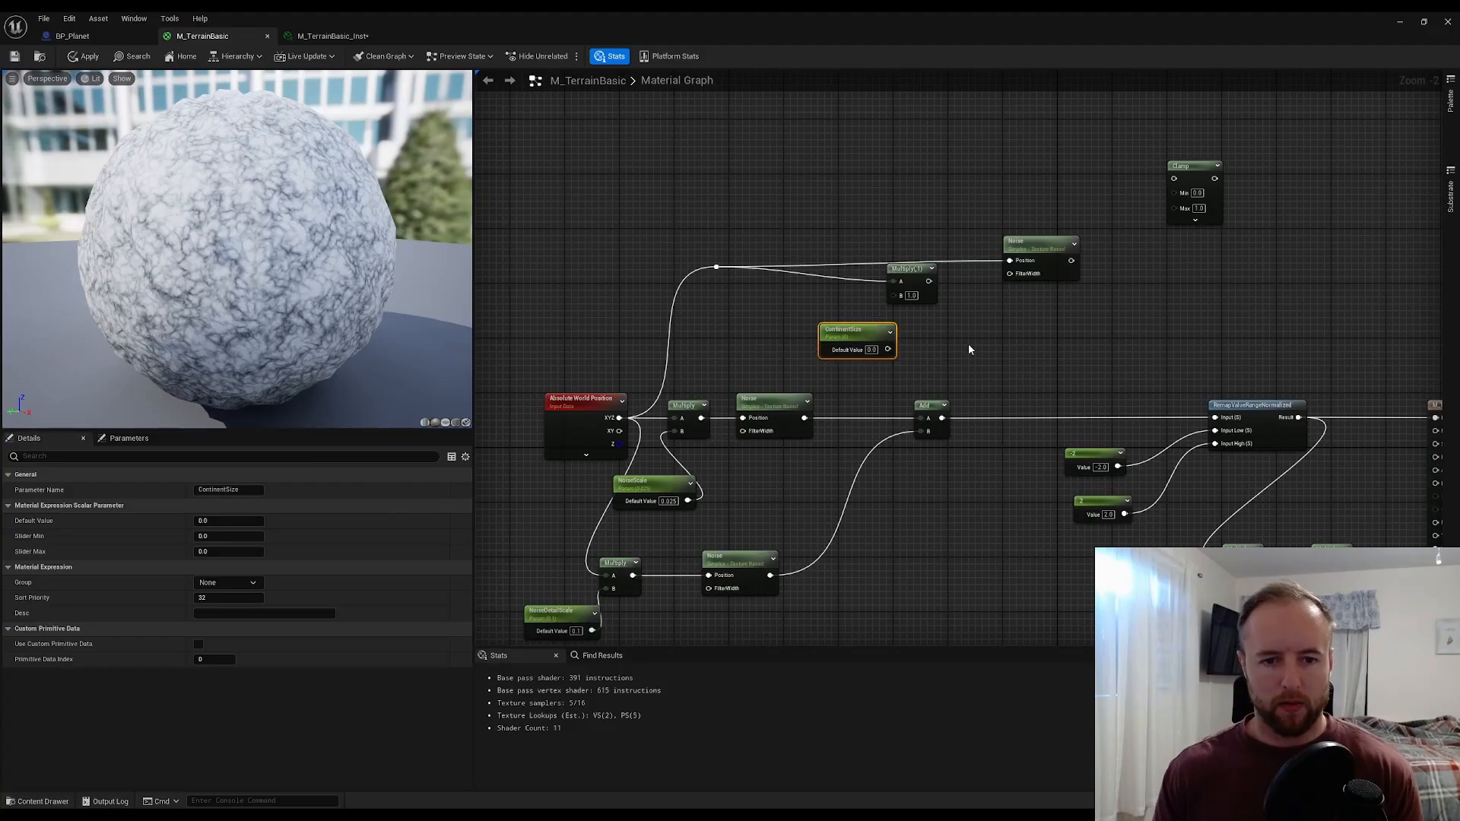
drag(888, 348, 1010, 260)
click(905, 269)
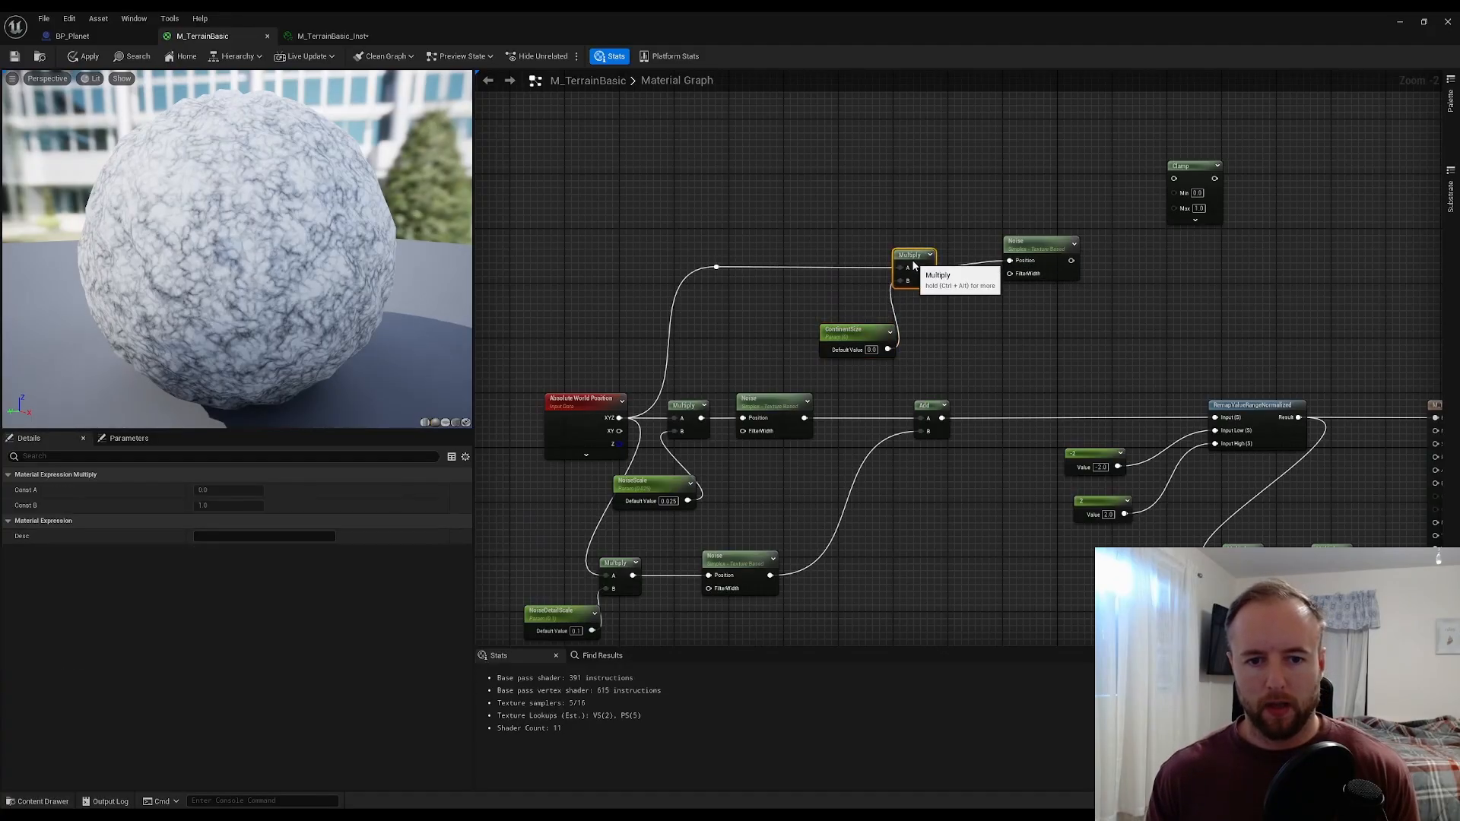
drag(905, 268, 912, 255)
- Preview the upper Noise node on the preview sphere and rotate the view around it
click(1050, 304)
click(1036, 244)
right_click(1036, 245)
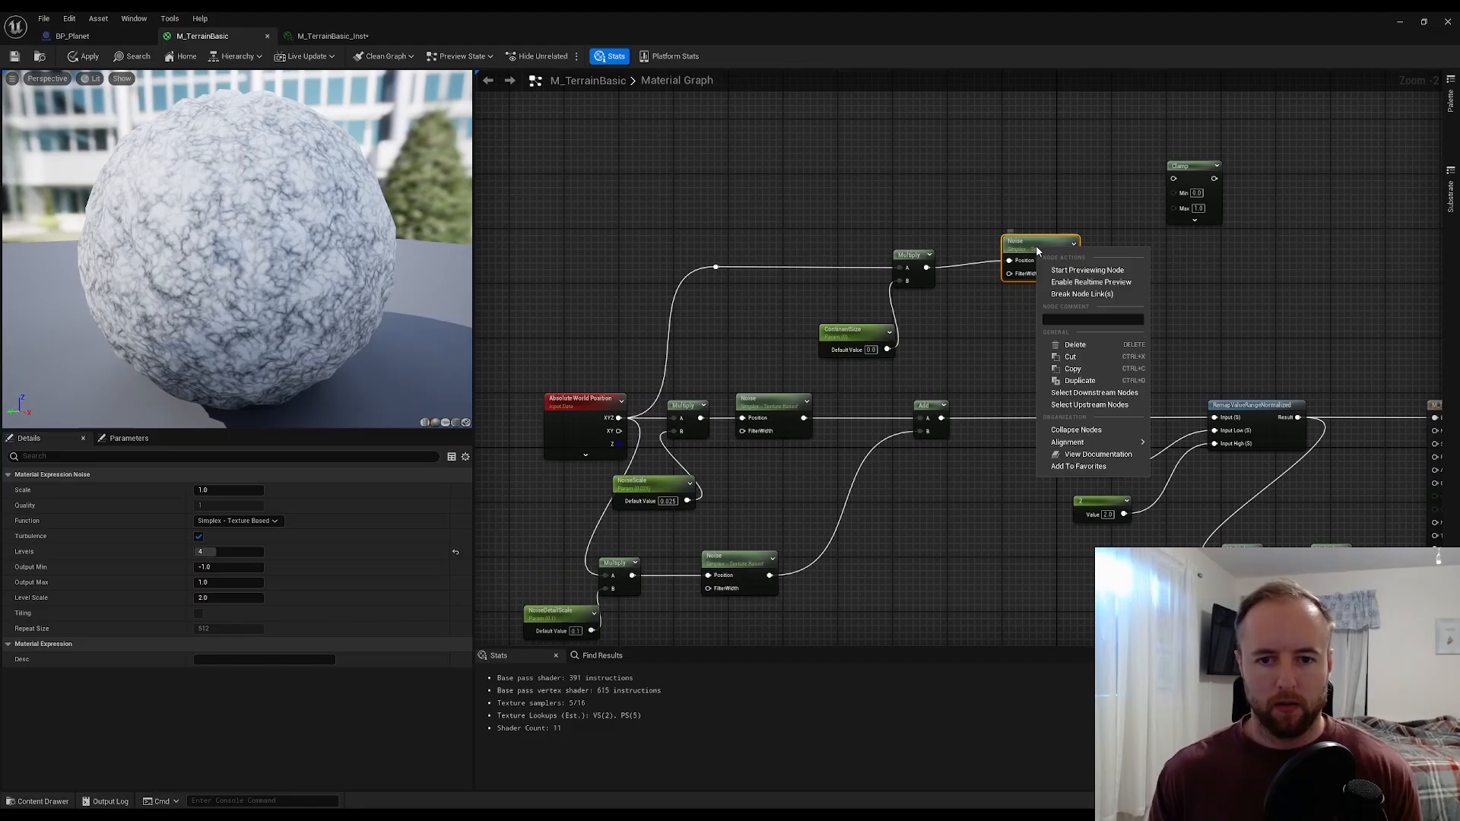
click(1081, 274)
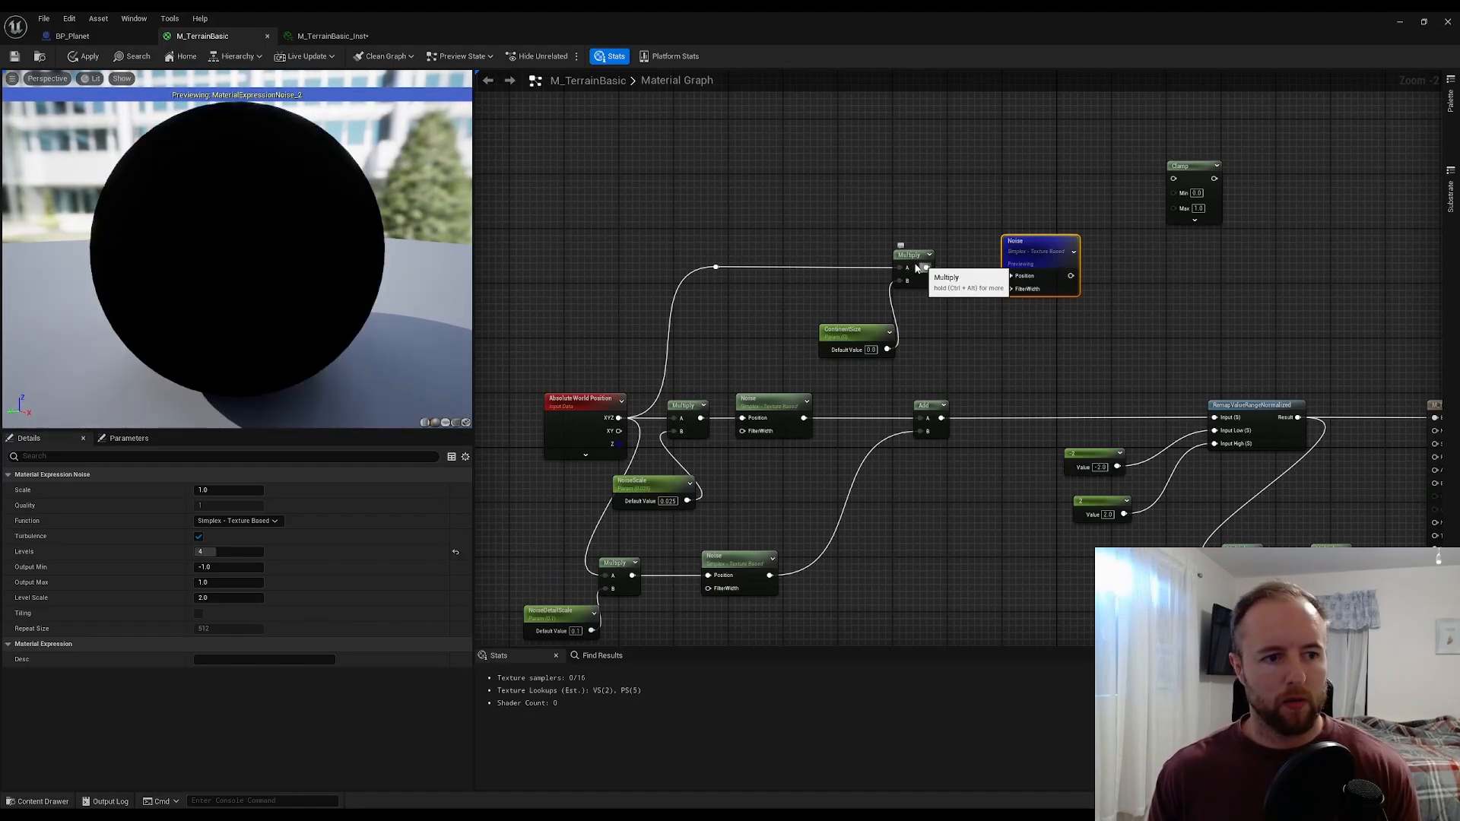
drag(404, 228, 456, 229)
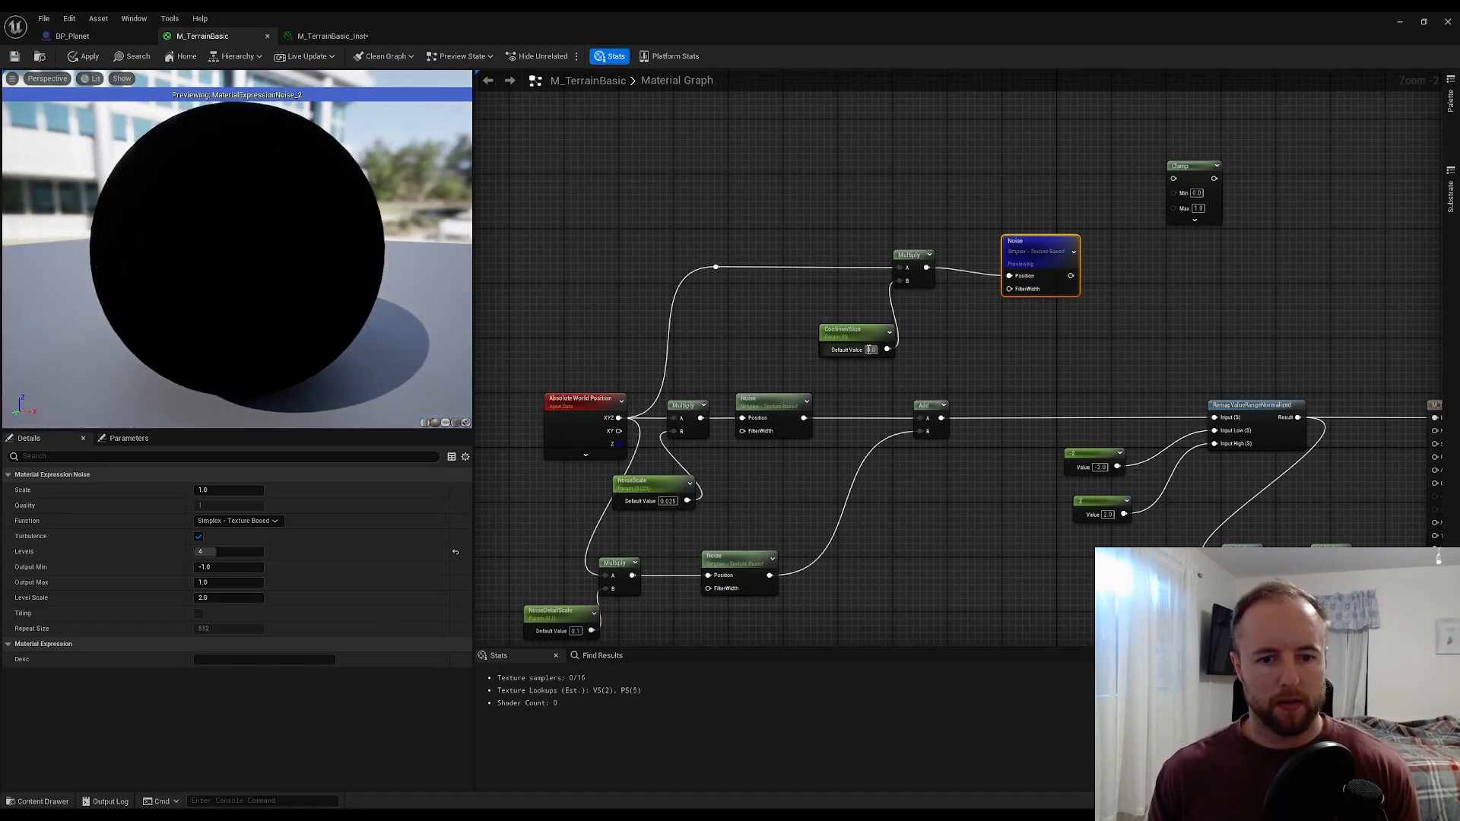
- Try 1 and settle on 0.001 as ContinentSize's default value, inspecting the noise pattern around the preview sphere
click(871, 350)
text(1)
key(Return)
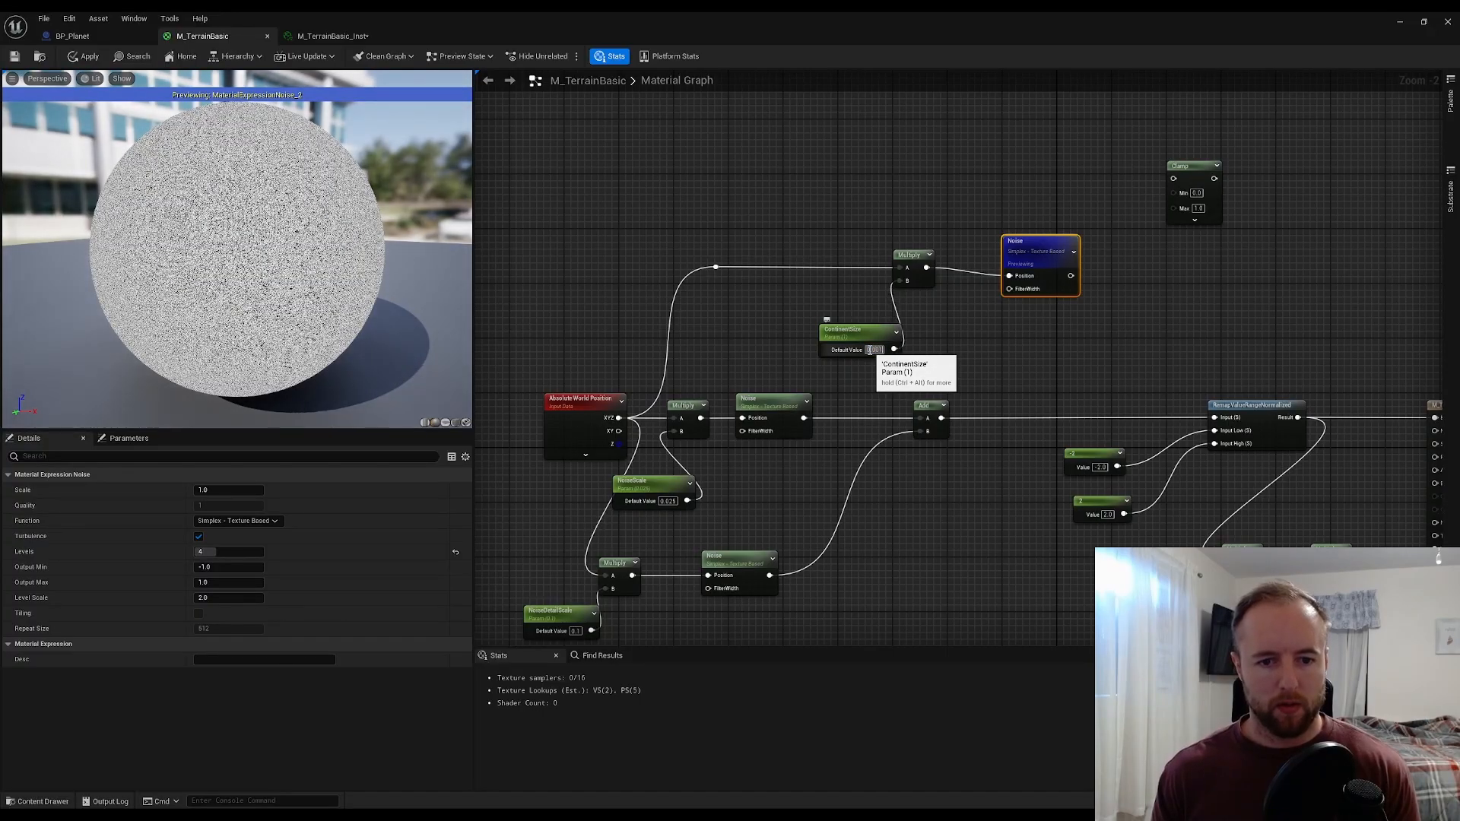
text(0.001)
key(Return)
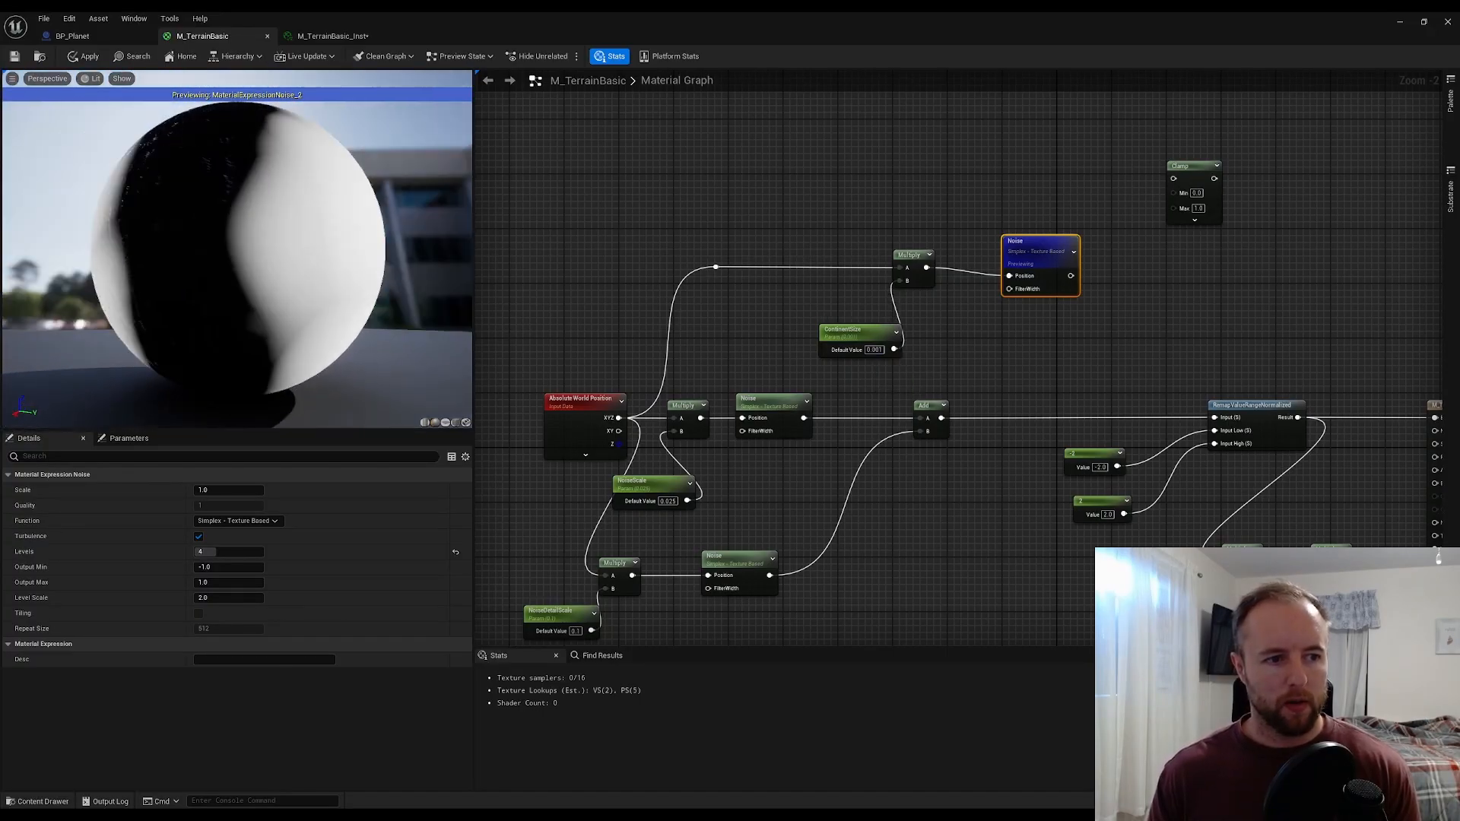
drag(280, 210, 365, 203)
scroll(262, 196, down, 6)
scroll(274, 201, up, 6)
click(1178, 294)
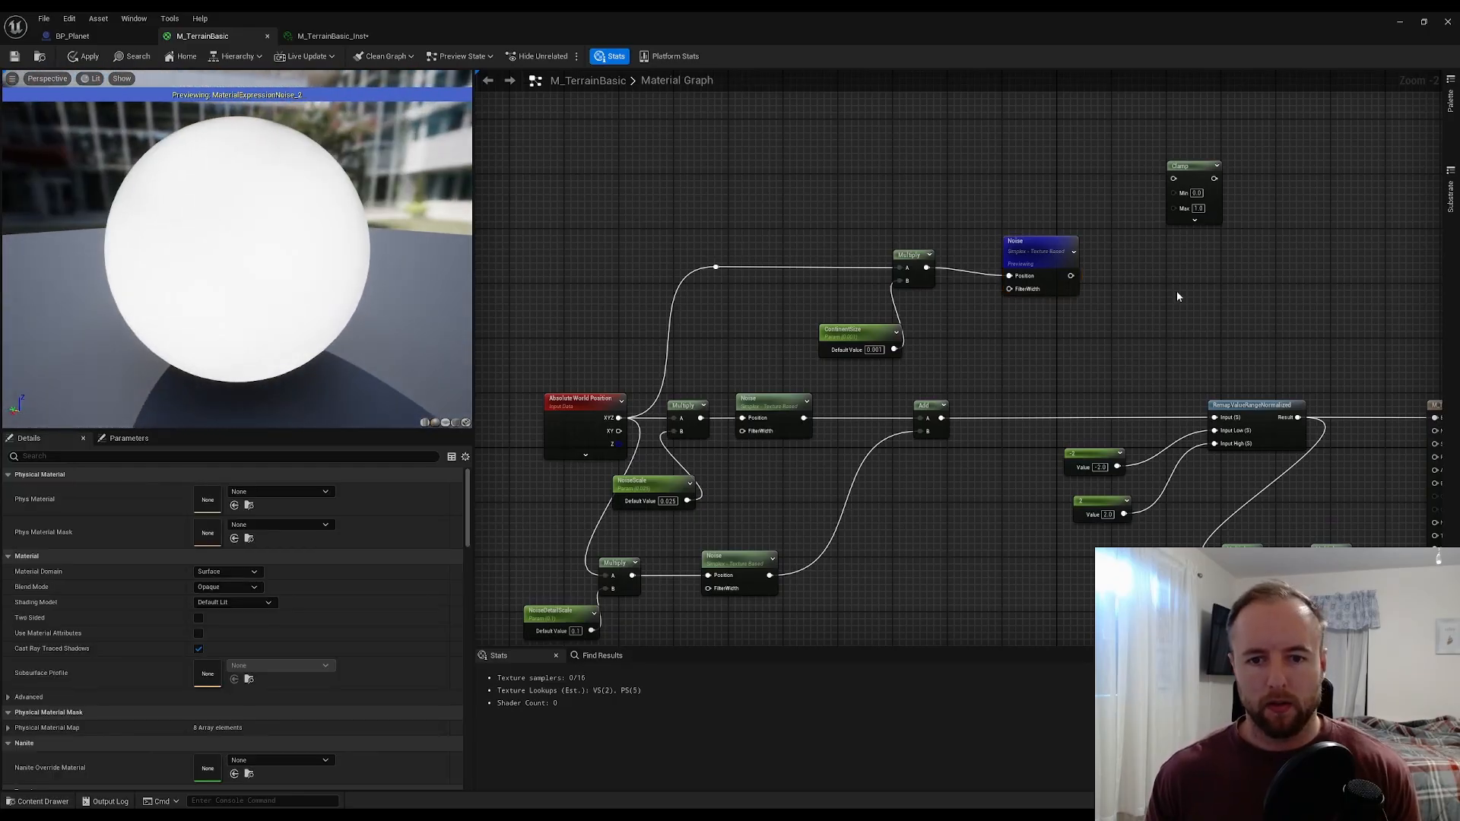
- Line up the previewed Noise node with its Multiply and add a Subtract node below the Clamp
right_drag(1177, 292, 996, 288)
drag(885, 261, 878, 255)
click(971, 289)
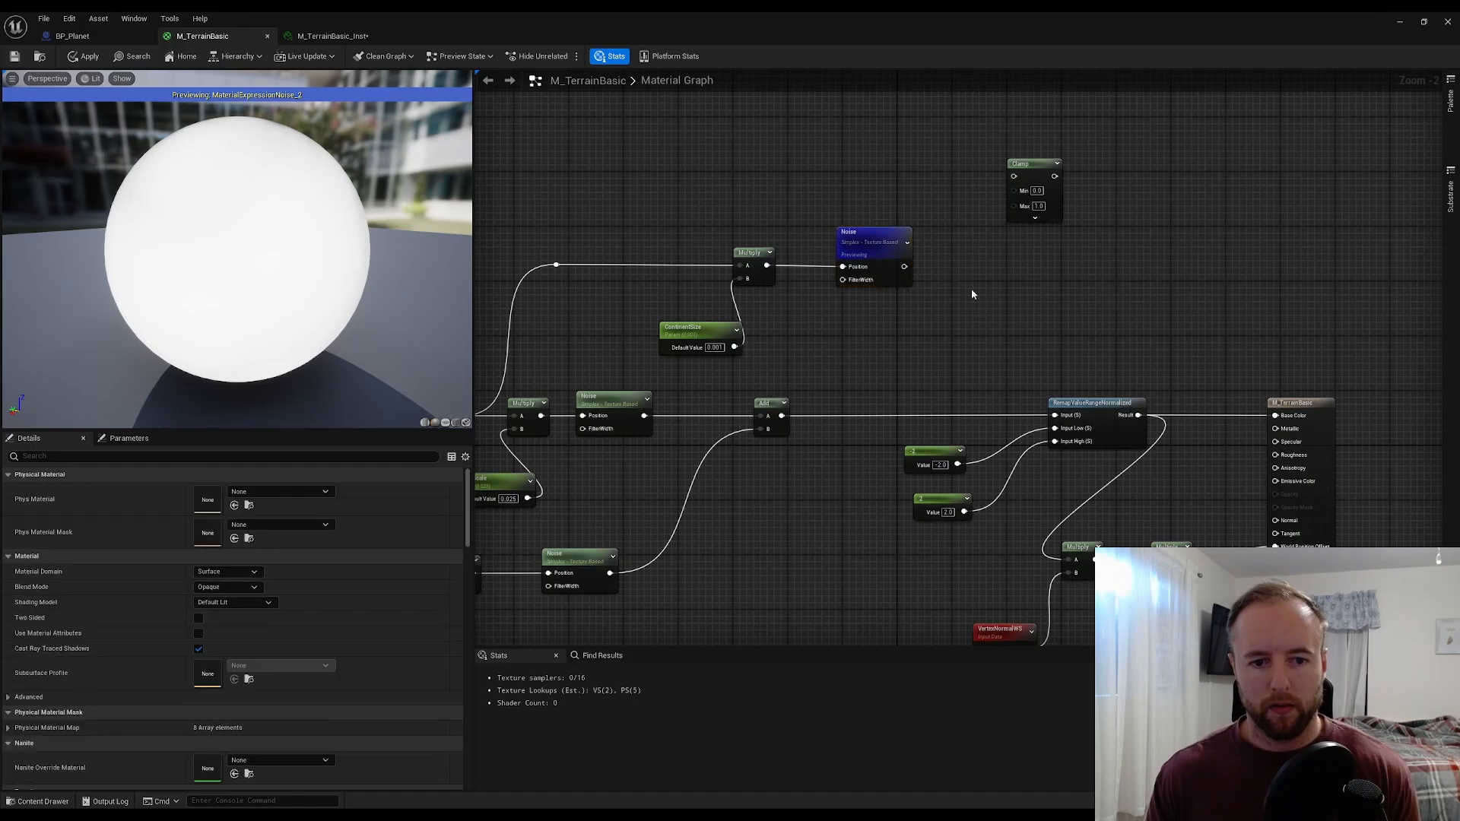
right_click(971, 289)
text(subtract)
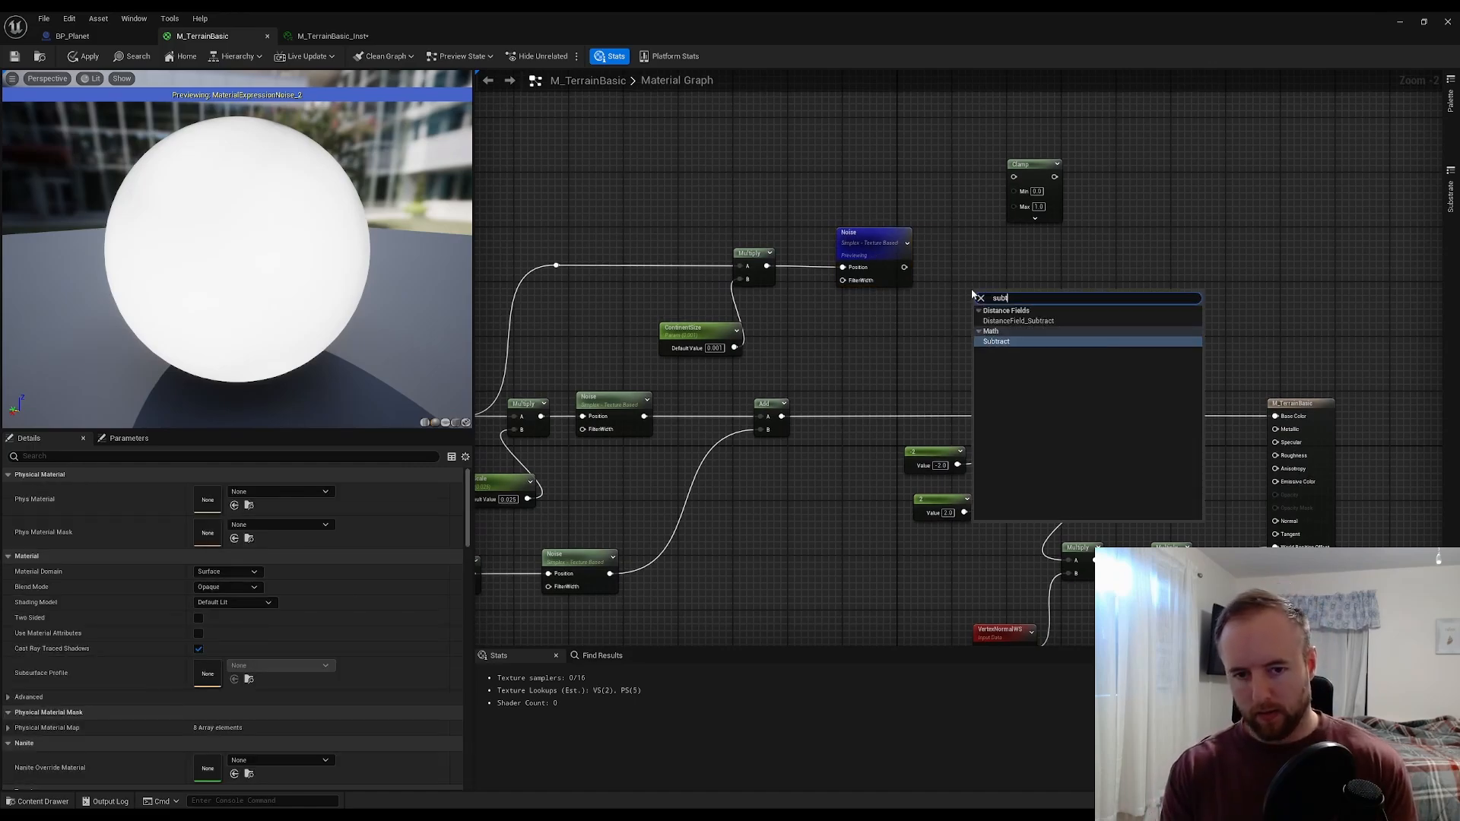
key(Return)
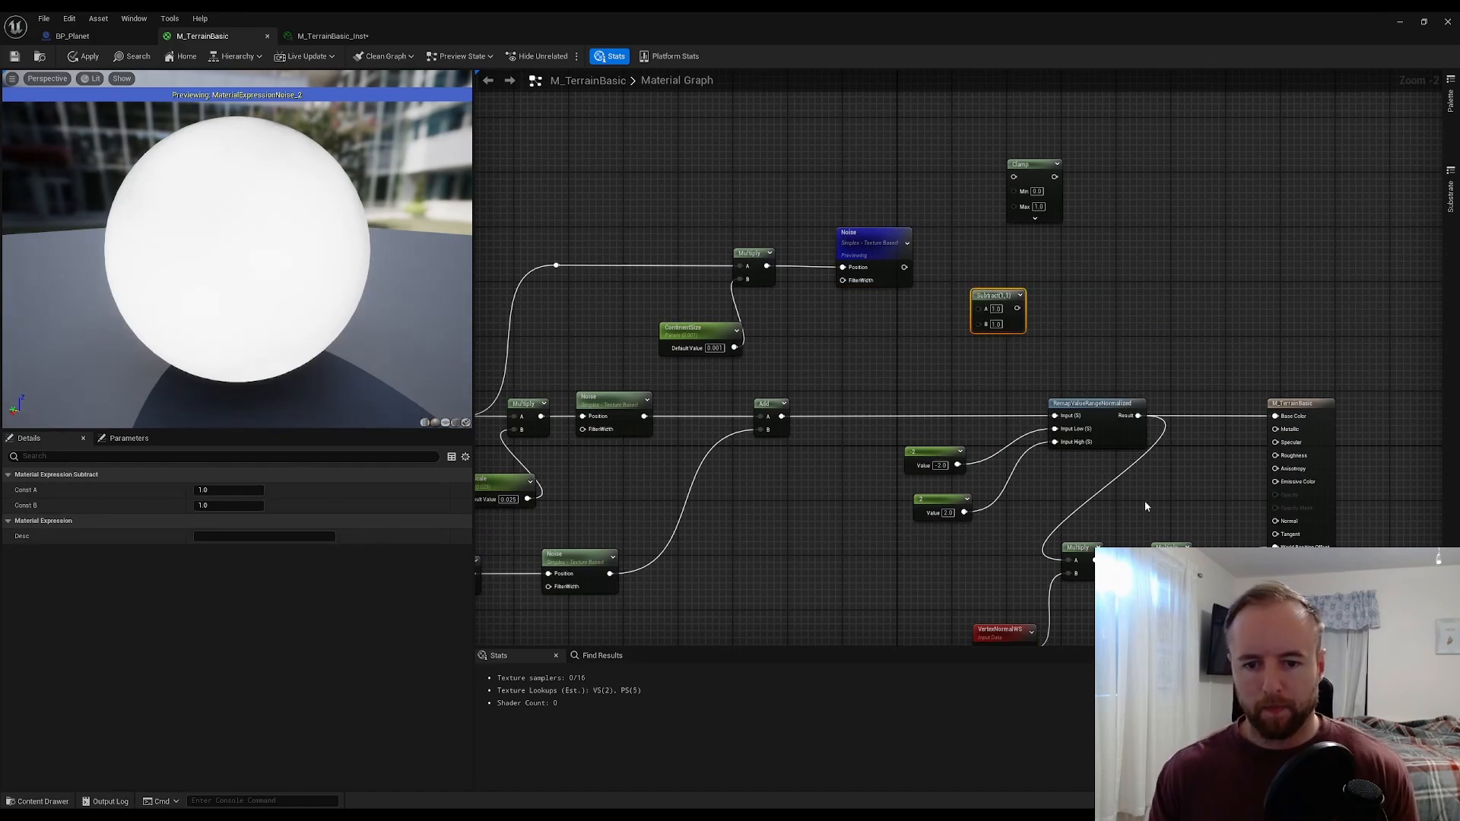
- Shift the remap node and its range constants closer to Add, and place Subtract between the remap and the material output
drag(1147, 519, 896, 412)
drag(1098, 415, 1071, 416)
click(1066, 374)
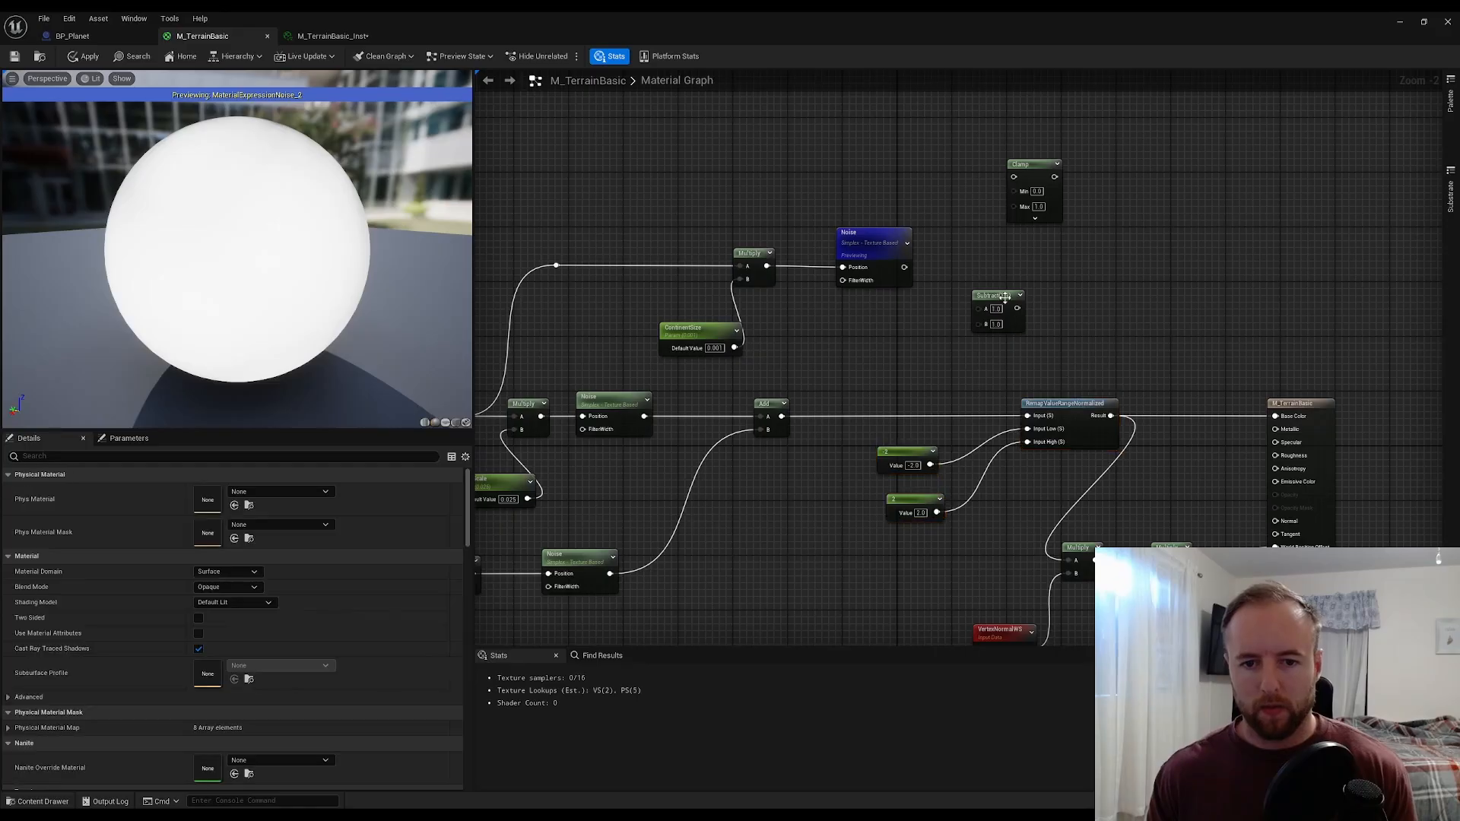
drag(1005, 296, 1185, 296)
click(1150, 354)
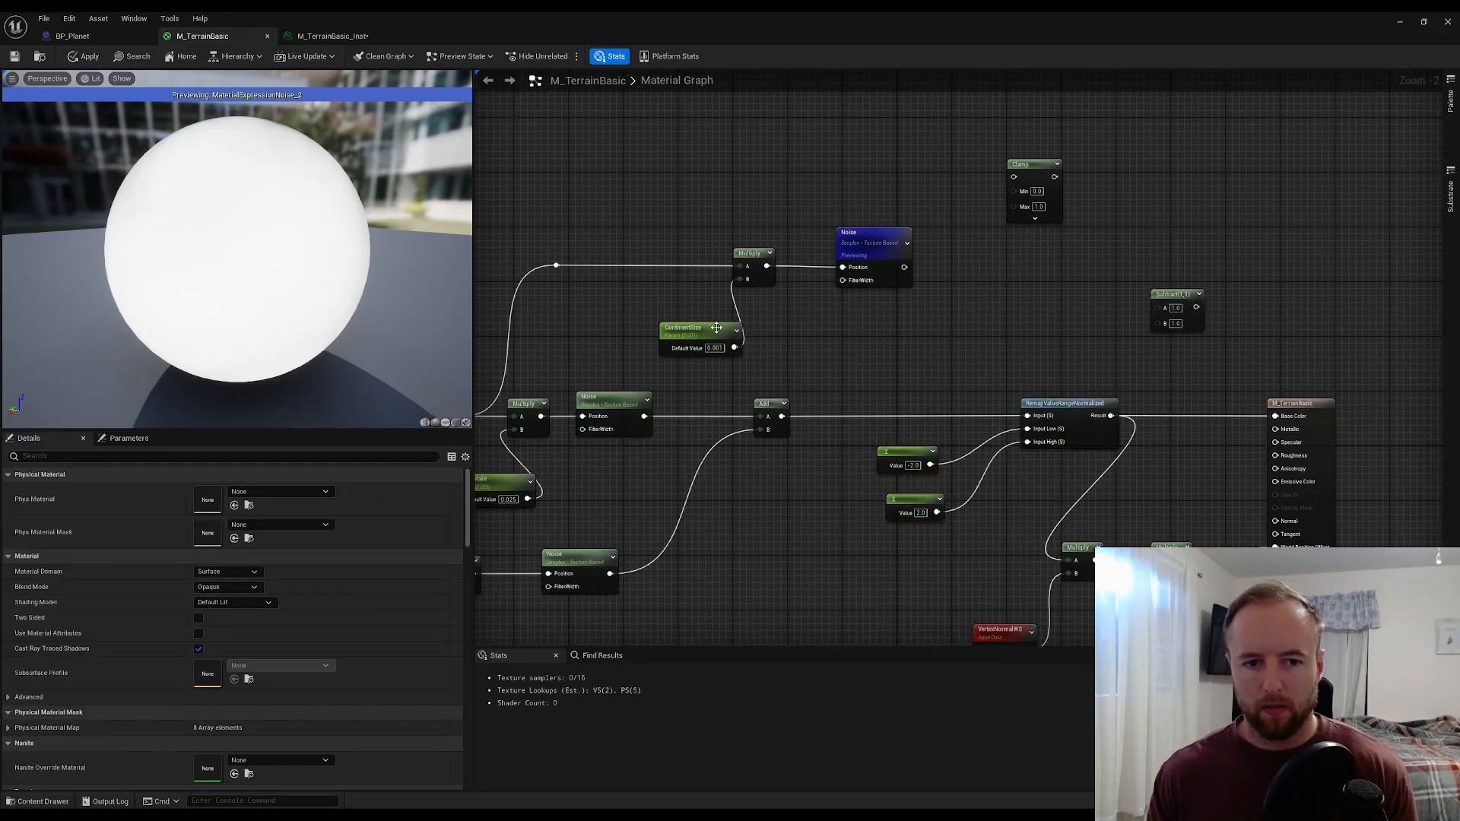
- Subtract the remap Result from the upper Noise output, connect the Subtract node to Base Color, and save the material
click(862, 244)
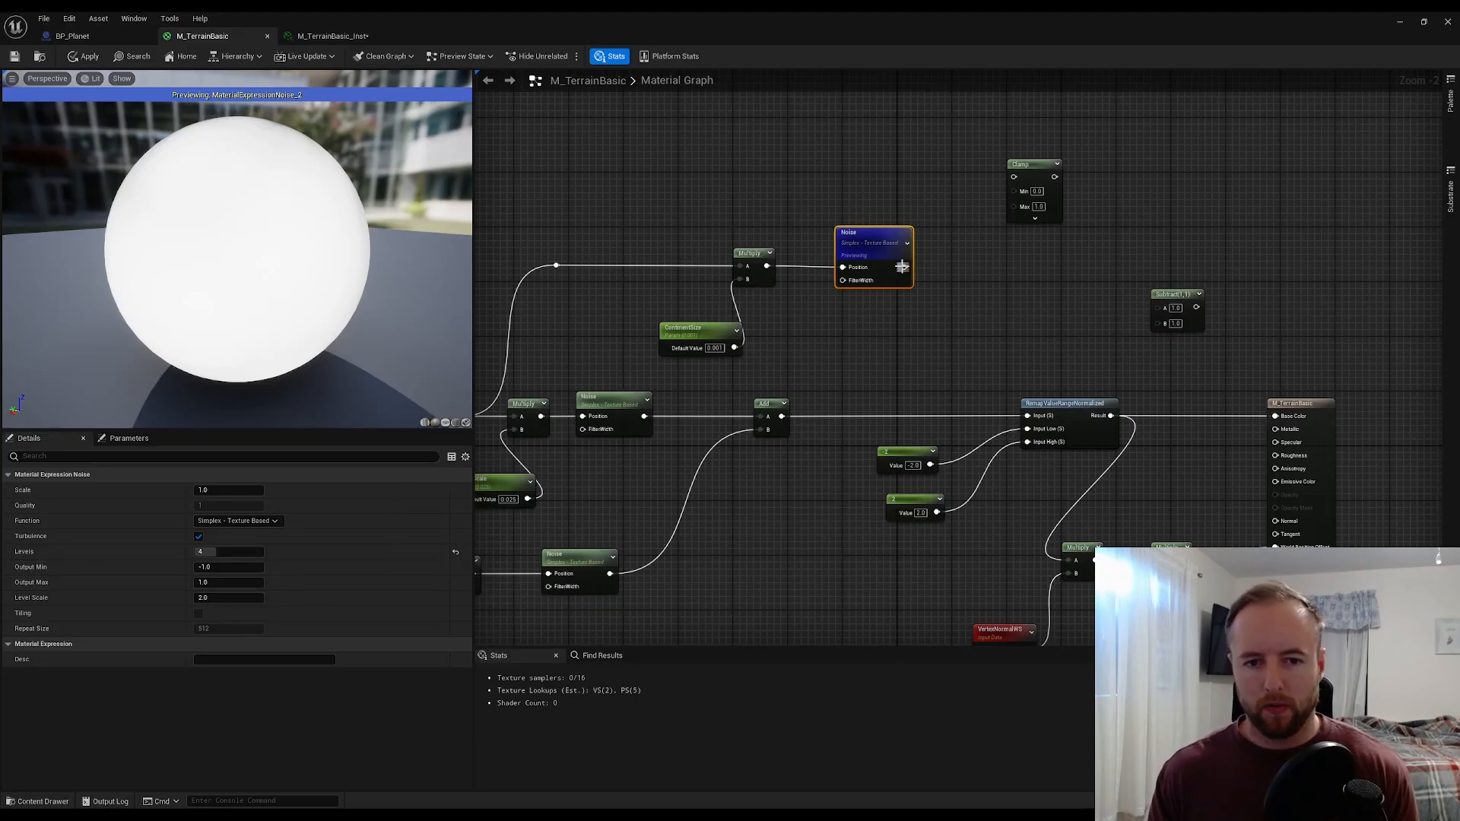
drag(903, 267, 1158, 307)
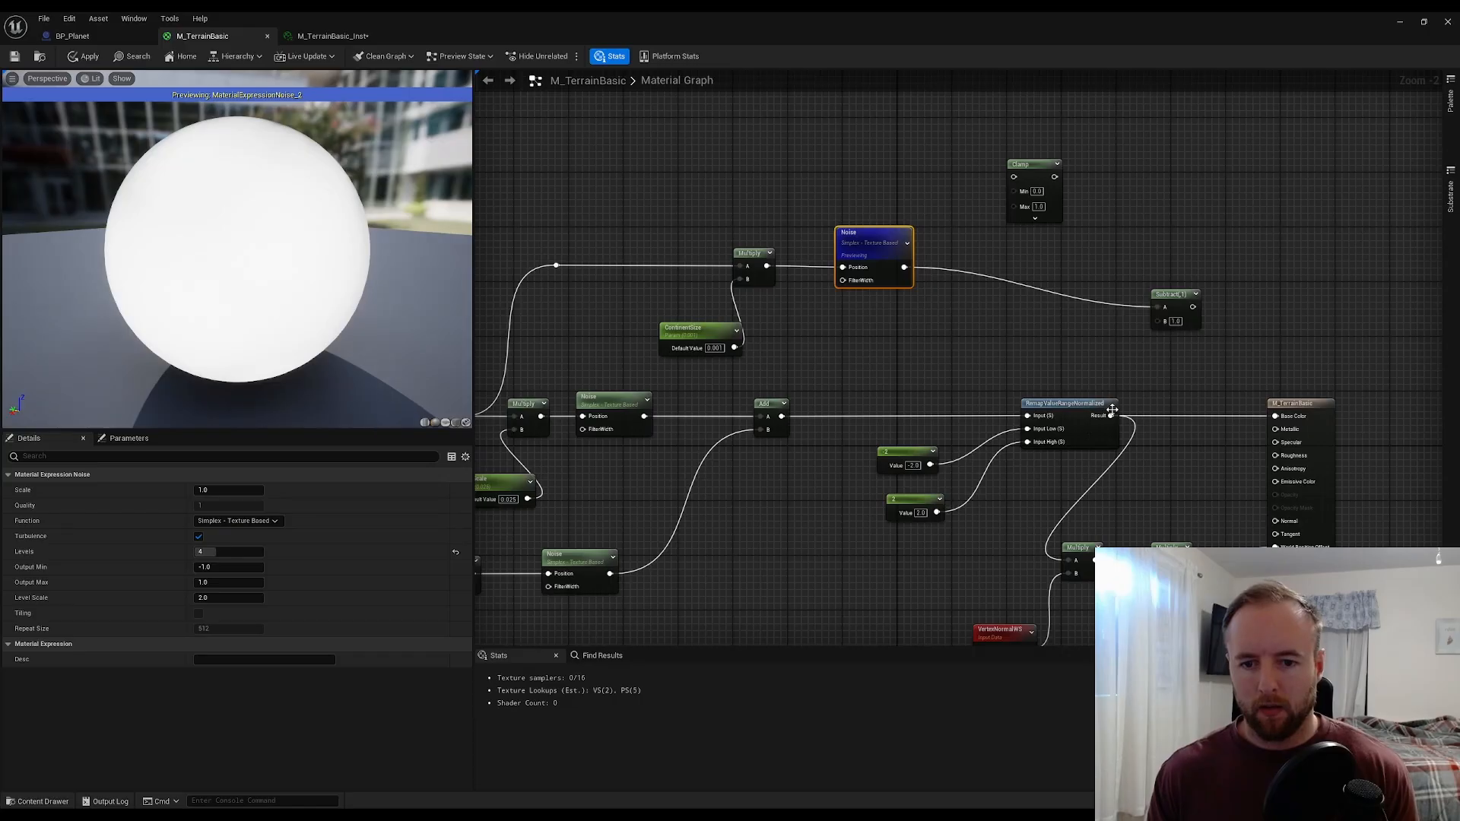
drag(1112, 411, 1282, 418)
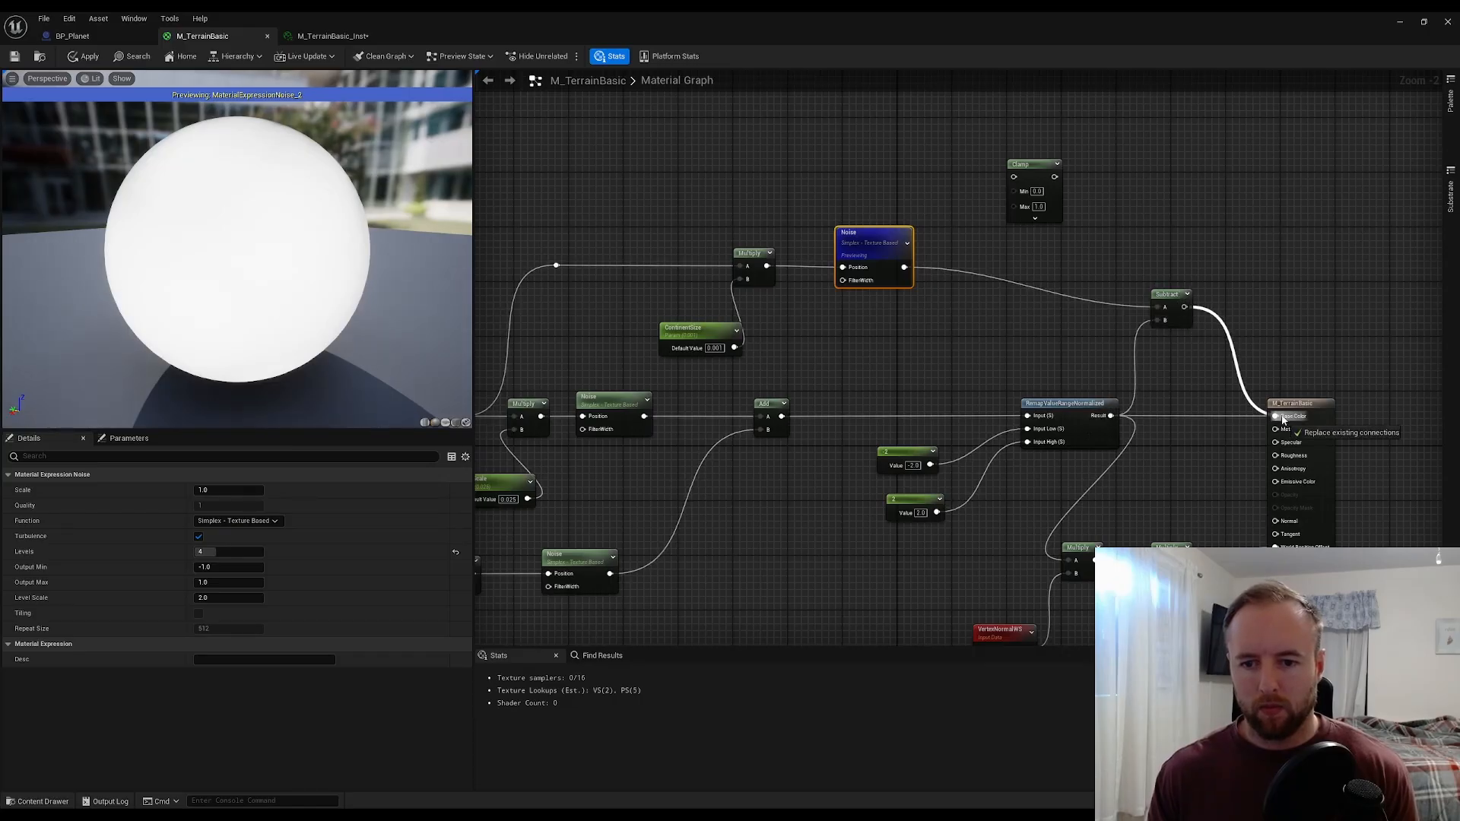
click(15, 64)
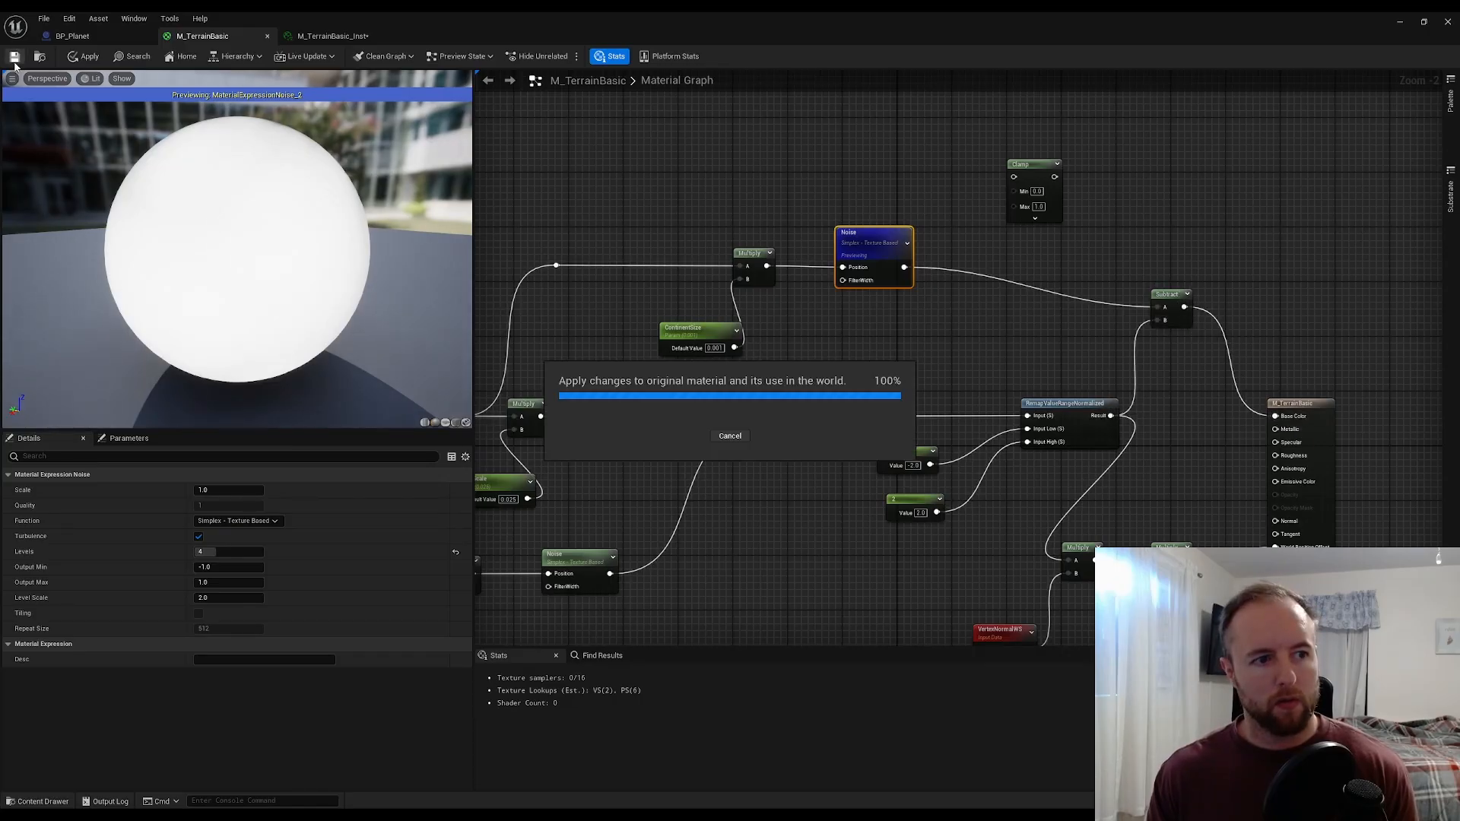
- Stop previewing the upper Noise node and realign it with its Multiply
right_click(879, 242)
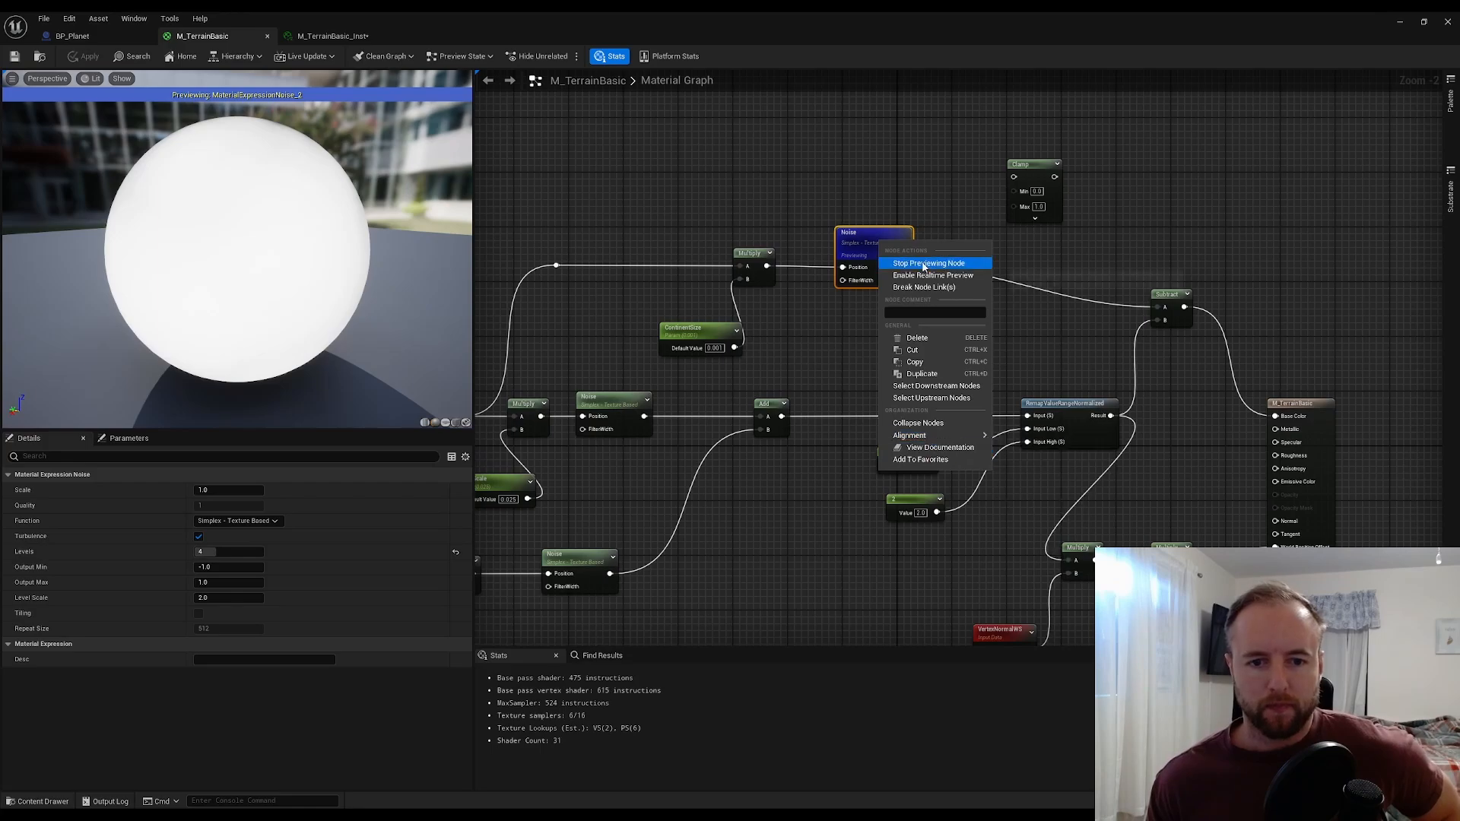
click(925, 264)
drag(873, 229, 879, 243)
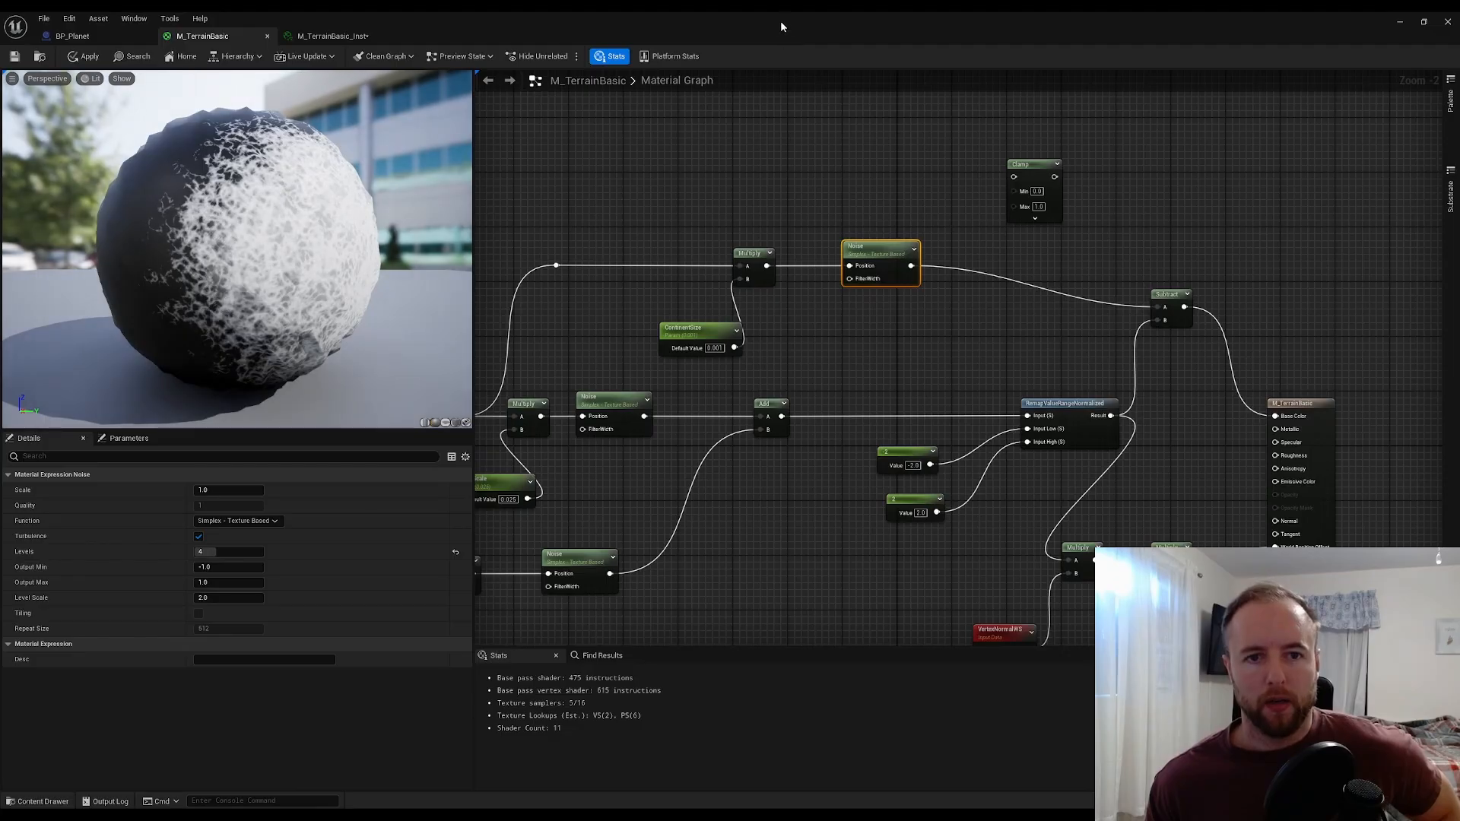
- Move the material editor aside to reveal the level and examine the continent pattern on the planet
drag(780, 27, 1159, 272)
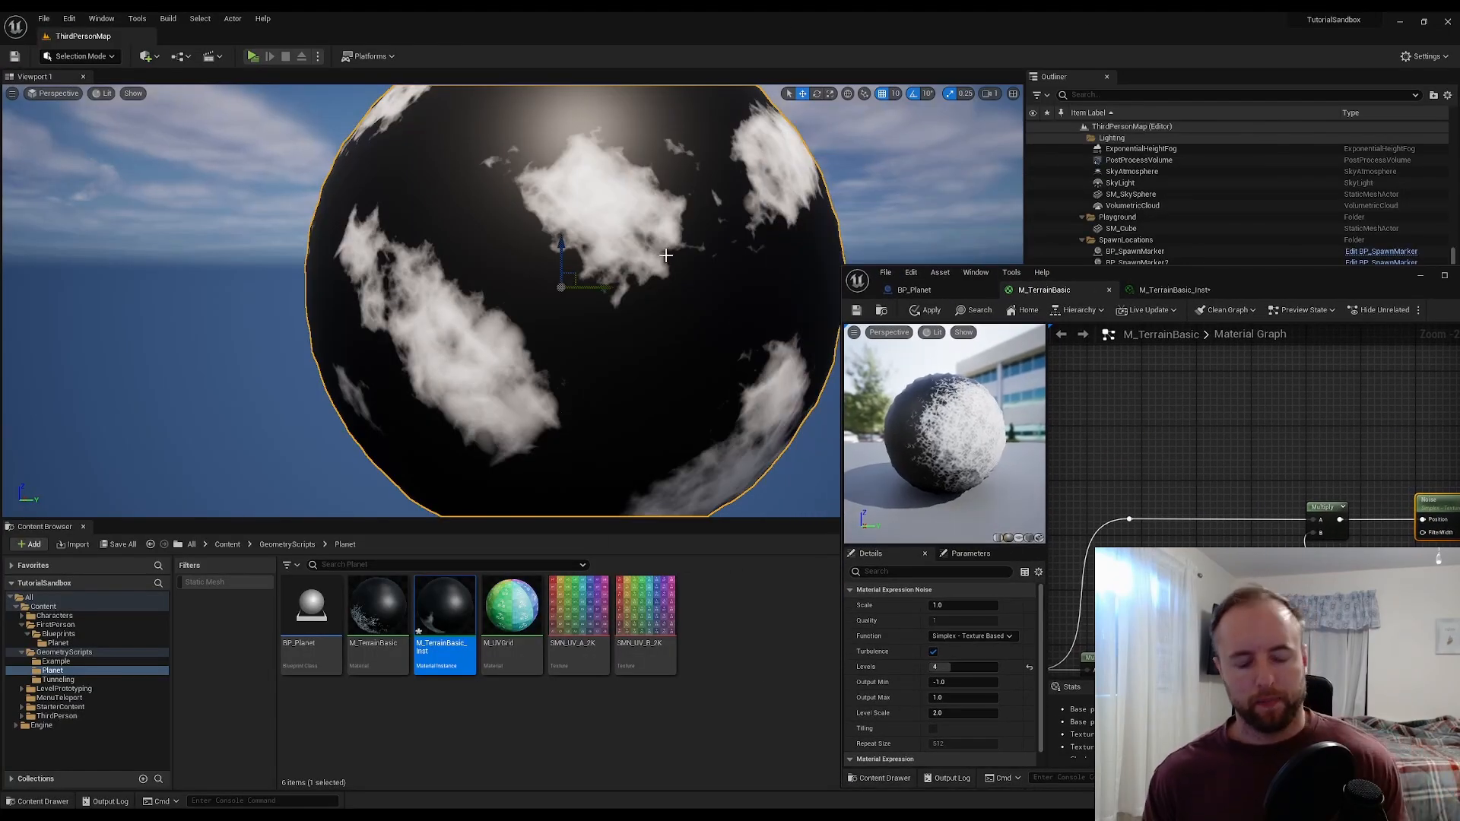
right_drag(669, 261, 741, 267)
key(a)
key(w)
key(w)
key(s)
key(d)
key(a)
- Raise the upper Noise node's Levels to 6
right_drag(1435, 515, 1283, 464)
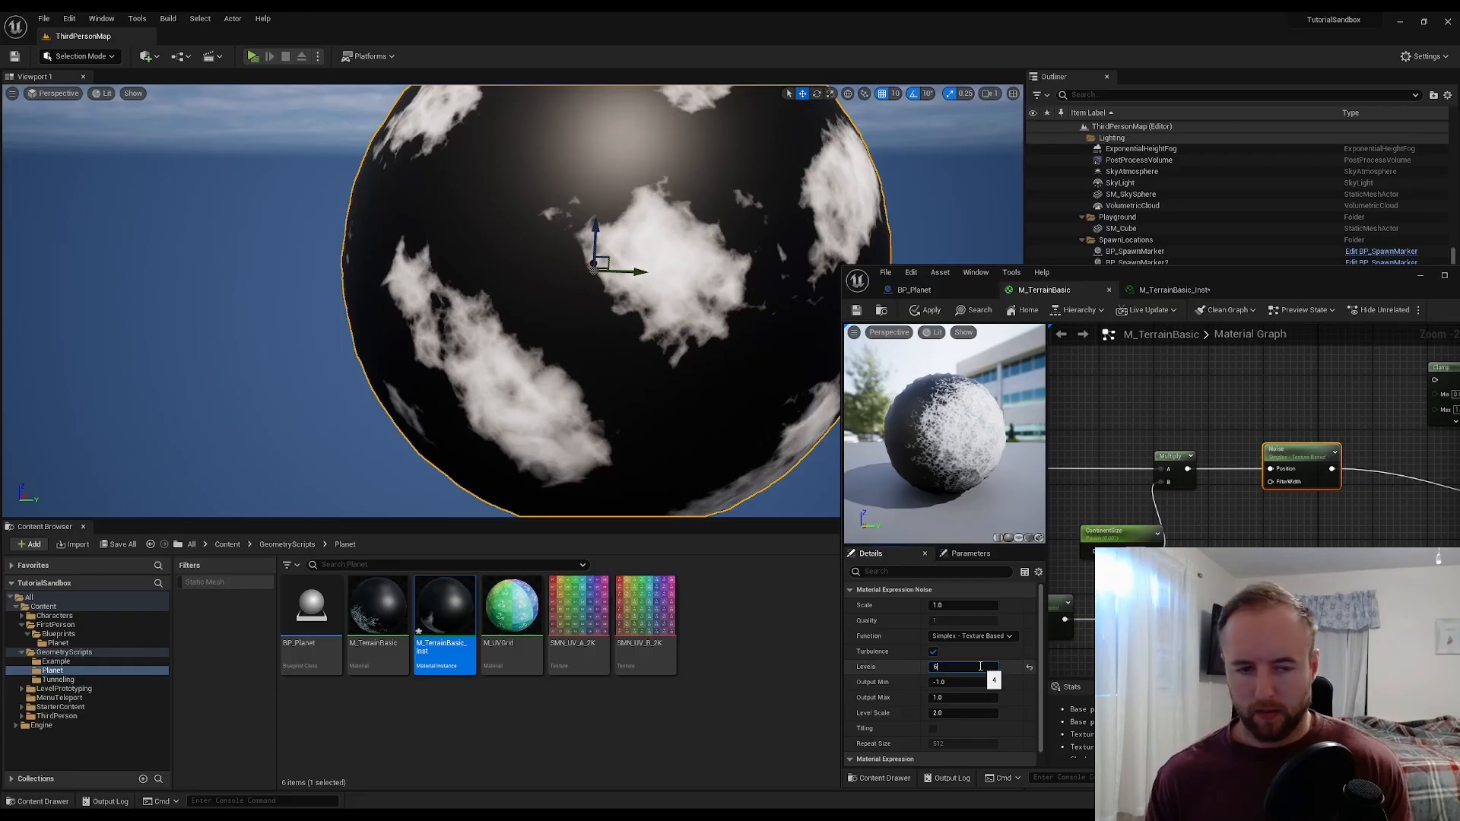
key(Return)
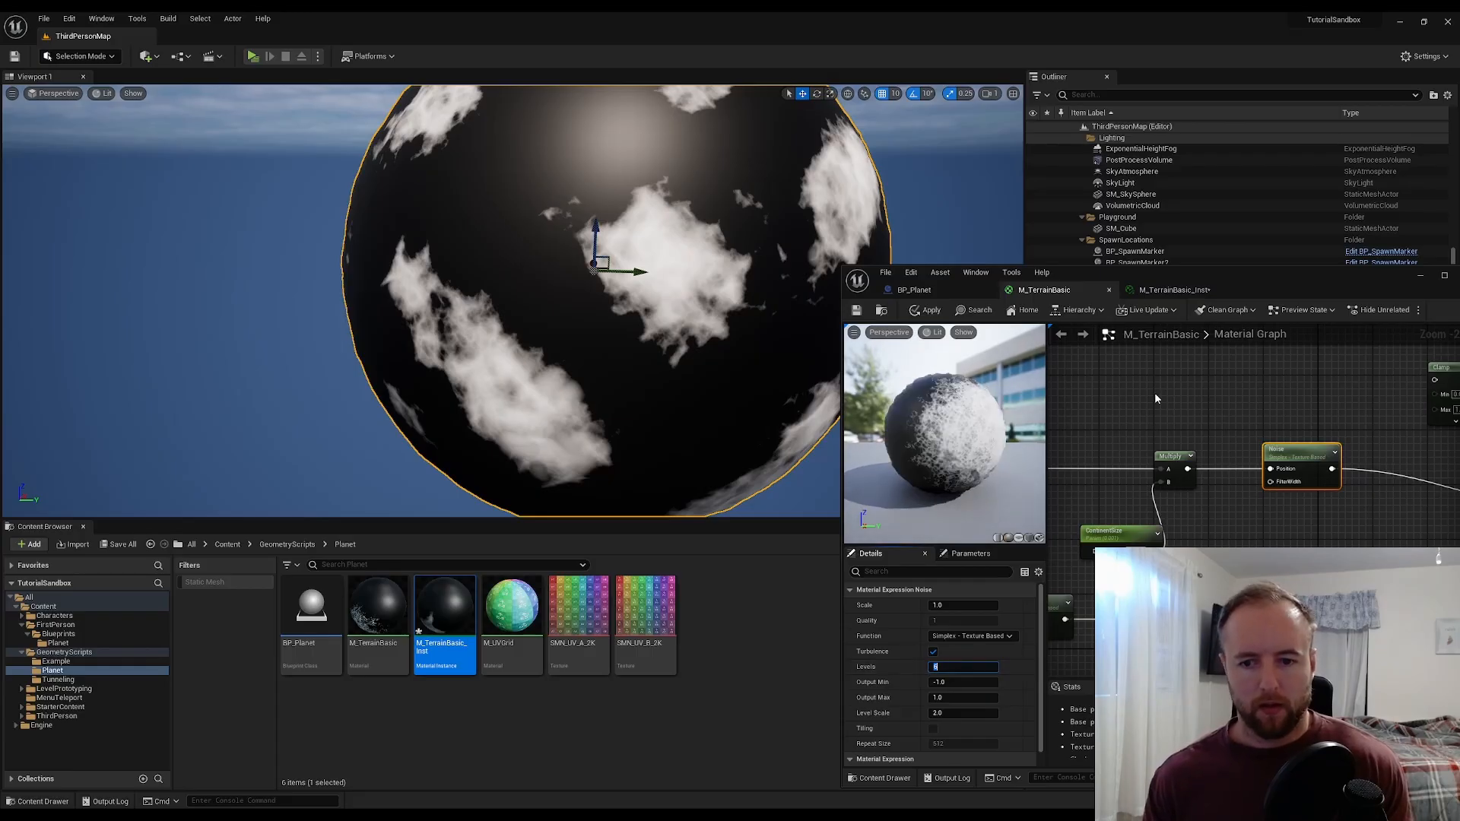
click(1155, 393)
right_drag(1254, 422, 1099, 411)
right_click(1099, 410)
click(1085, 426)
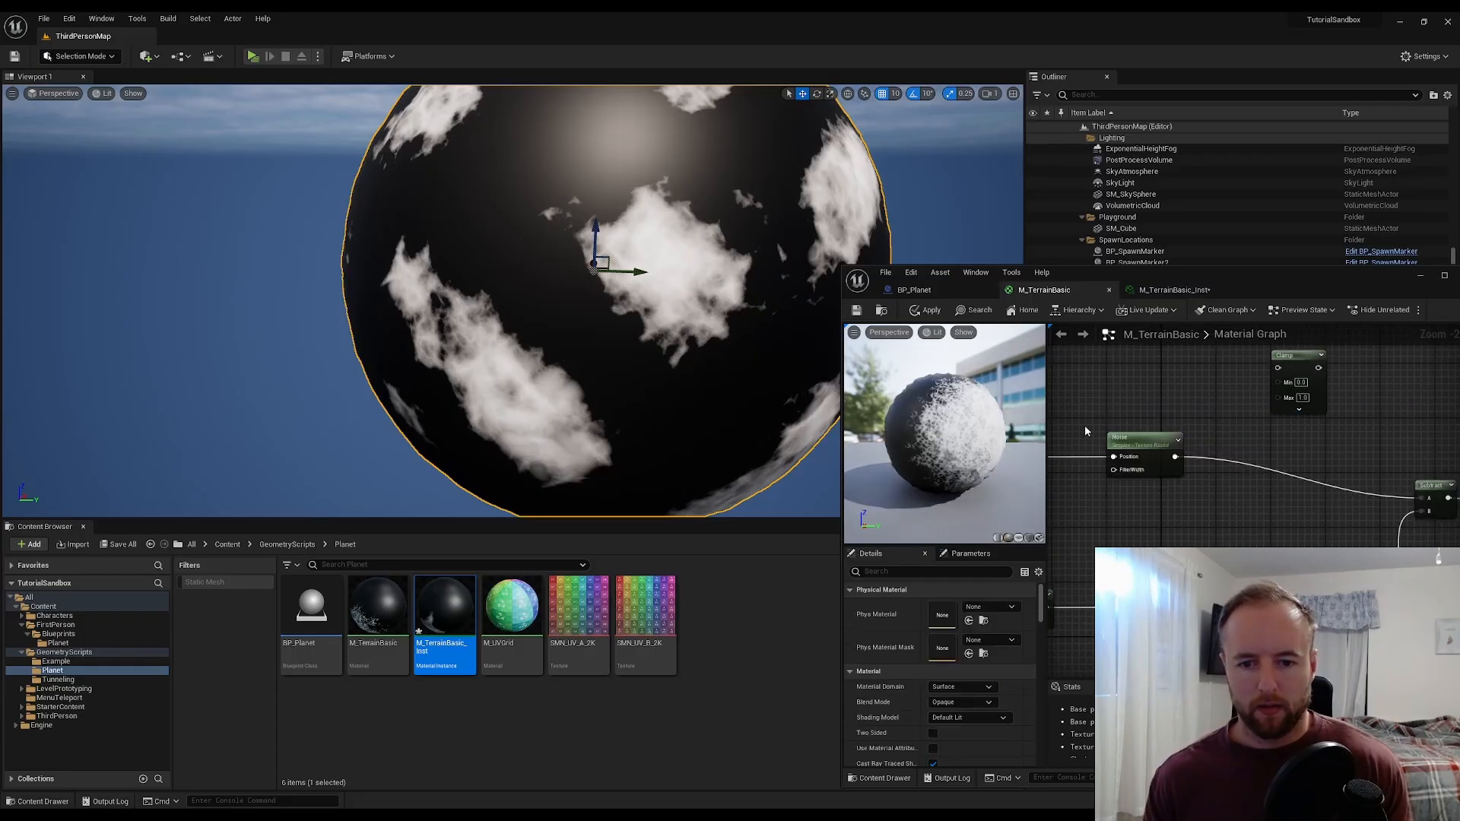
- Set the upper Noise node's Output Min to 0 and save the material
click(1146, 447)
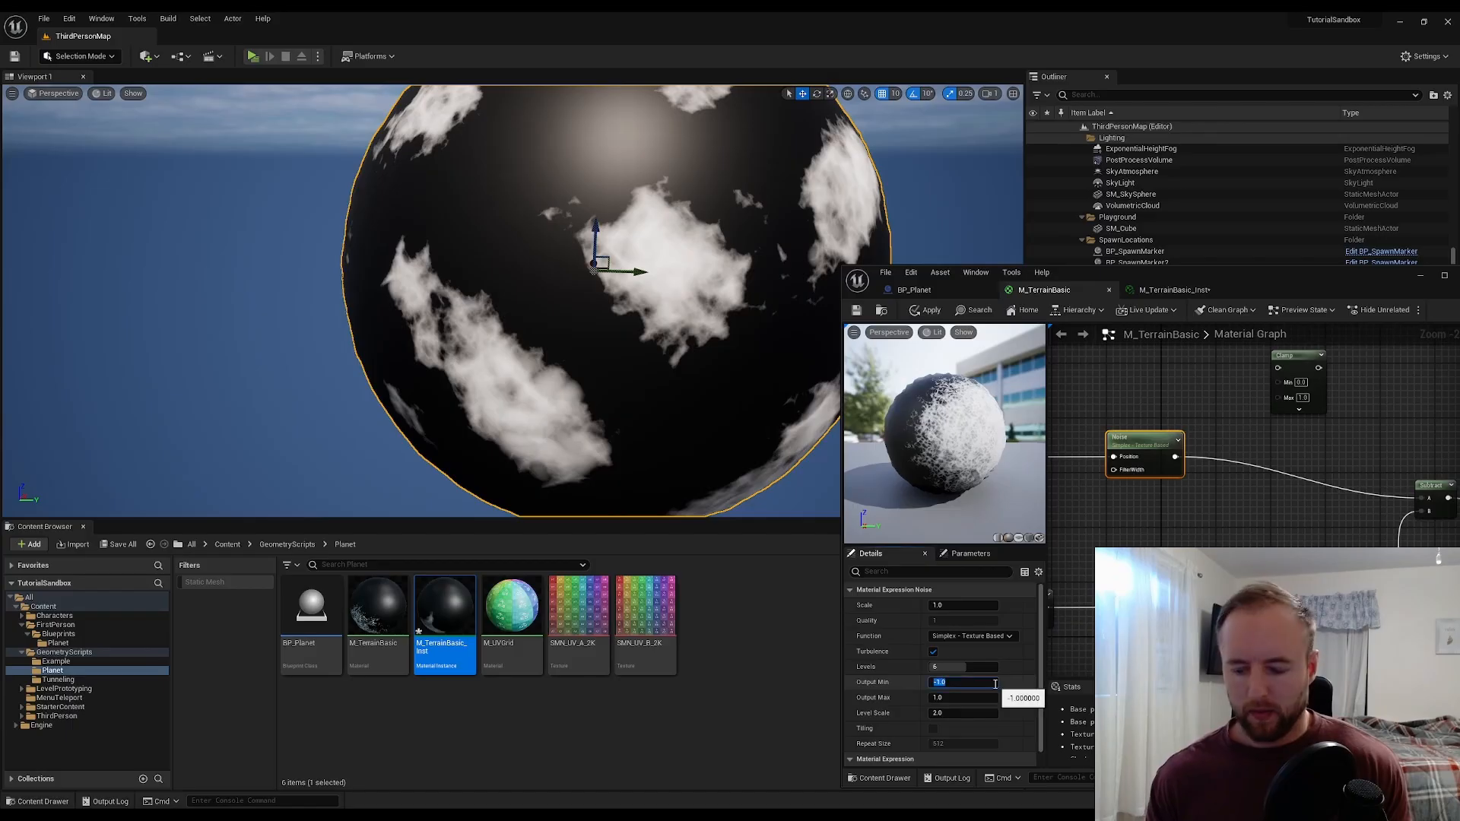
click(994, 683)
text(0)
key(Return)
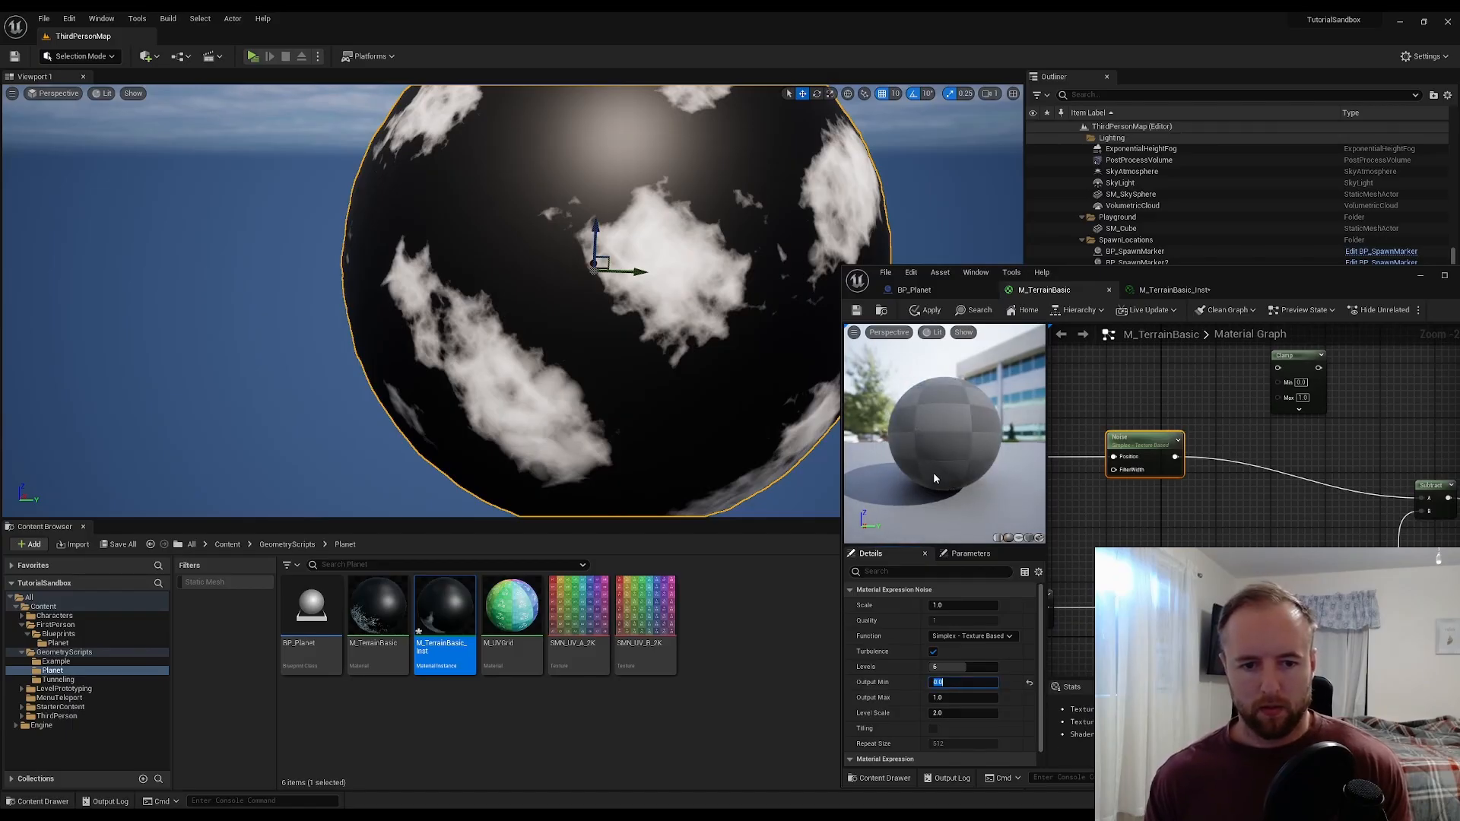
click(855, 313)
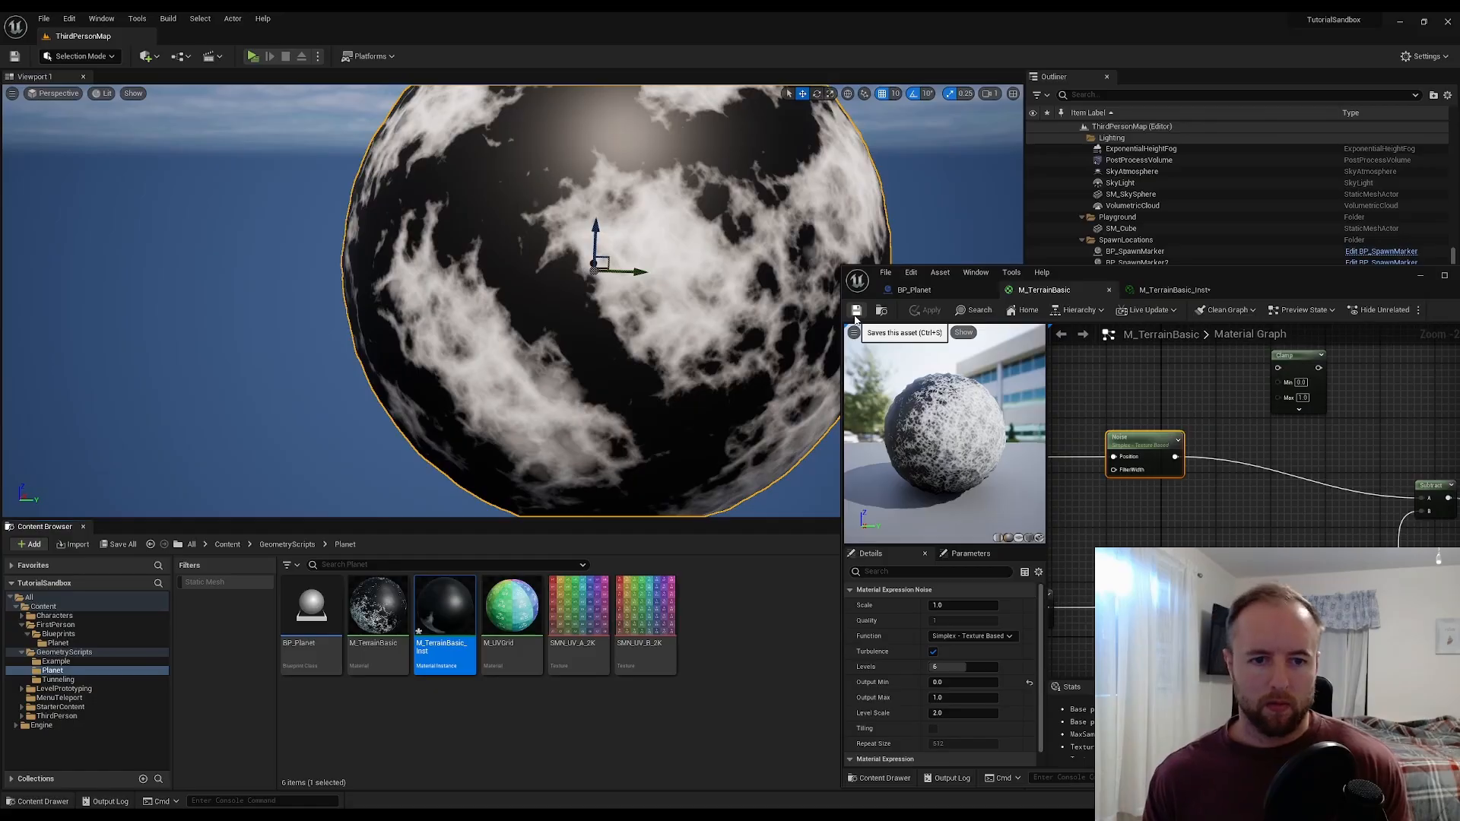
- In M_TerrainBasic_Inst, enable the ContinentSize and ElevationMult overrides and set ElevationMult to 25
right_drag(722, 335, 685, 342)
key(s)
key(w)
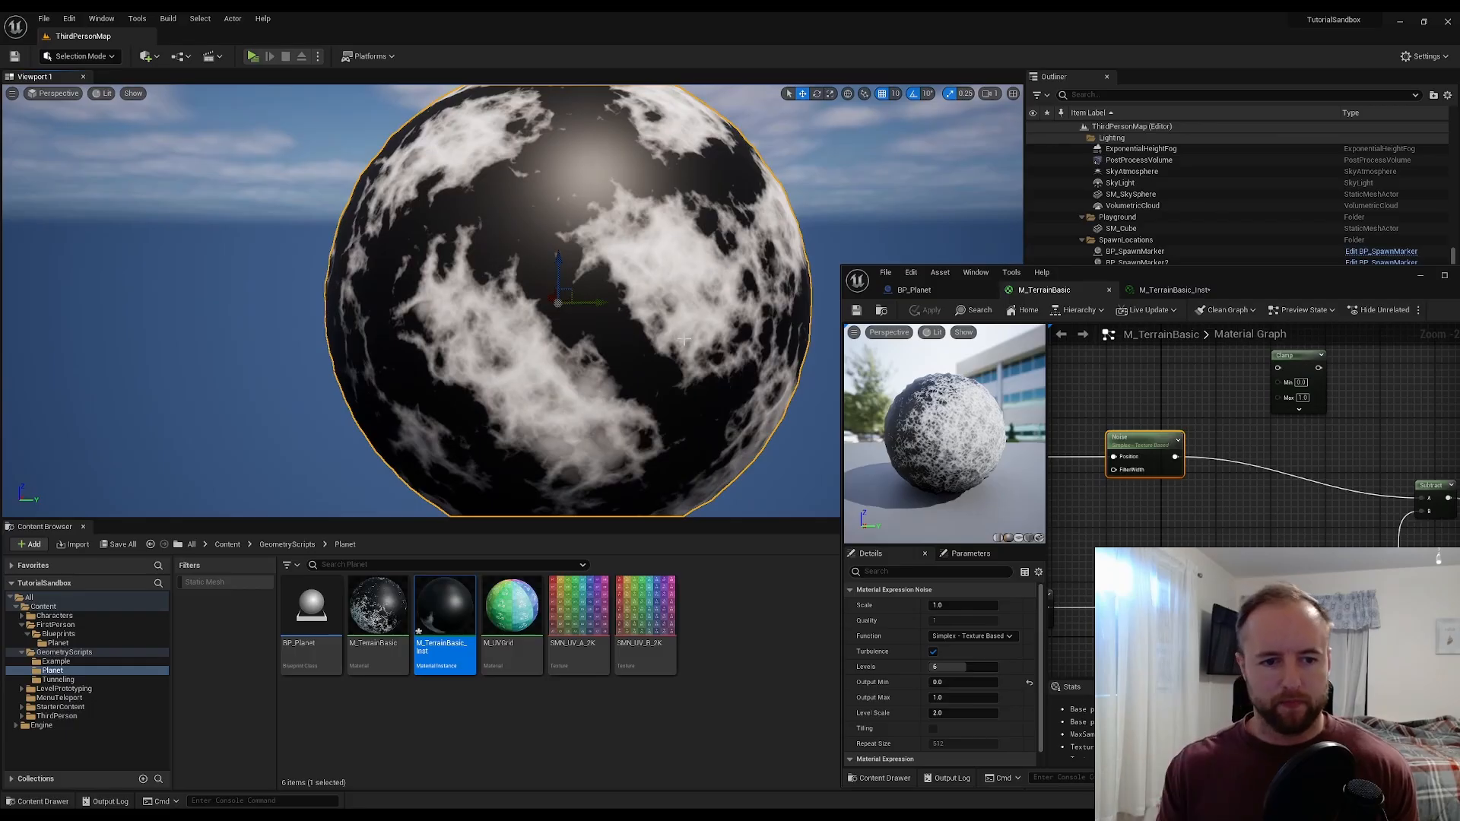
click(1236, 388)
right_drag(1212, 381, 1060, 336)
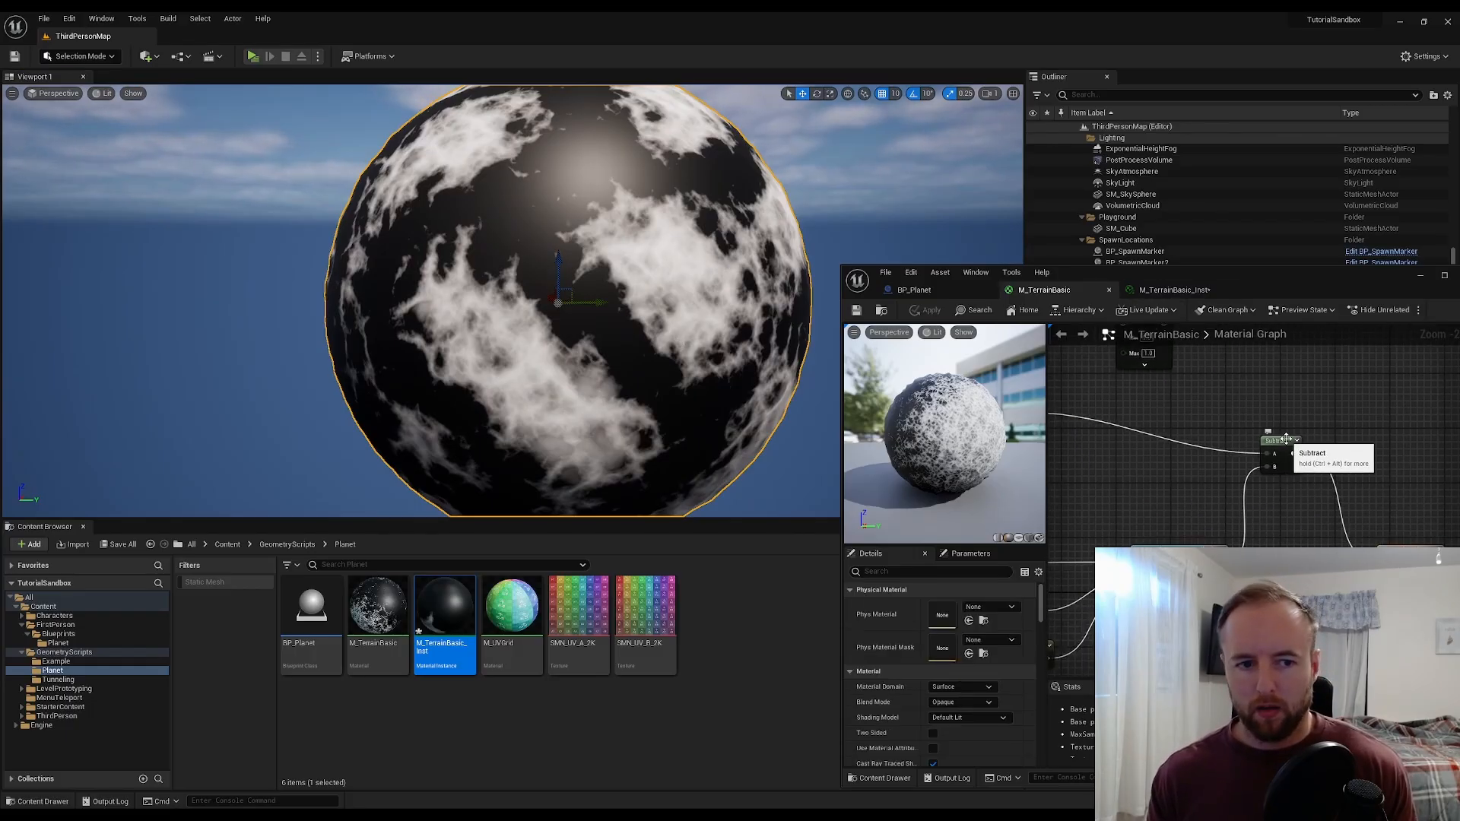
click(1171, 290)
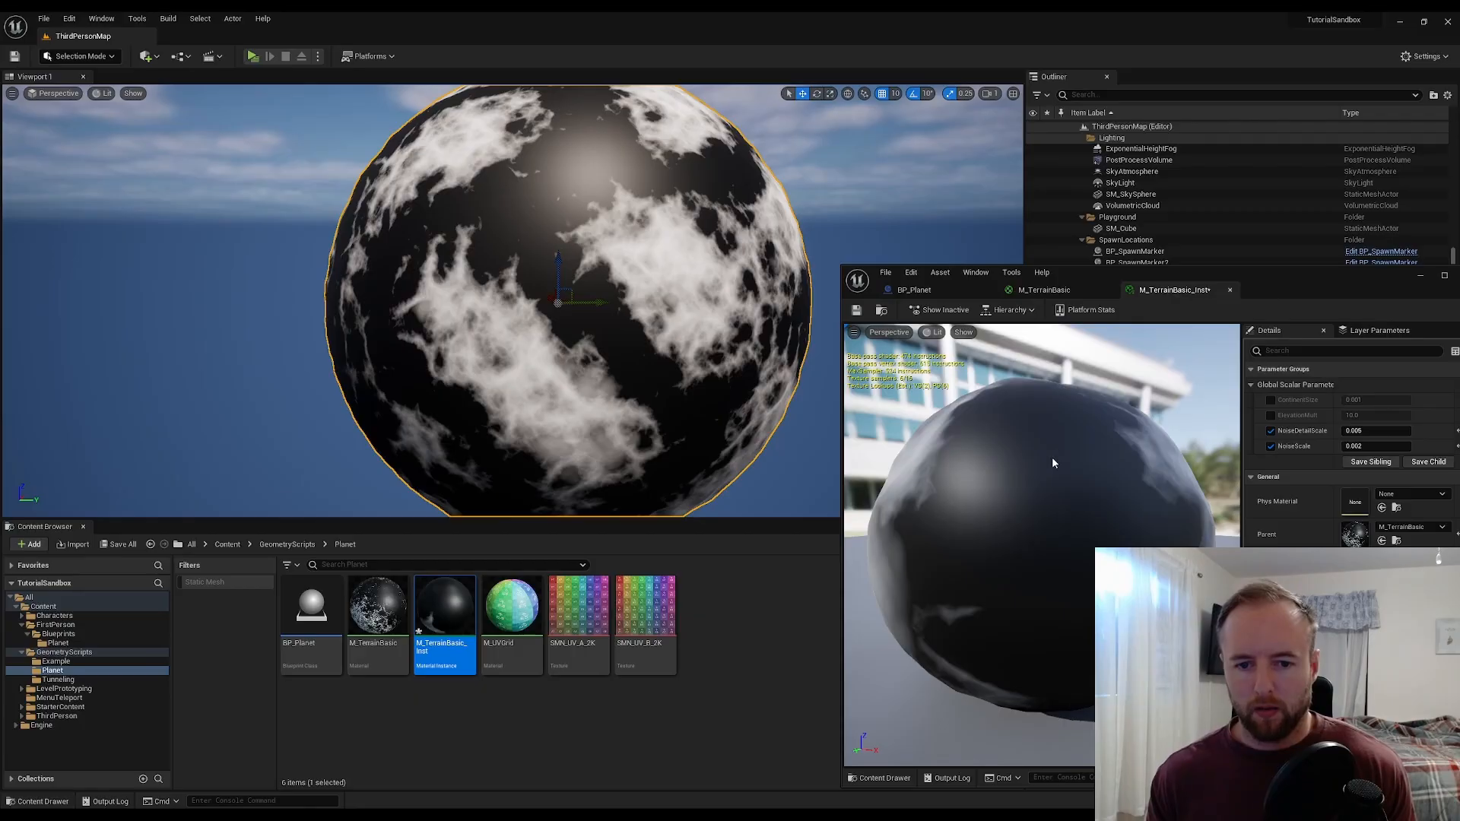
key(f)
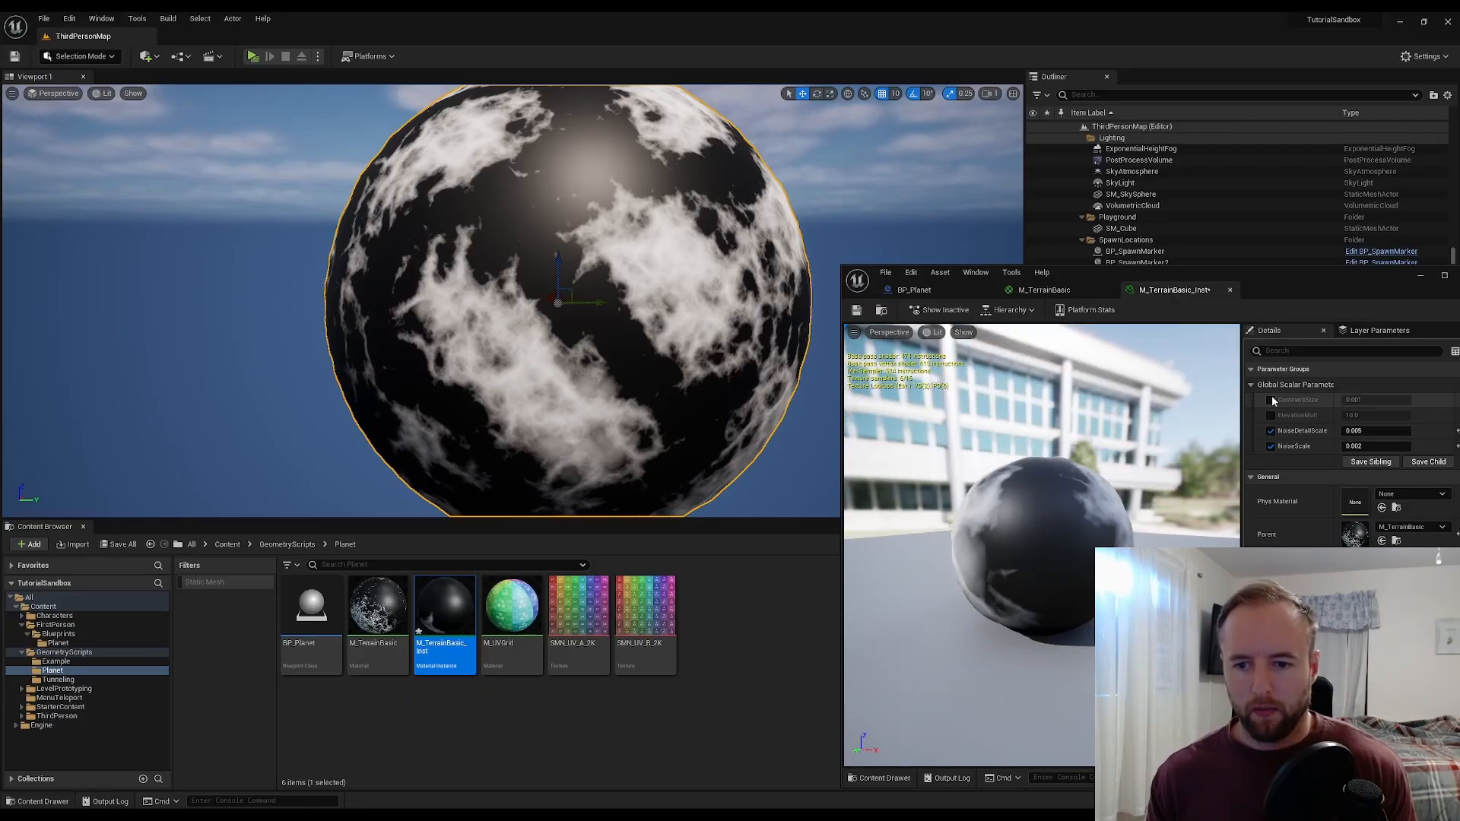
click(1271, 401)
click(1271, 416)
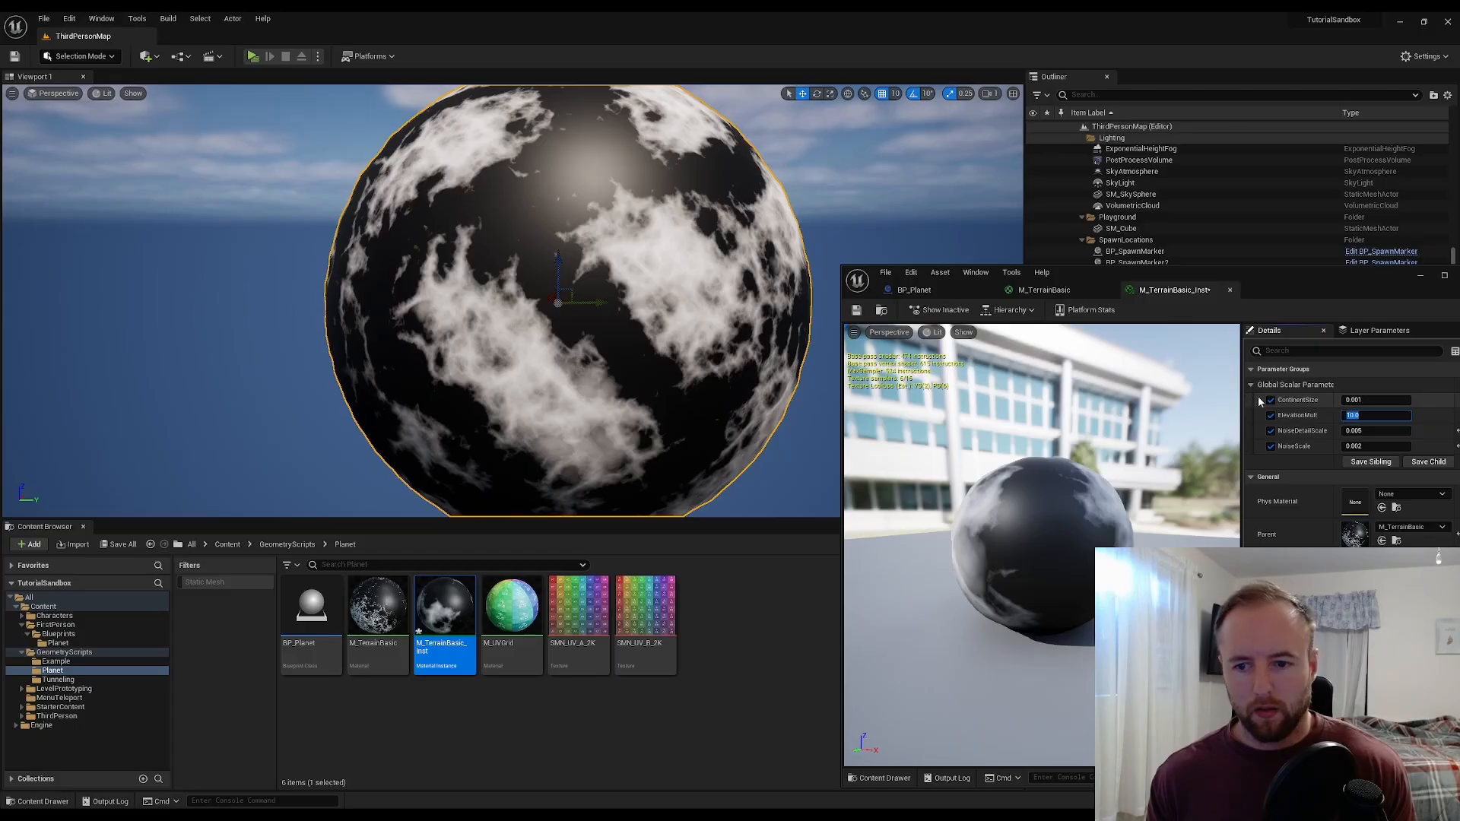
text(25)
key(Return)
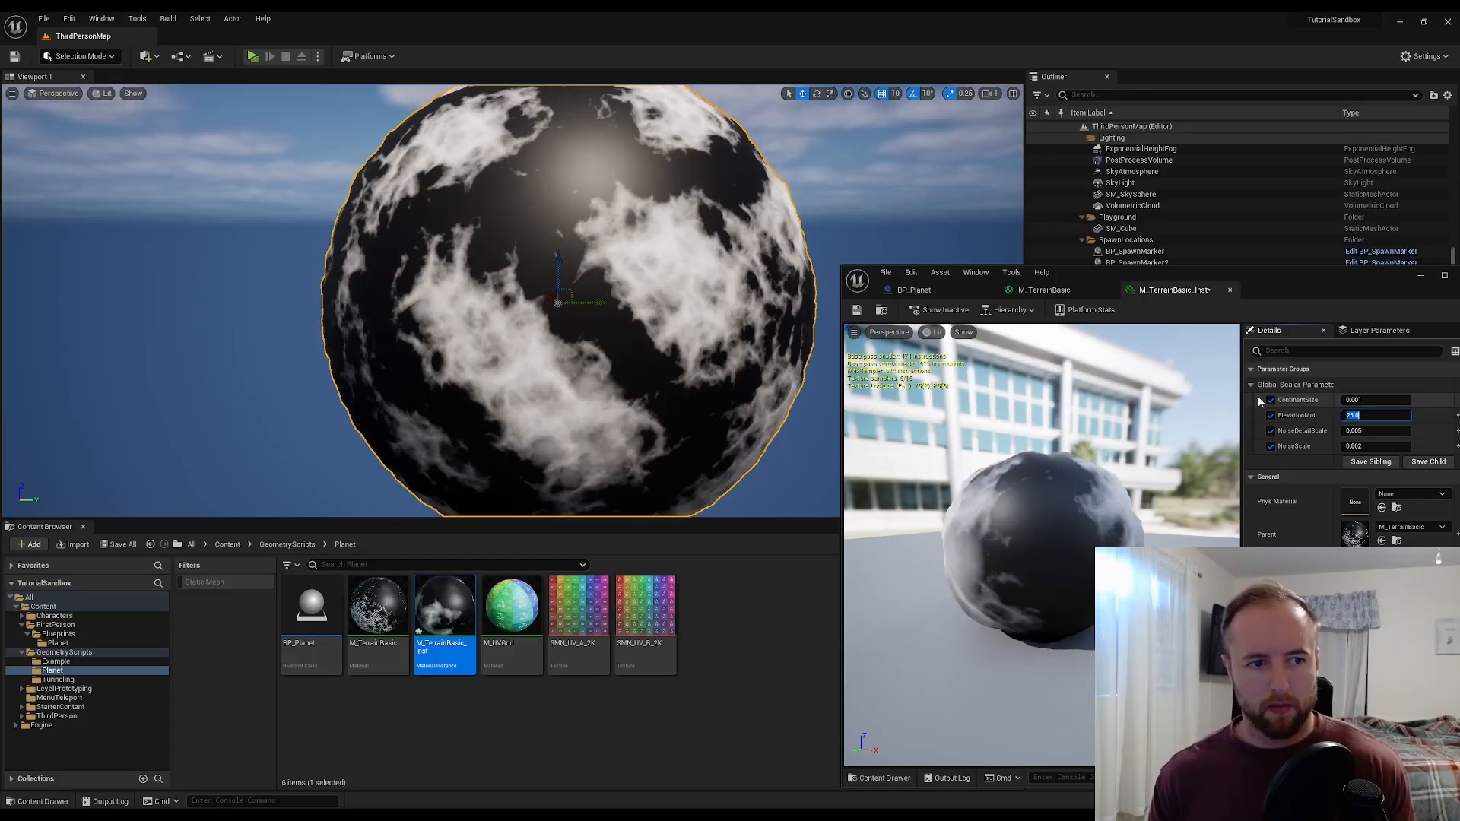
- Examine the displaced terrain up close along the edge and surface of the planet in the level
right_drag(619, 123, 764, 87)
key(w)
key(w)
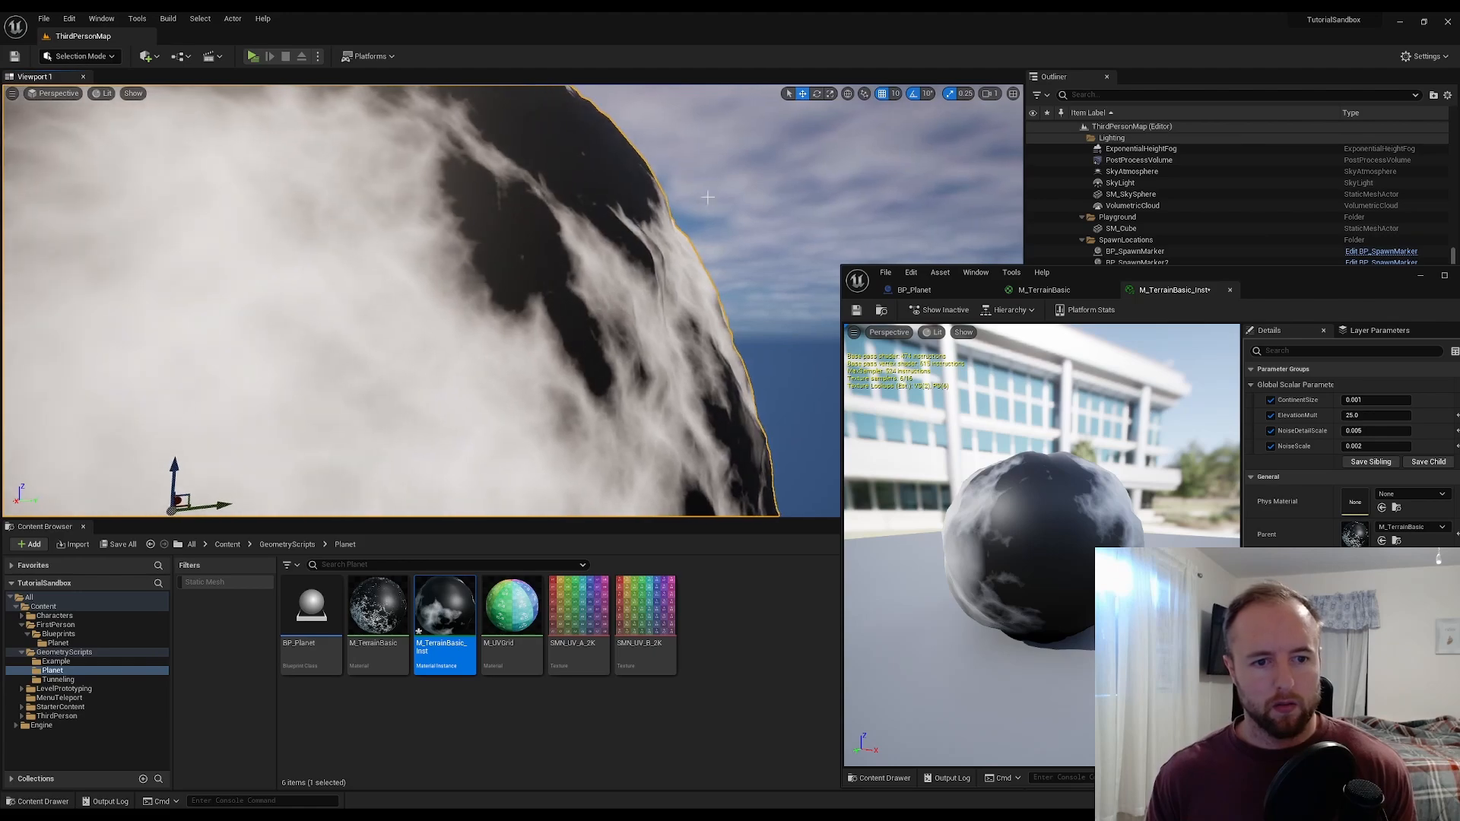
key(w)
mouse_move(685, 305)
right_down()
mouse_move(654, 266)
mouse_move(705, 263)
mouse_move(648, 277)
mouse_move(667, 305)
mouse_move(711, 300)
right_up()
key(w)
key(s)
key(w)
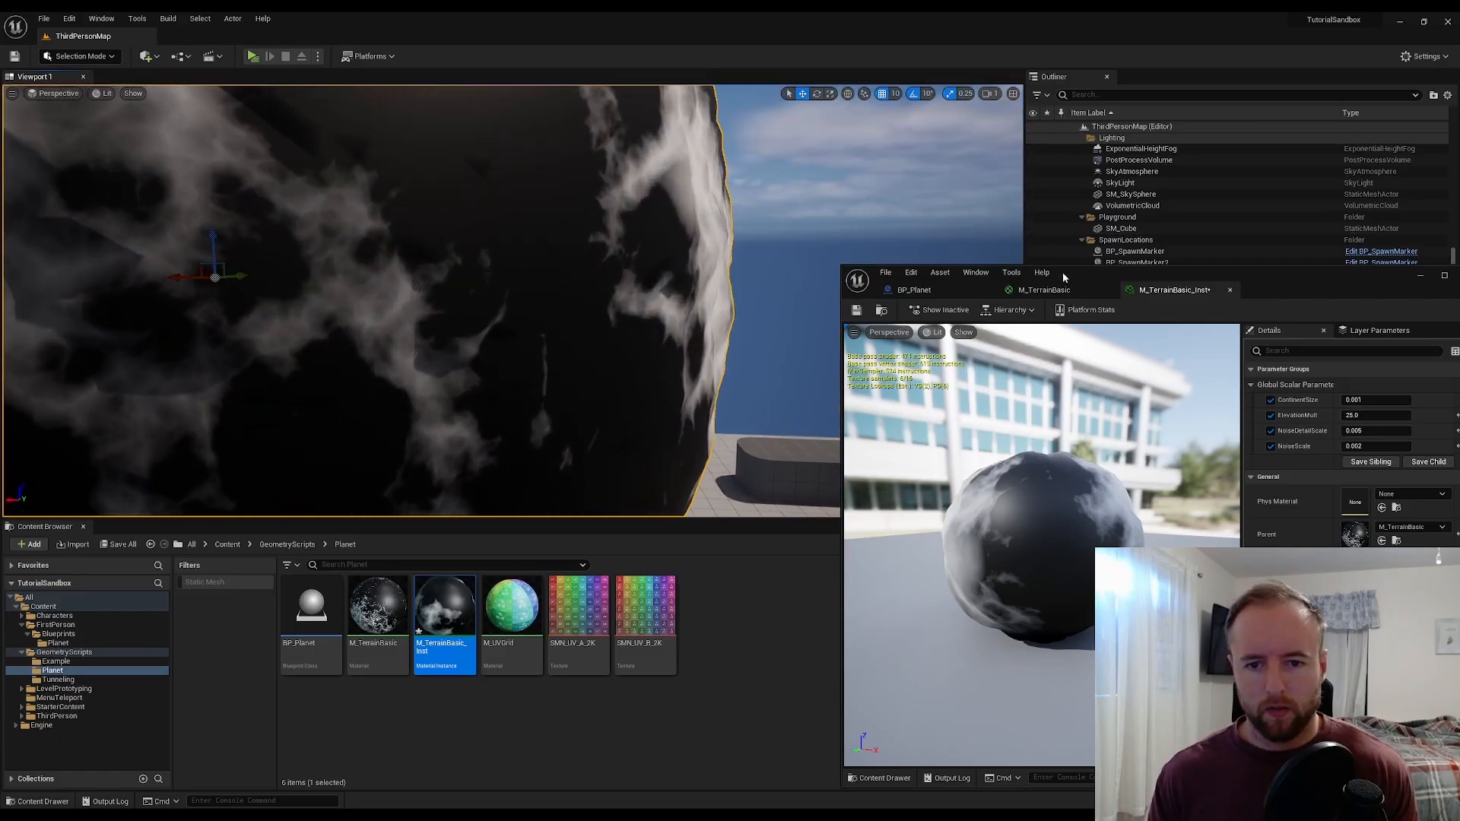
- In M_TerrainBasic, connect the Subtract result to input A of the Multiply that uses VertexNormalWS
click(1043, 290)
right_drag(1190, 441, 1190, 346)
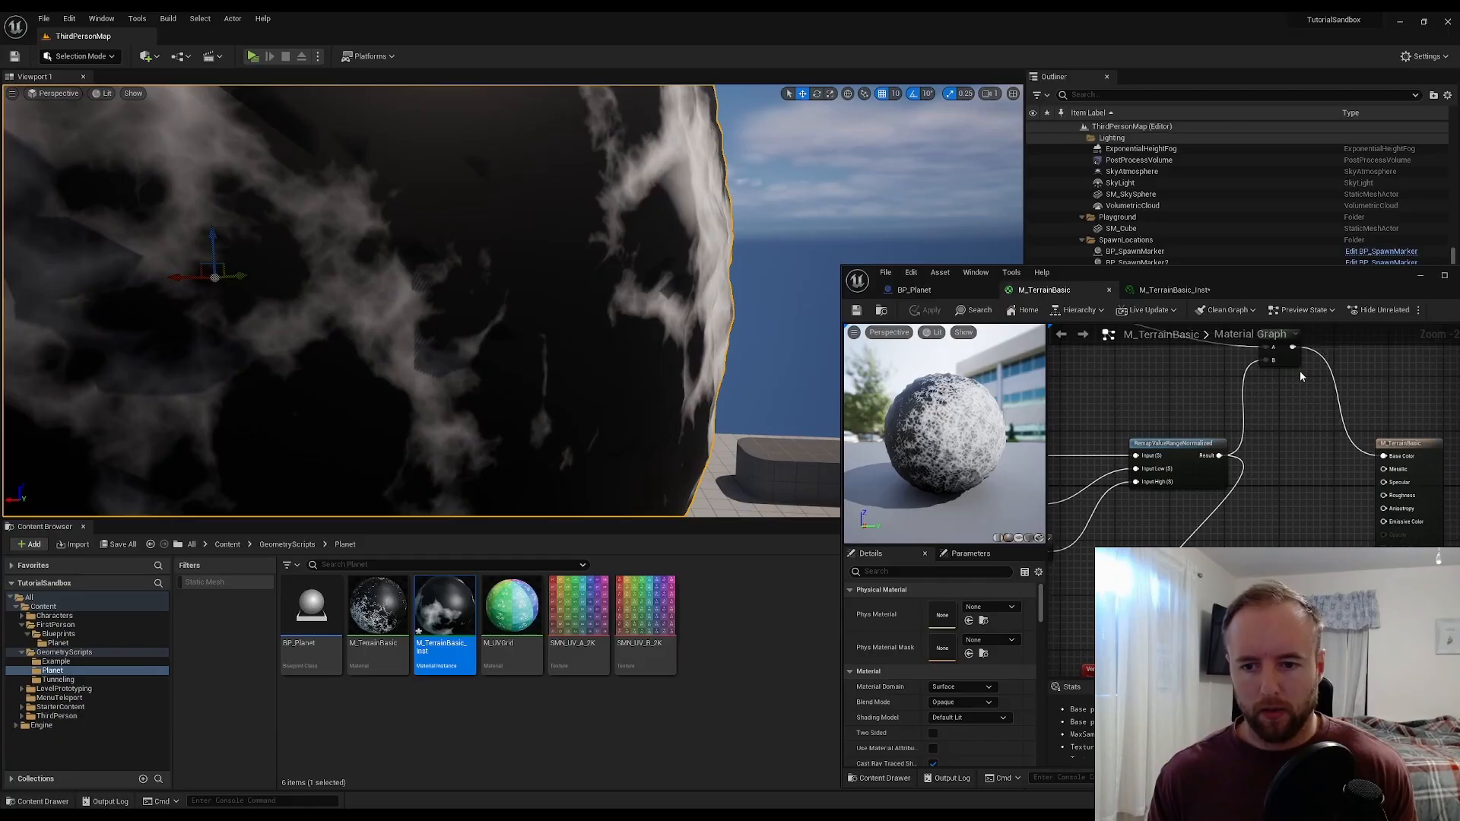
drag(1293, 347, 1177, 600)
right_drag(1233, 518, 1195, 441)
scroll(1194, 440, down, 2)
drag(1125, 480, 1121, 479)
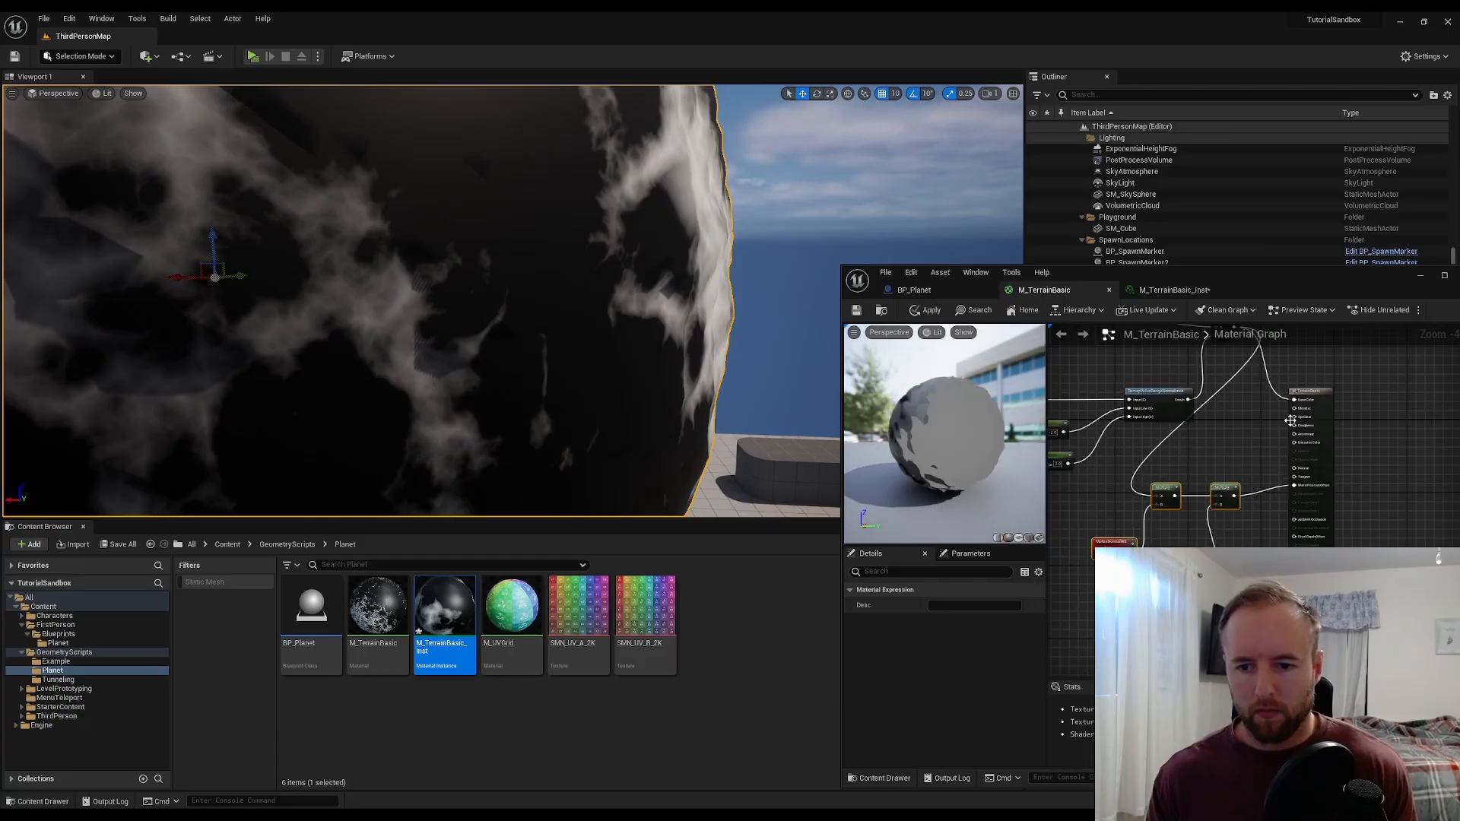
- Reposition the material output node and the Multiply nodes with their inputs for a tidier layout, and save M_TerrainBasic
click(1324, 394)
drag(1319, 392, 1390, 367)
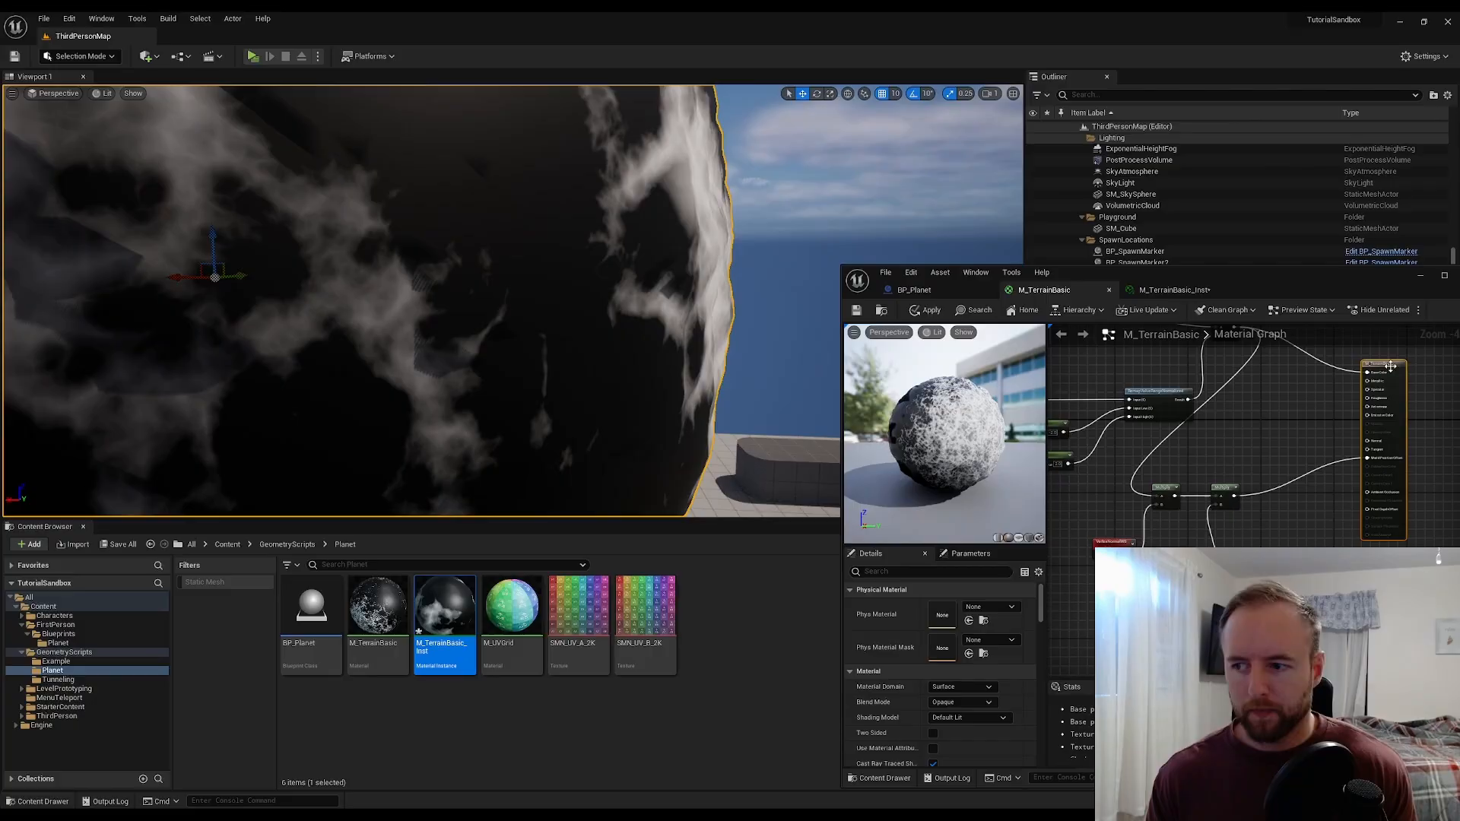
double_click(1353, 285)
right_drag(917, 317, 1025, 470)
drag(920, 271, 922, 226)
right_drag(809, 241, 971, 245)
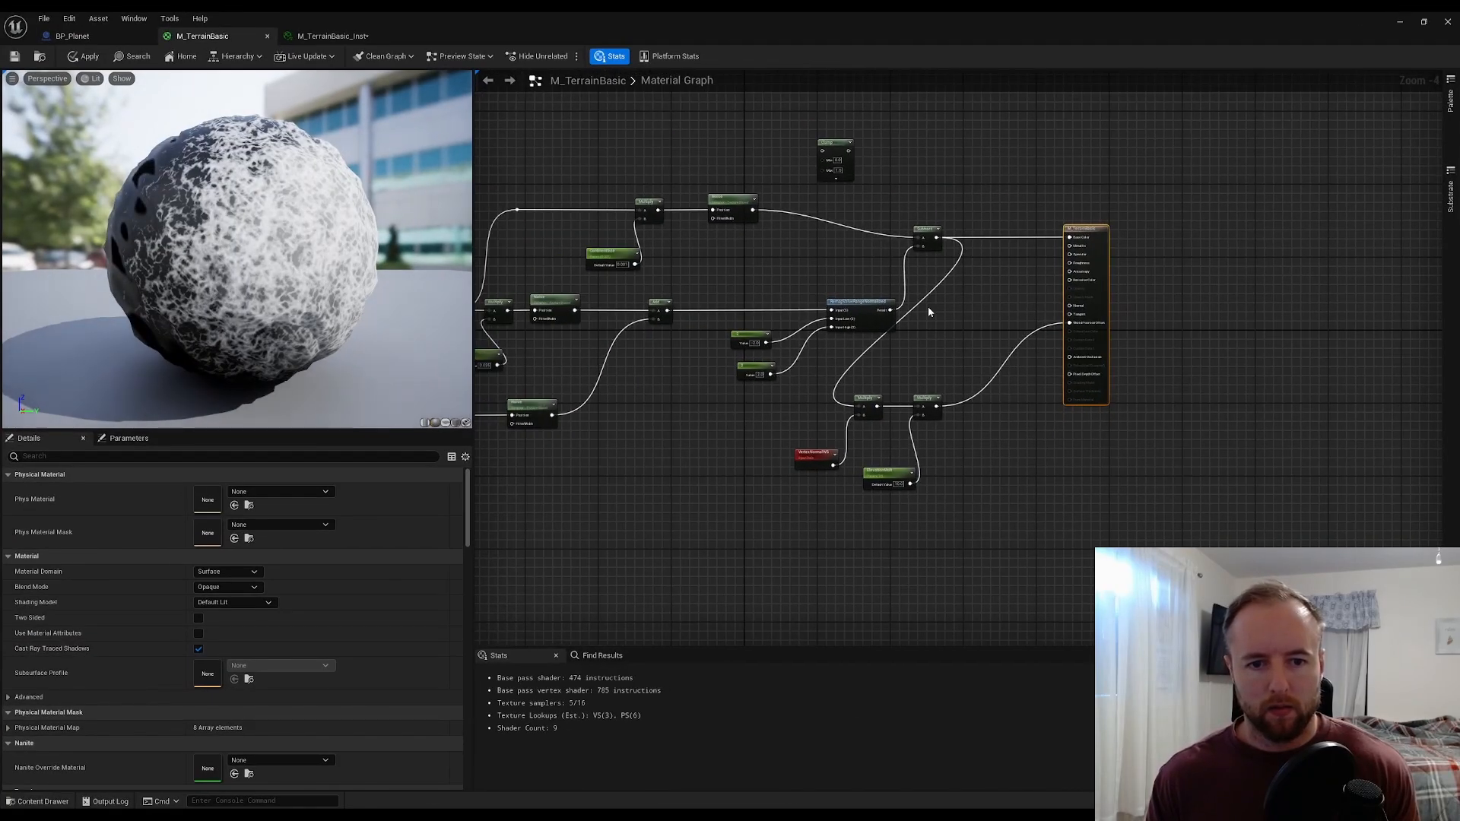
drag(972, 508, 967, 338)
click(1037, 545)
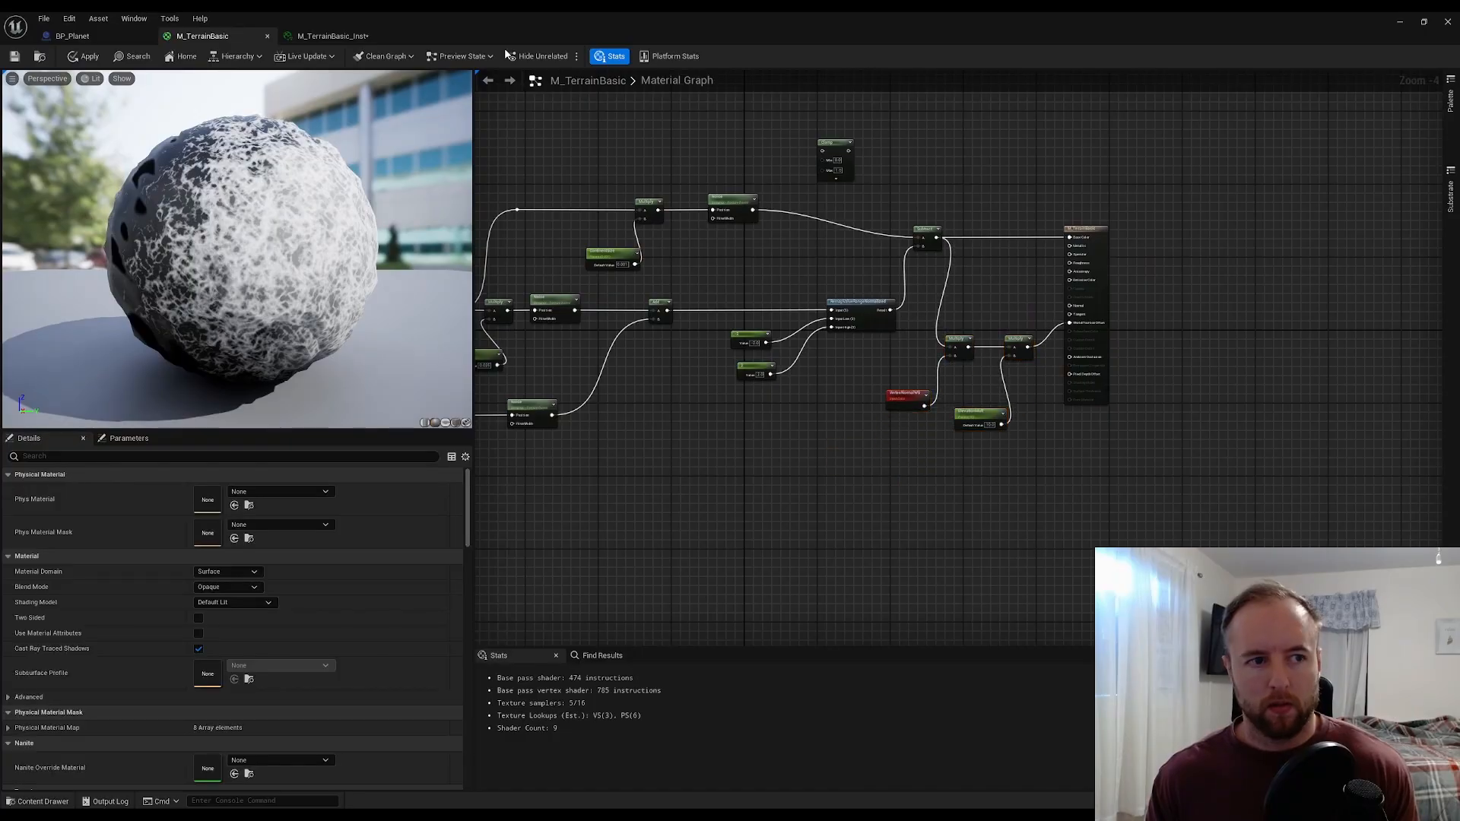
click(18, 61)
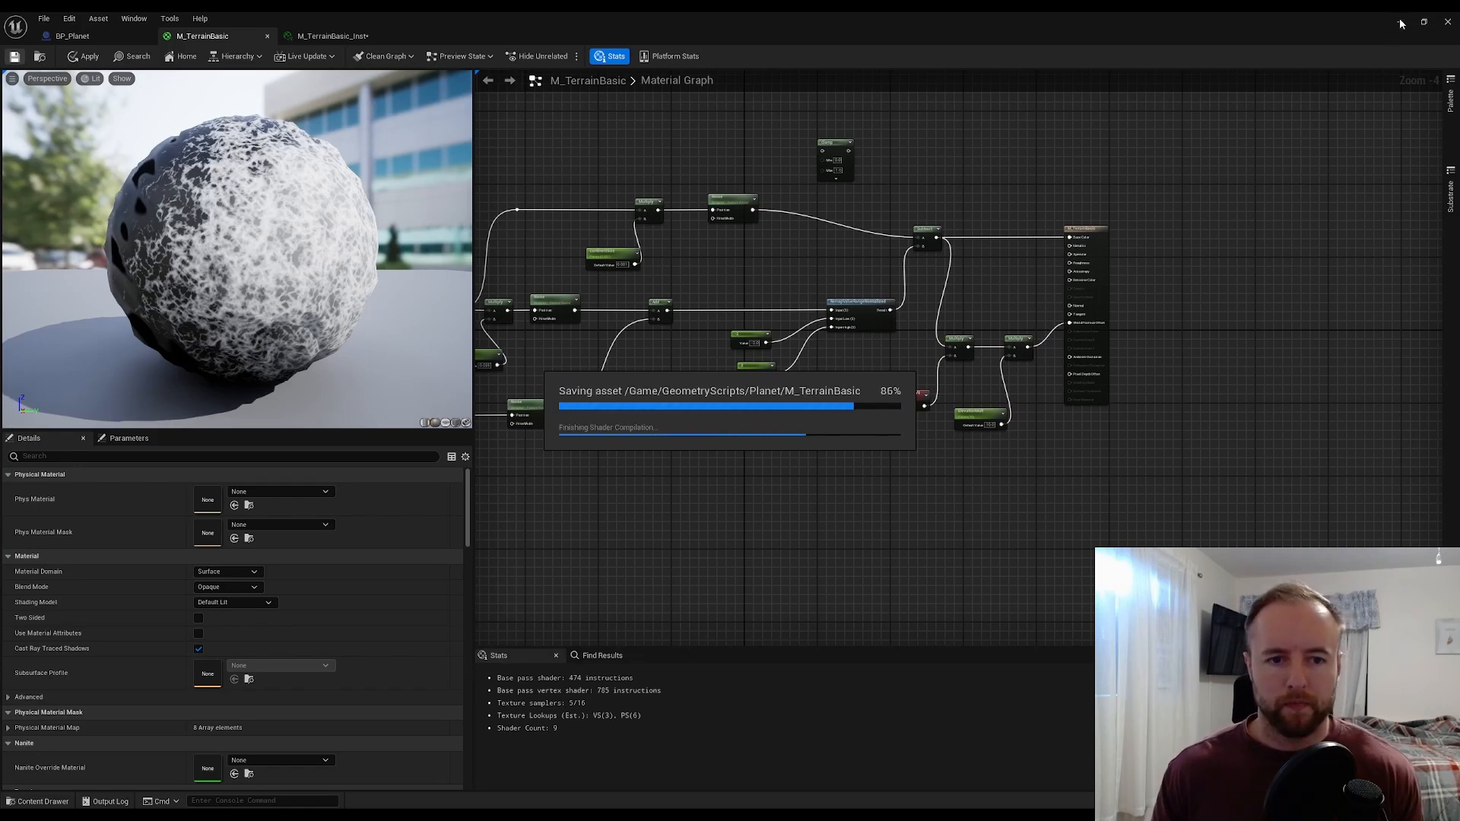
- Set ElevationMult to 50 in M_TerrainBasic_Inst and save the instance
click(1402, 23)
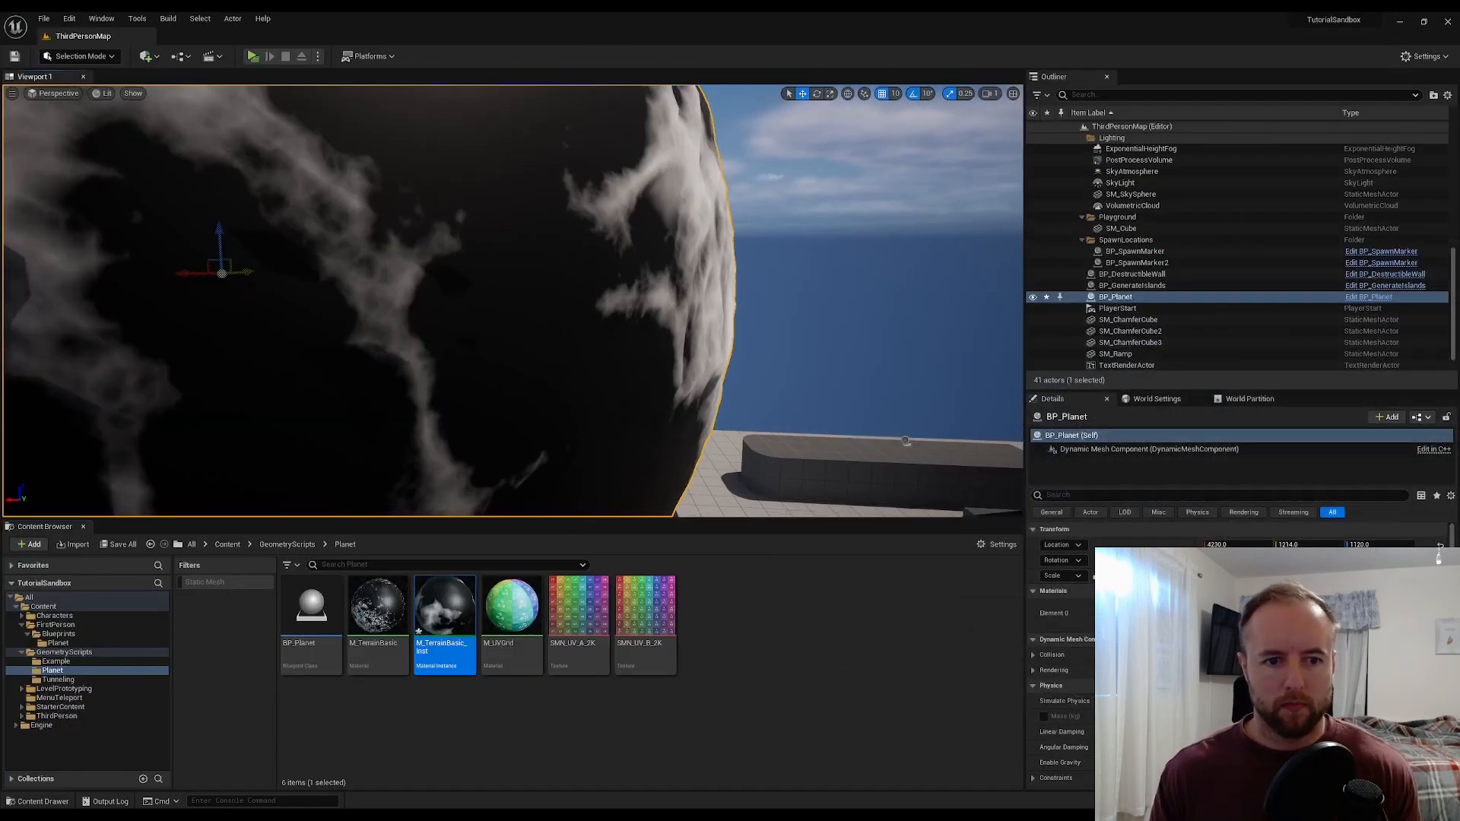
right_drag(514, 301, 460, 295)
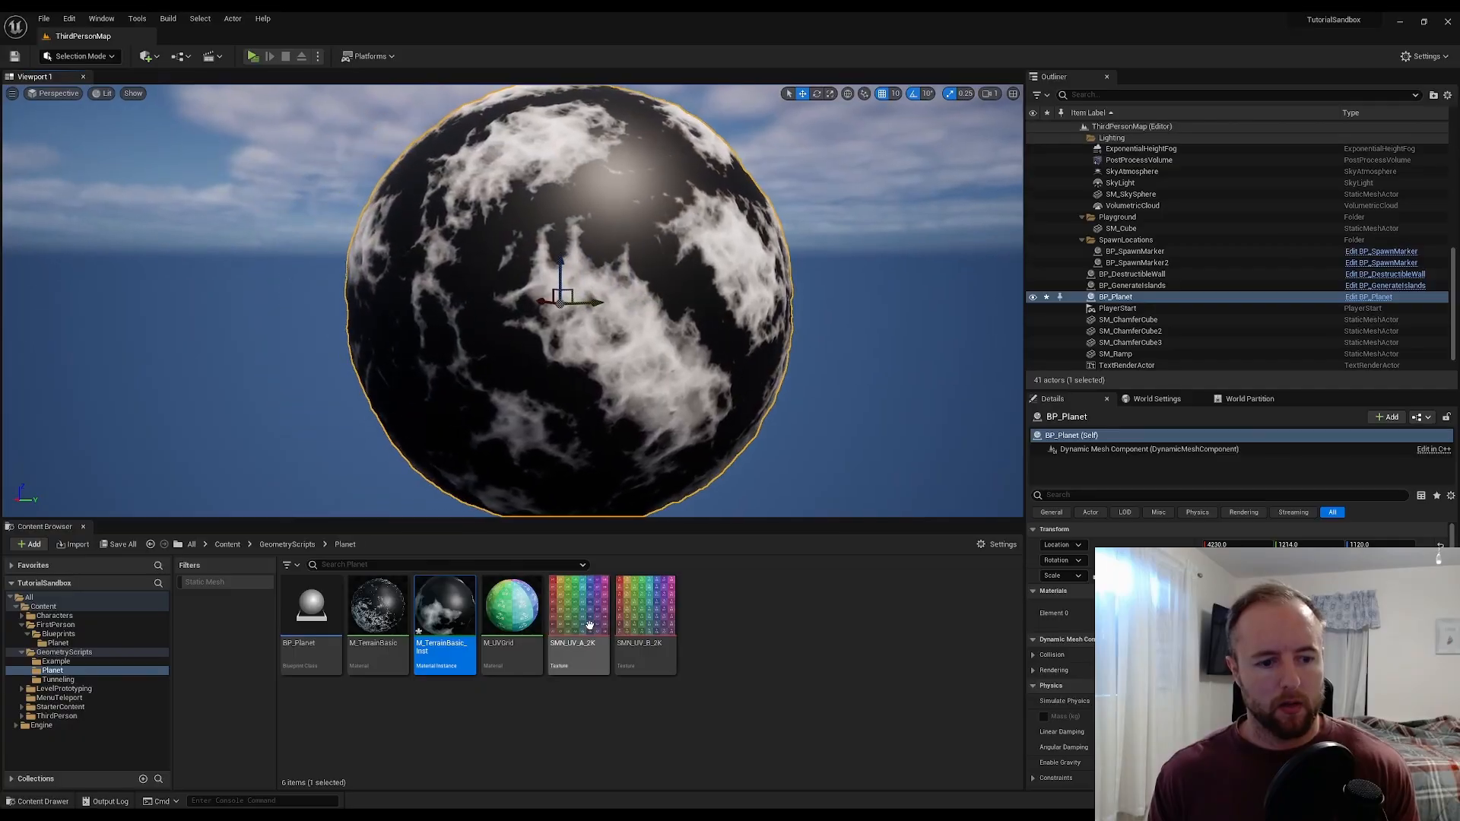
double_click(469, 611)
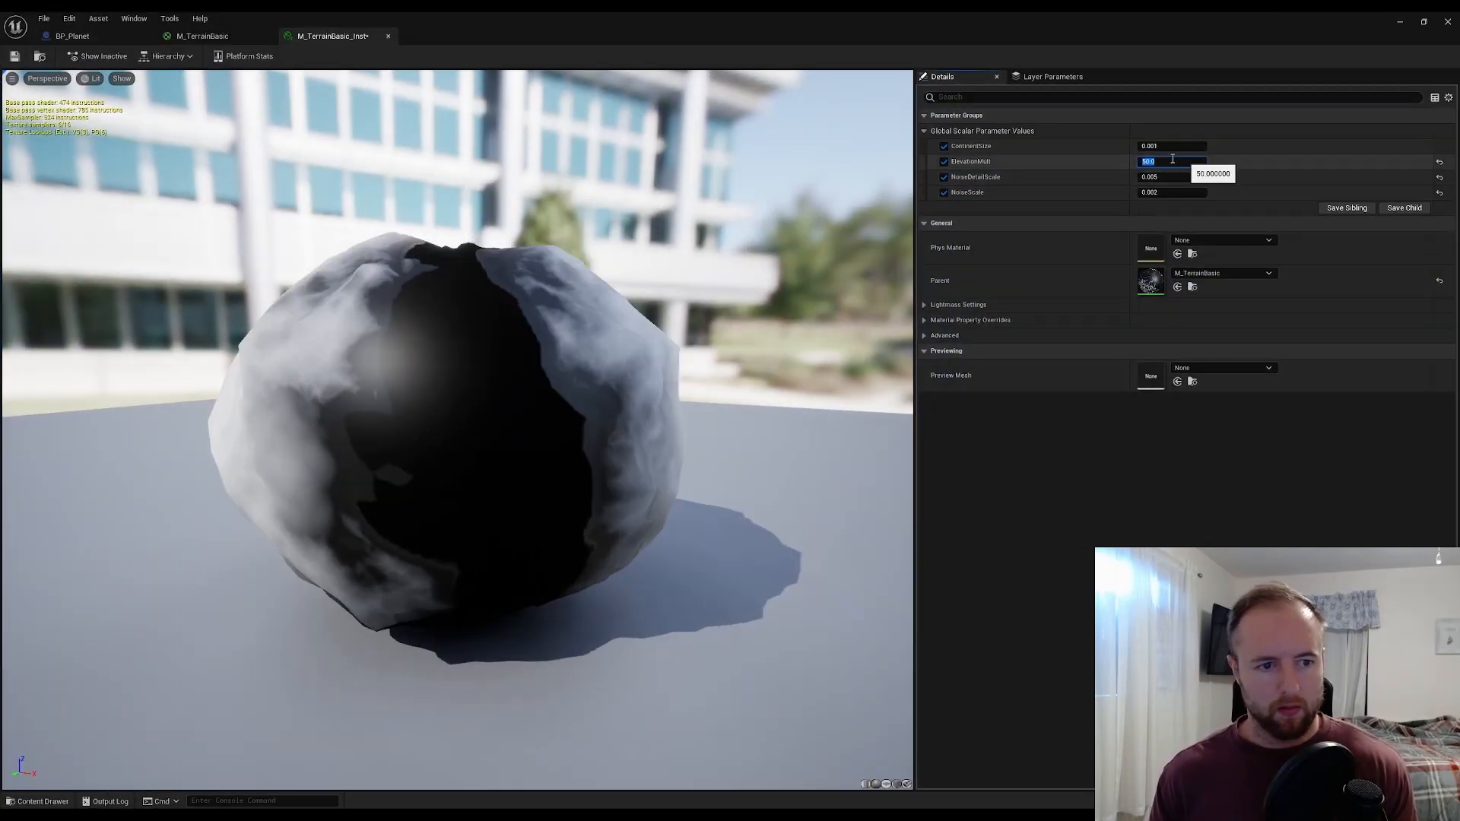
key(Return)
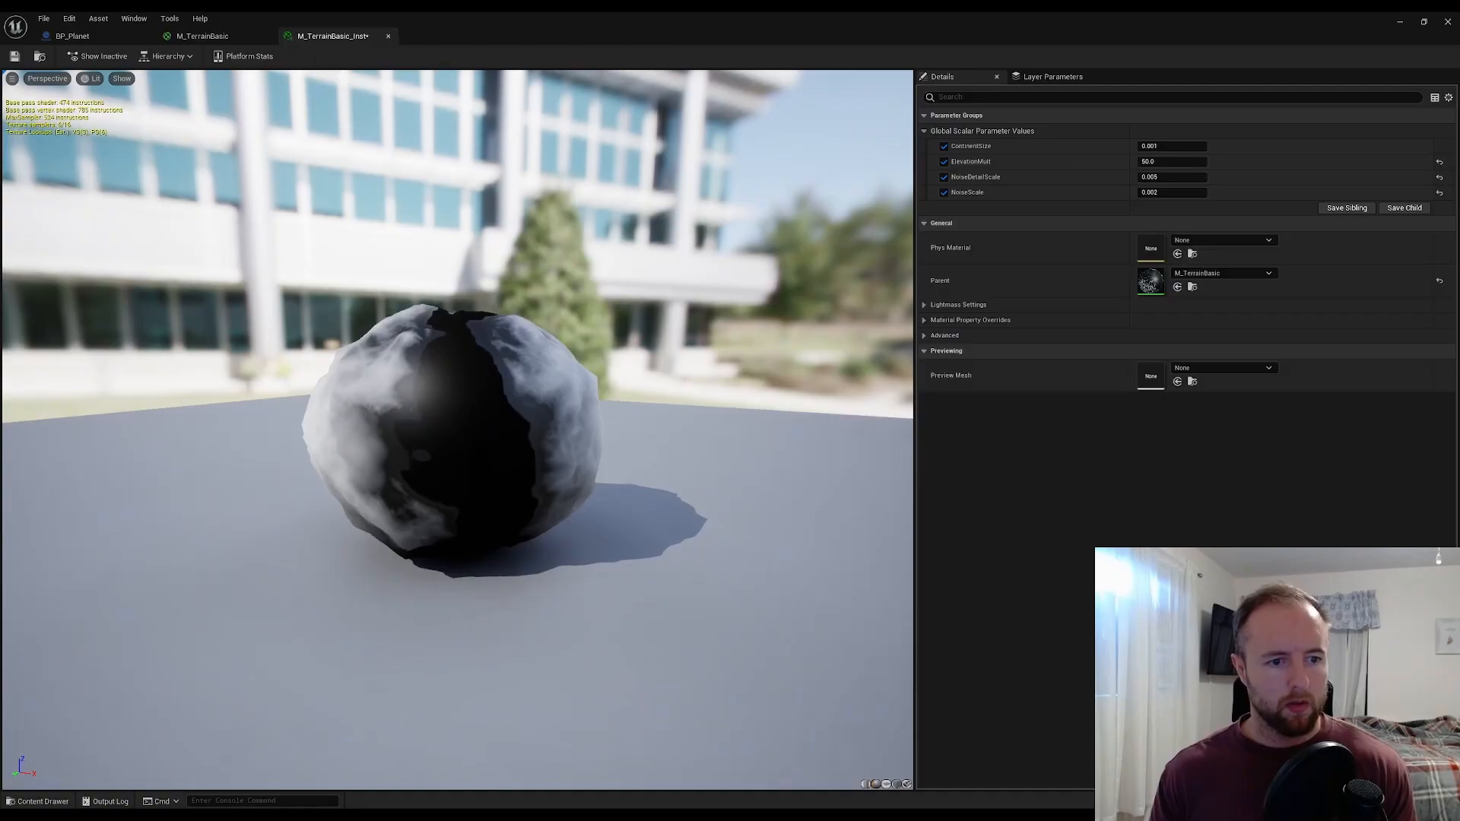
right_drag(456, 433, 458, 472)
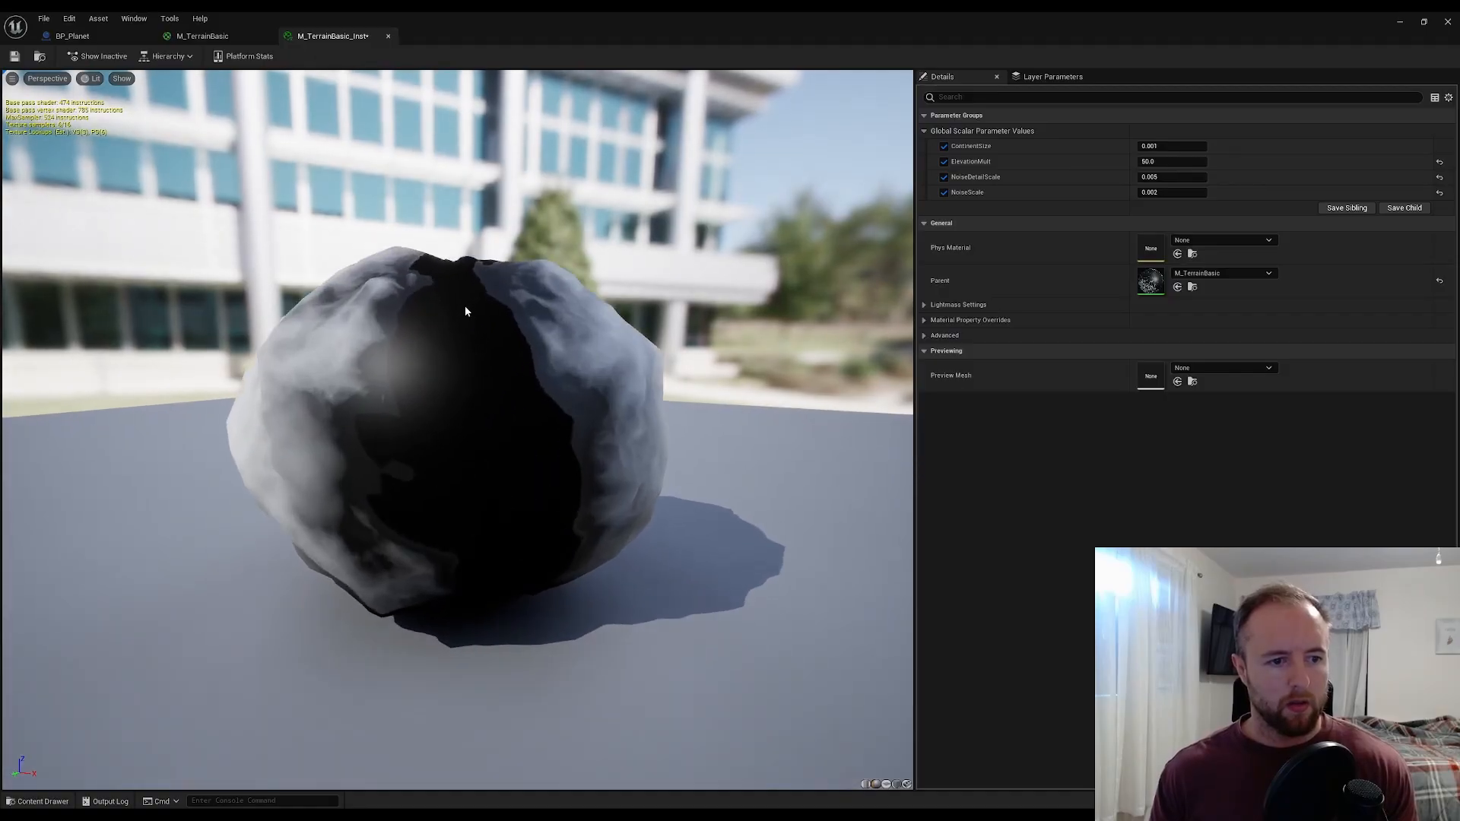
drag(469, 304, 597, 318)
scroll(350, 316, down, 5)
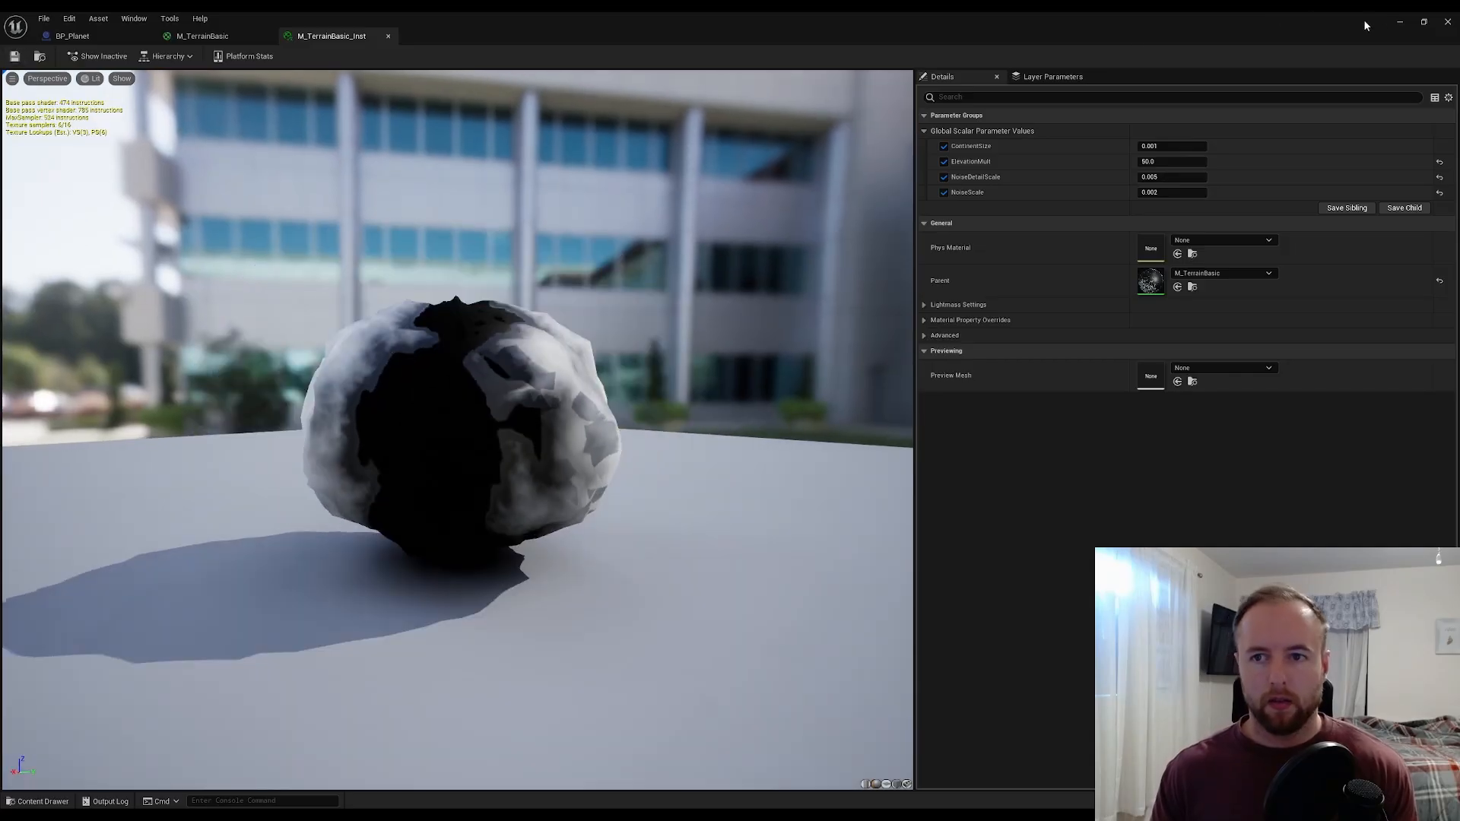
- Examine the planet's elevation and continent shapes in the level from several angles and distances
click(1399, 22)
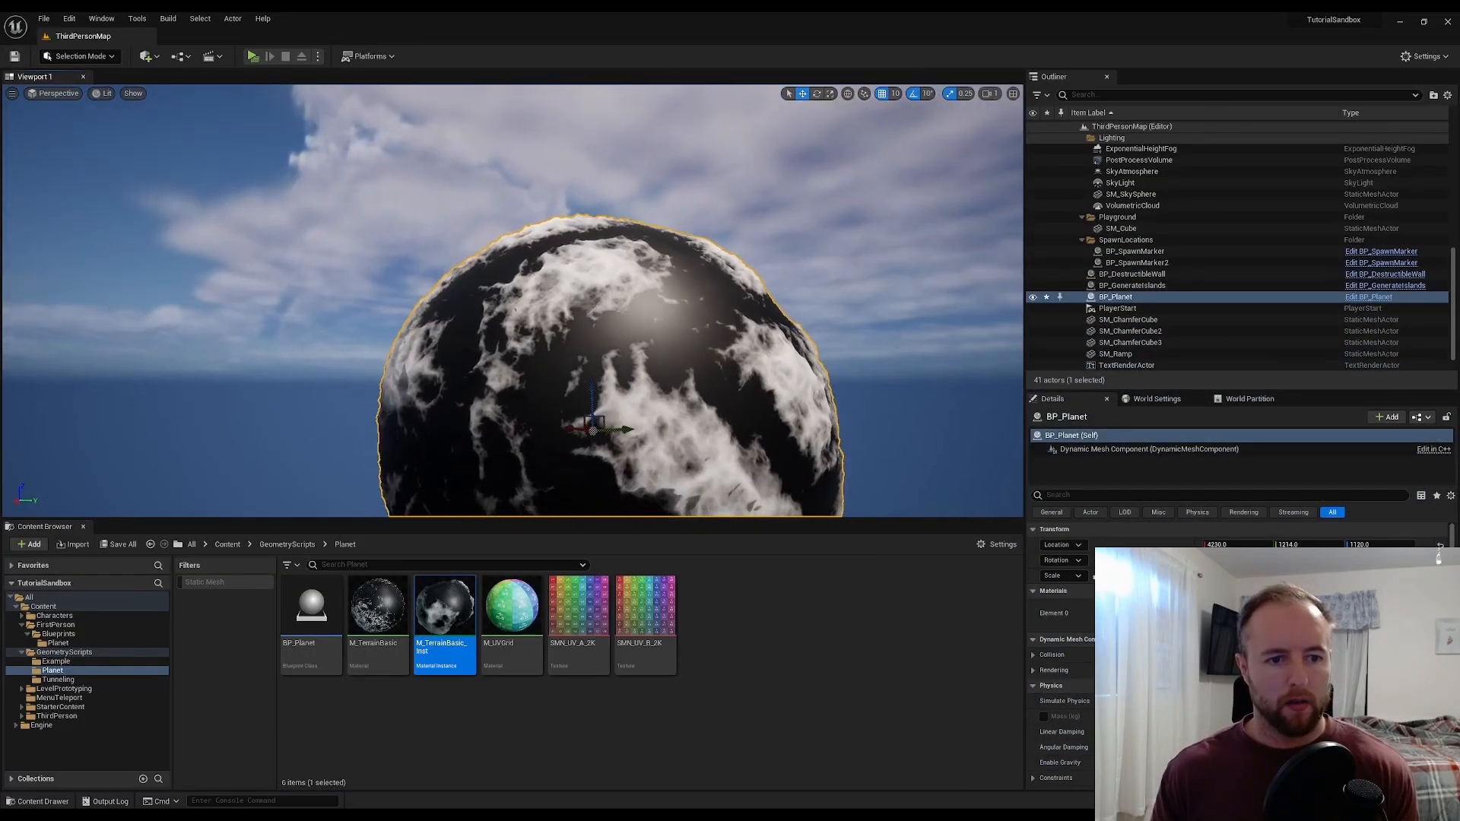
key(a)
right_drag(512, 304, 623, 280)
key(w)
key(s)
right_drag(549, 318, 775, 300)
key(w)
key(a)
key(w)
key(f)
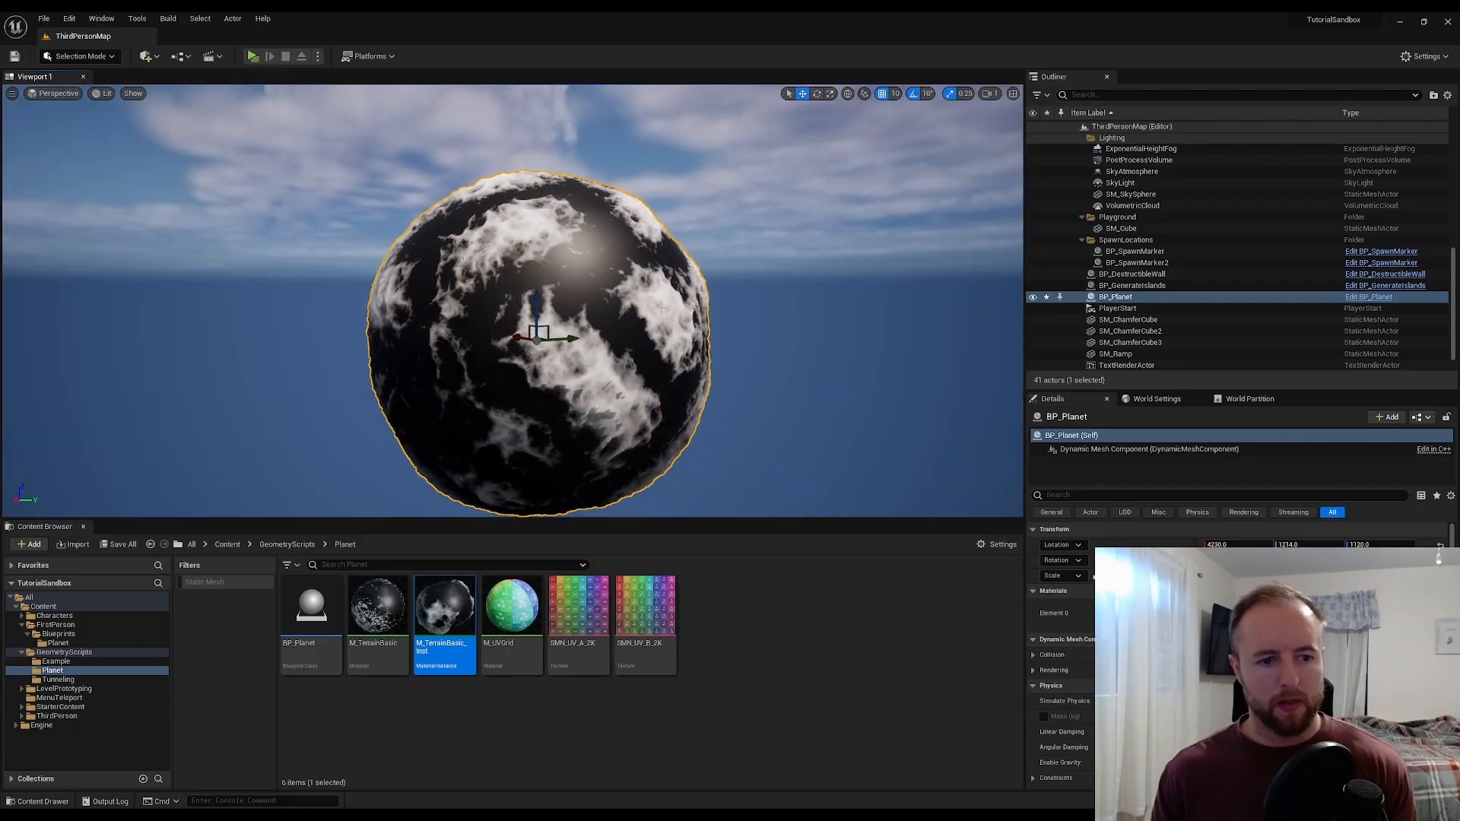
click(829, 632)
key(s)
right_drag(730, 380, 731, 467)
key(w)
key(f)
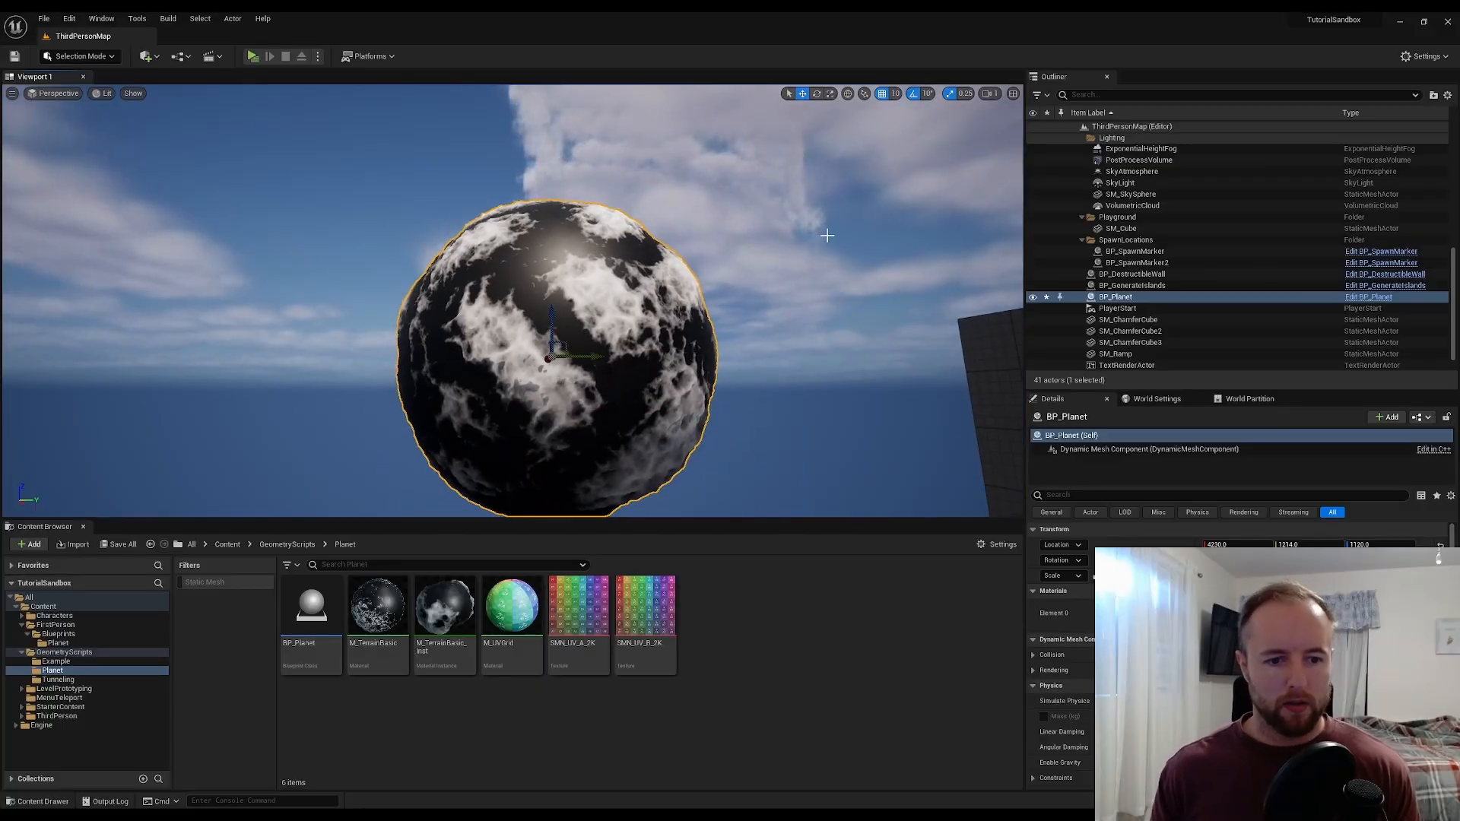
mouse_move(828, 235)
right_down()
mouse_move(829, 273)
mouse_move(833, 251)
right_up()
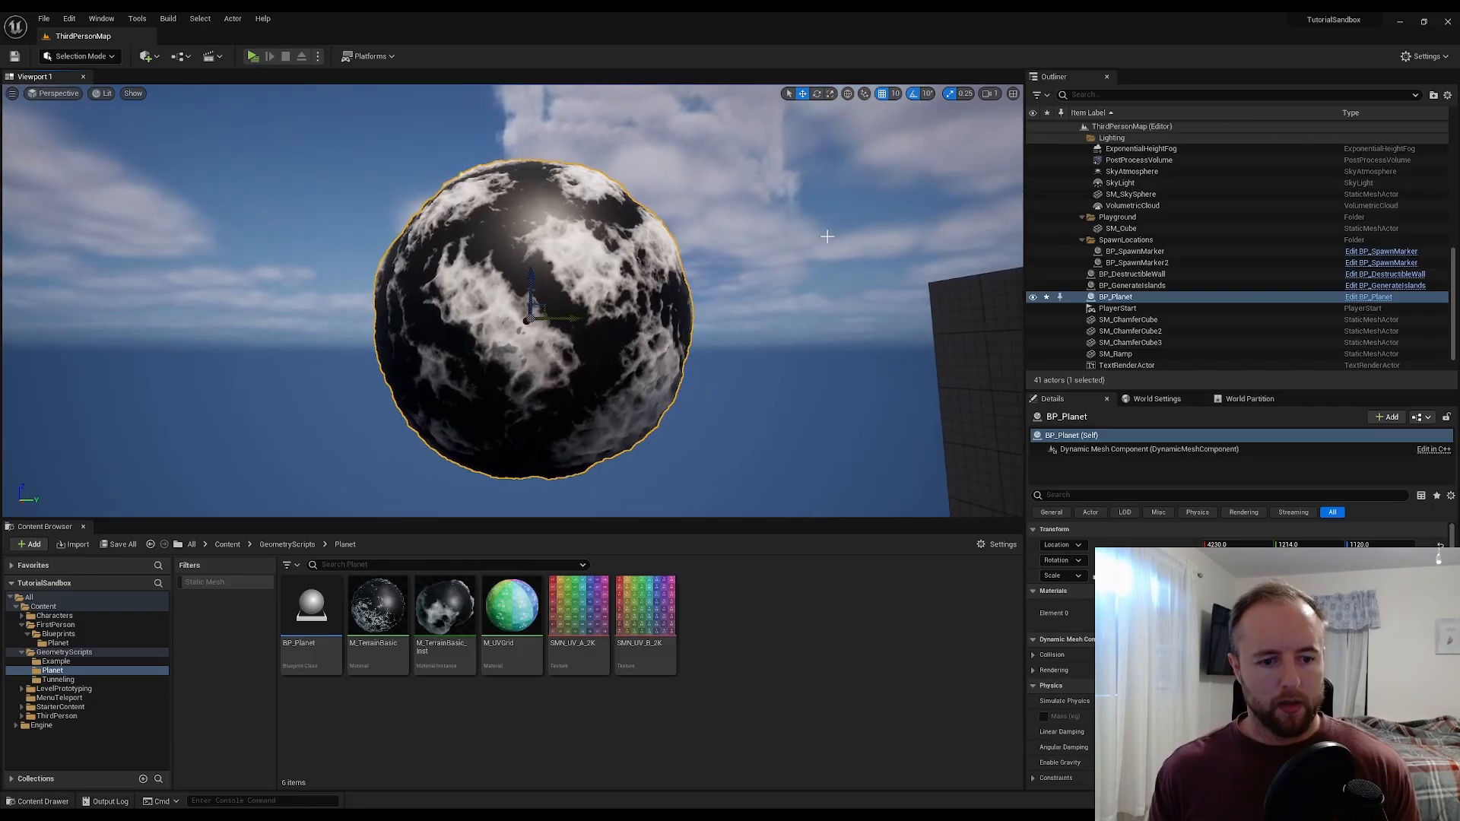
- Return to the M_TerrainBasic graph and move the material output node farther from the Multiply nodes
mouse_move(751, 799)
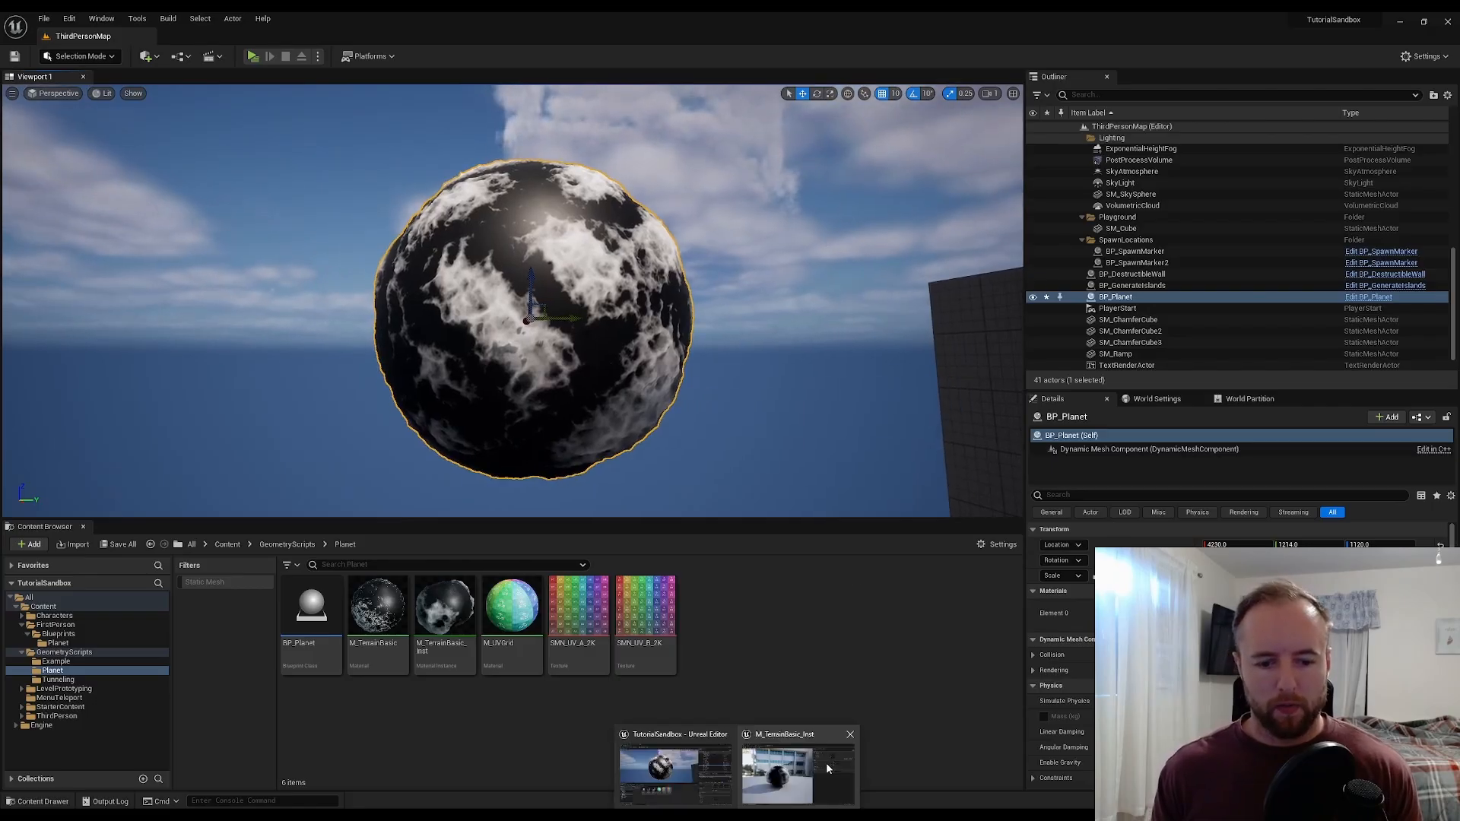
click(804, 770)
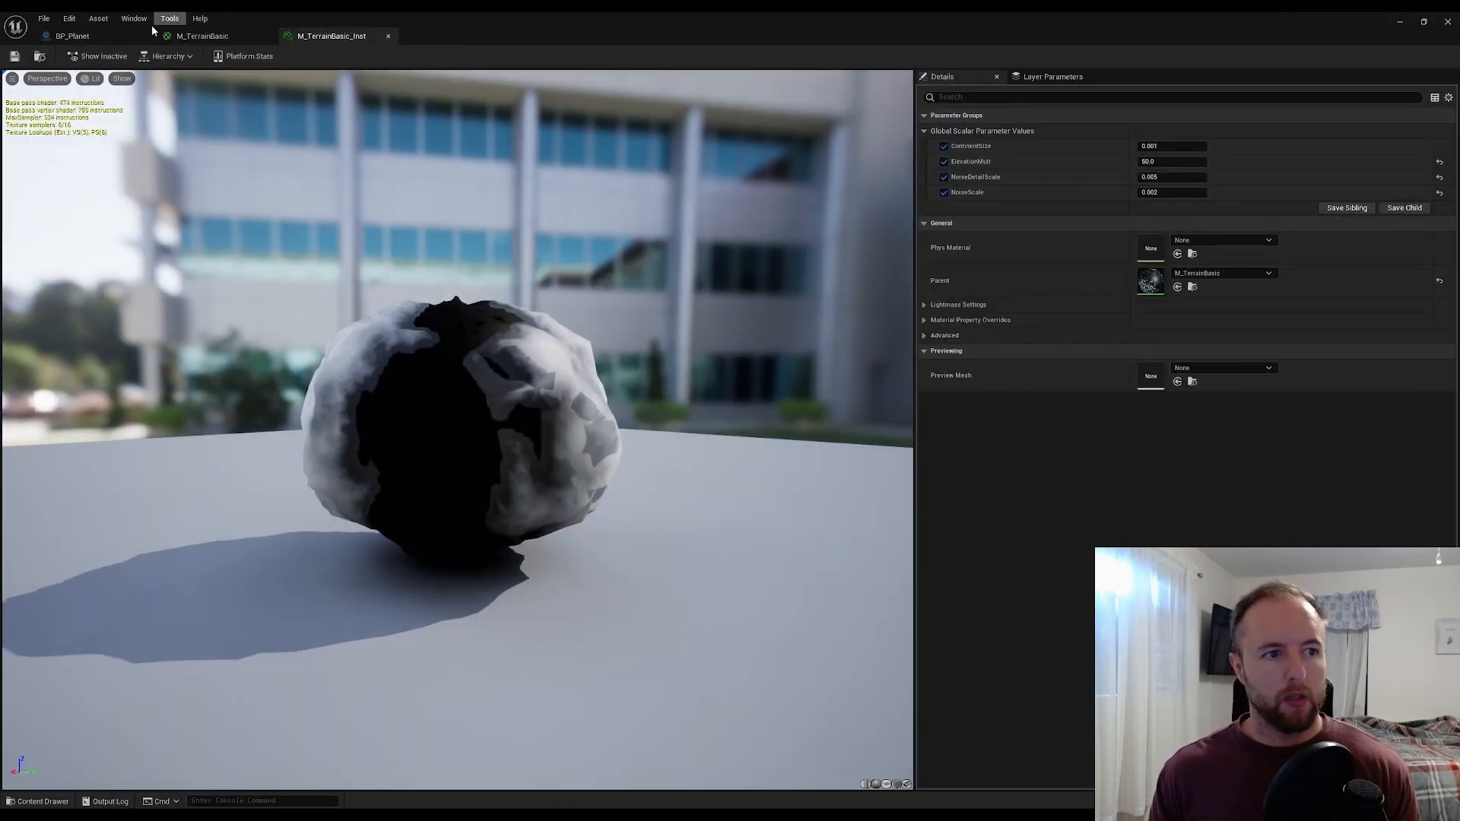
click(84, 35)
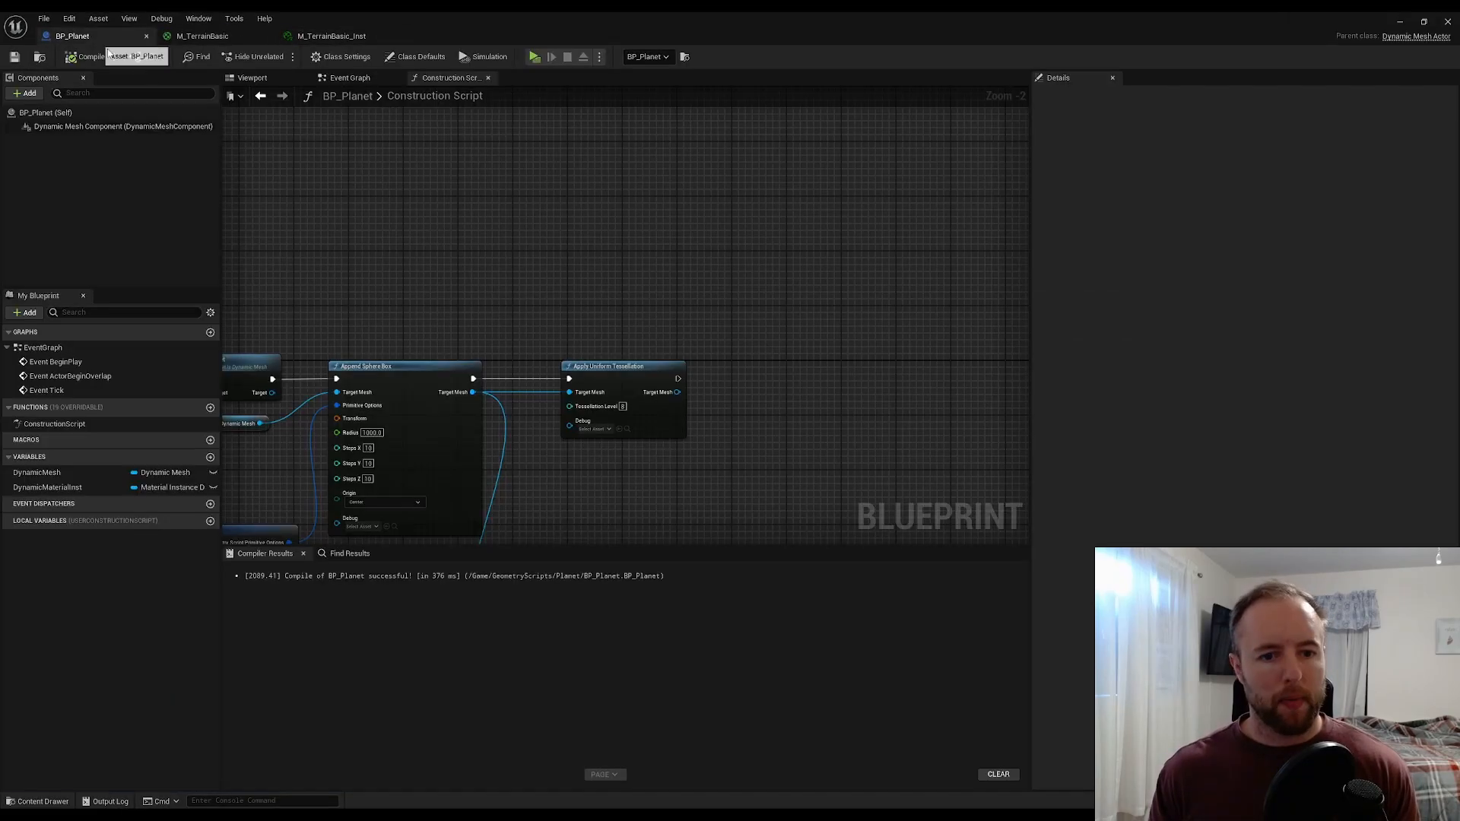
click(202, 36)
scroll(880, 398, up, 2)
right_drag(996, 372, 840, 409)
drag(1029, 200, 1110, 203)
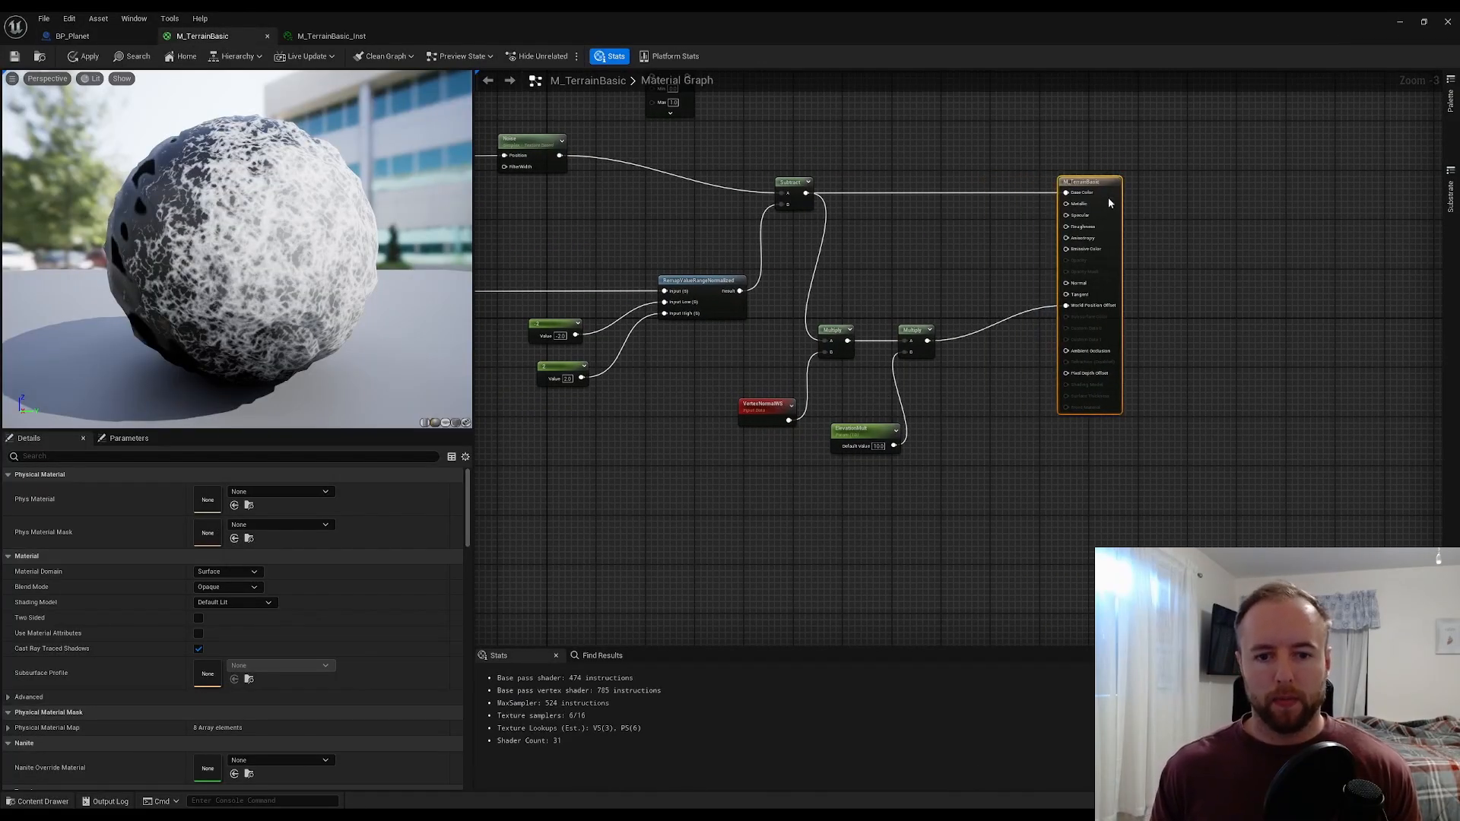
click(994, 309)
- Add a Power node between Subtract and the material output and connect the Subtract result to its Base
right_click(939, 252)
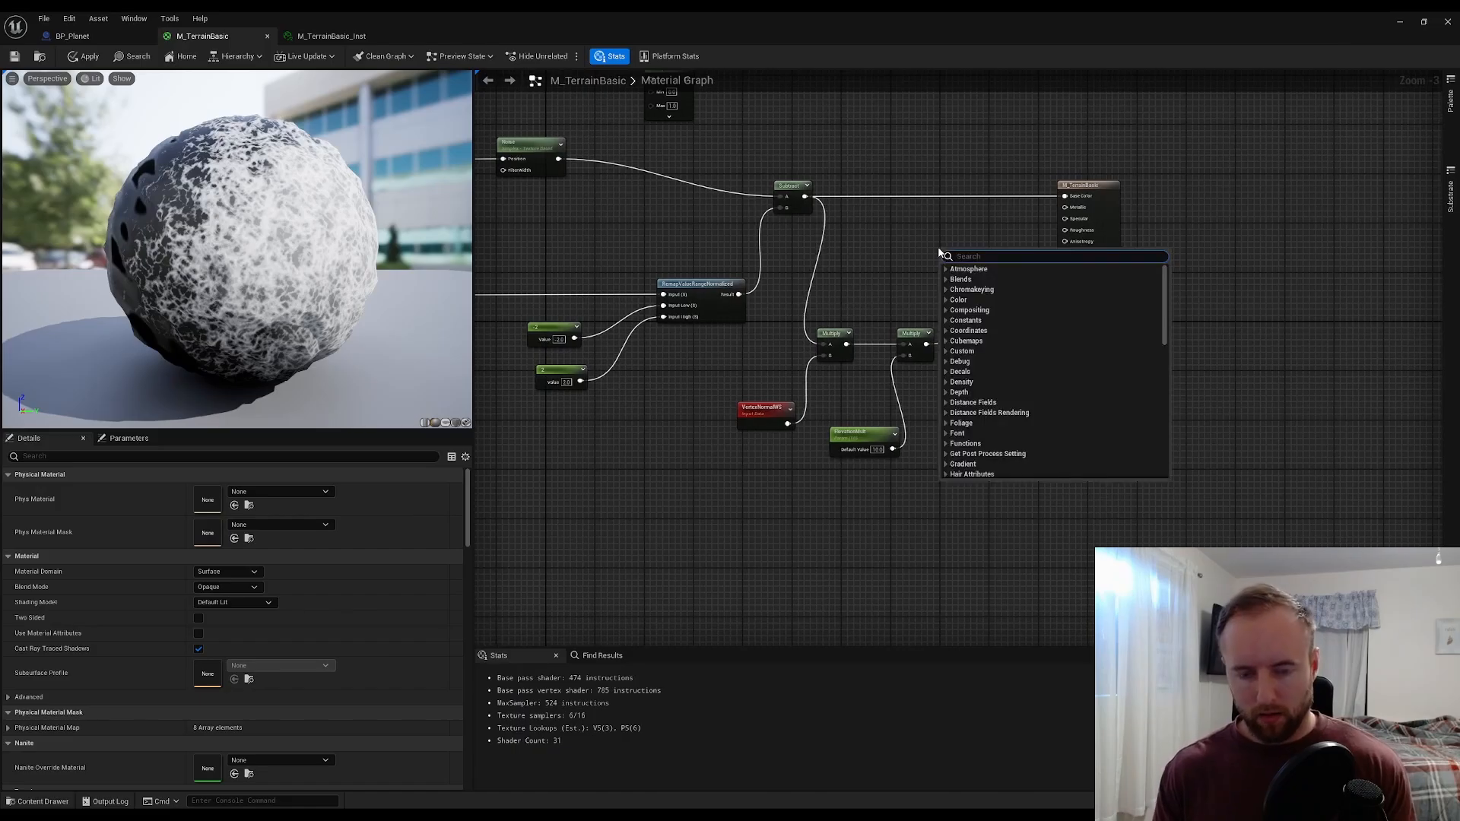
text(power)
key(Return)
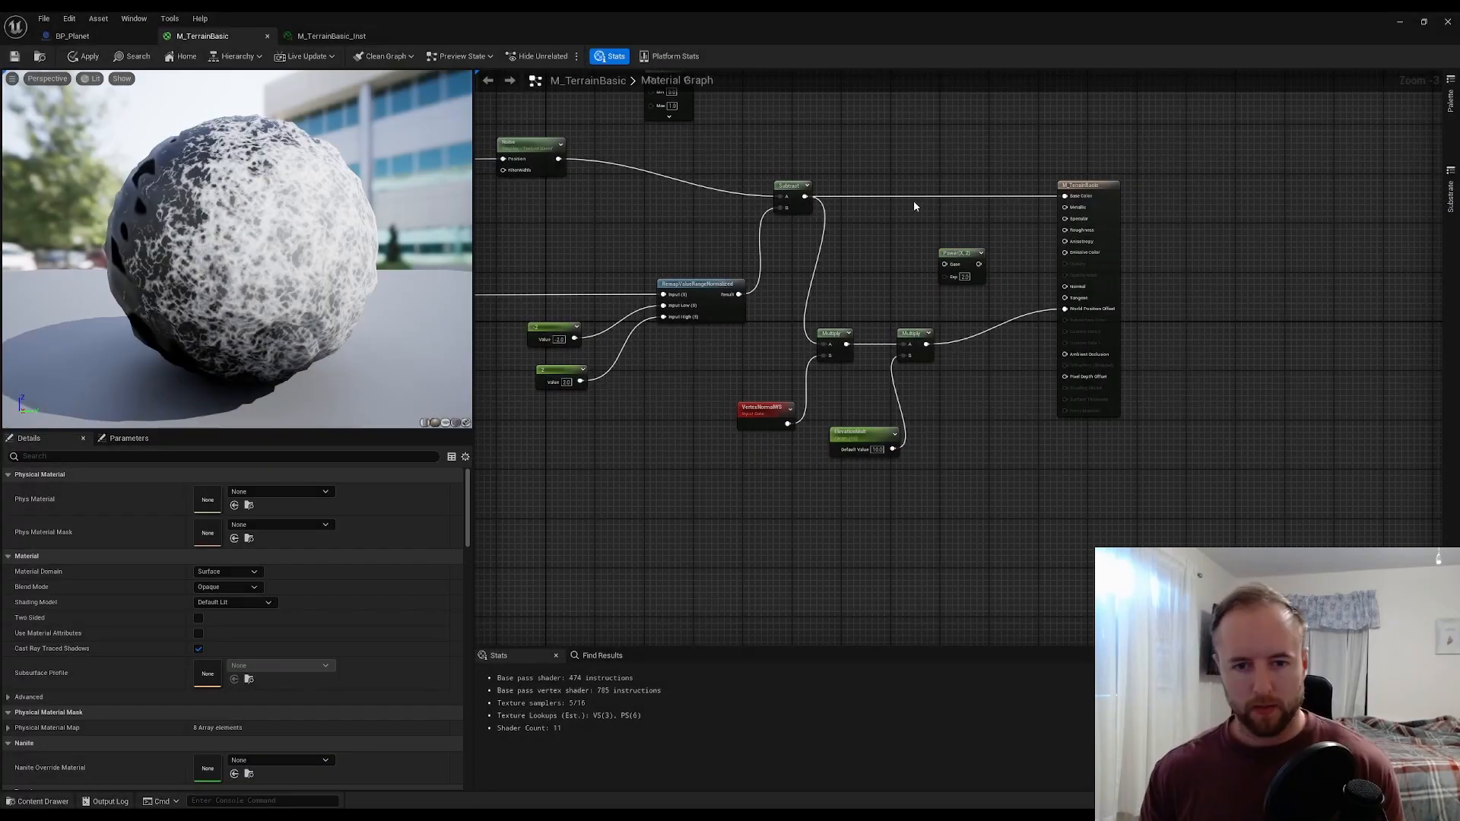
scroll(916, 221, up, 2)
click(935, 306)
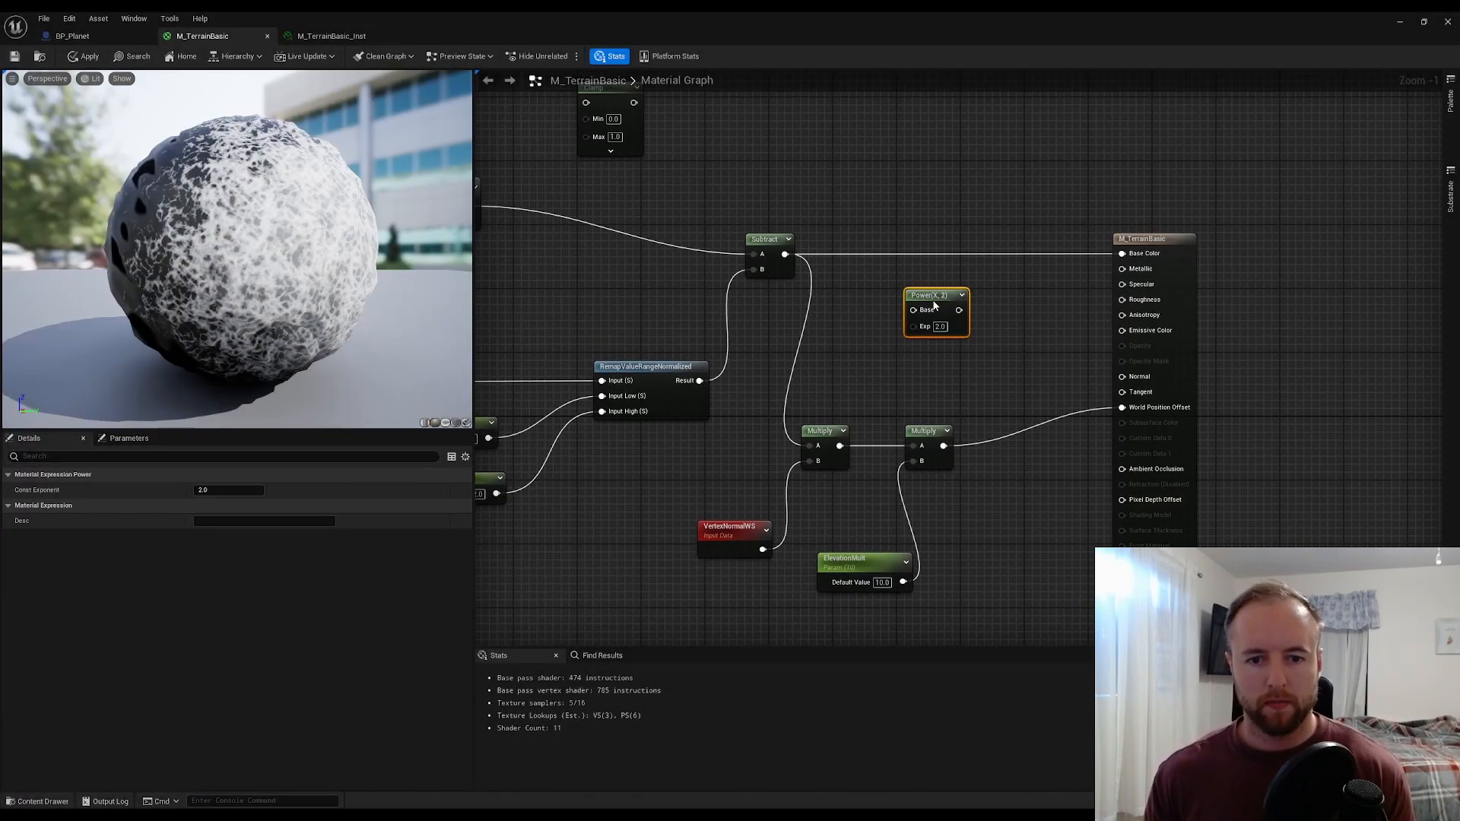
drag(790, 258, 938, 321)
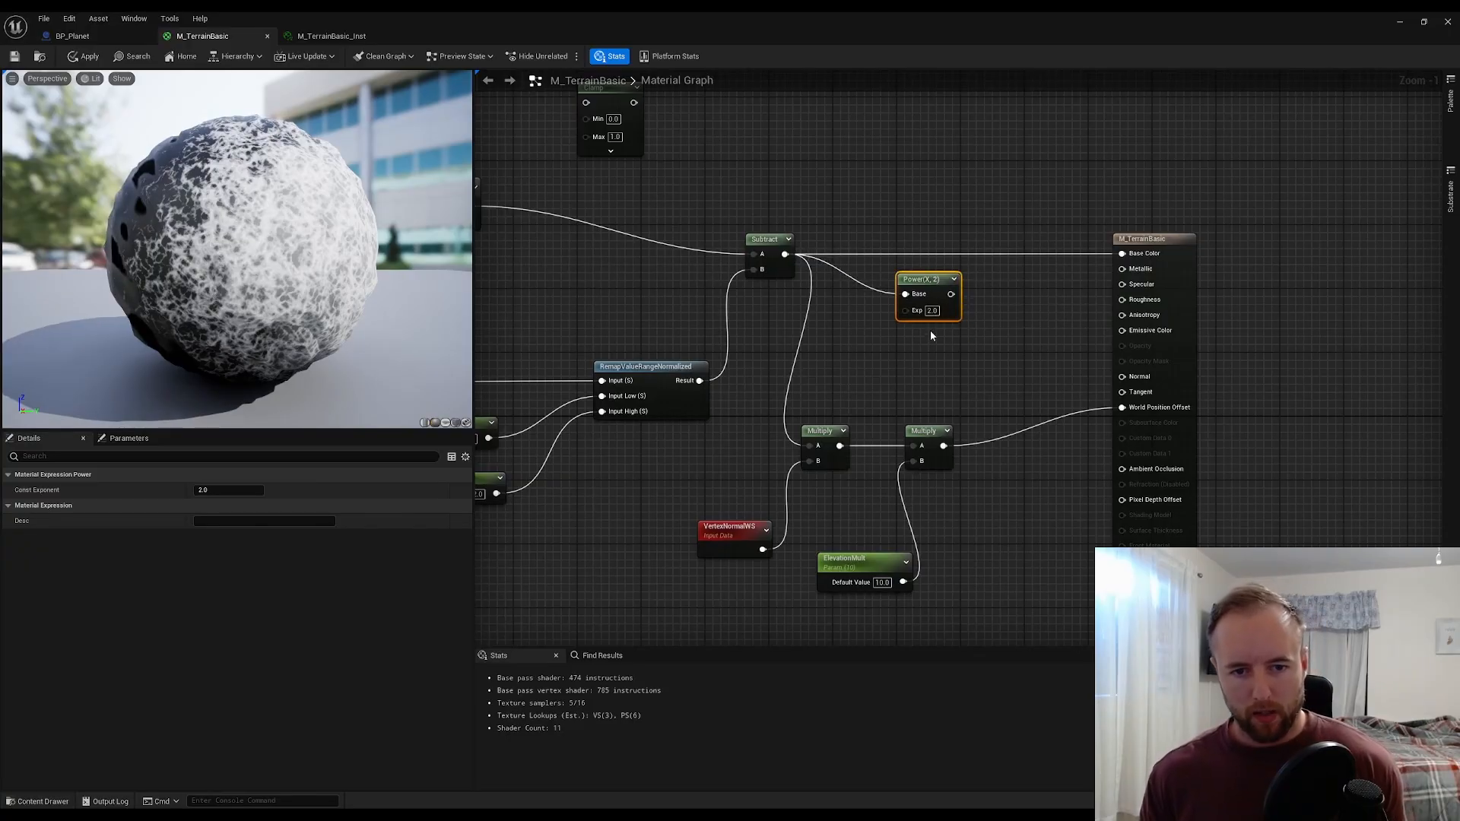
- Duplicate the Power node and connect the Subtract result to the copy's Base
key(ctrl+d)
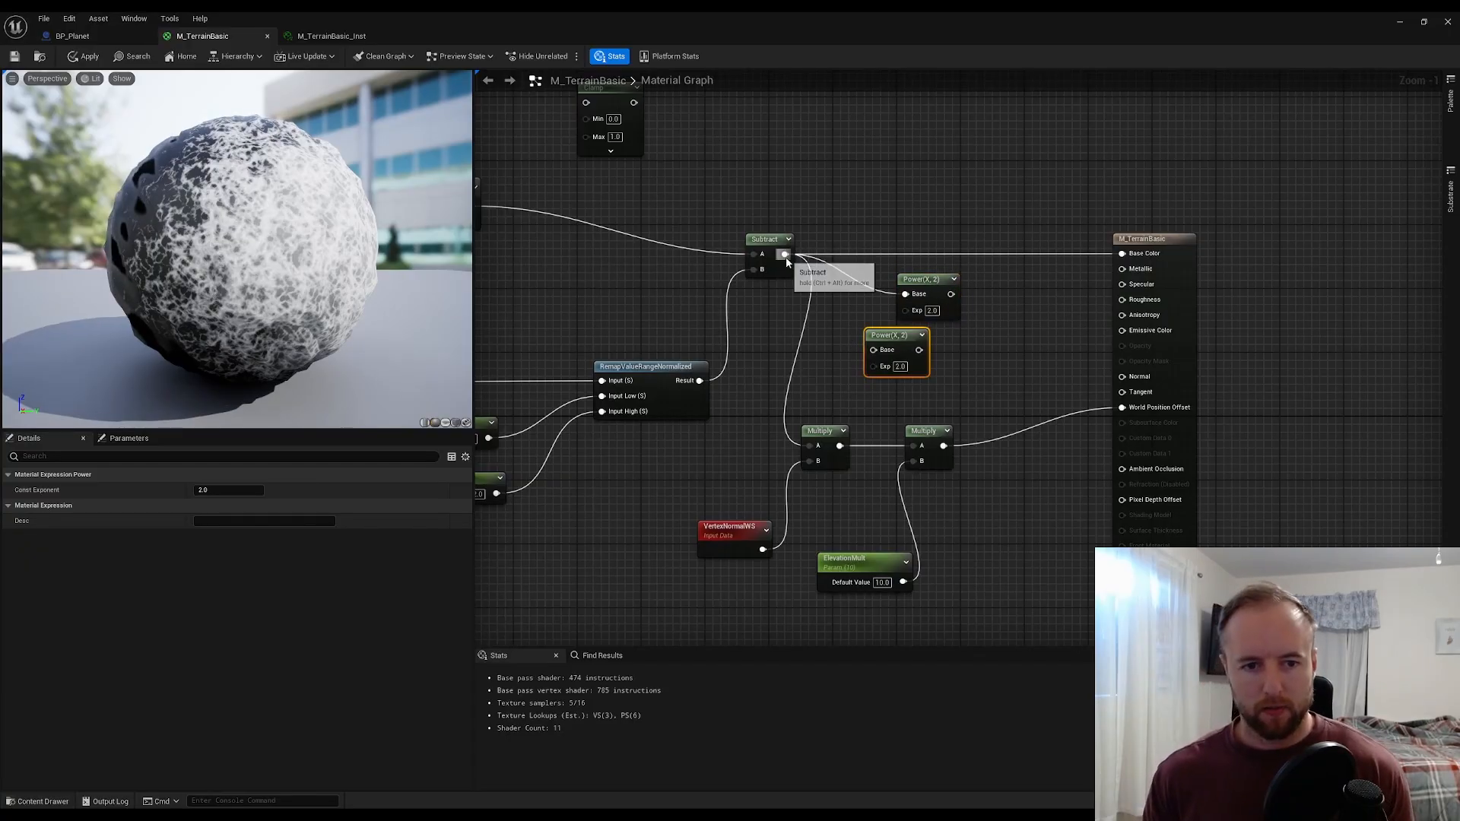
drag(788, 256, 880, 352)
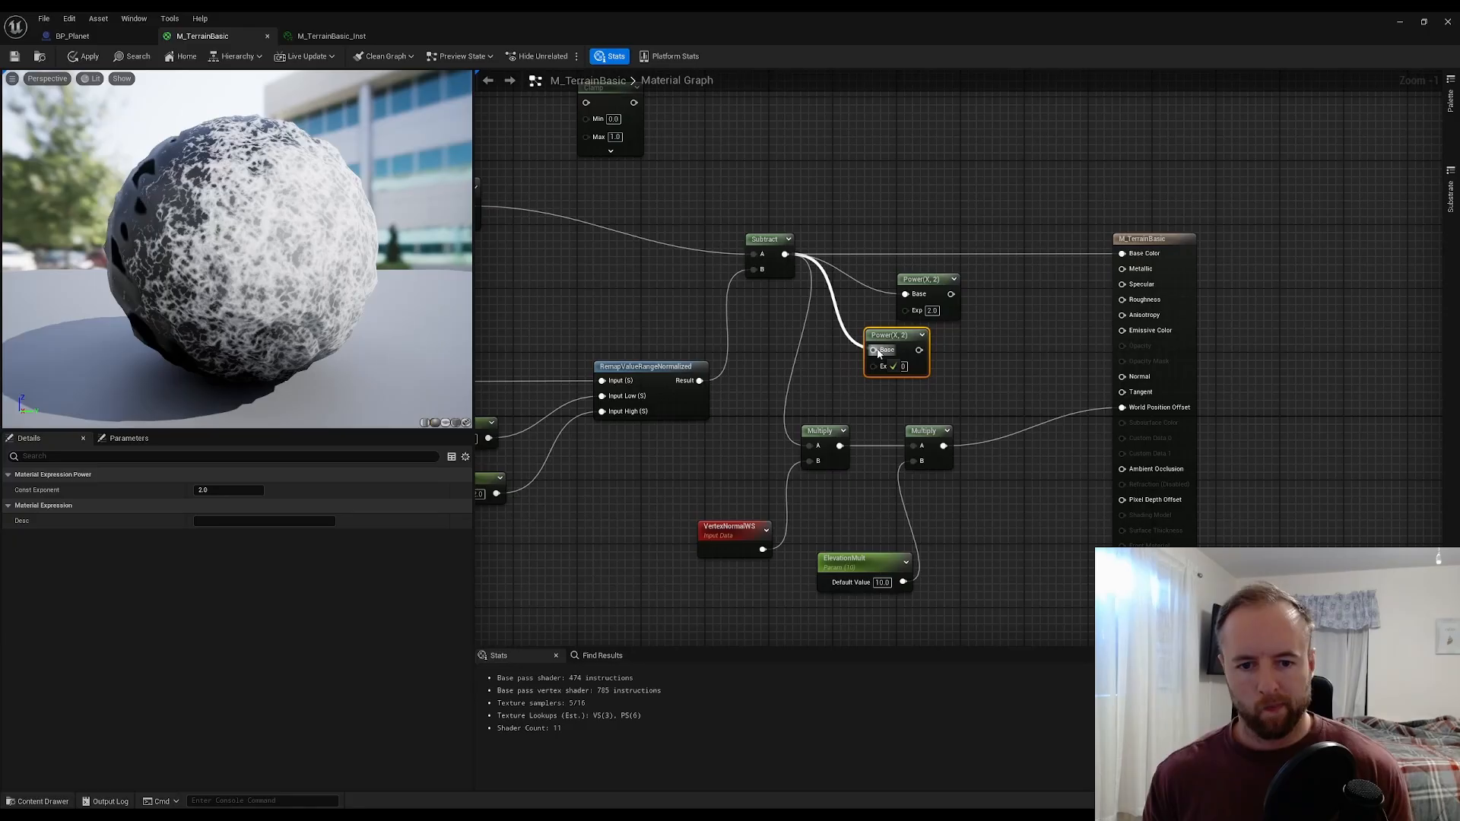
click(820, 319)
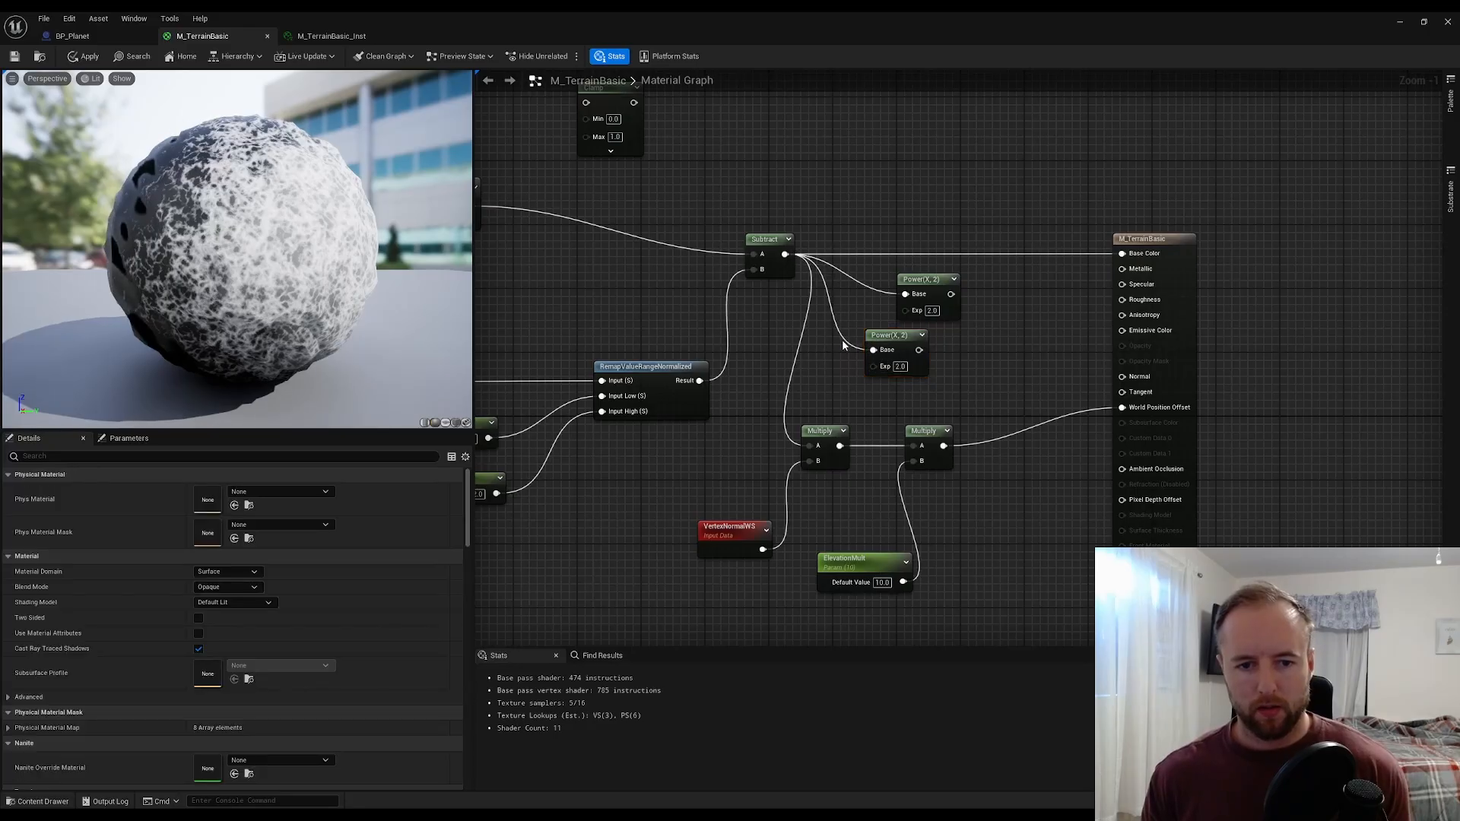
- Disconnect the copied Power node from Subtract, connect the second Multiply's result to its Base instead, and set its exponent to 1
alt+click(845, 345)
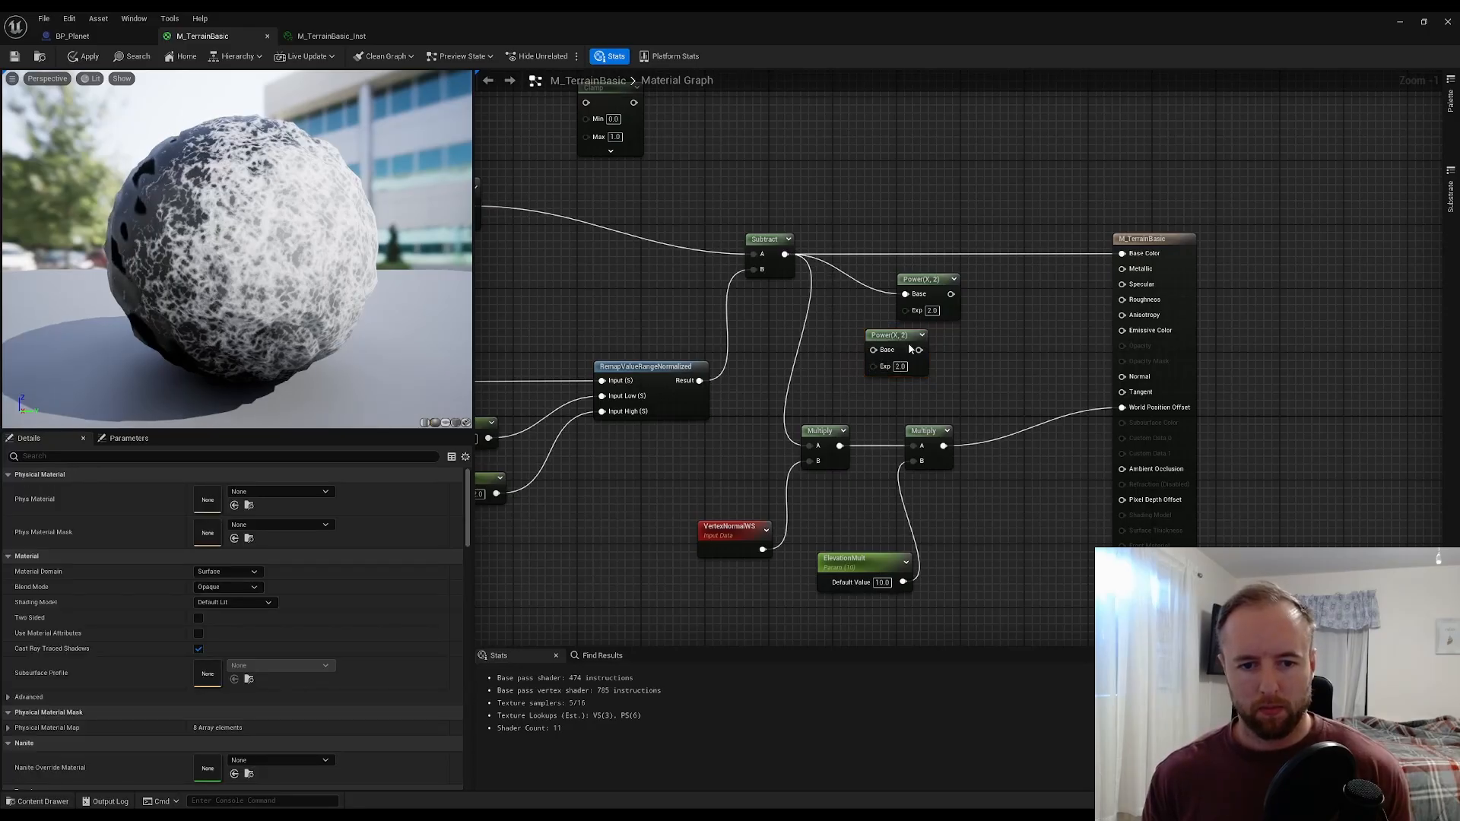
drag(910, 349, 1037, 445)
drag(944, 446, 1123, 409)
click(1026, 462)
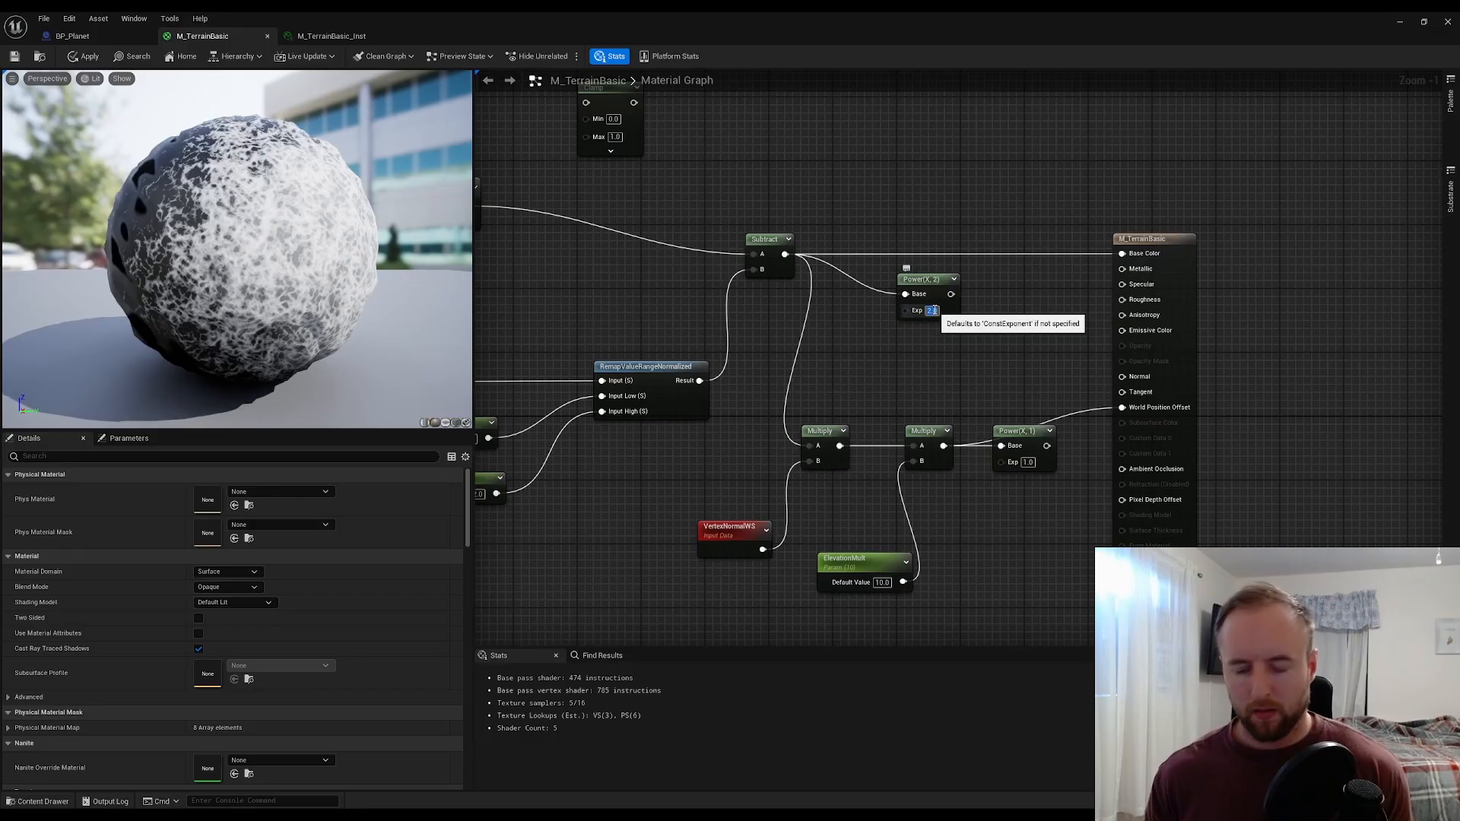
- Set the upper Power node's exponent to 1, route it into Base Color, and connect the lower Power node to World Position Offset
drag(950, 294, 1122, 253)
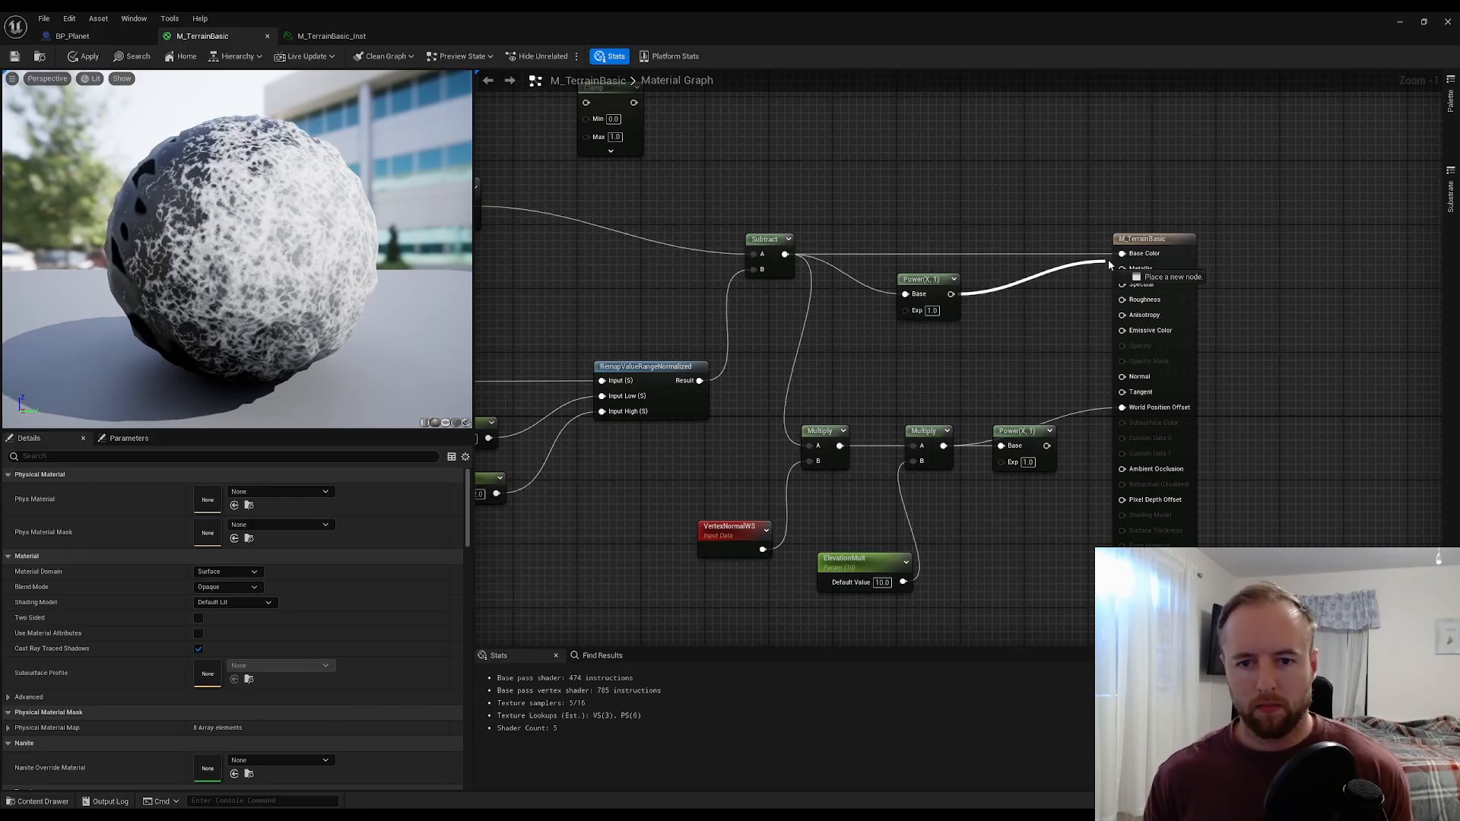
drag(924, 279, 1027, 239)
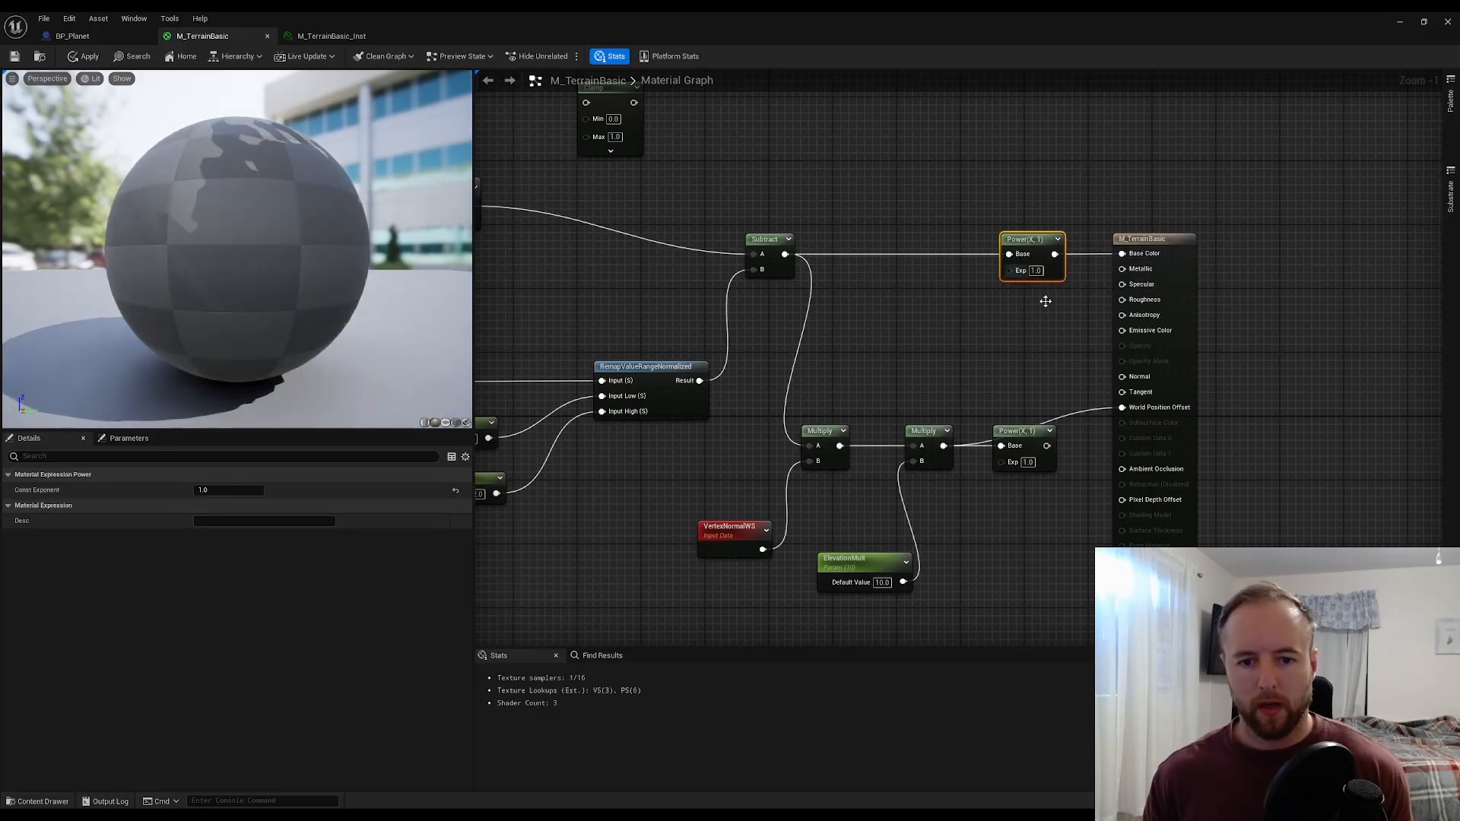
drag(1047, 447, 1135, 411)
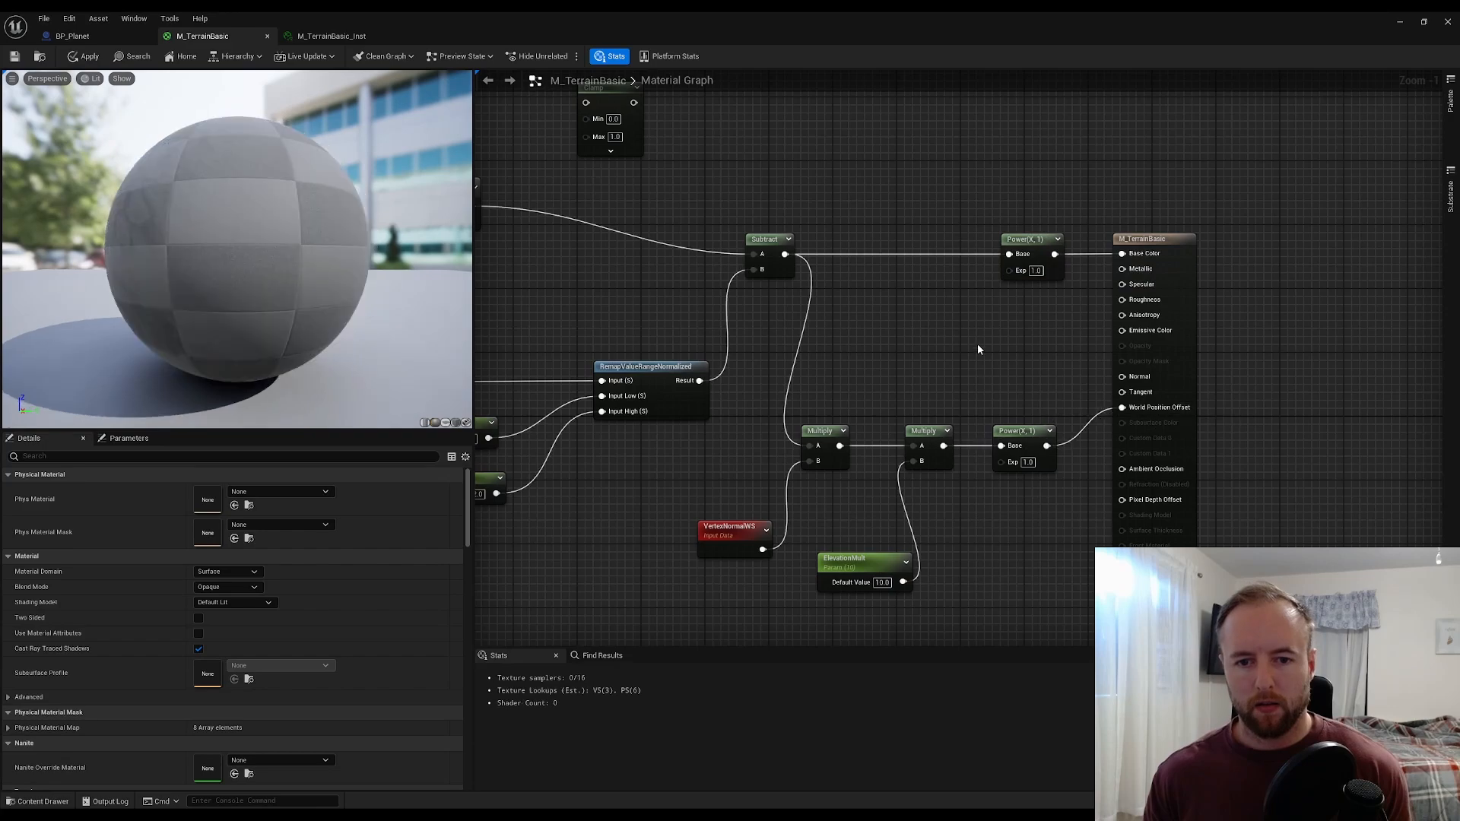
- Add a scalar parameter named Exponent between the two Power nodes
click(897, 307)
text(ssss)
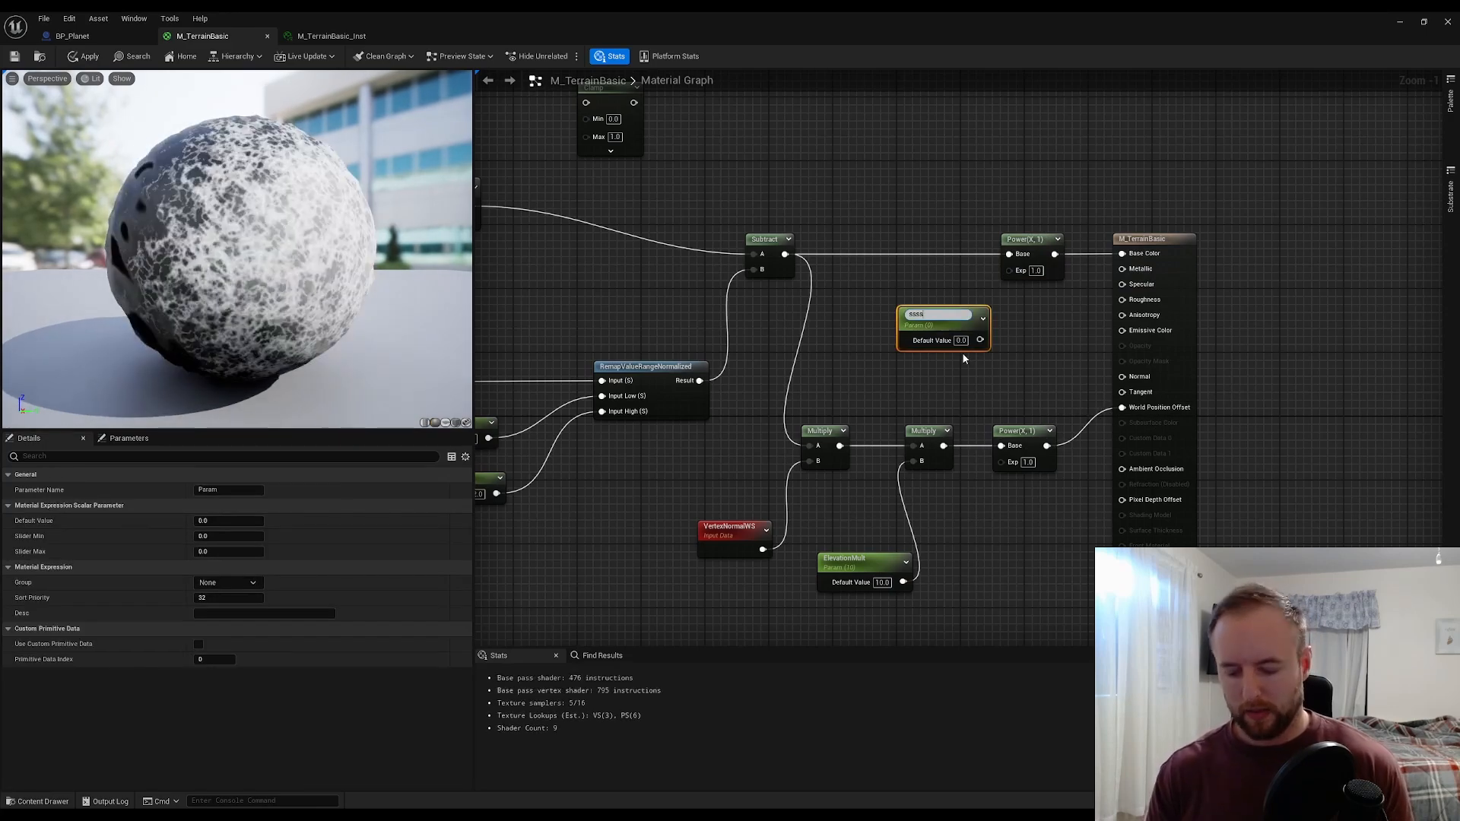
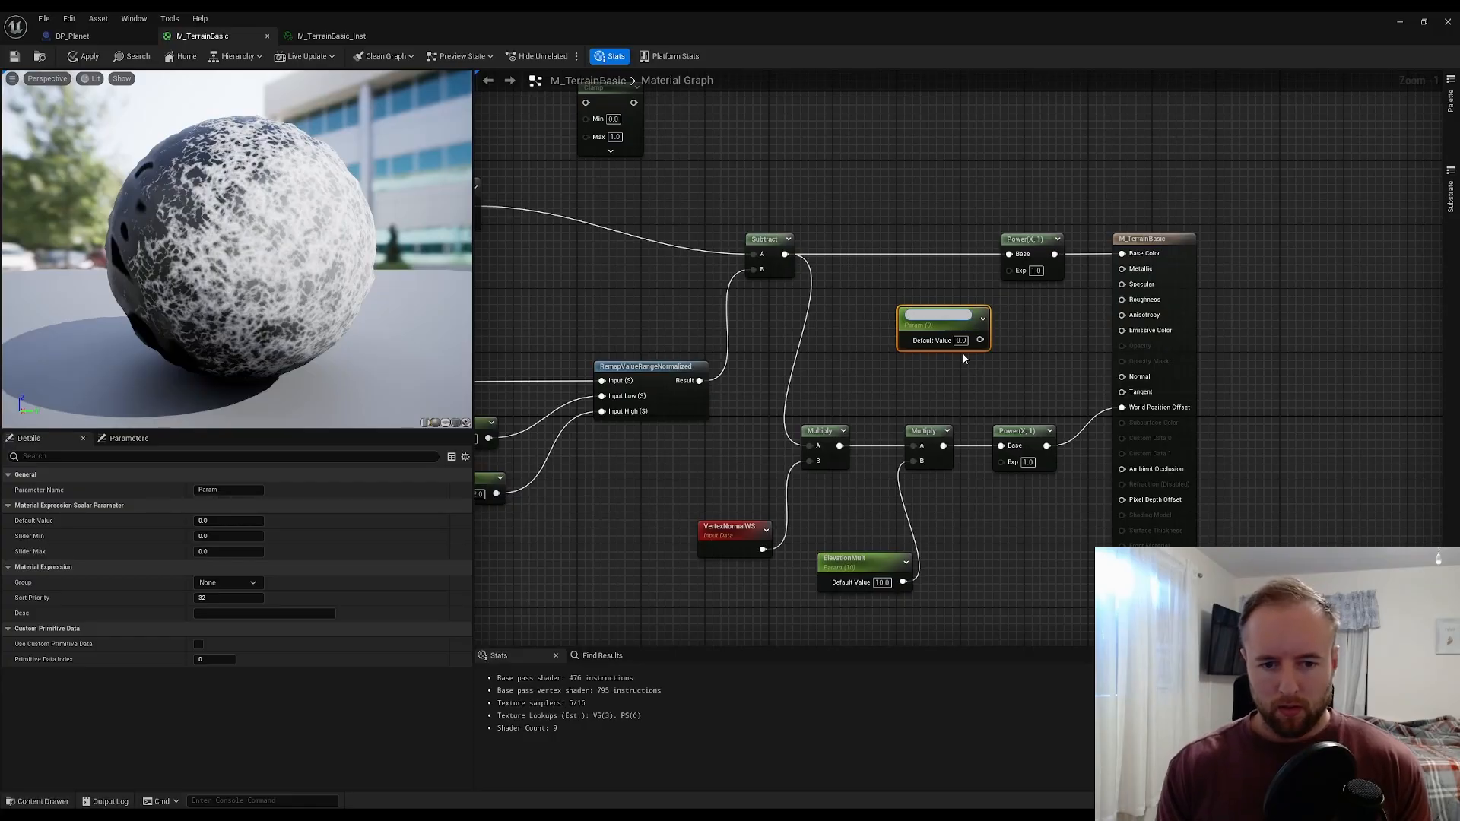
text(t)
key(Return)
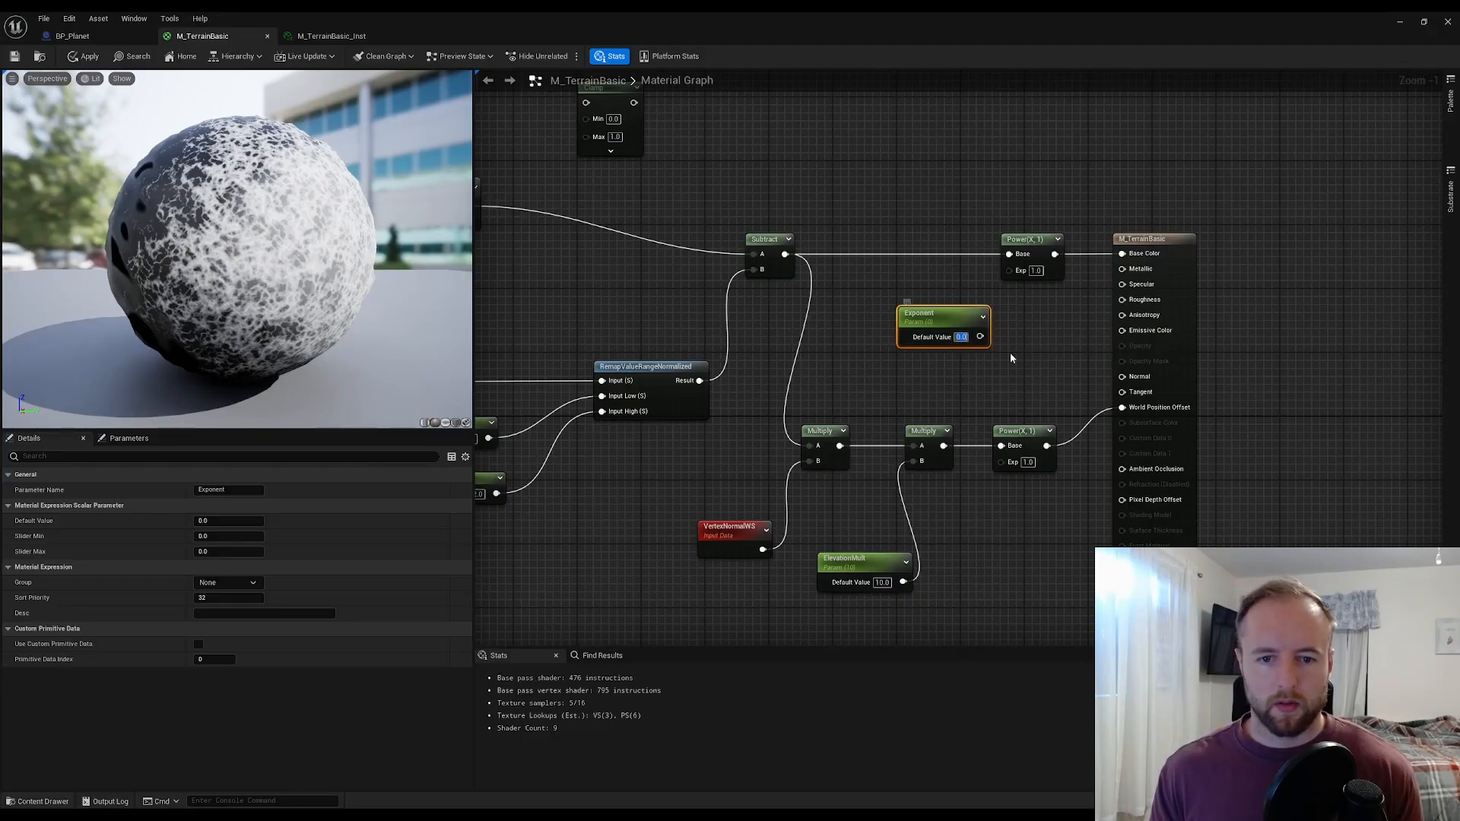
- Rename the Exponent scalar parameter to PowerMult
click(235, 489)
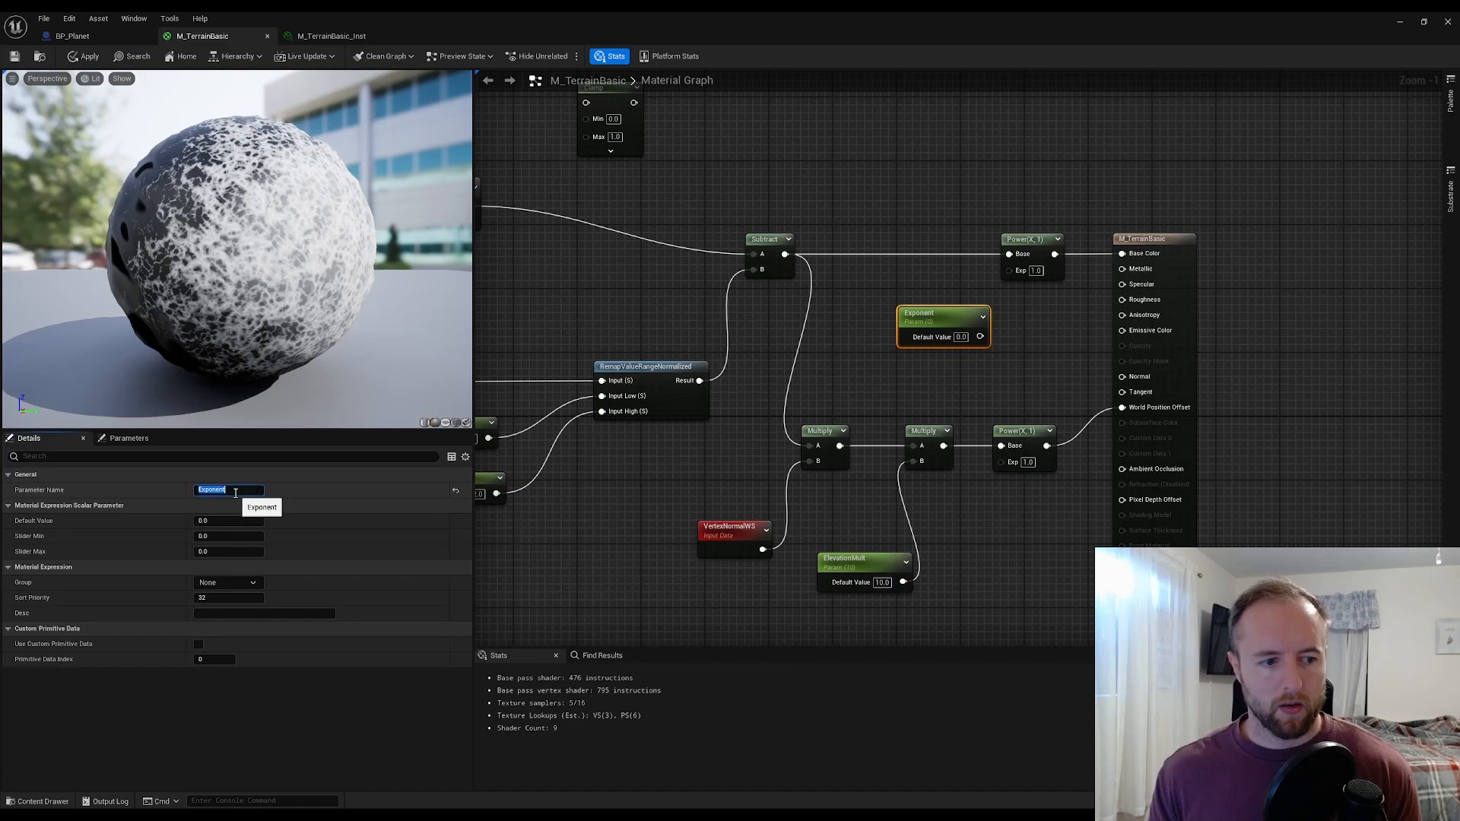
text(Power)
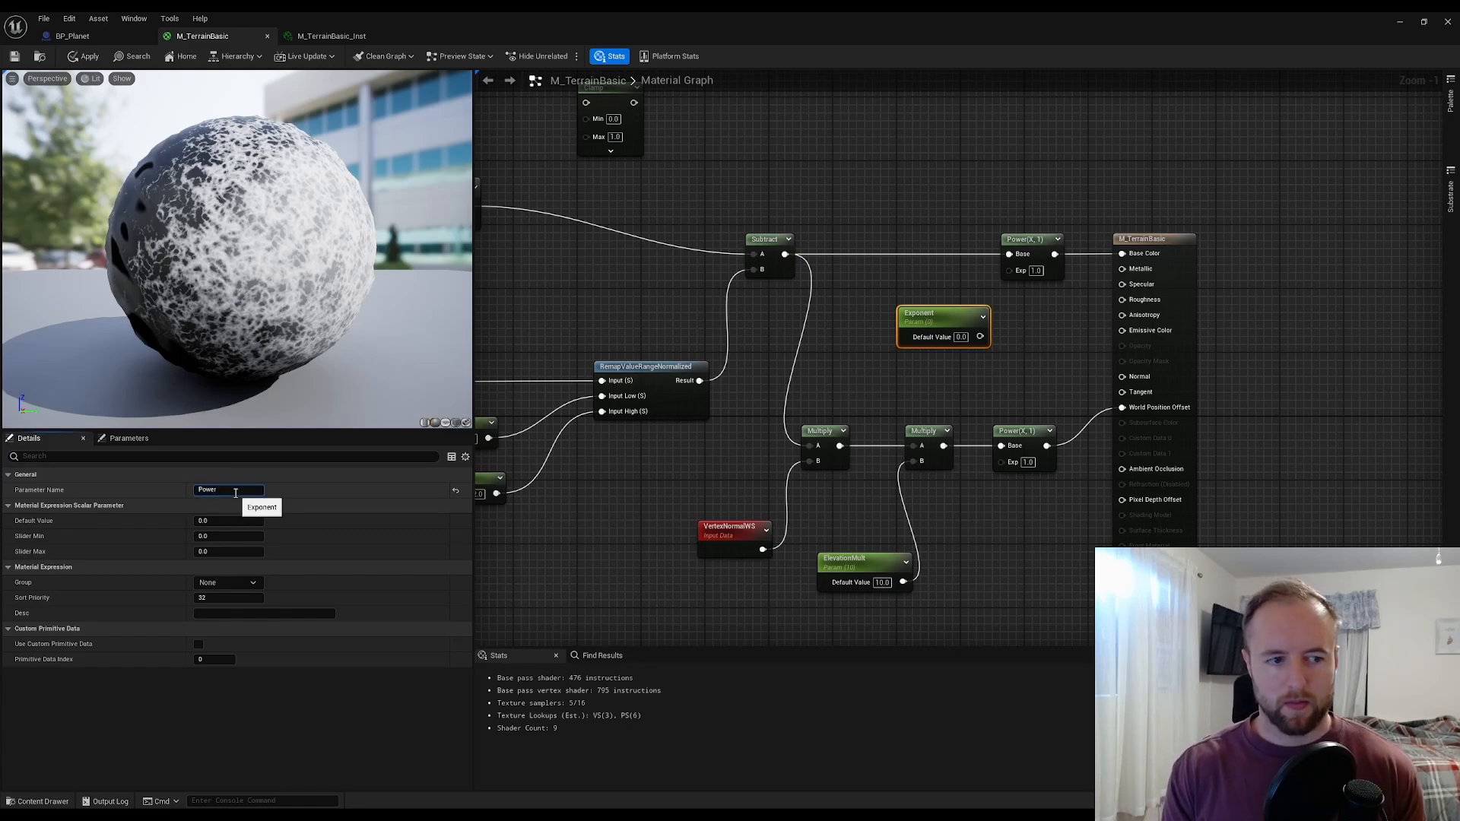
text(Mult)
key(Return)
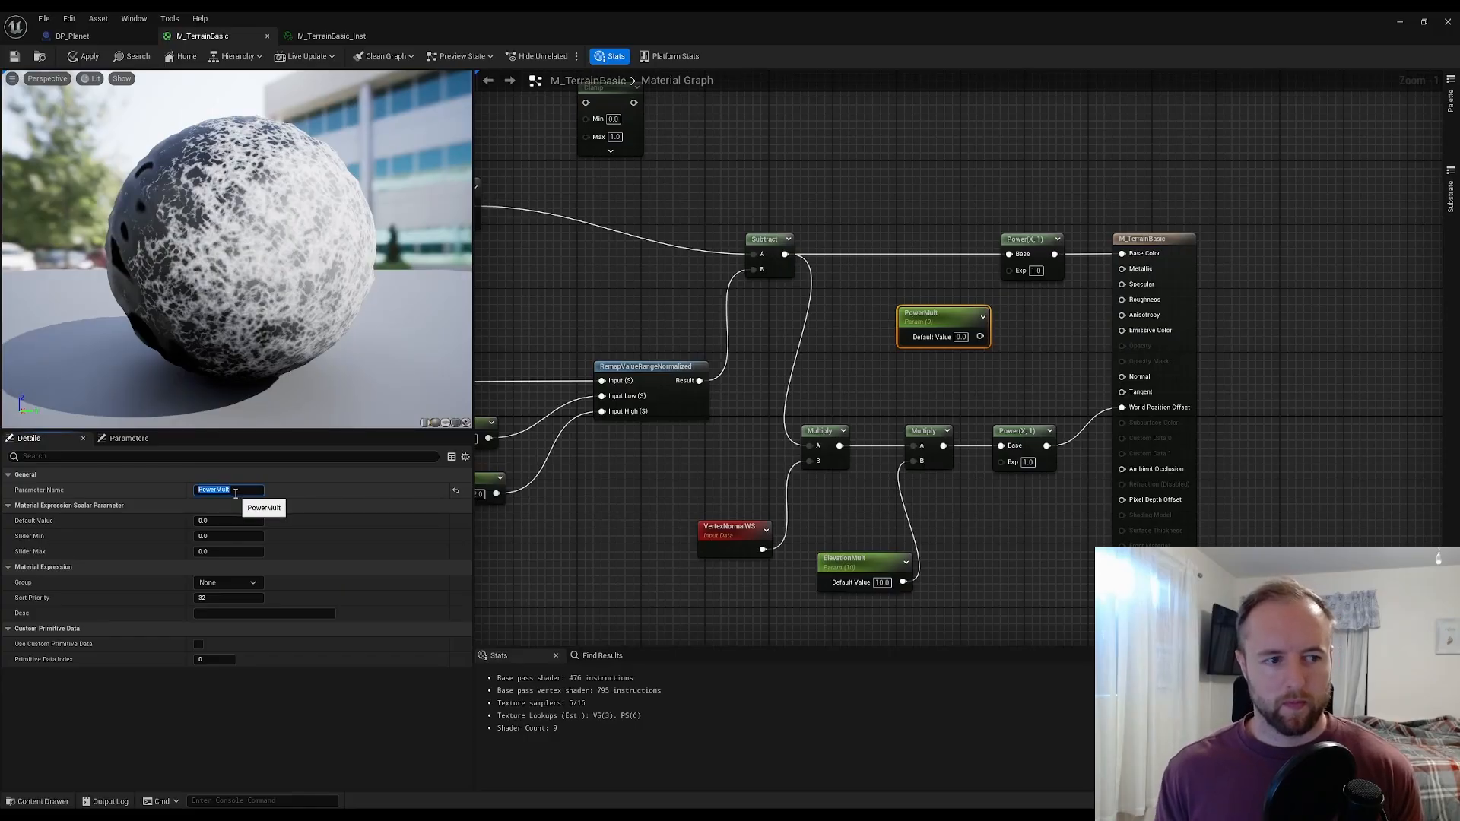
click(1065, 331)
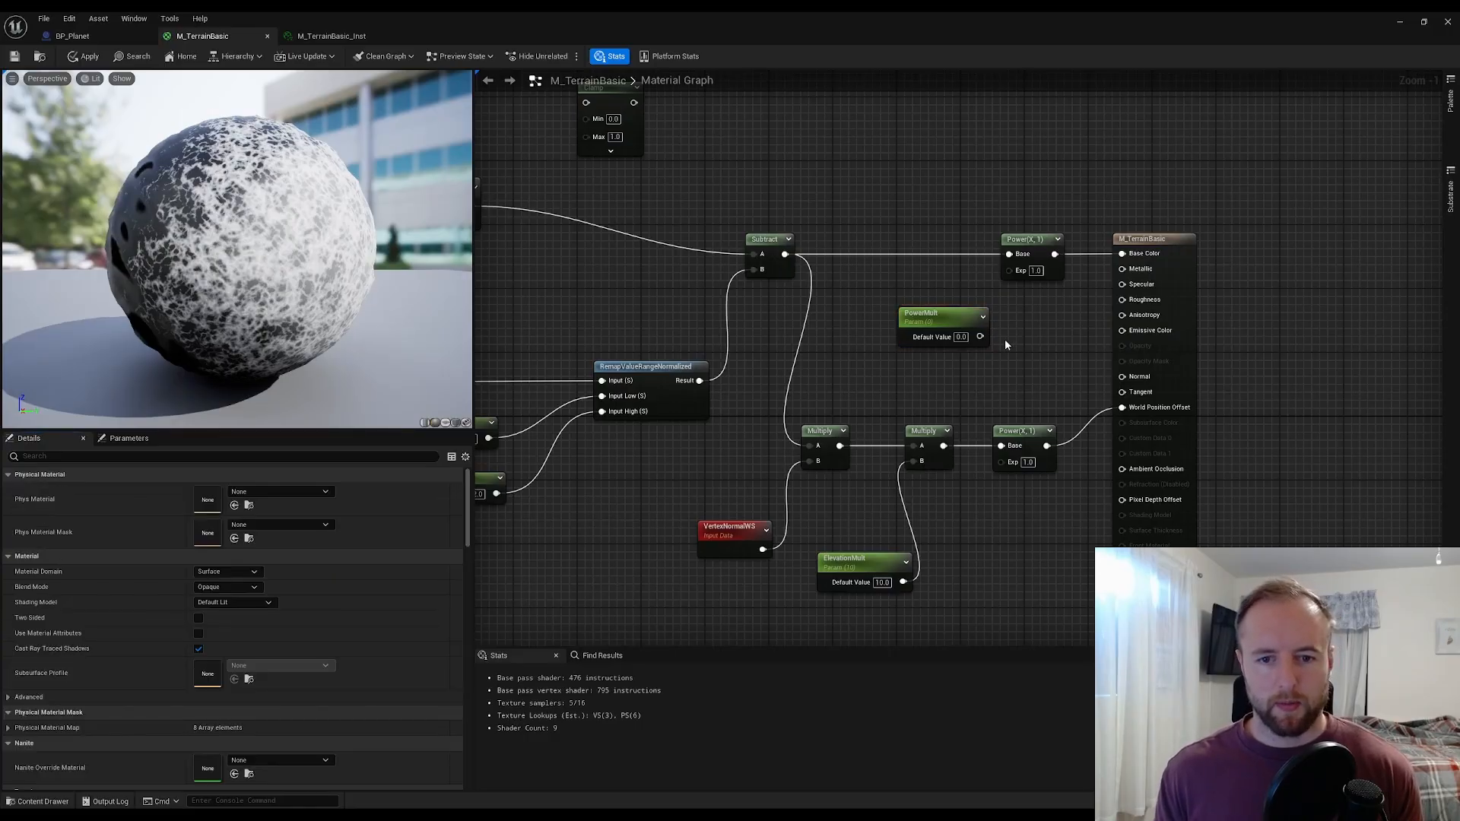
- Connect PowerMult to the Exp input of both Power nodes, set its default value to 1, and save the material
drag(984, 337, 1002, 462)
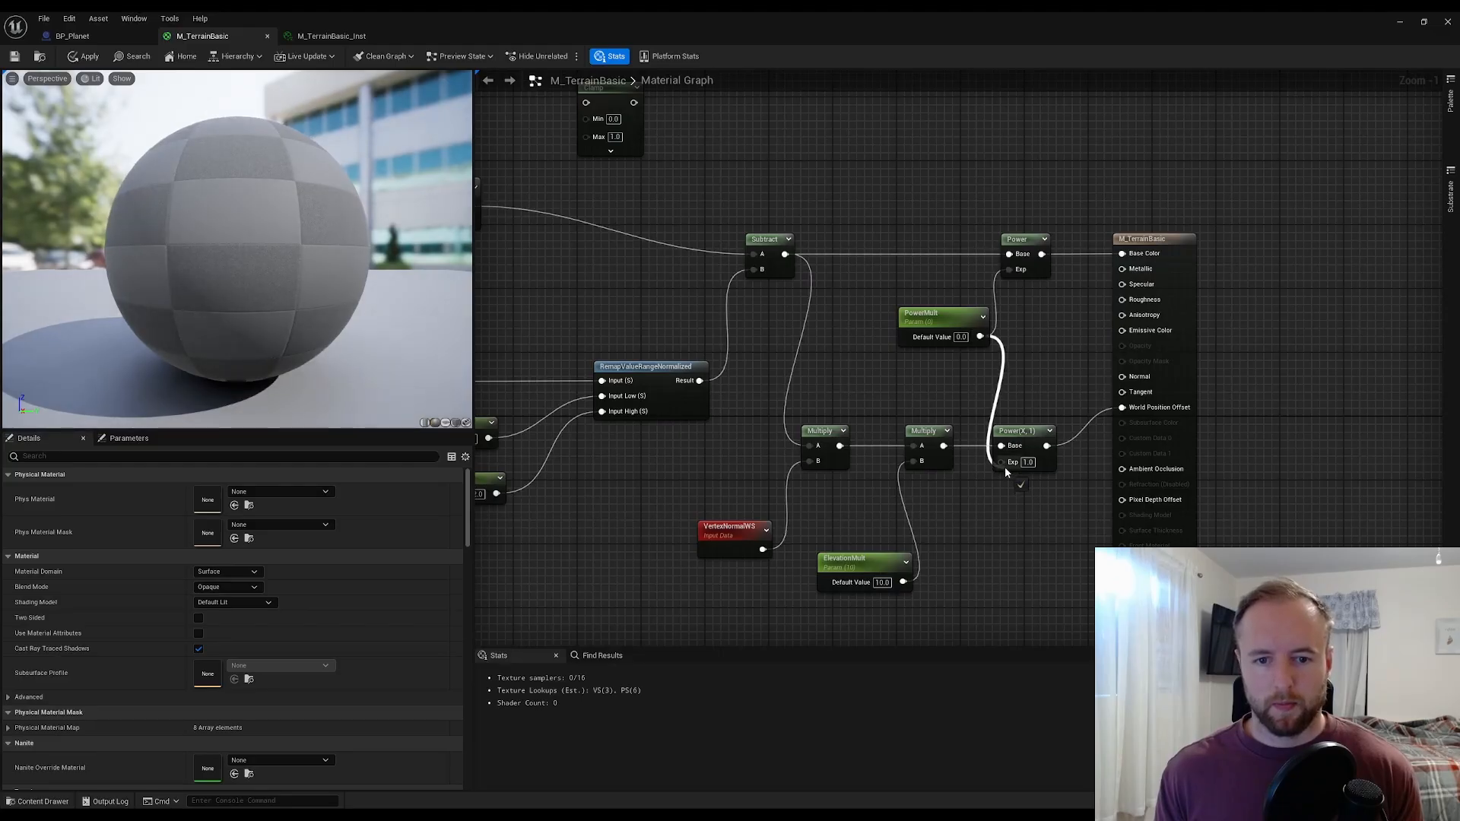
click(963, 338)
text(1)
key(Return)
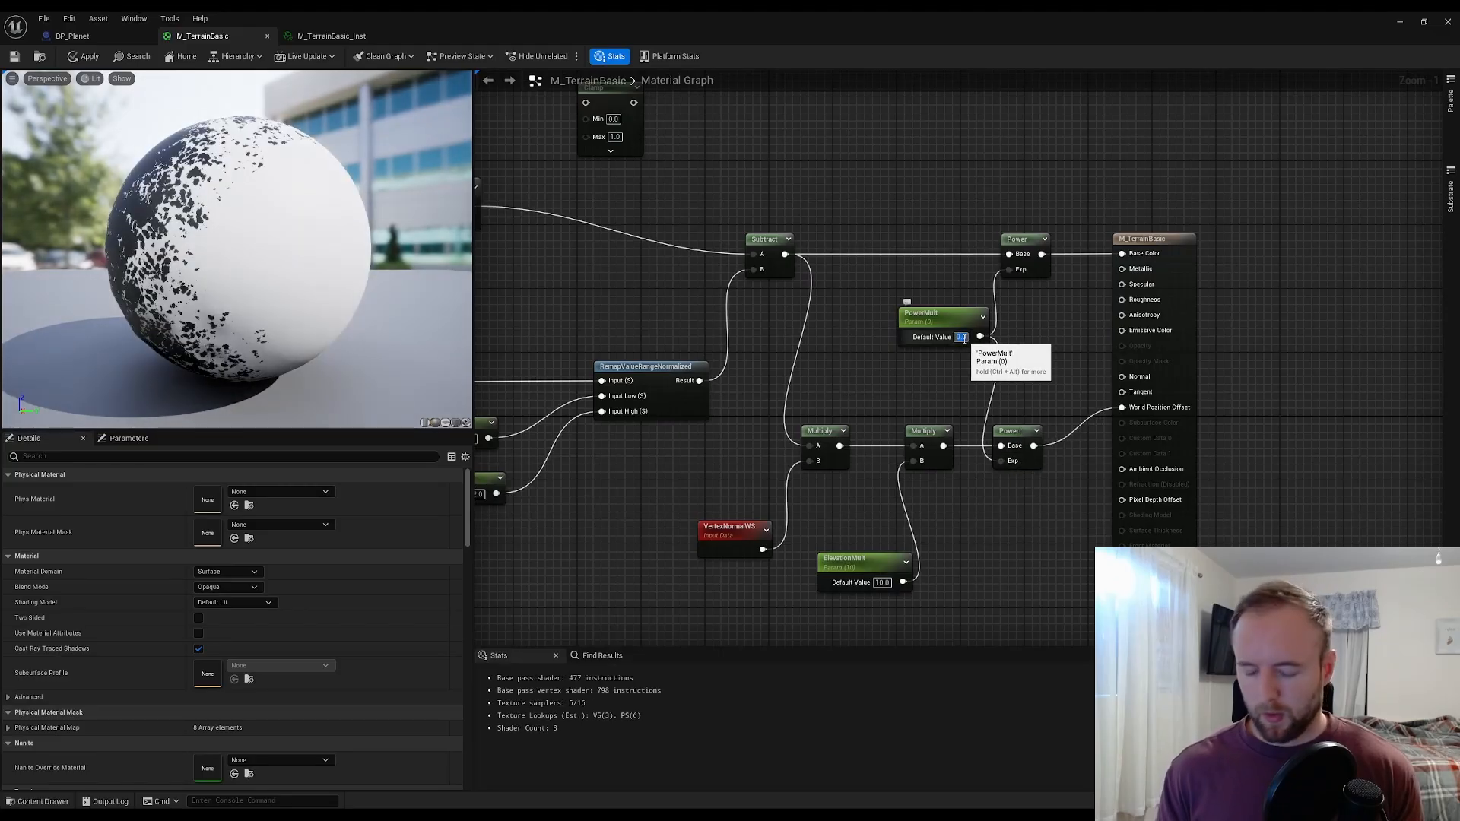
key(ctrl+s)
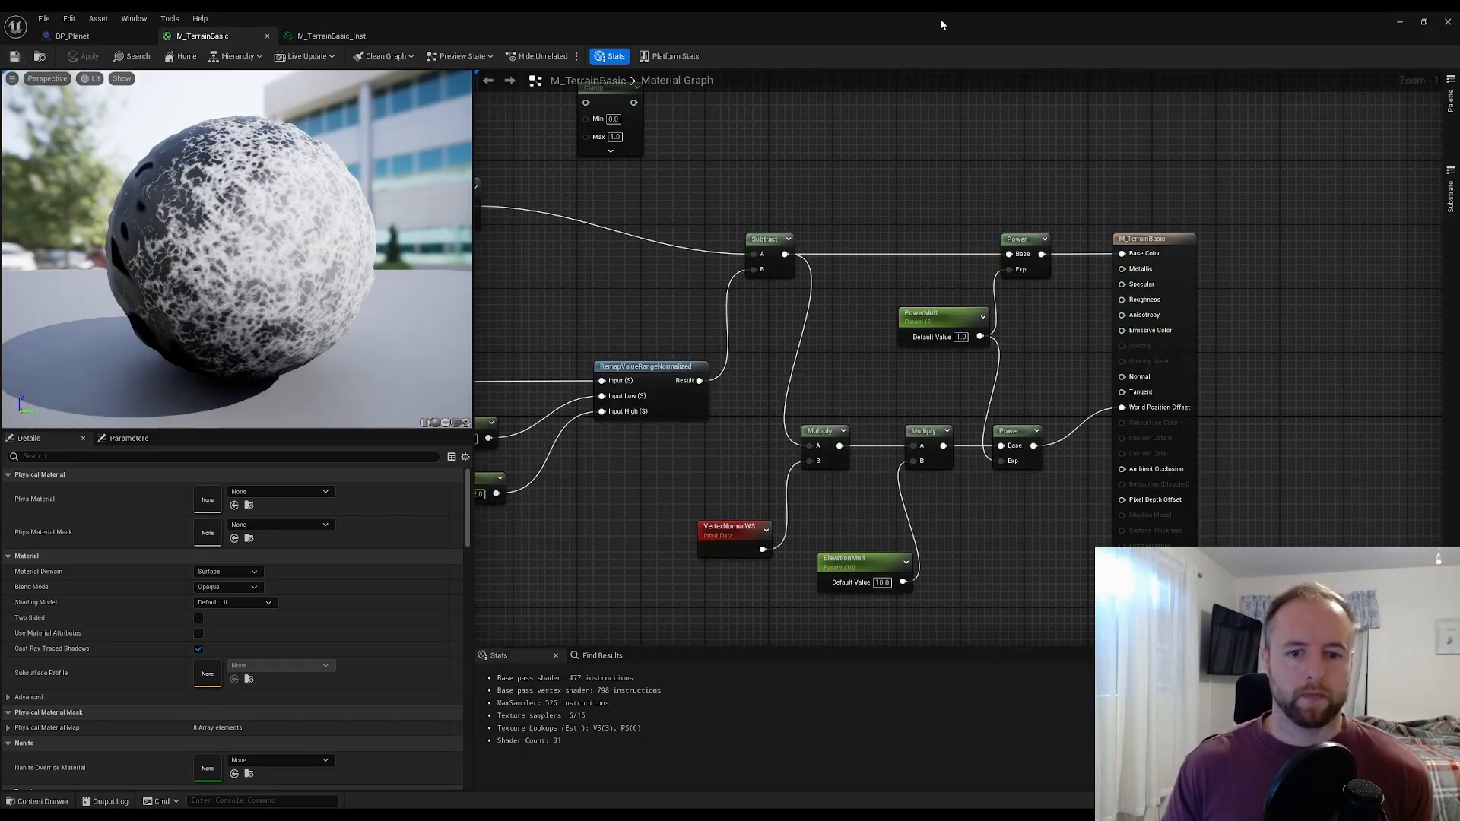
- Show the M_TerrainBasic_Inst material instance in a smaller window beside the planet in the level
drag(941, 23, 1096, 391)
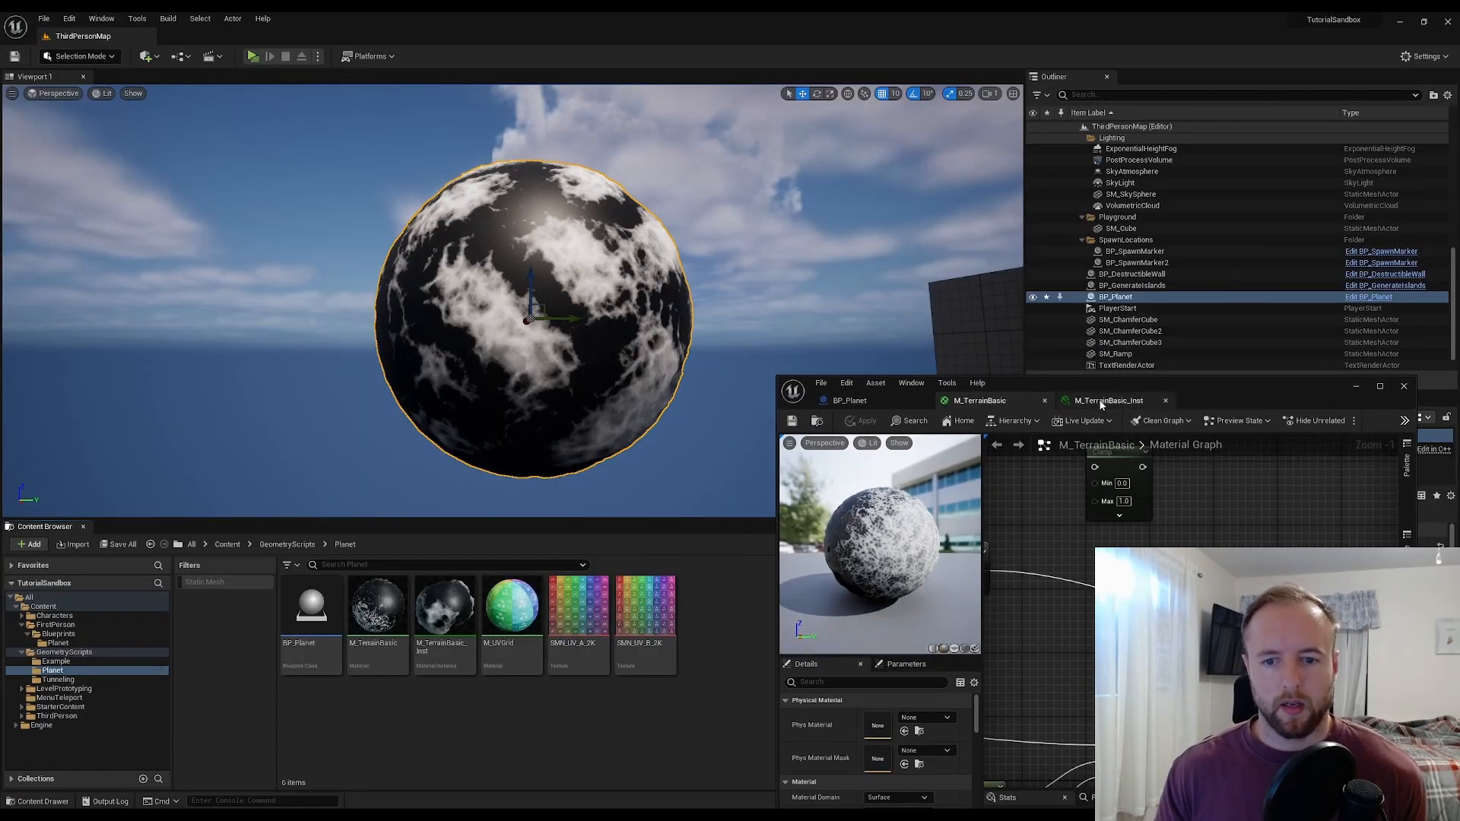
click(1100, 401)
drag(1231, 385, 1235, 186)
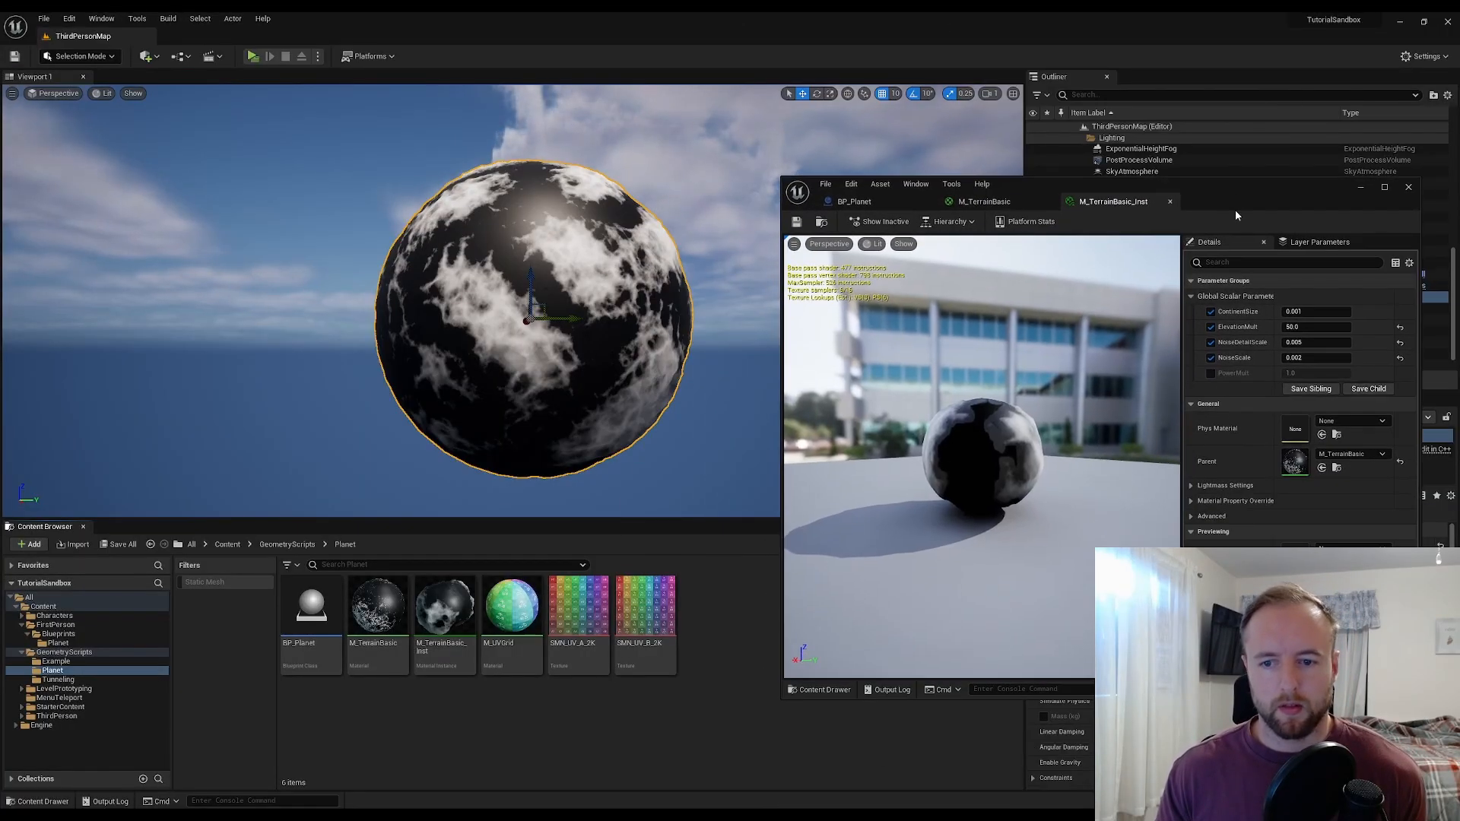
- Enable the PowerMult override in the material instance and set it to 2
click(1212, 373)
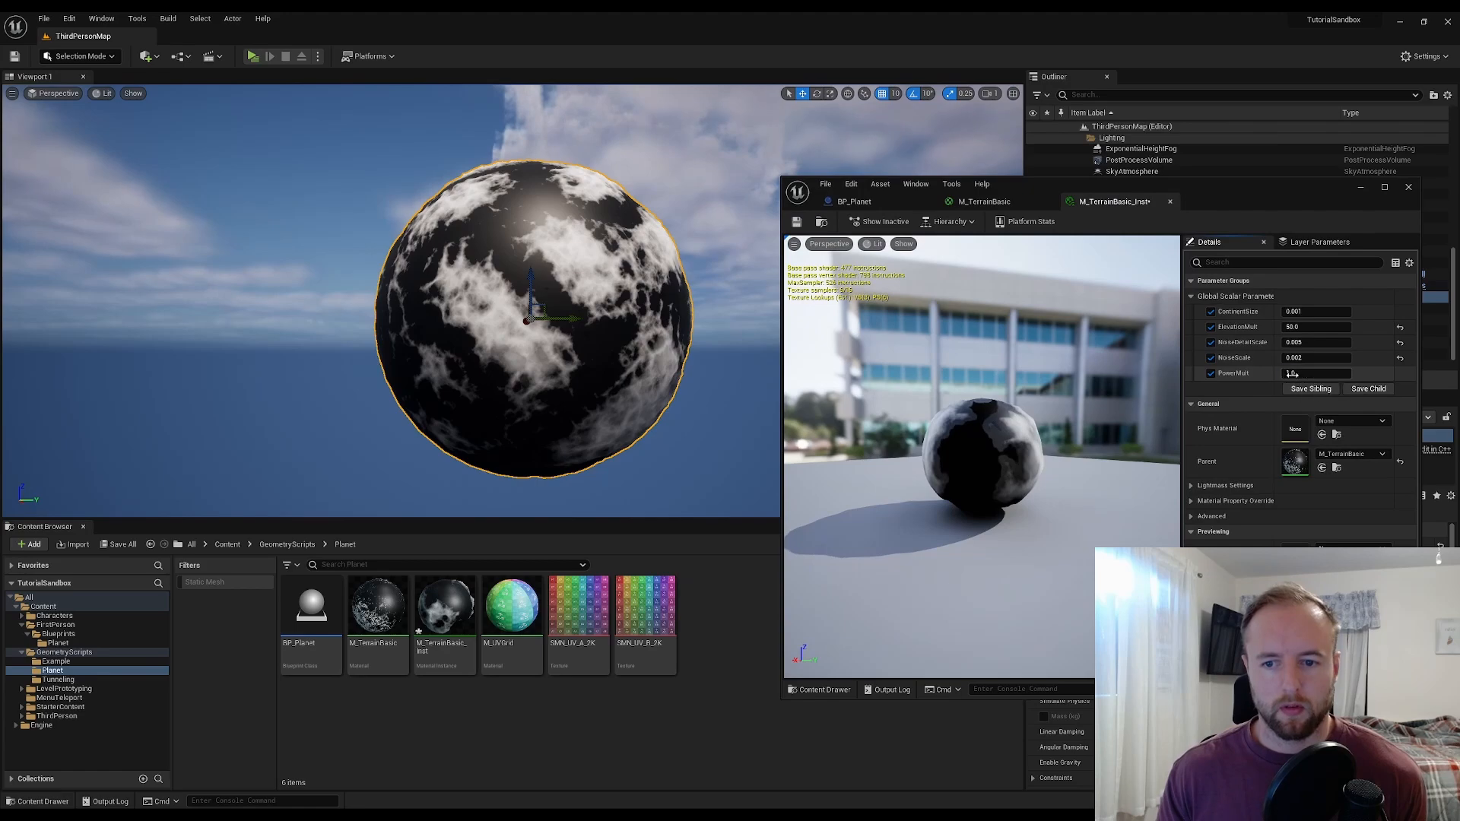
click(1298, 373)
text(2)
key(Return)
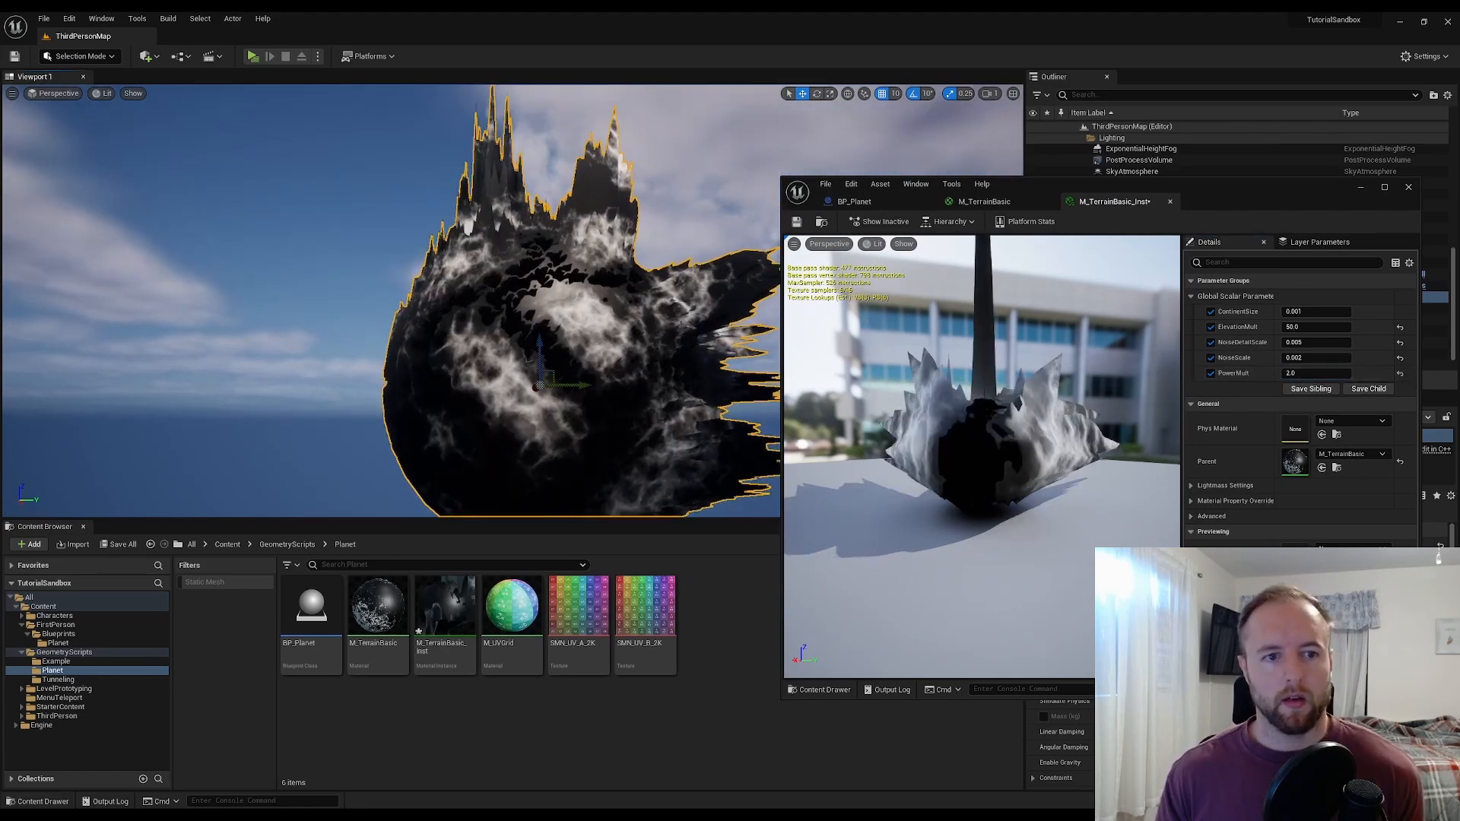
- Compare PowerMult values of 1.5, 1.2, 1.5 again and 0.1 on the planet, and return it to 1.2
click(1306, 373)
text(1.5)
key(Return)
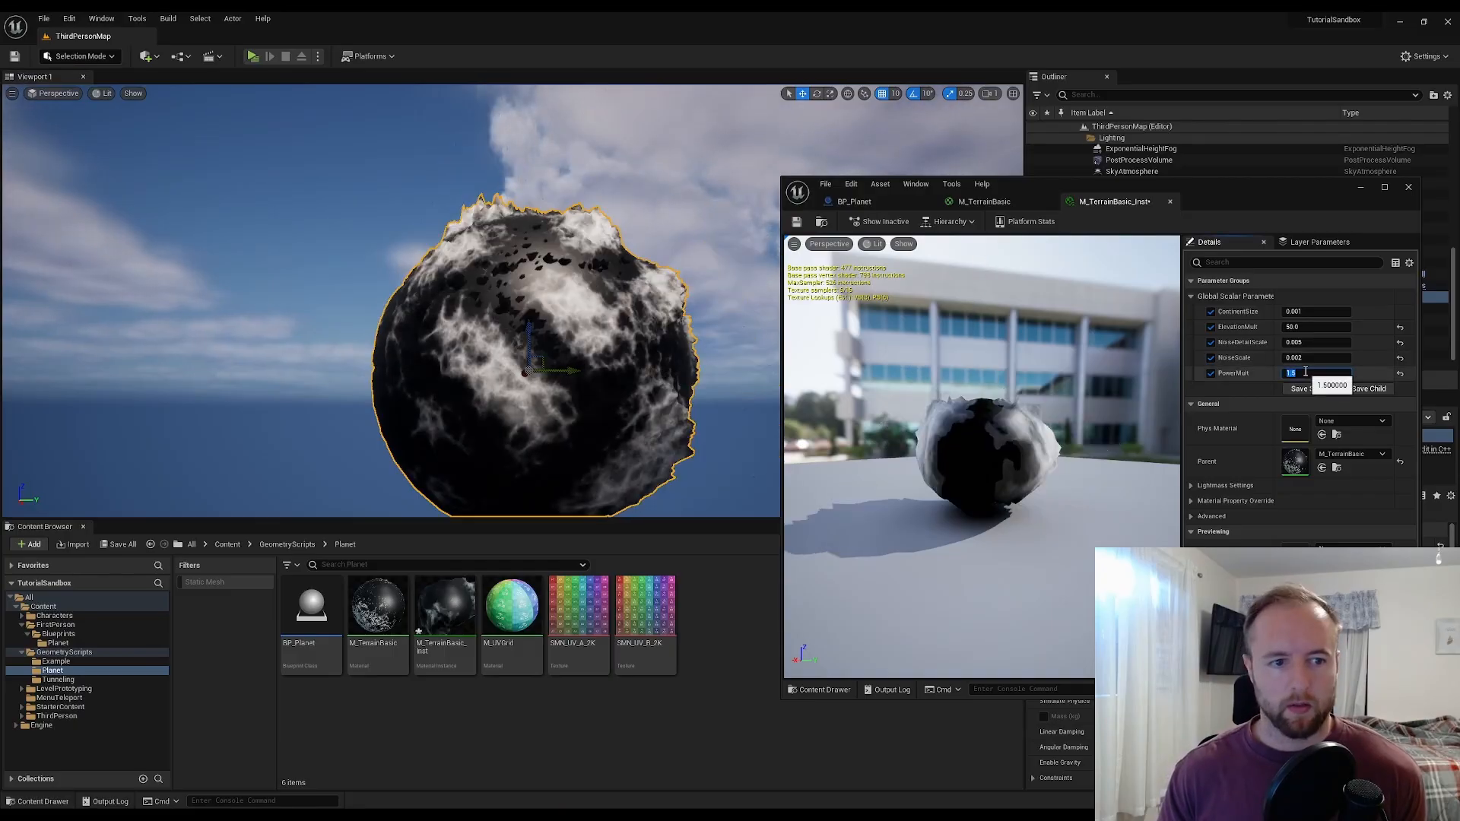
text(1.2)
key(Return)
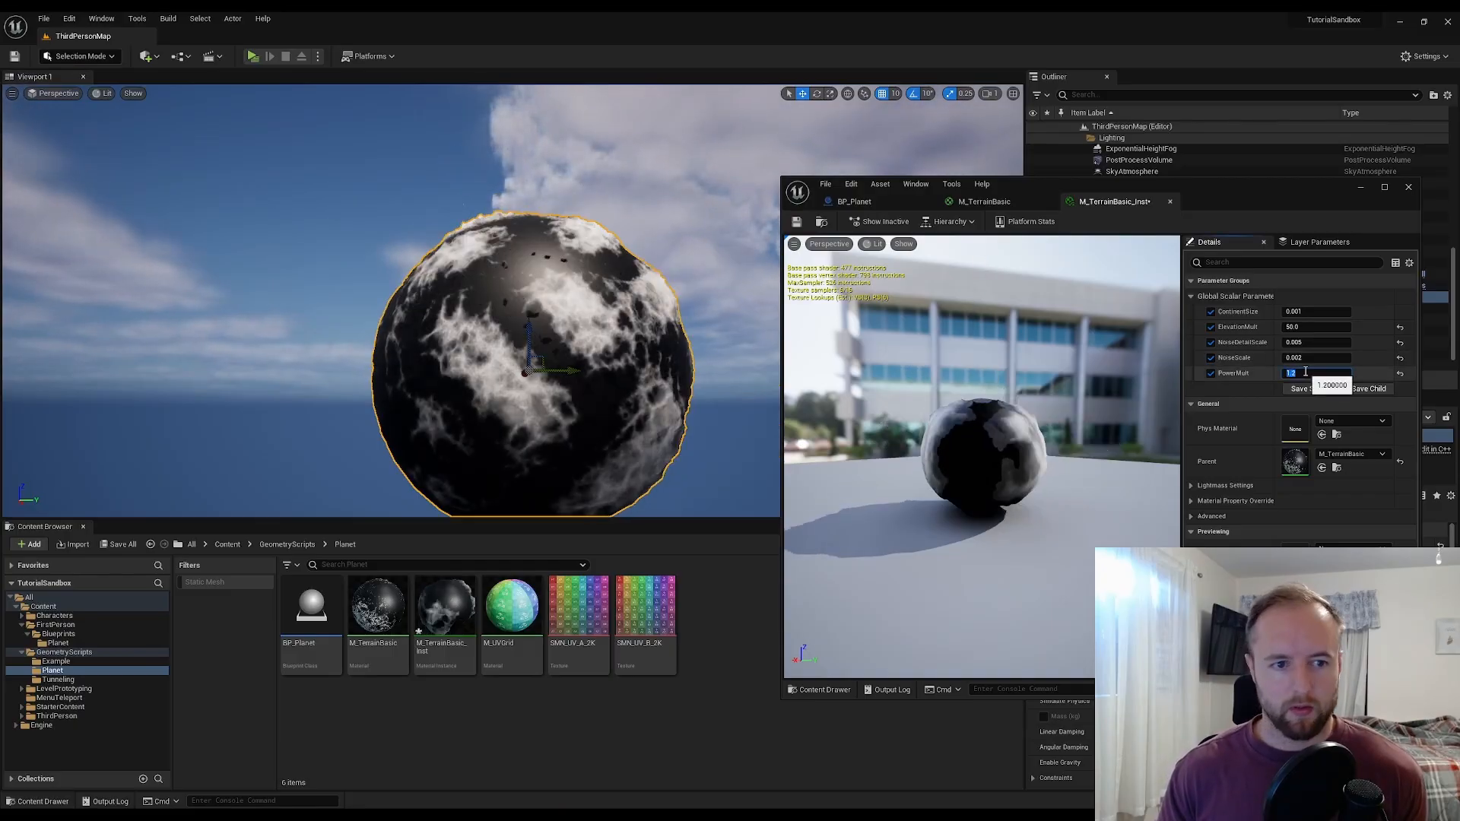
text(1)
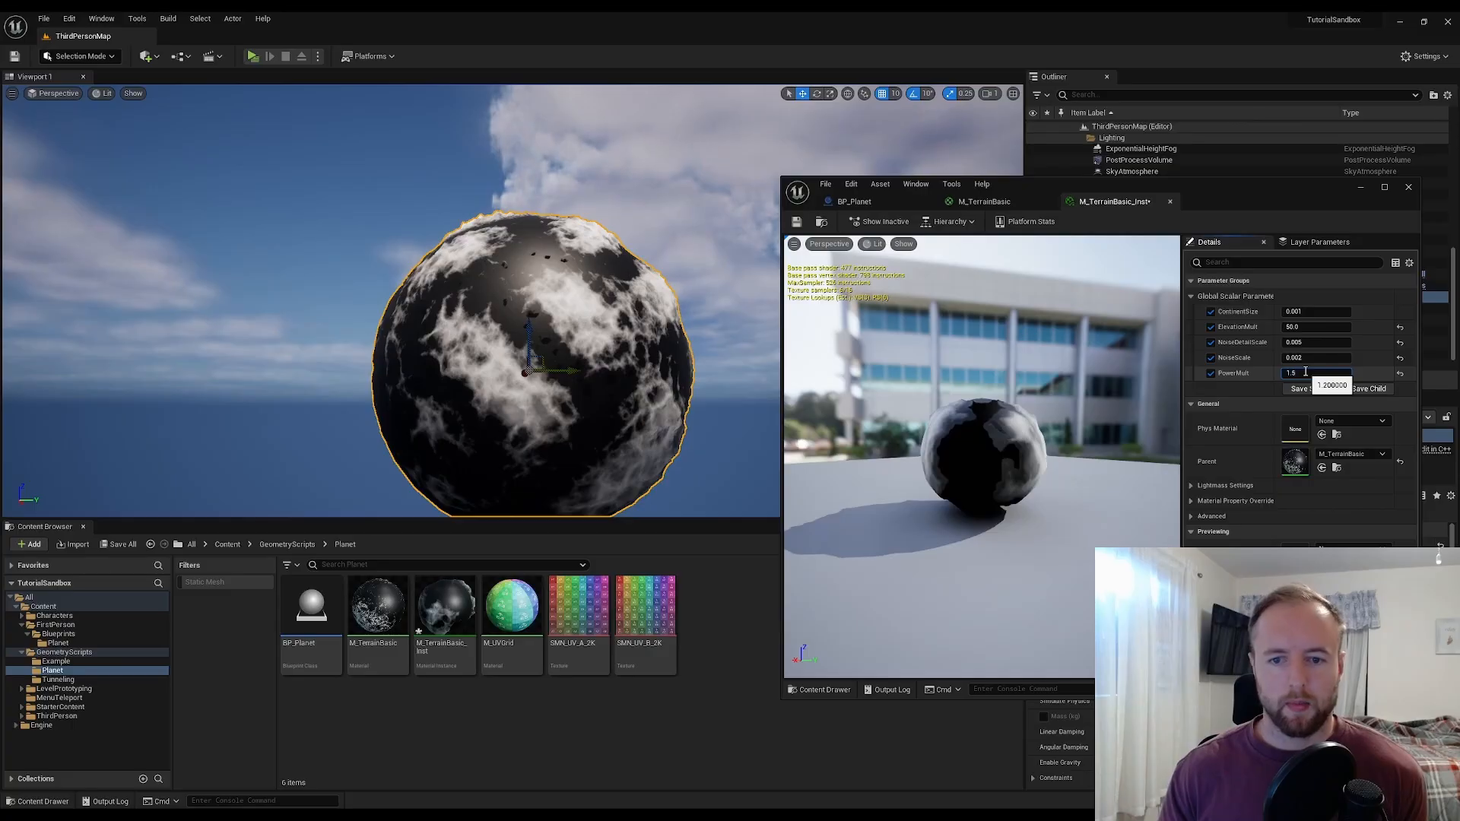
text(.5)
key(Return)
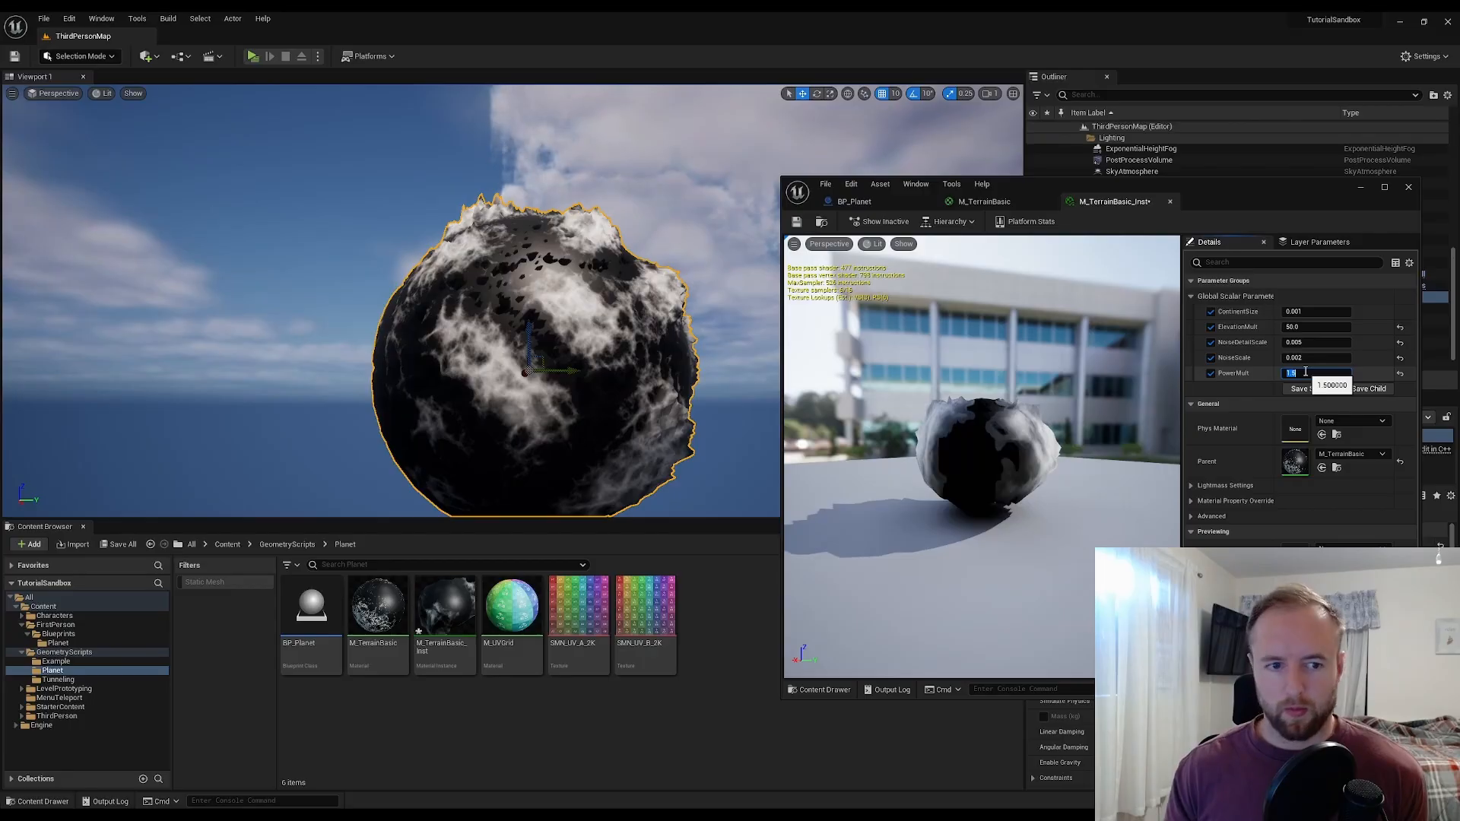
text(0.1)
key(Return)
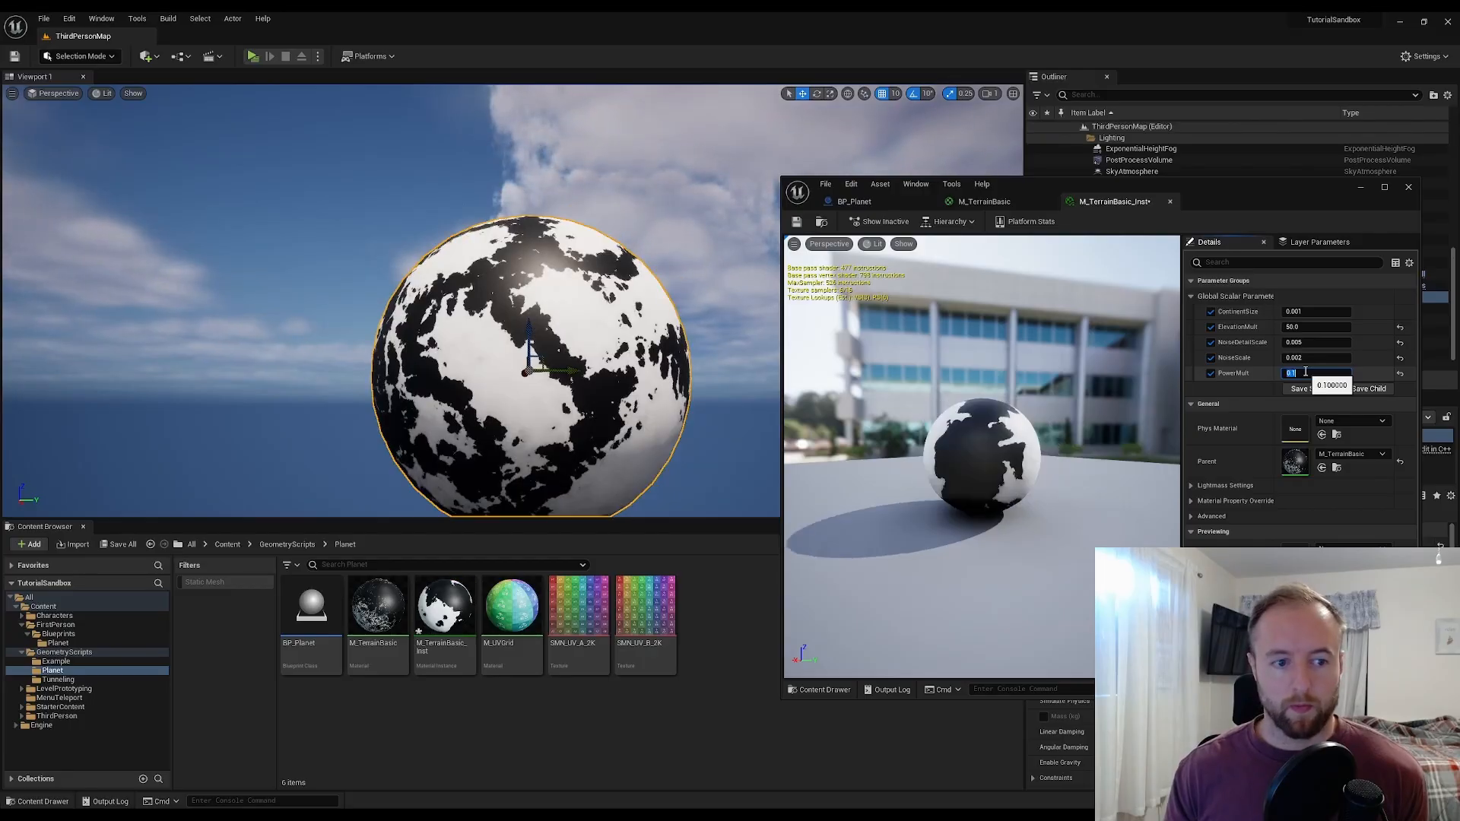
text(1)
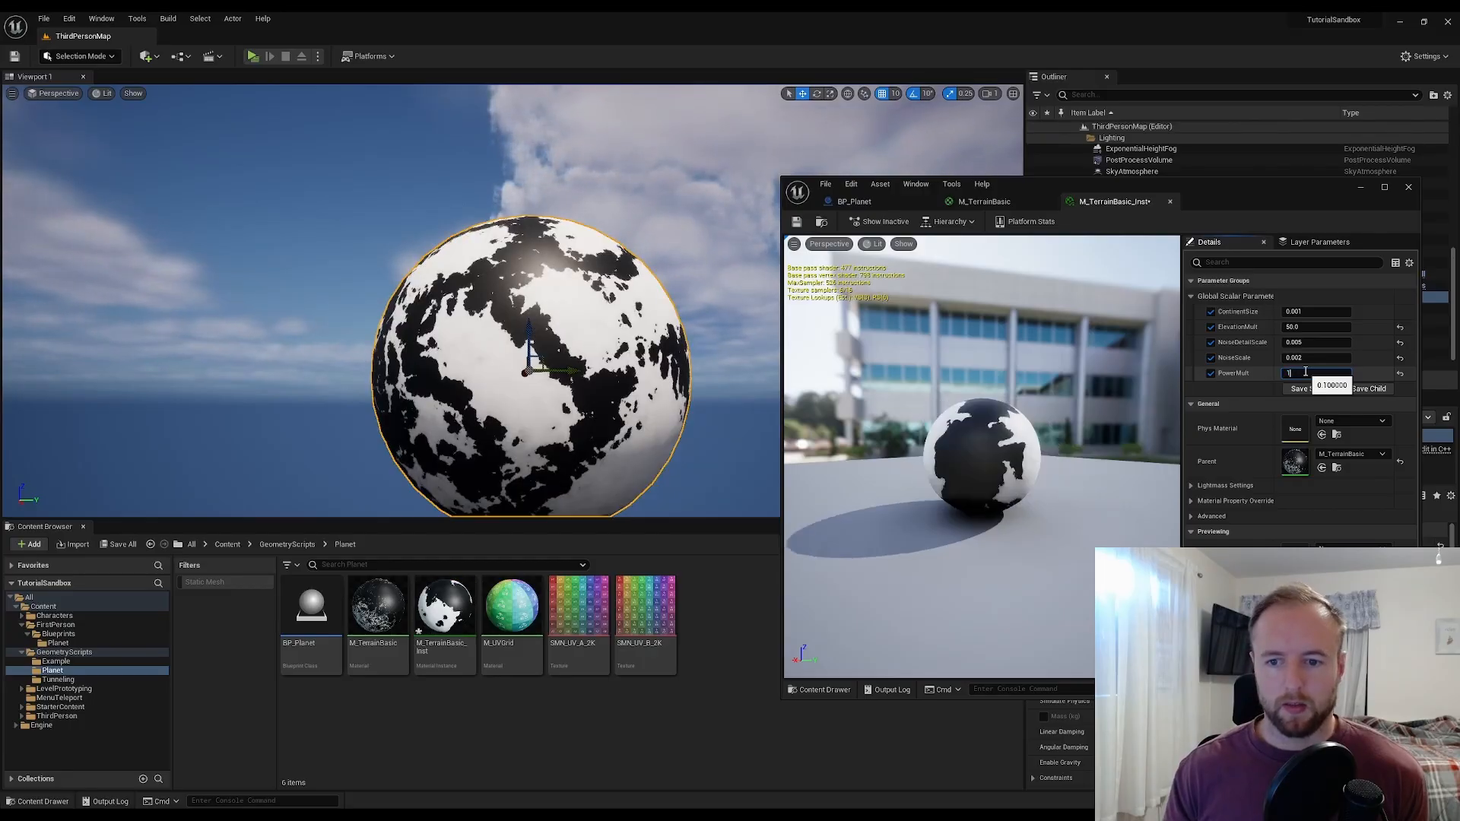
text(.2)
key(Return)
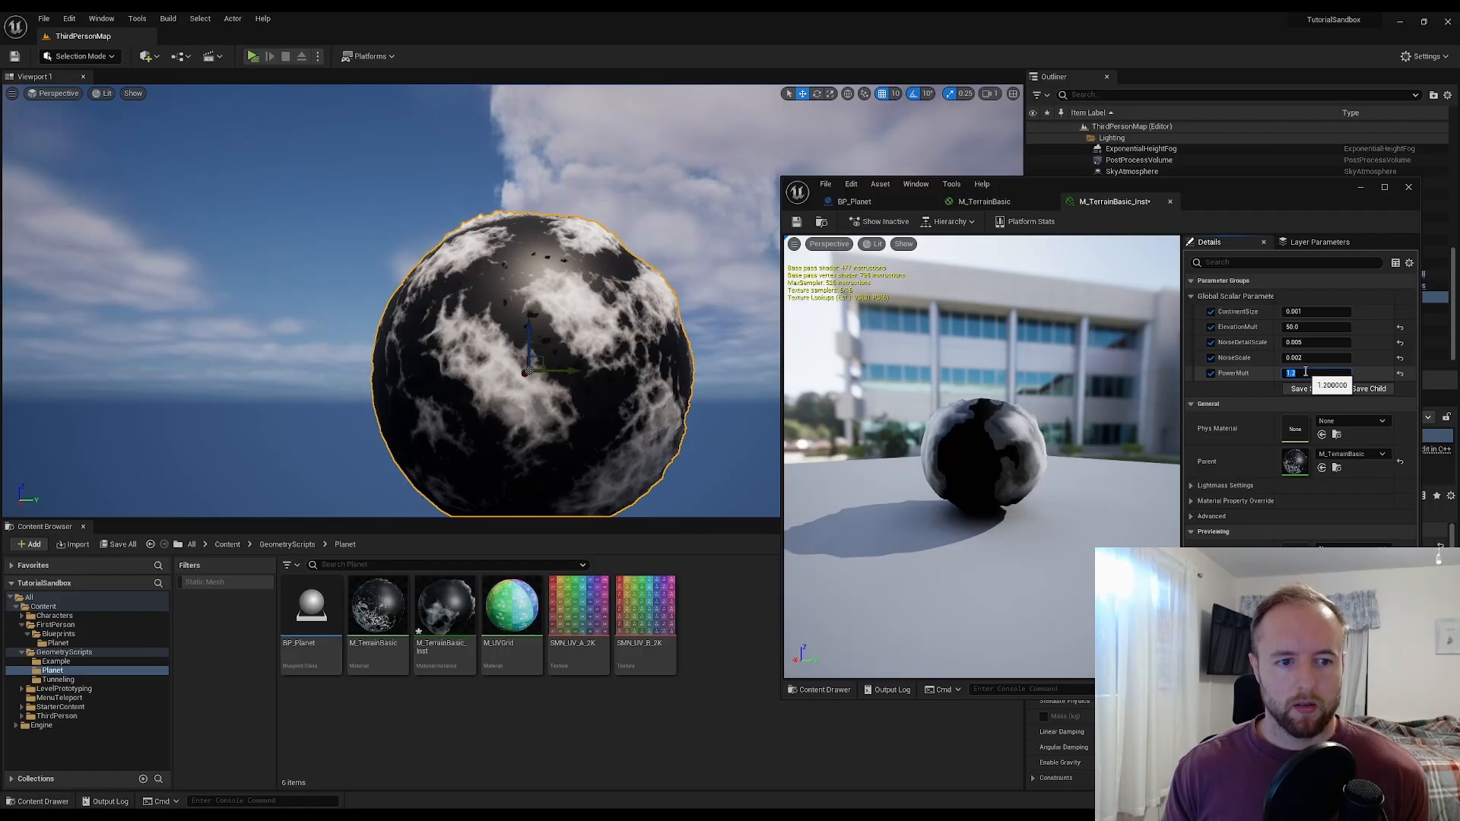
- Try an ElevationMult of 100 on the planet and set it back to 50
click(1305, 327)
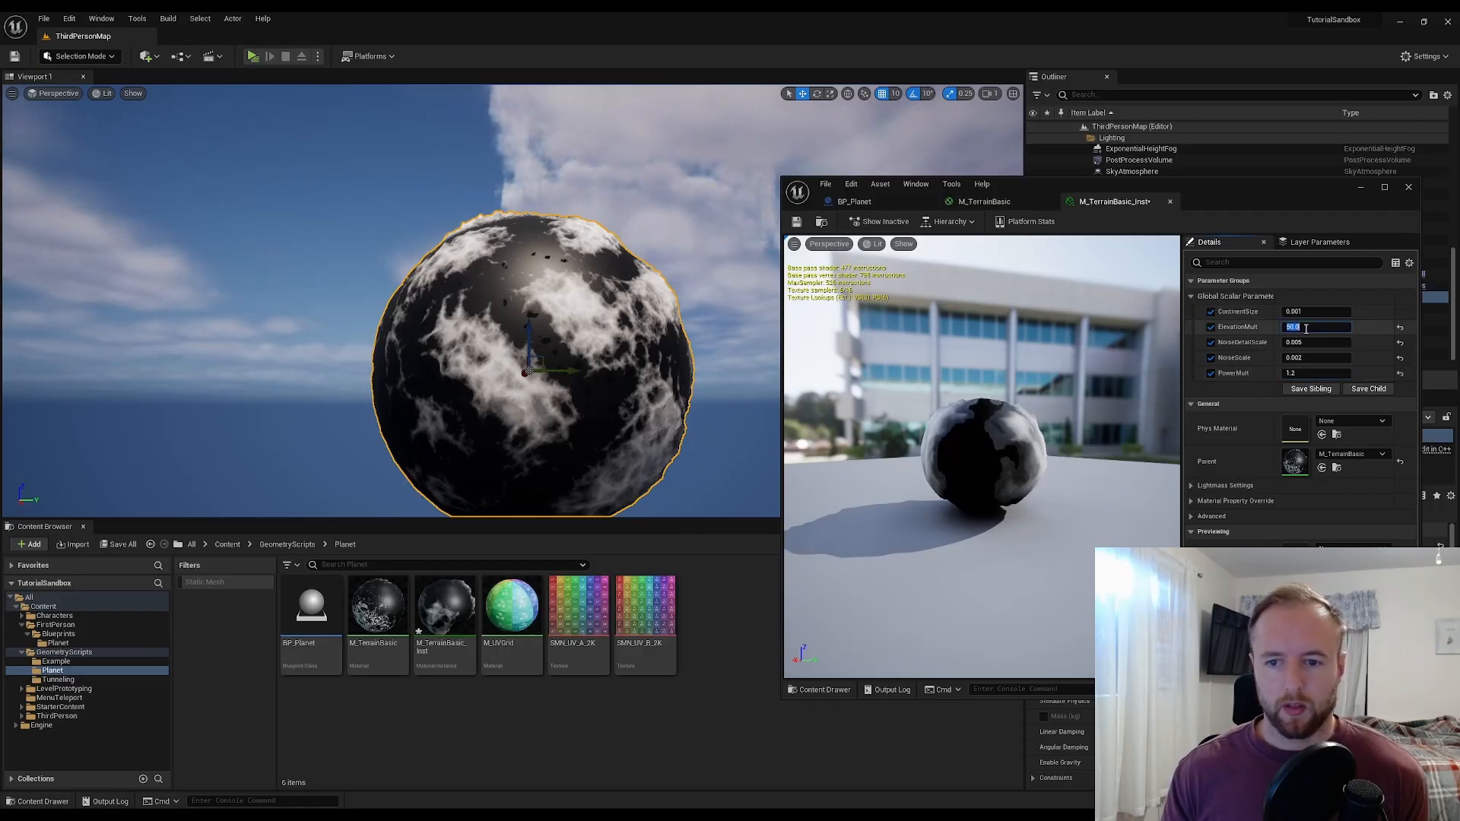
text(100)
key(Return)
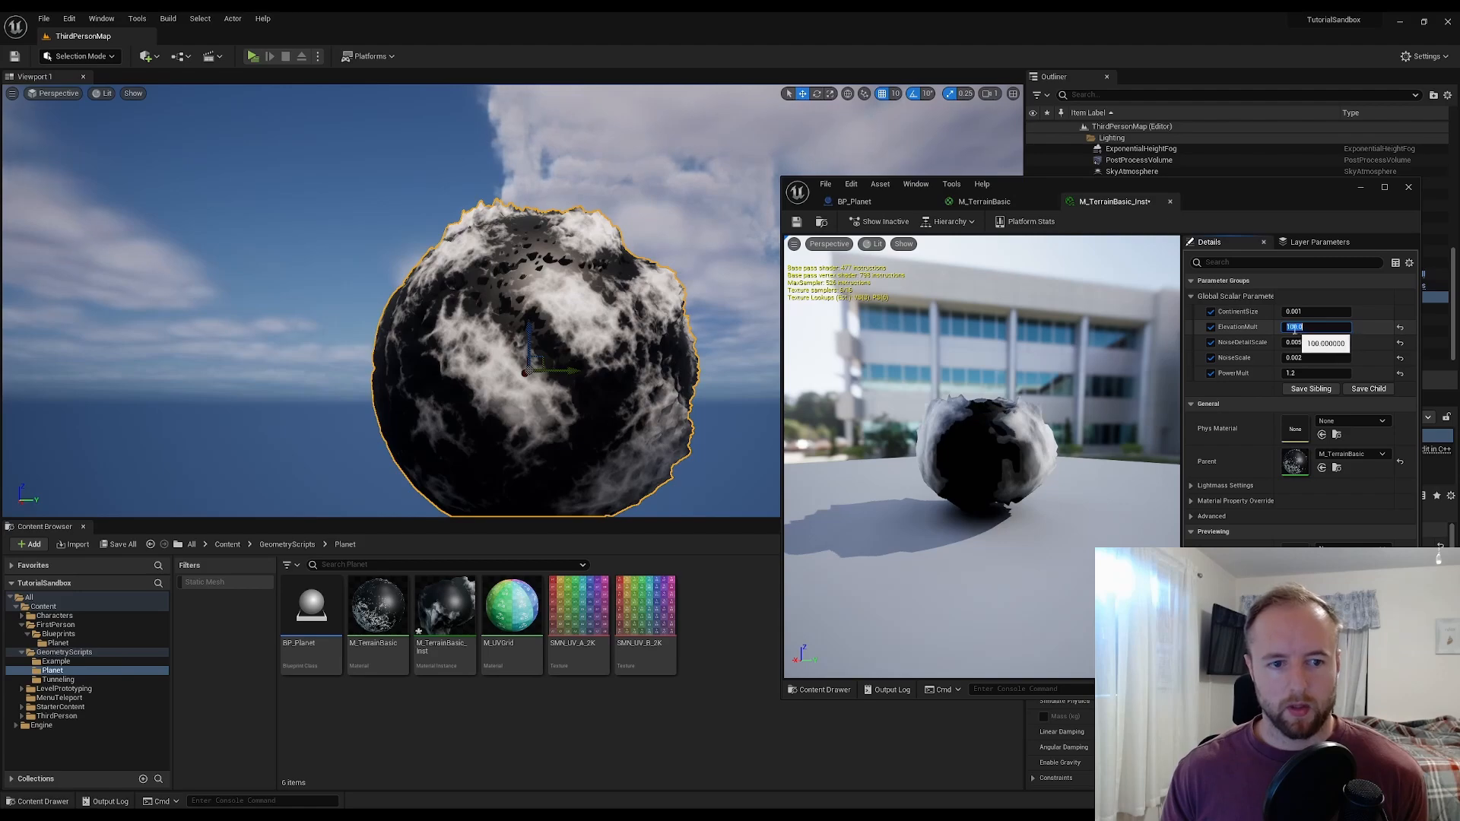
text(50)
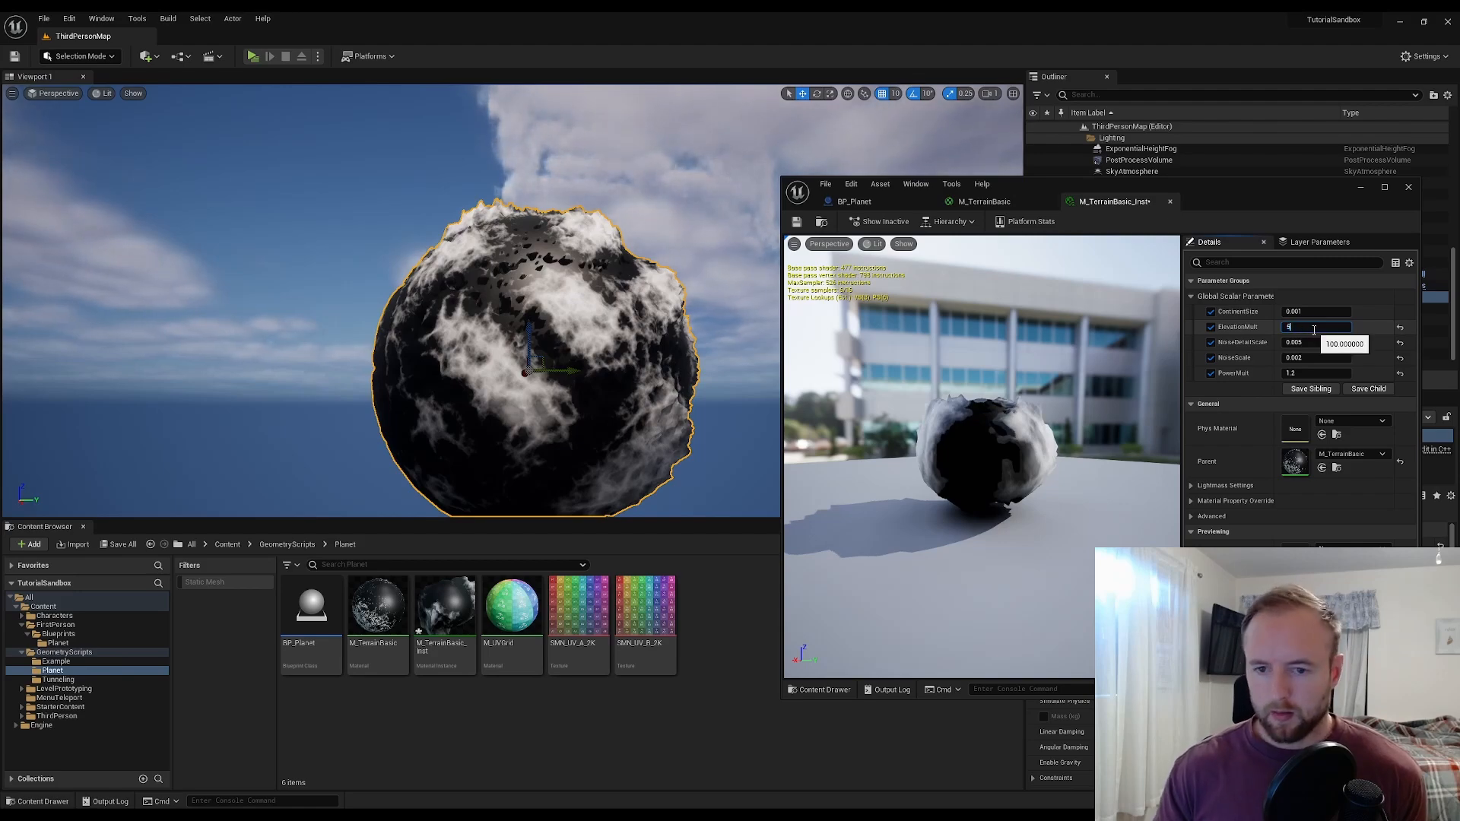
key(Return)
- Set PowerMult to 1.1 in the material instance
click(1311, 374)
text(1)
key(Return)
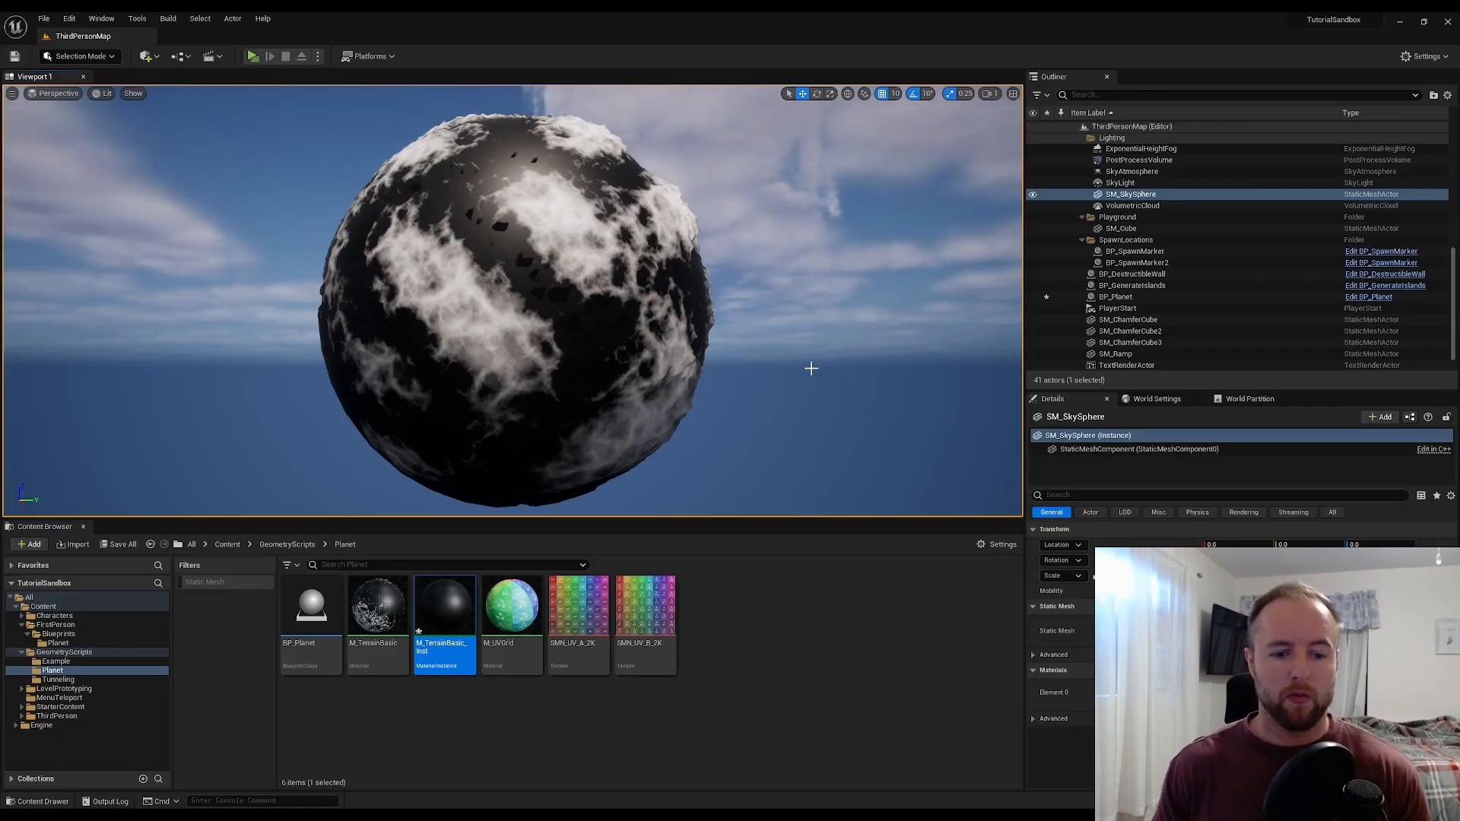
- Reopen M_TerrainBasic_Inst, check its parameters and the preview sphere from another side, and minimize the window
double_click(445, 608)
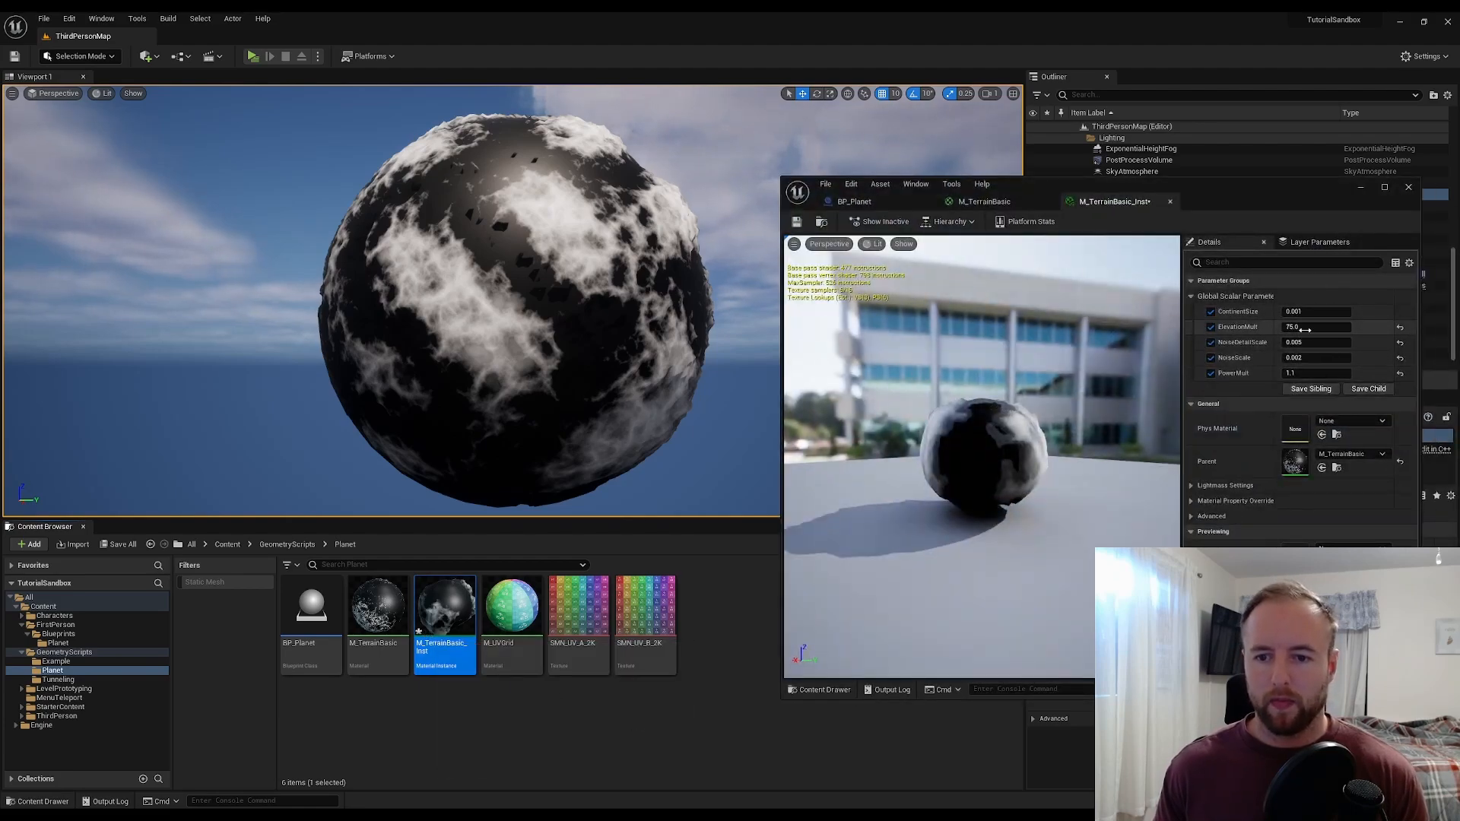
drag(1095, 426, 842, 429)
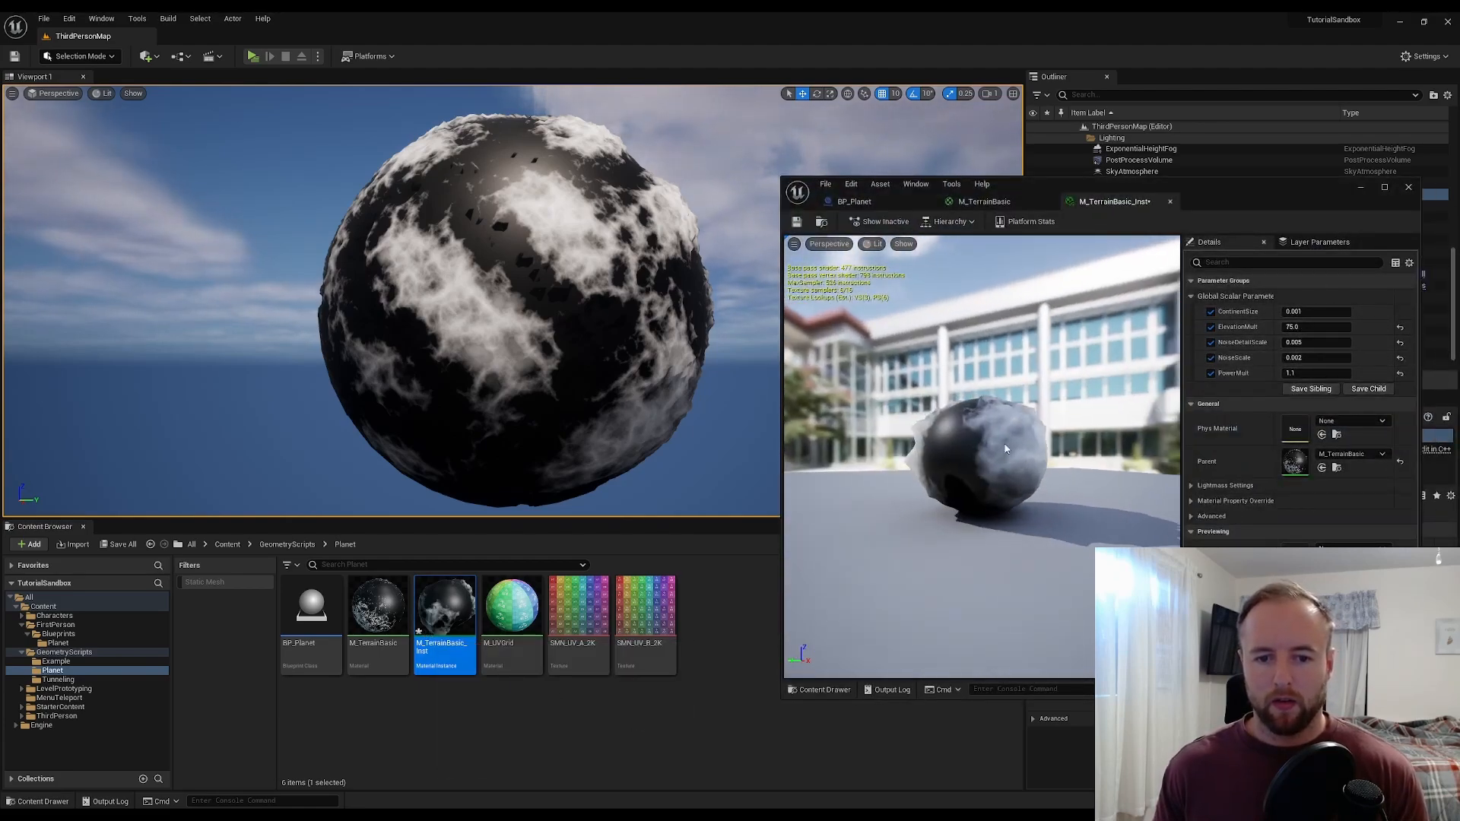
click(1361, 189)
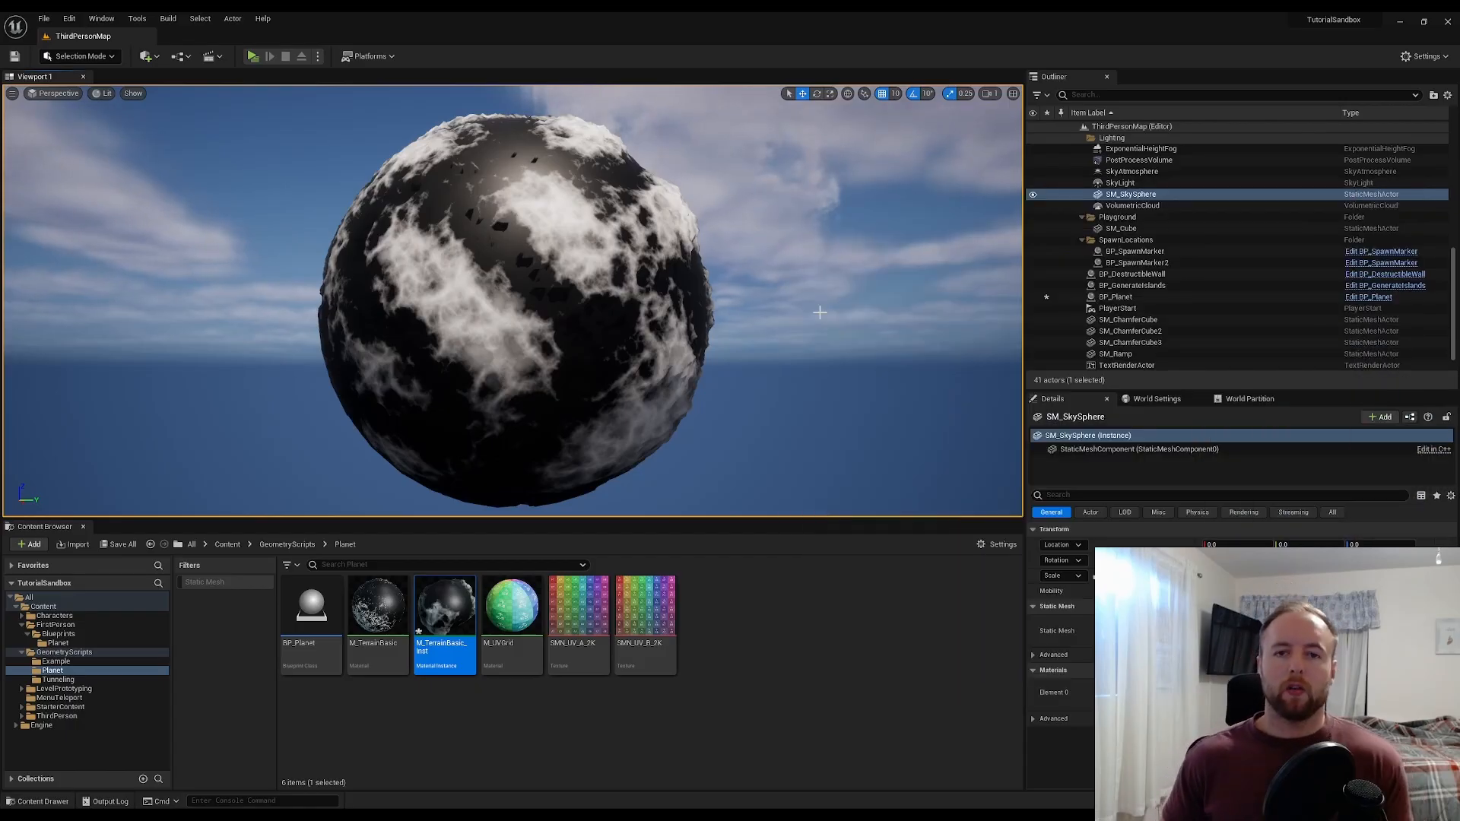